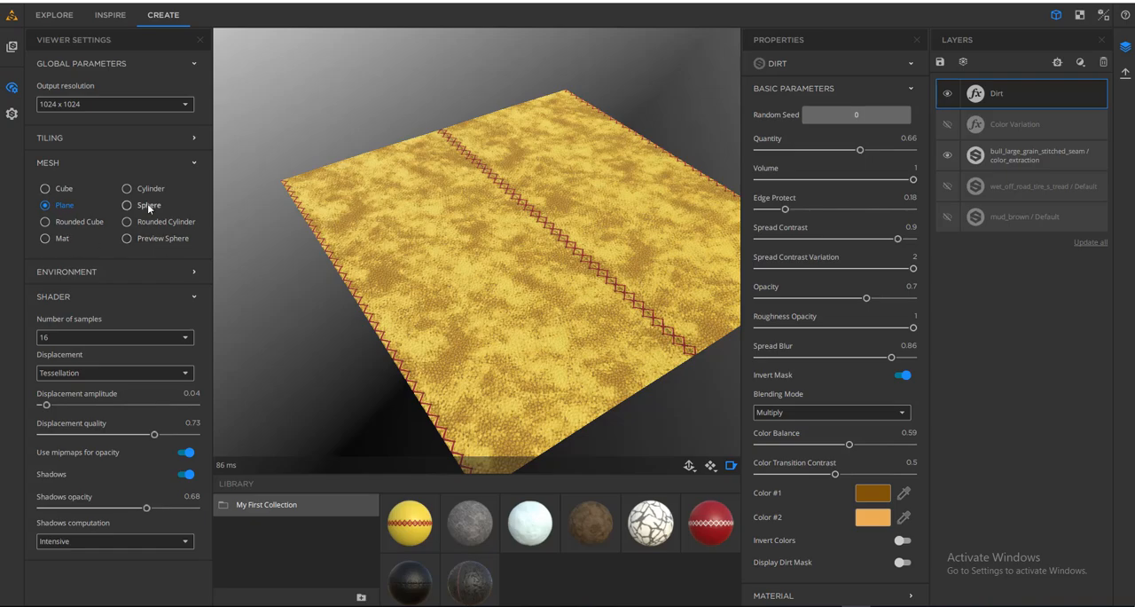
- Toggle the Color Variation layer's visibility on and off to compare its effect on the yellow leather plane
left_click(148, 207)
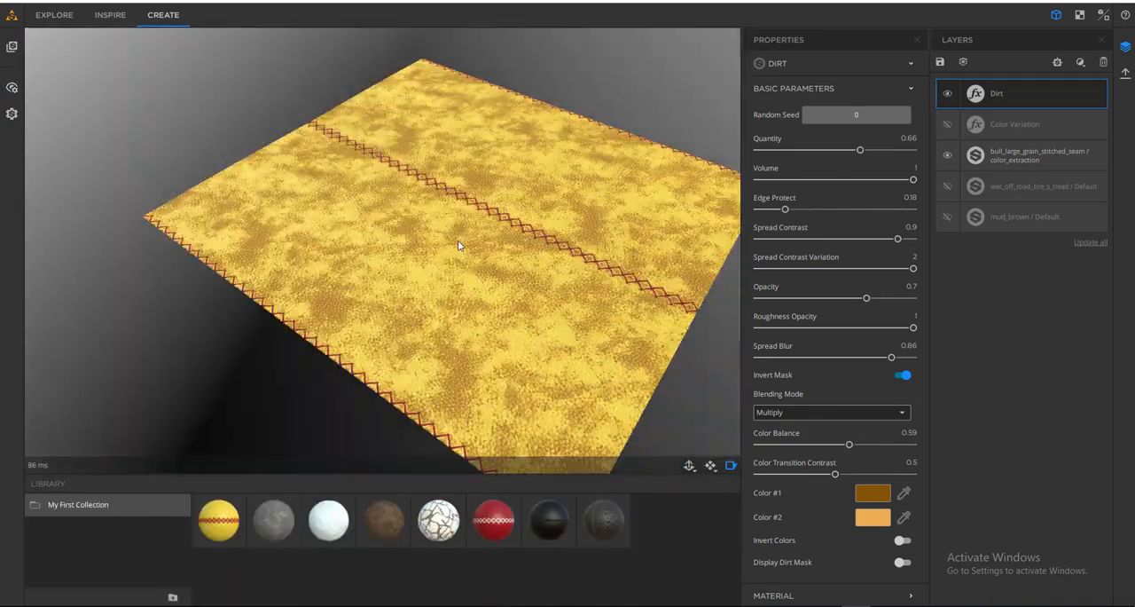
middle_click_drag(459, 245, 435, 266)
left_click(947, 125)
left_click_drag(672, 275, 550, 309)
left_click(946, 125)
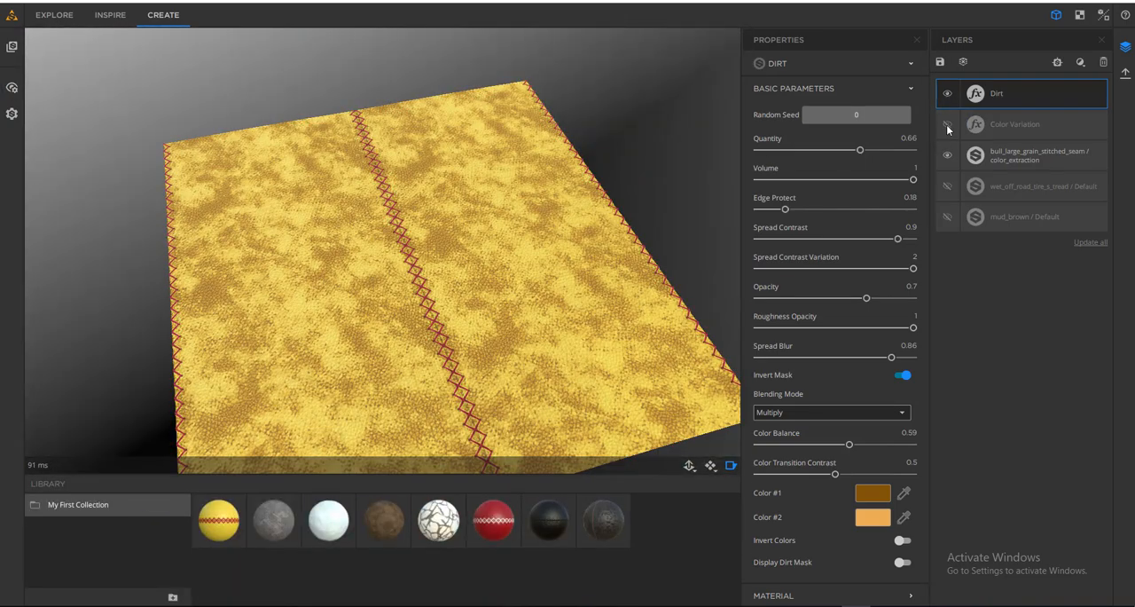
left_click(946, 124)
left_click(947, 122)
scroll(381, 249, "up", 5)
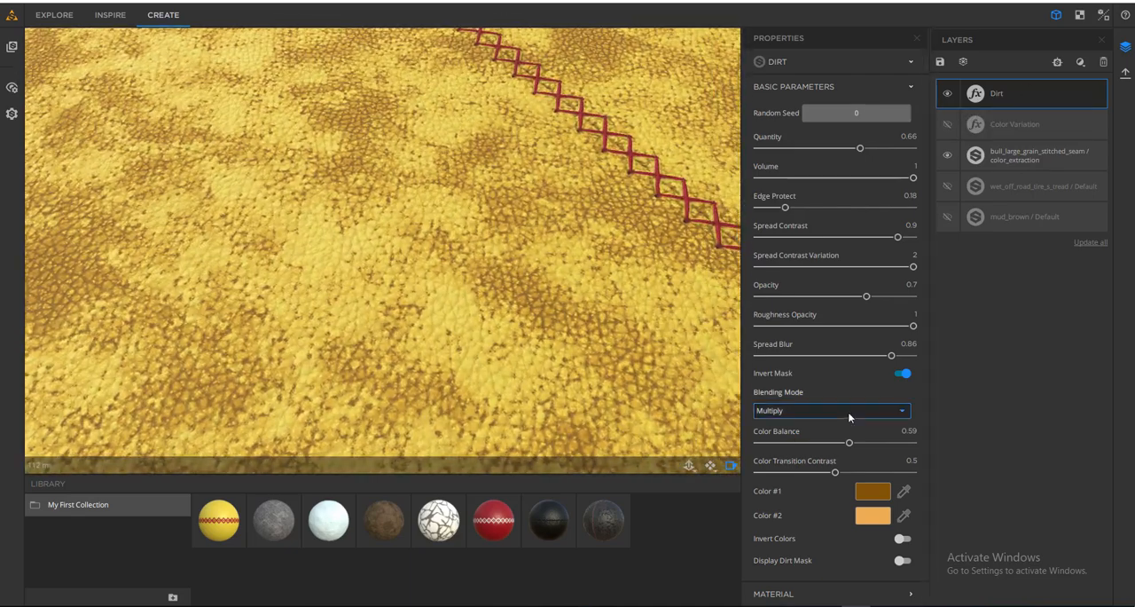
- Try other blending modes for the Dirt filter, including Overlay, and restore it to Multiply
left_click(847, 411)
left_click(778, 443)
left_click(834, 411)
left_click(849, 486)
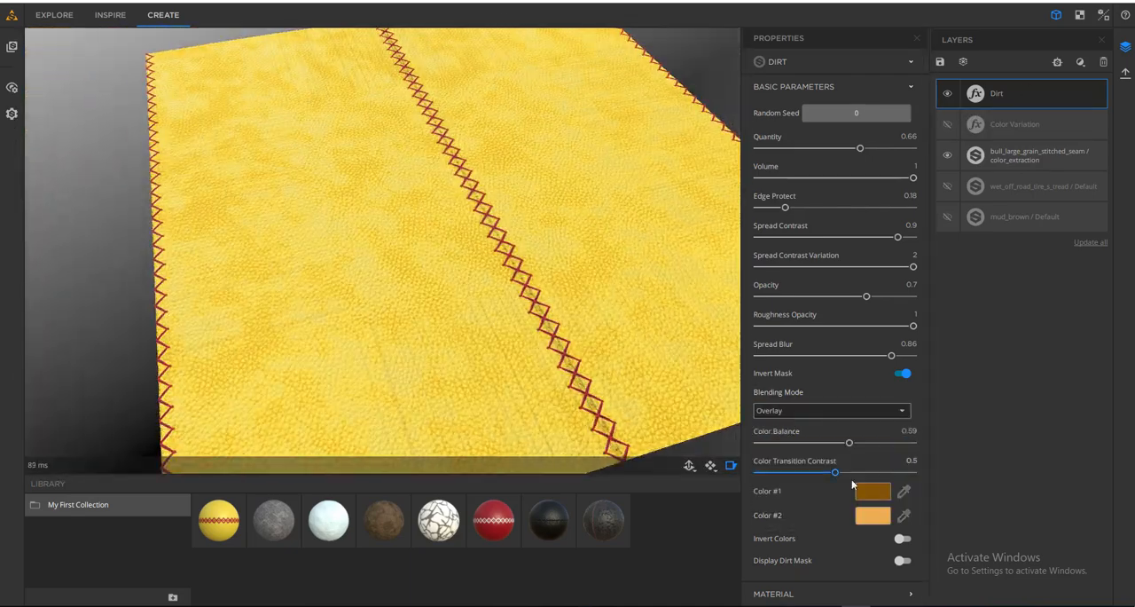
left_click(832, 411)
left_click(795, 502)
left_click_drag(542, 319, 311, 290)
left_click(816, 411)
left_click(792, 440)
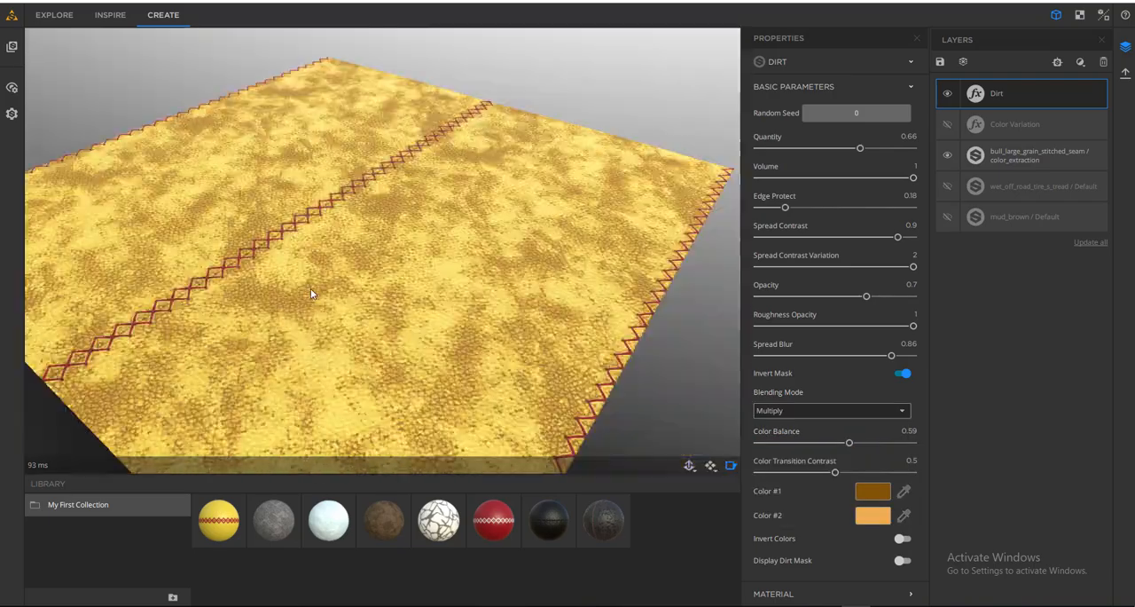
- Hide the Dirt layer and add a Rust filter at the top of the layer stack
left_click(1079, 61)
left_click(1079, 61)
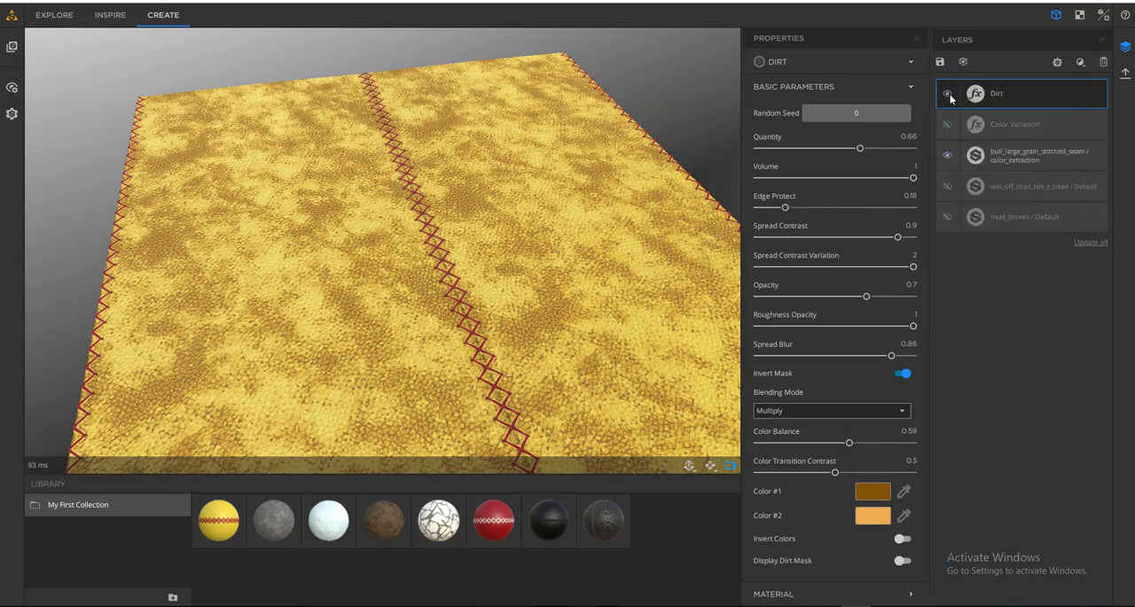
left_click(949, 95)
left_click(1080, 61)
left_click(1014, 492)
left_click_drag(275, 232, 413, 276)
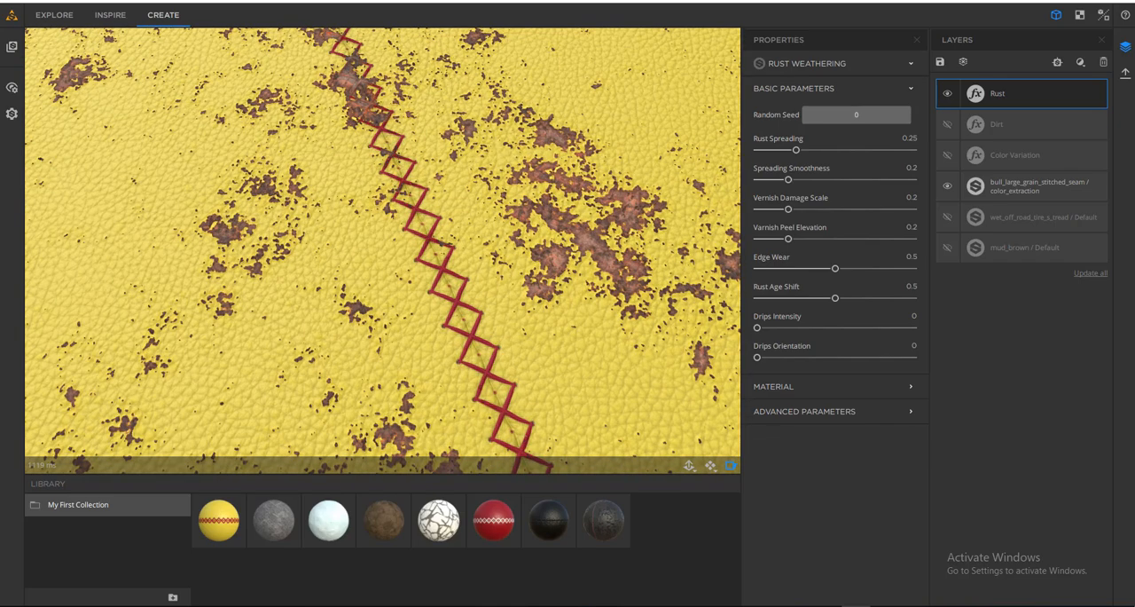
- Increase the Rust filter's Rust Spreading and Edge Wear on the stitched leather
scroll(517, 246, "down", 10)
scroll(517, 246, "up", 6)
left_click_drag(517, 246, 432, 296)
left_click_drag(796, 150, 803, 155)
scroll(563, 266, "up", 5)
mouse_move(563, 266)
left_mouse_down()
mouse_move(531, 288)
mouse_move(552, 270)
left_mouse_up()
left_click_drag(836, 267, 867, 269)
left_click_drag(799, 150, 842, 154)
left_click_drag(444, 266, 399, 293)
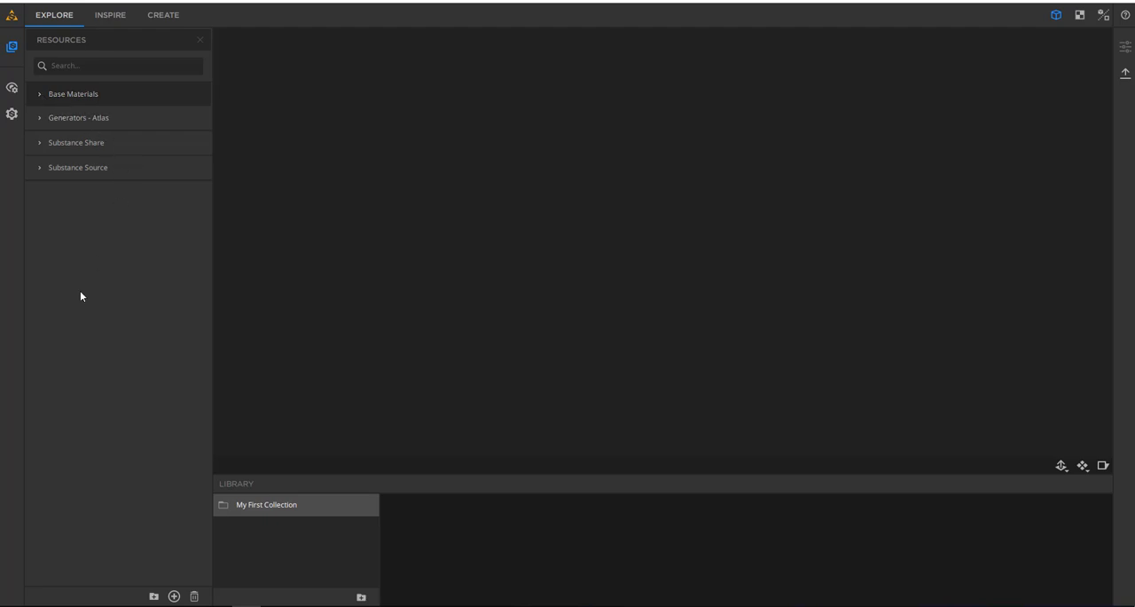
- Browse the Base Materials collection in the resources and collapse it again
left_click(41, 93)
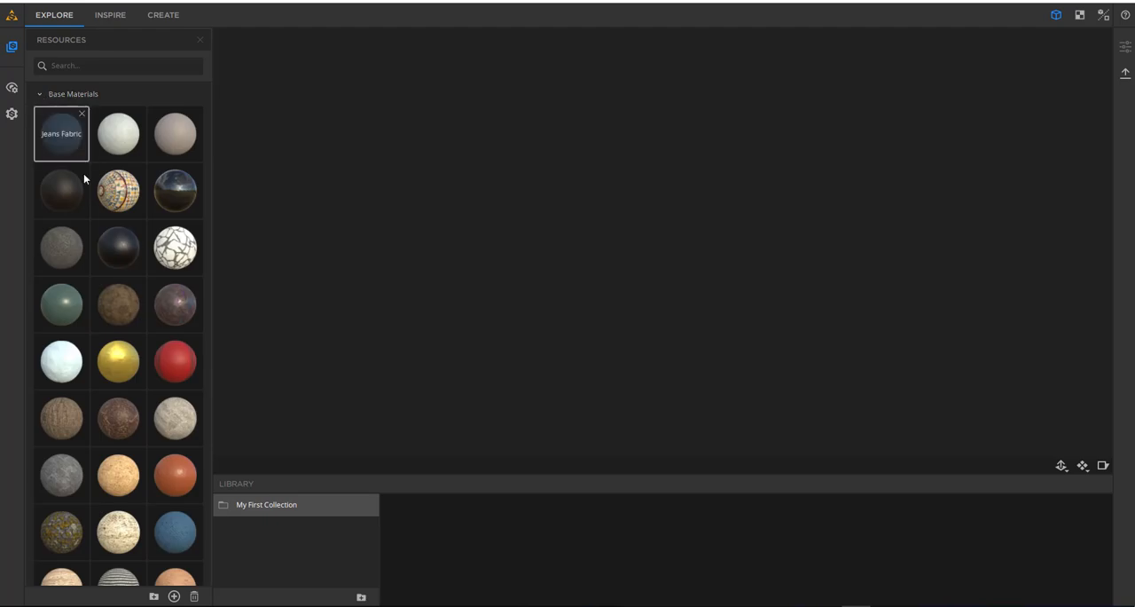
scroll(113, 323, "down", 1)
scroll(112, 323, "down", 2)
scroll(113, 321, "up", 4)
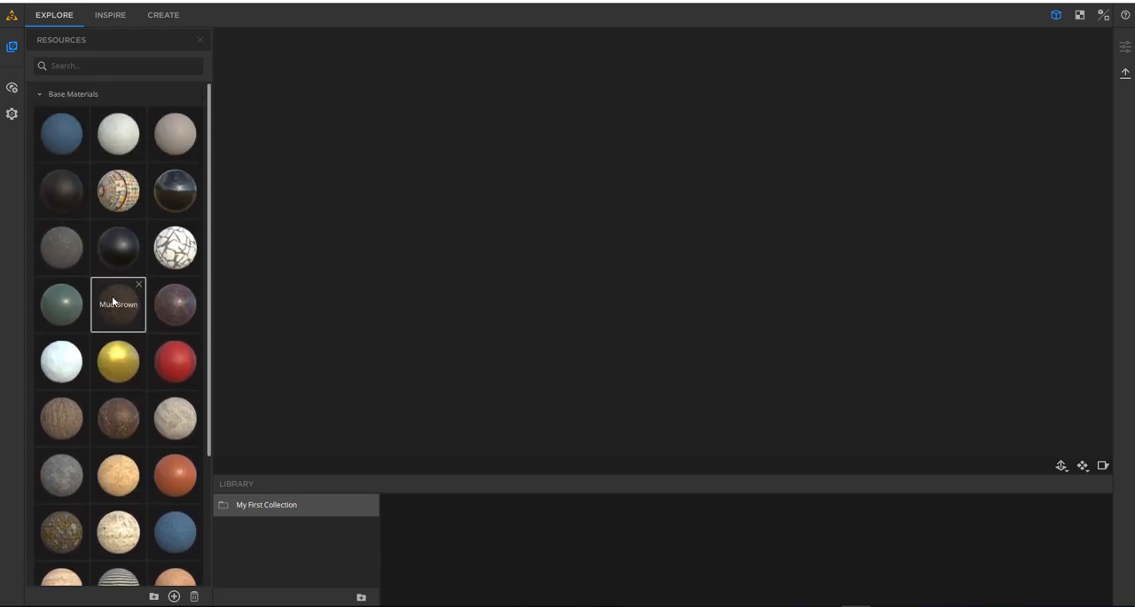
left_click(40, 95)
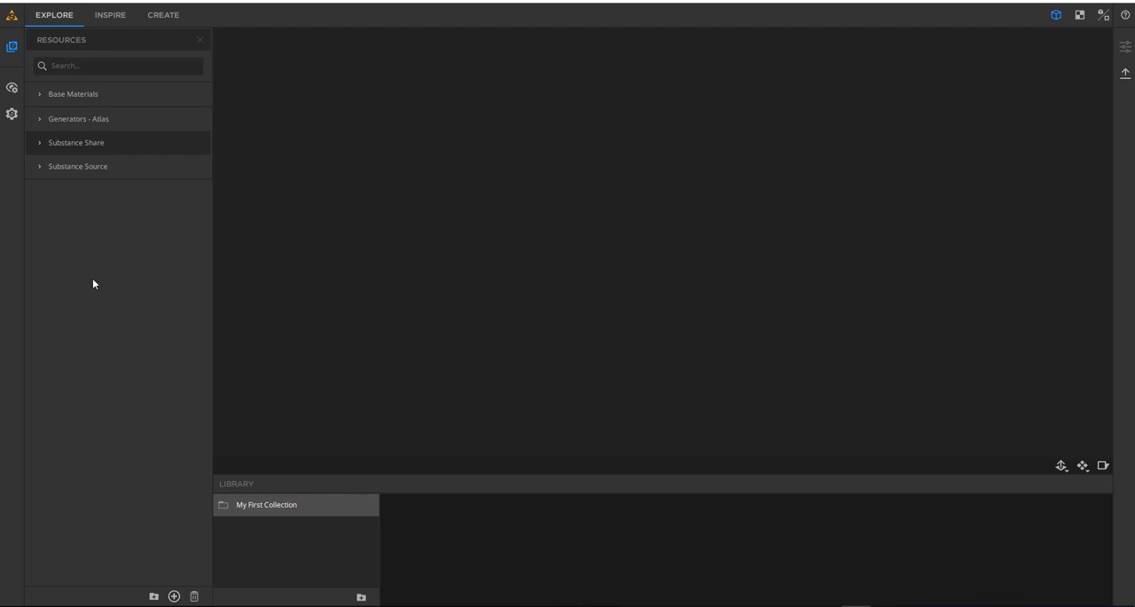
- Load the Mud Wet Step Marks material from the Substance Source collection
left_click(39, 168)
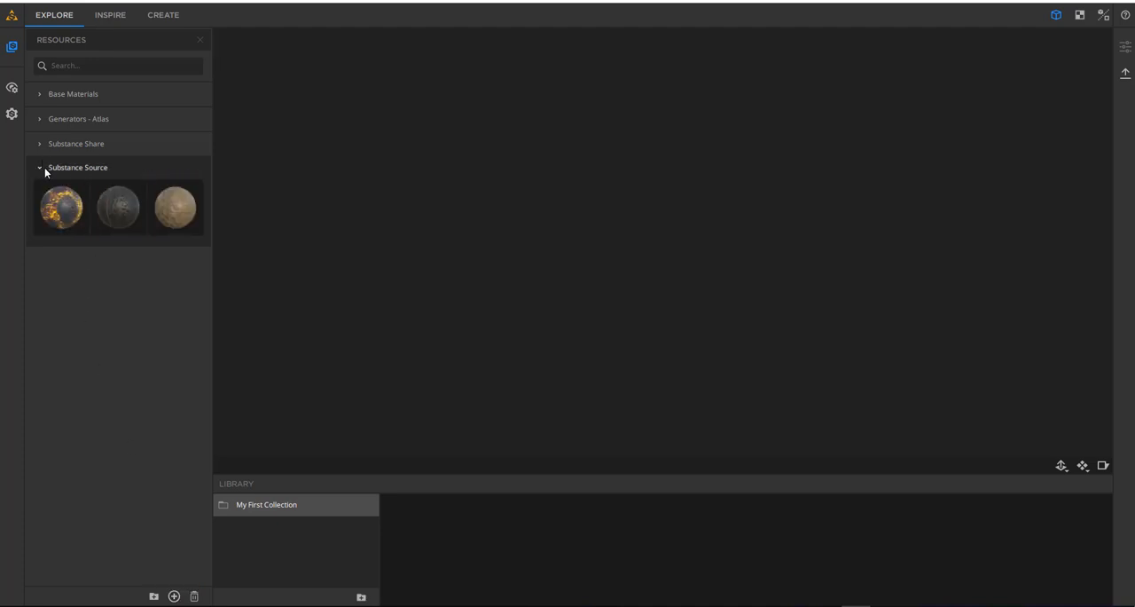
left_click(162, 217)
left_click(41, 168)
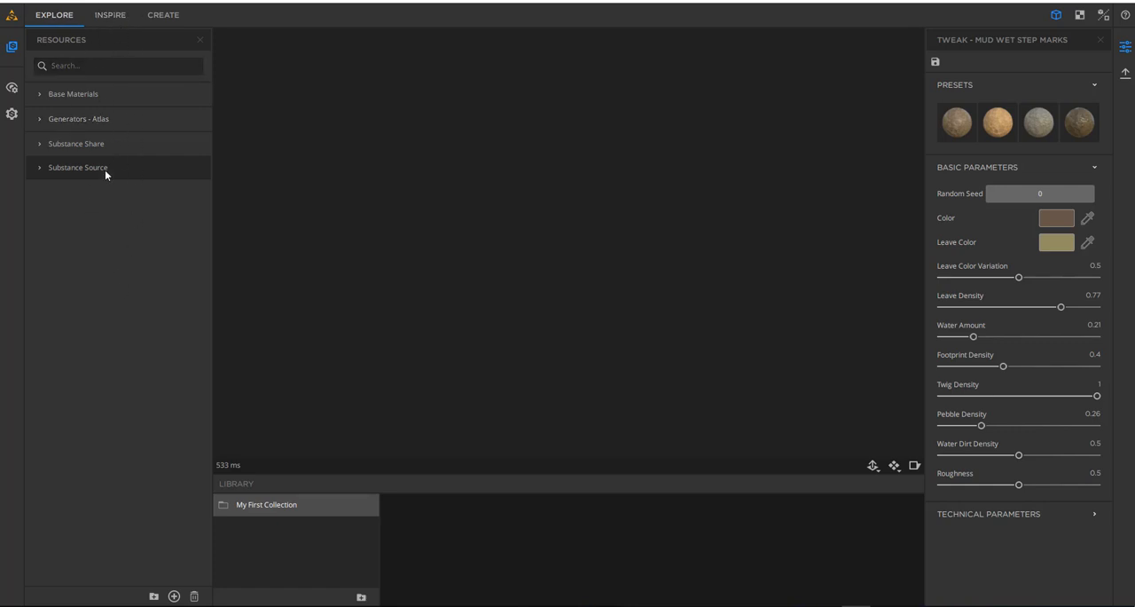
- Load the red Bull Large Grain Stitched Seam leather from Base Materials and inspect it on the plane
left_click(40, 96)
left_click(180, 366)
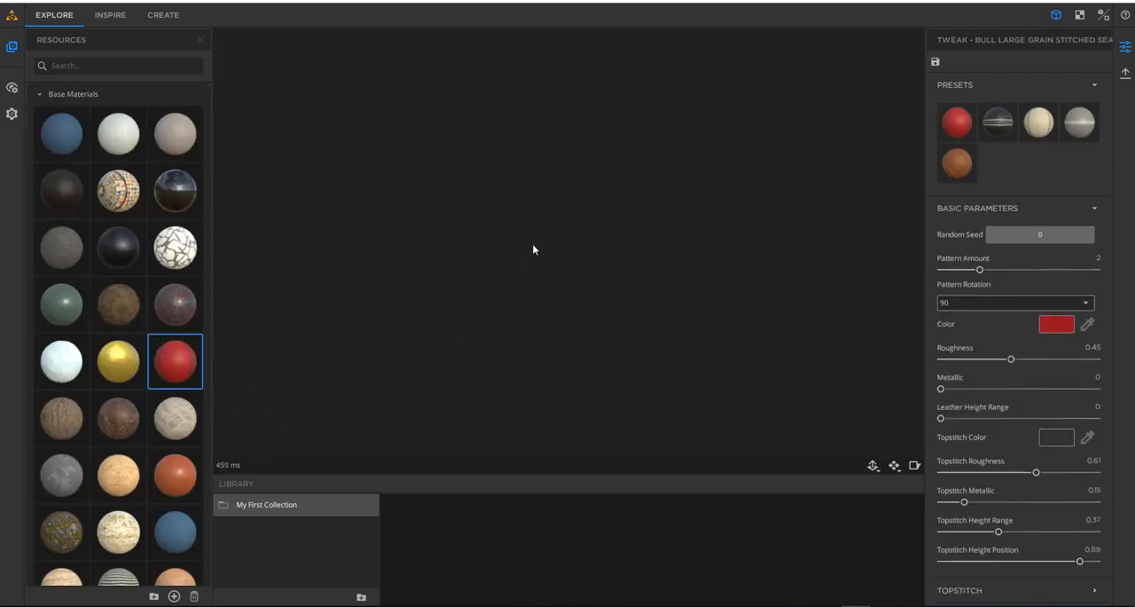
left_click_drag(508, 353, 537, 267)
scroll(528, 304, "up", 3)
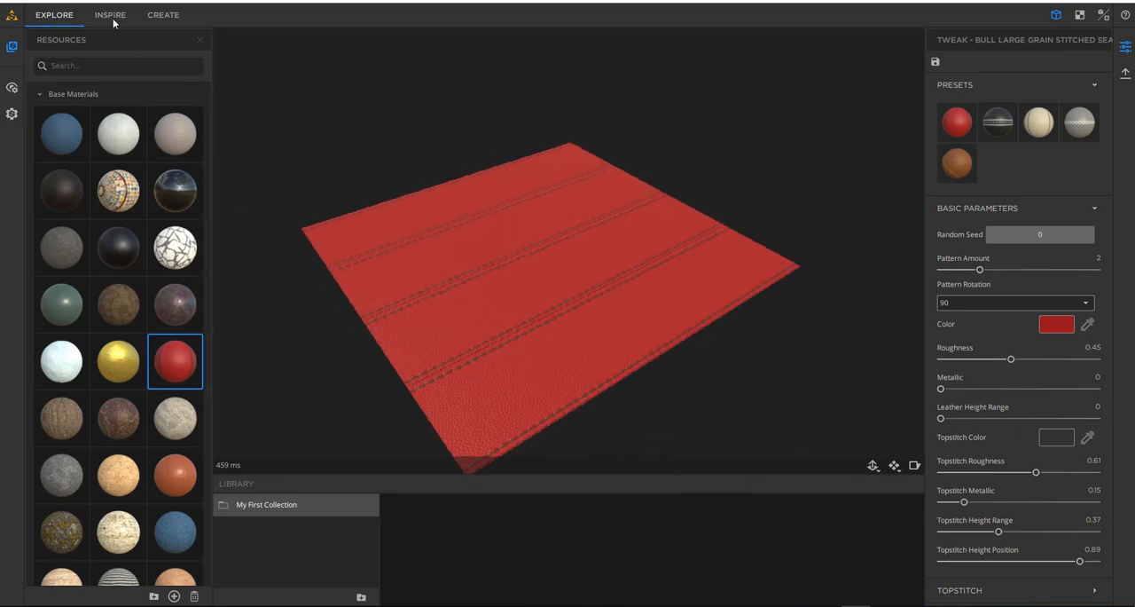
left_click_drag(519, 262, 405, 279)
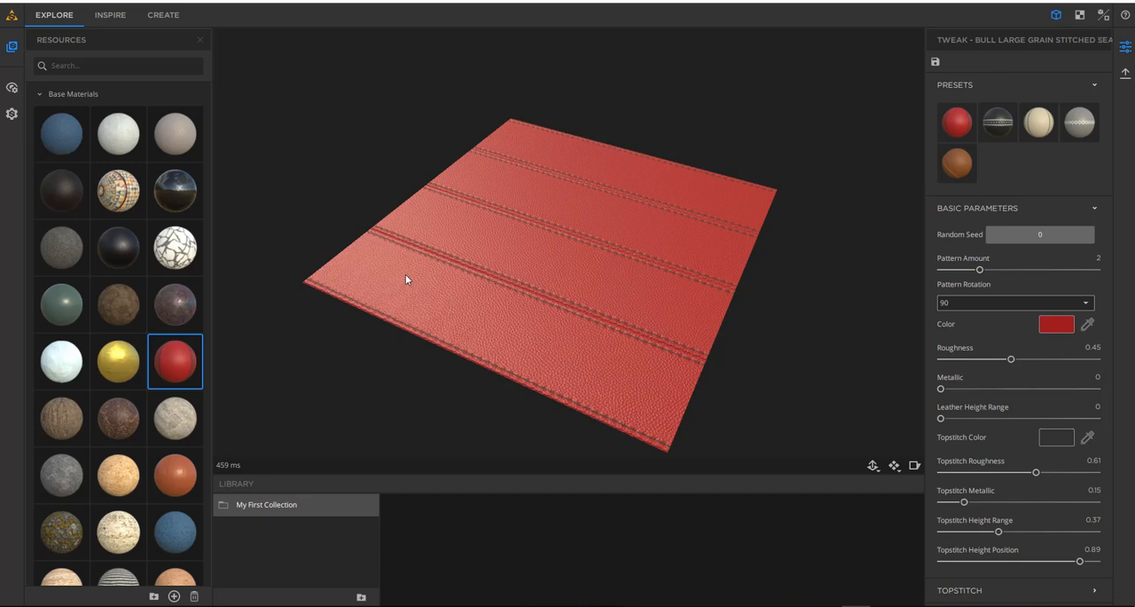
left_click_drag(524, 403, 506, 248)
middle_click_drag(629, 211, 508, 208)
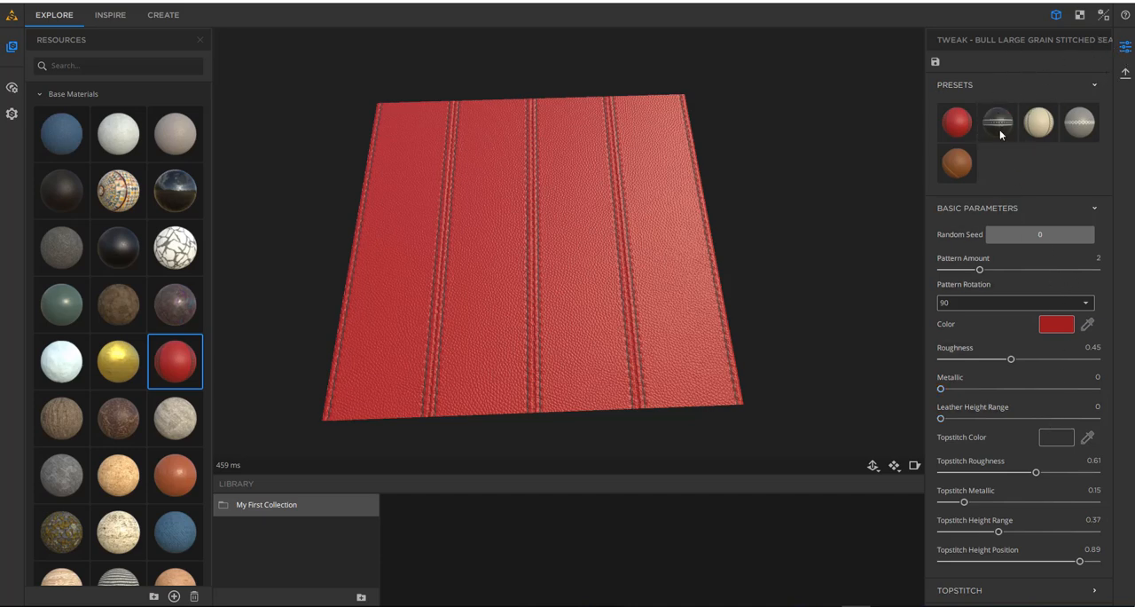
mouse_move(578, 278)
left_mouse_down()
mouse_move(712, 293)
mouse_move(612, 299)
mouse_move(593, 262)
left_mouse_up()
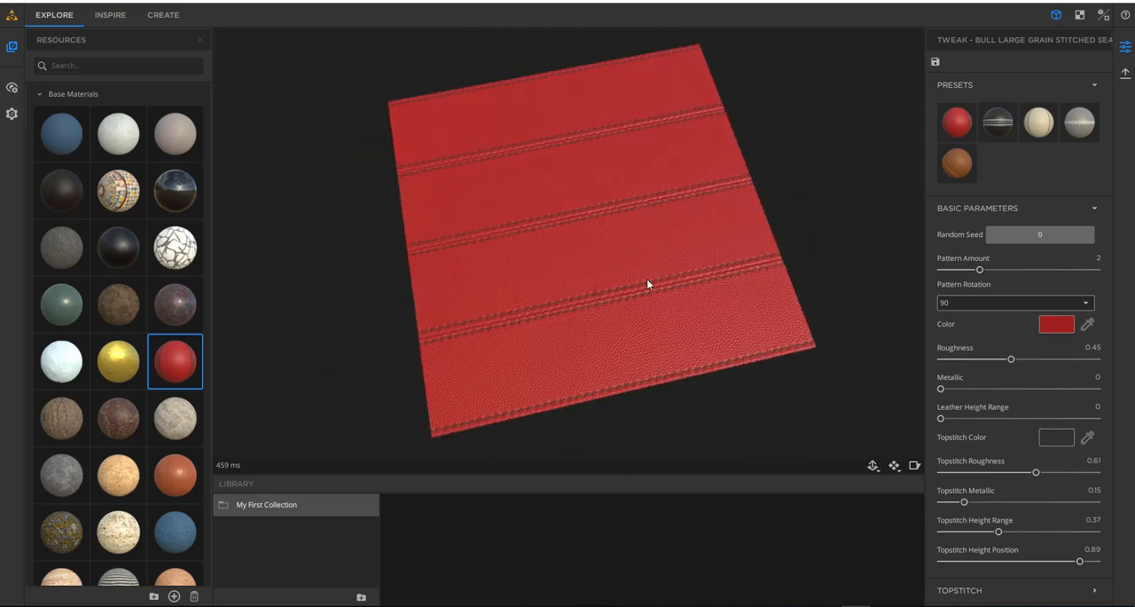
- Change the leather's base color to green (#16a40e) and inspect its grain up close
left_click(1056, 324)
left_click_drag(680, 203, 648, 202)
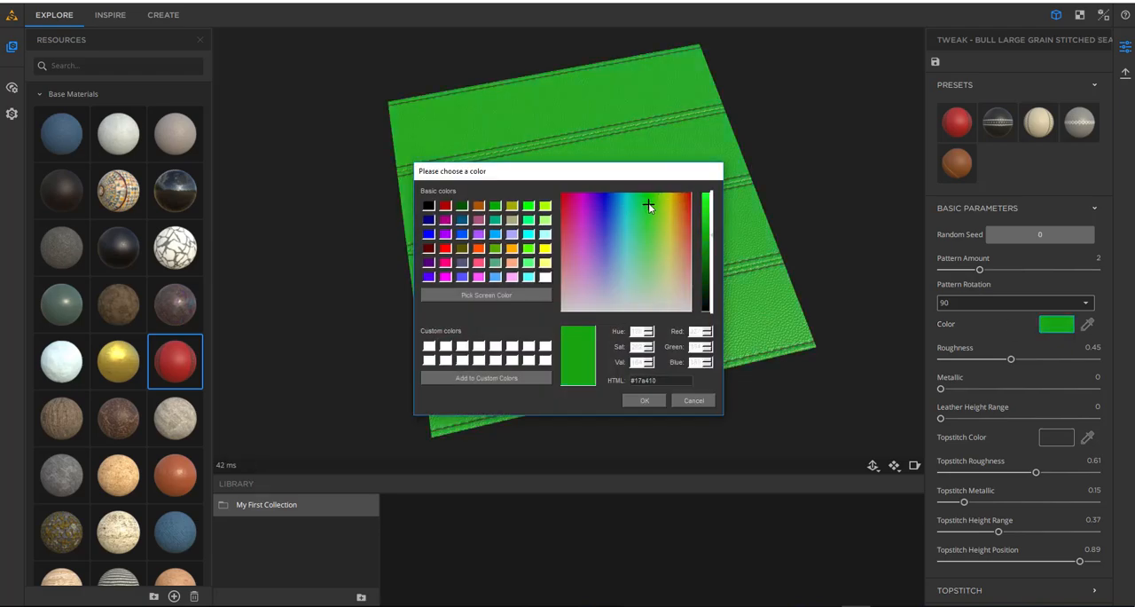
left_click(642, 400)
scroll(594, 324, "up", 5)
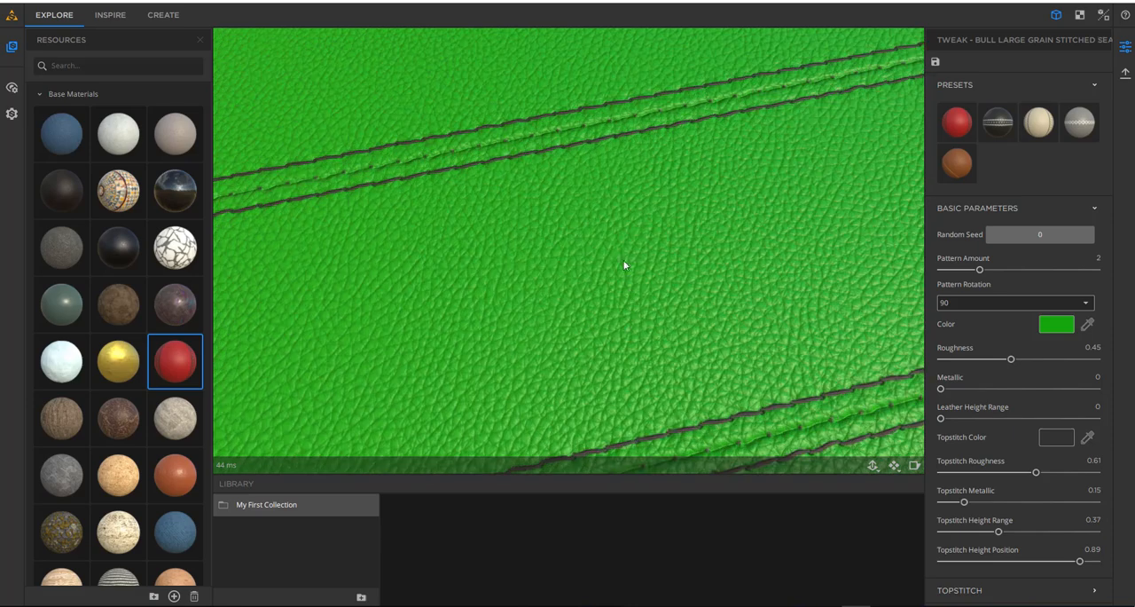
scroll(624, 264, "down", 6)
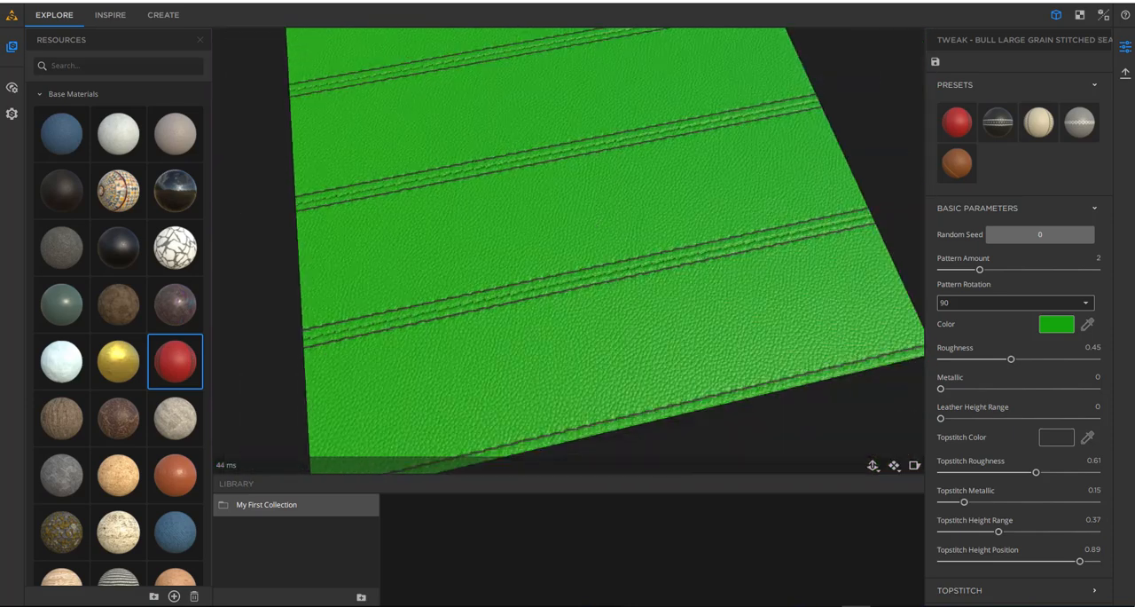
- Set the Topstitch Color of the leather material to white
left_click(1057, 436)
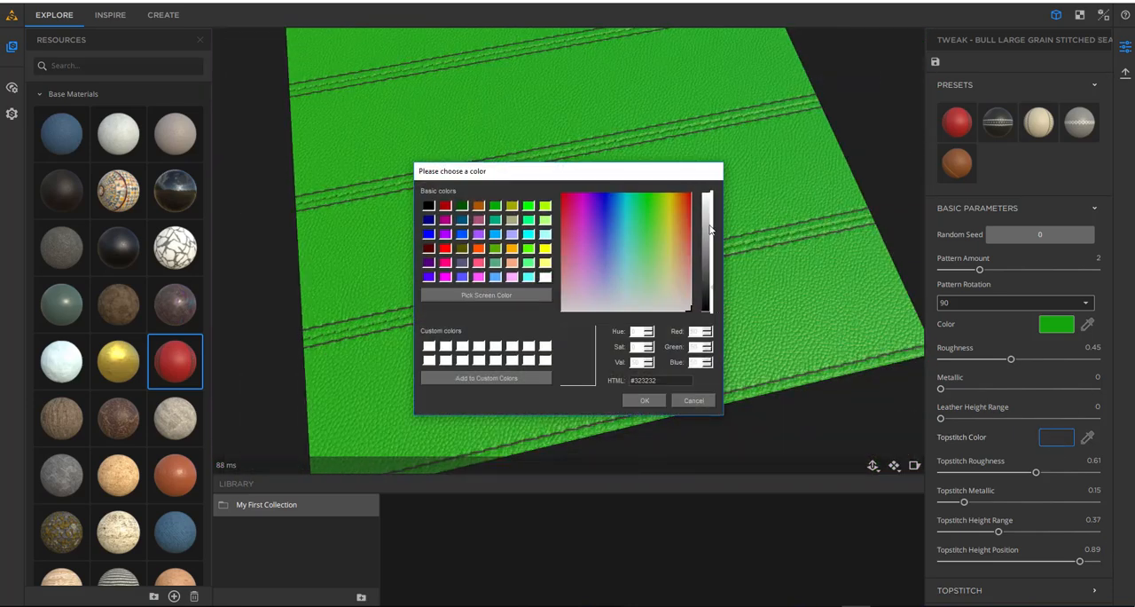
left_click_drag(710, 229, 707, 182)
left_click(645, 400)
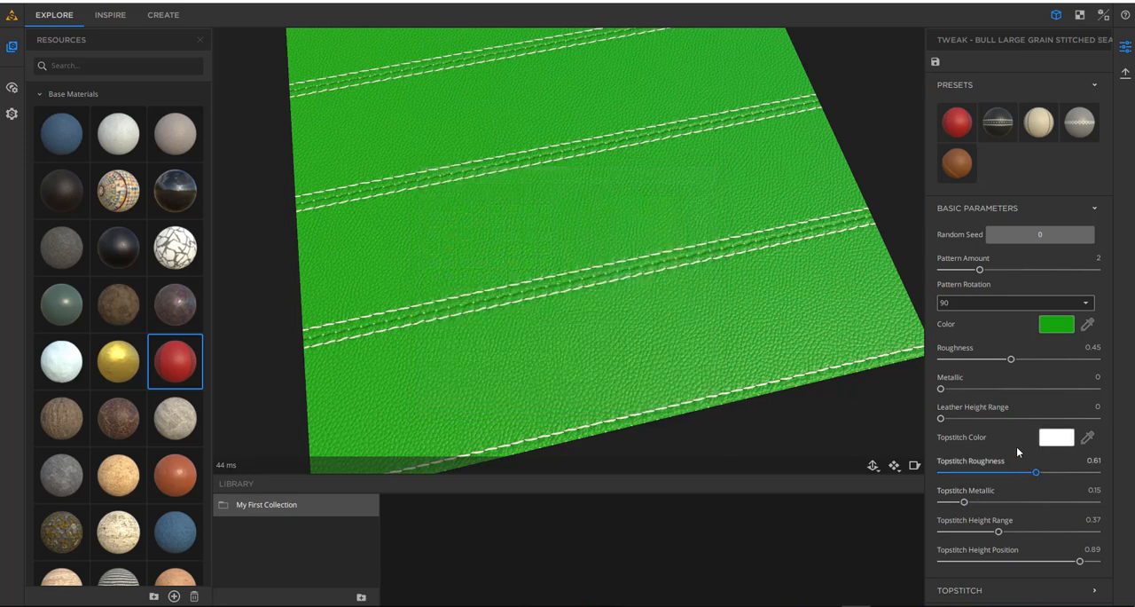
- Examine the Topstitch parameters and view the green leather with its white seams from several angles
scroll(1016, 446, "down", 2)
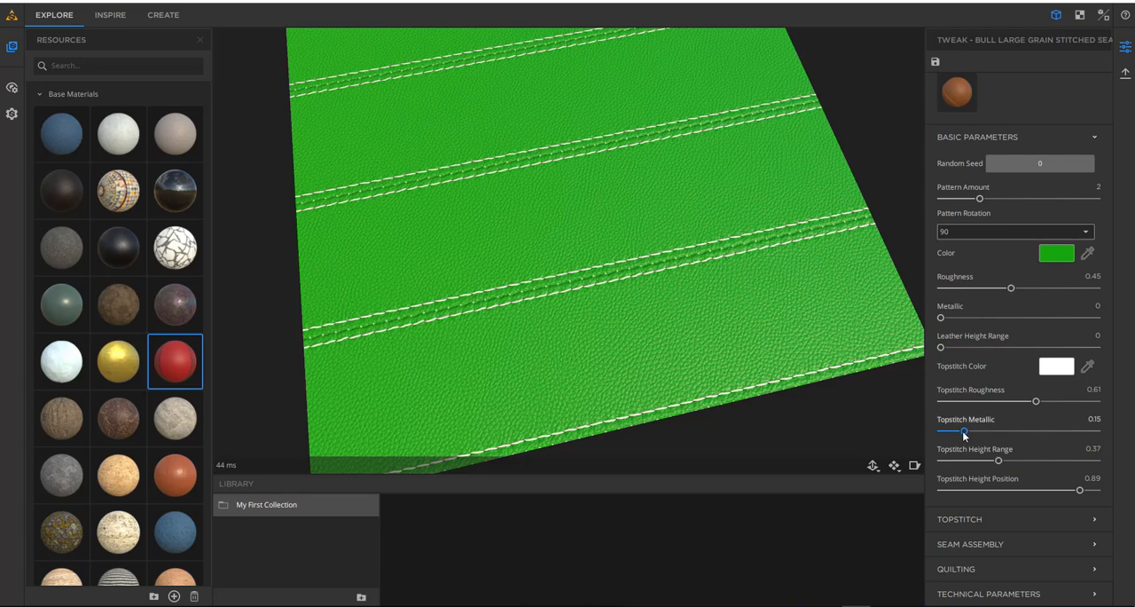
left_click(996, 520)
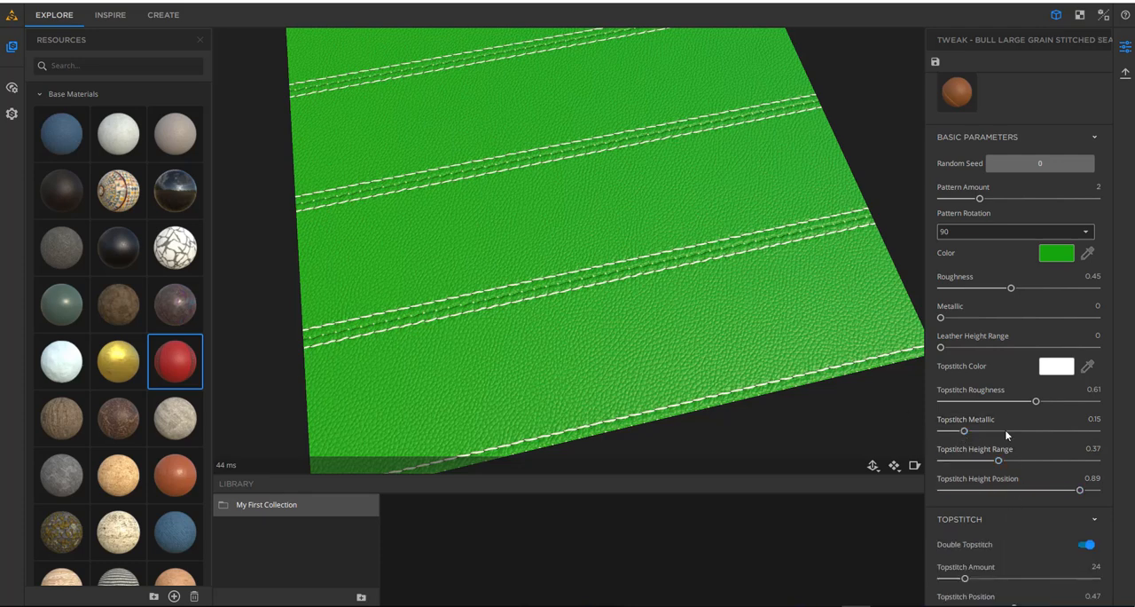
scroll(1011, 417, "down", 6)
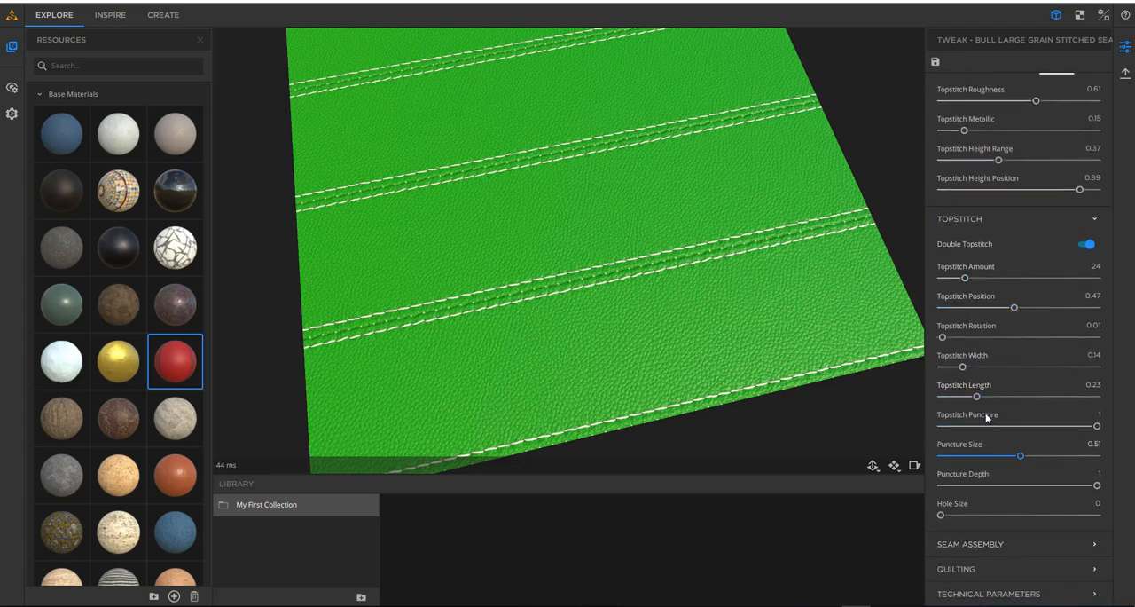
scroll(976, 373, "up", 7)
scroll(927, 381, "up", 2)
left_click_drag(750, 227, 599, 220)
scroll(507, 164, "down", 5)
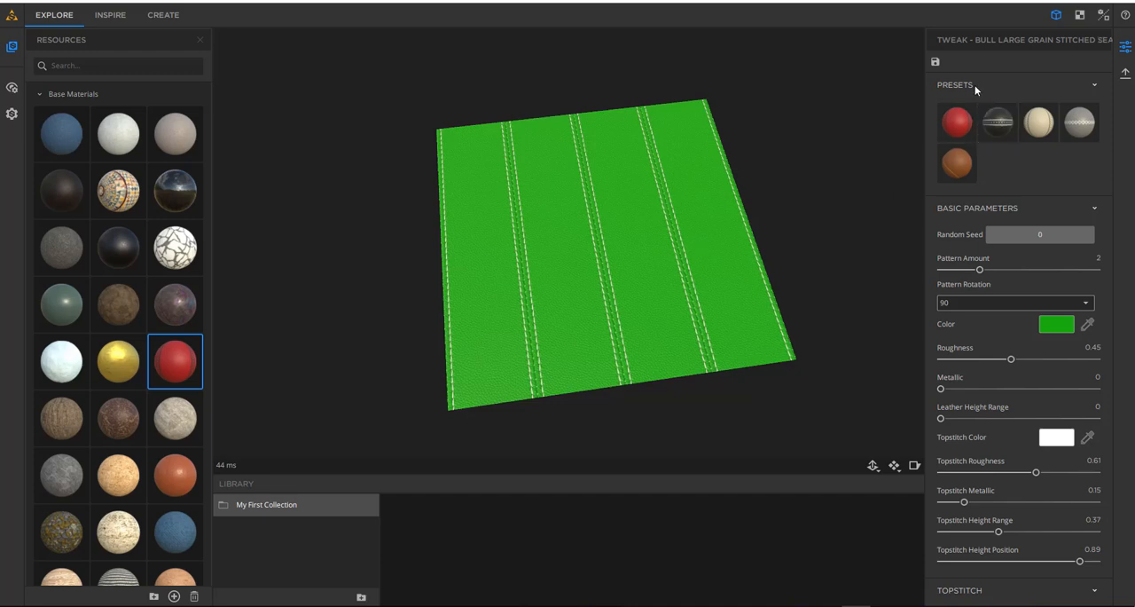
left_click_drag(492, 247, 415, 225)
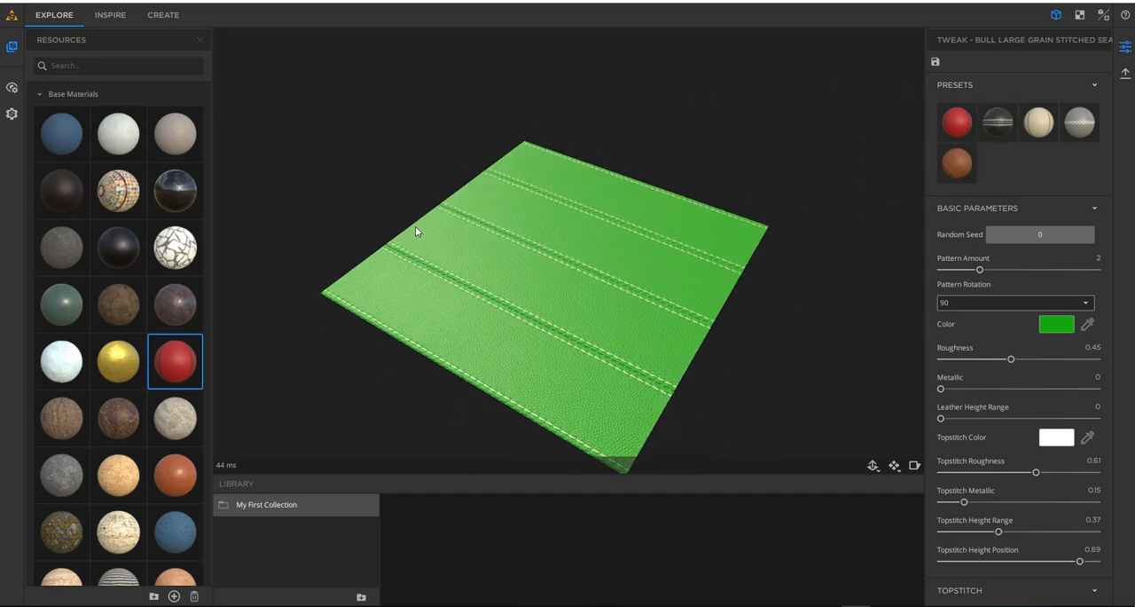
- Try the brown, Default red, black and beige presets on the stitched leather material
left_click(956, 162)
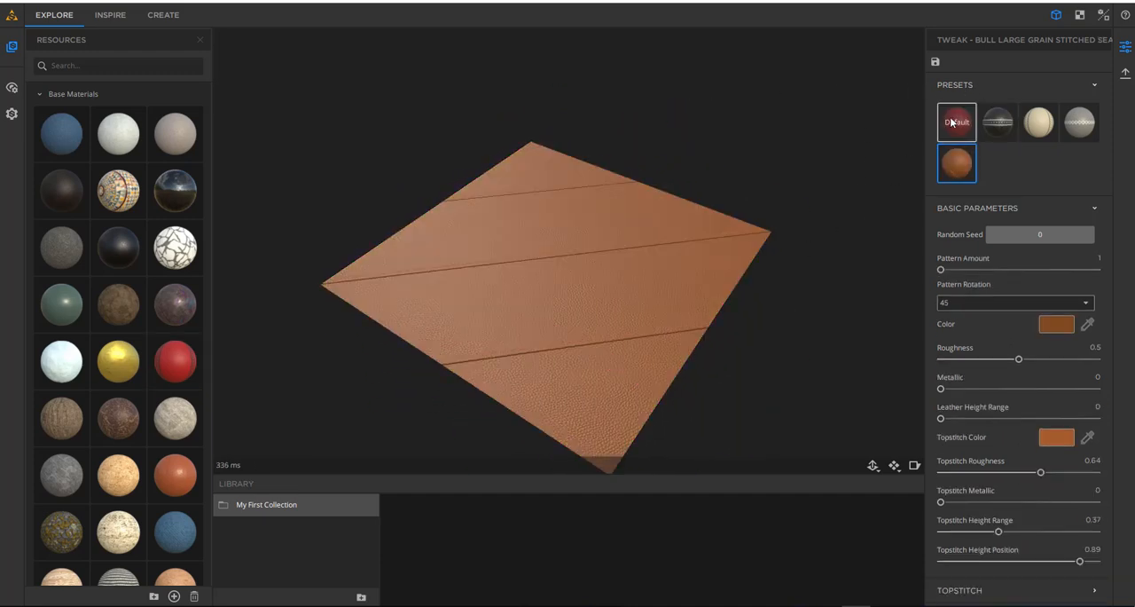
left_click(952, 123)
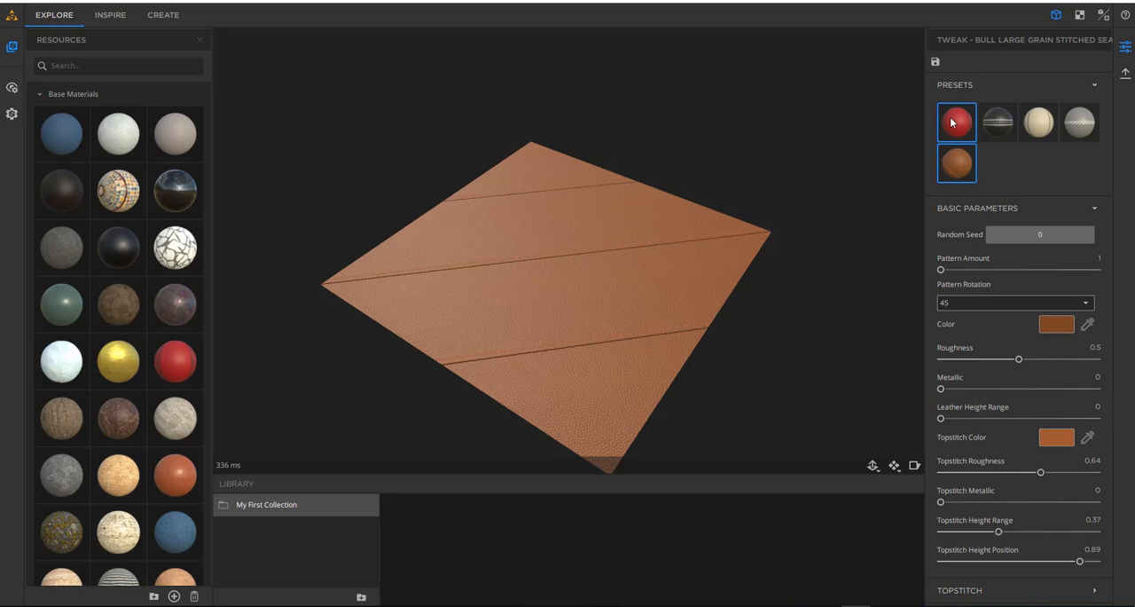
left_click(1017, 124)
left_click(1035, 129)
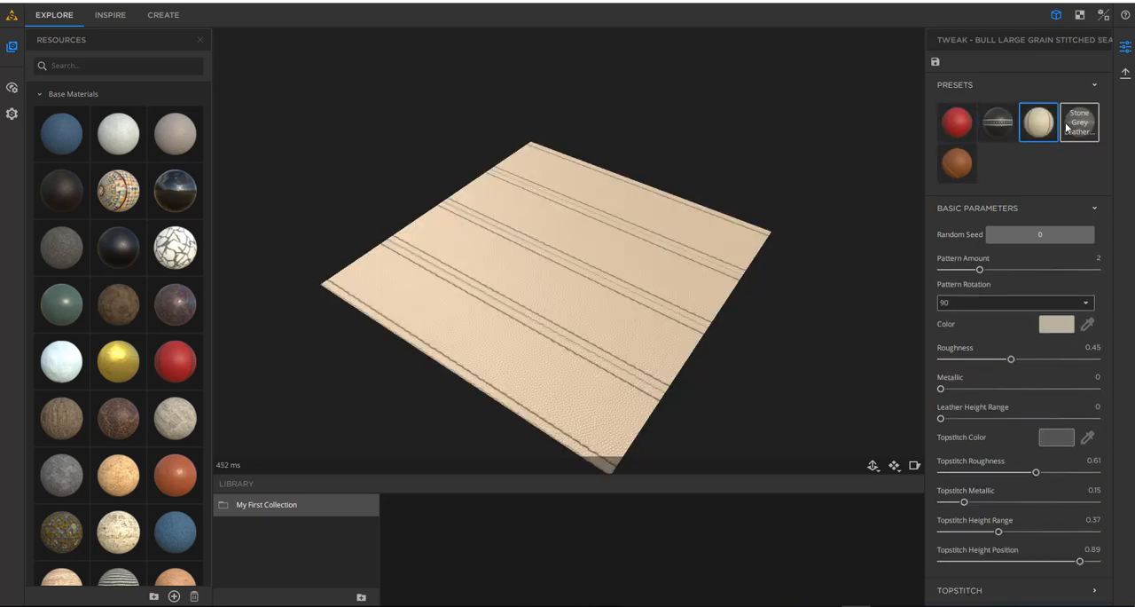
- Apply the Stone Grey Leather preset to the material and inspect its cross-stitched seam
left_click(1067, 127)
left_click_drag(777, 231, 561, 266)
scroll(527, 304, "up", 5)
left_click_drag(525, 305, 550, 266)
scroll(578, 289, "down", 5)
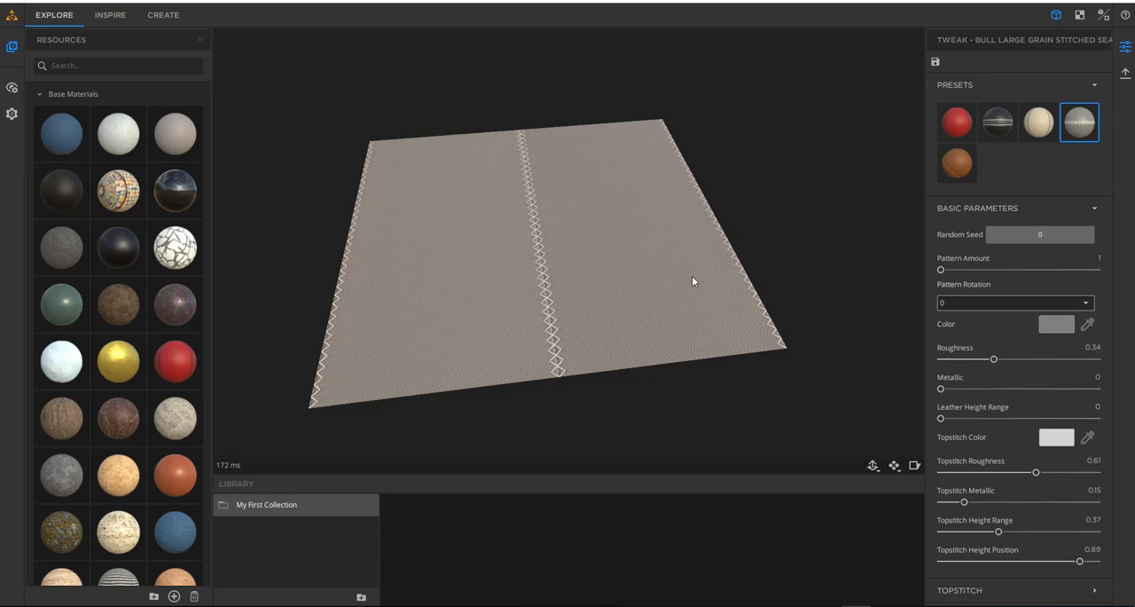
left_click_drag(599, 290, 579, 251)
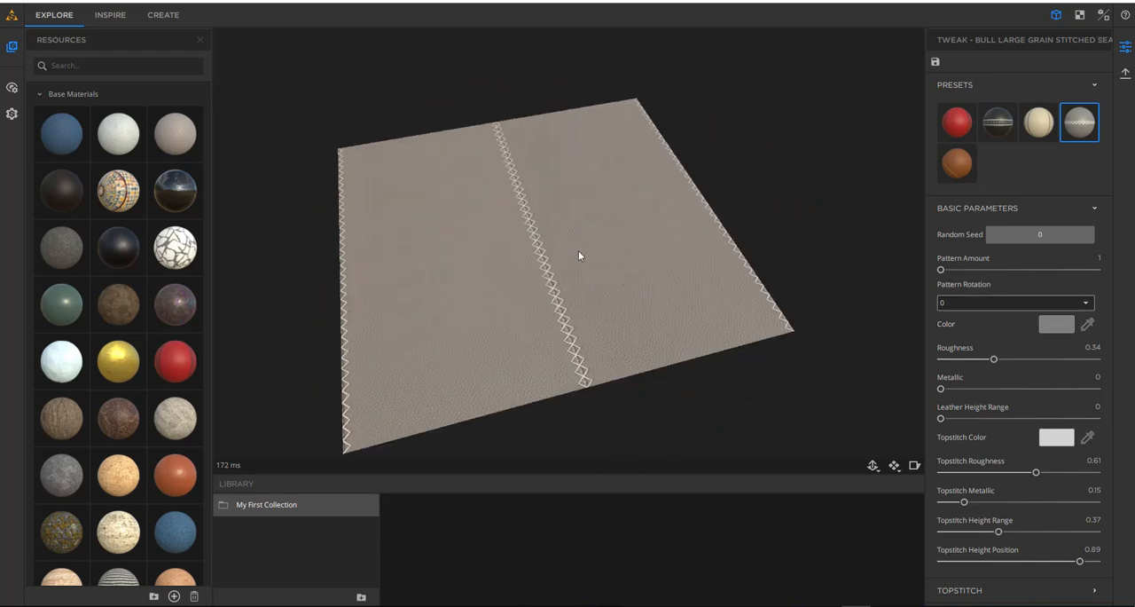
scroll(578, 251, "up", 5)
scroll(578, 251, "down", 2)
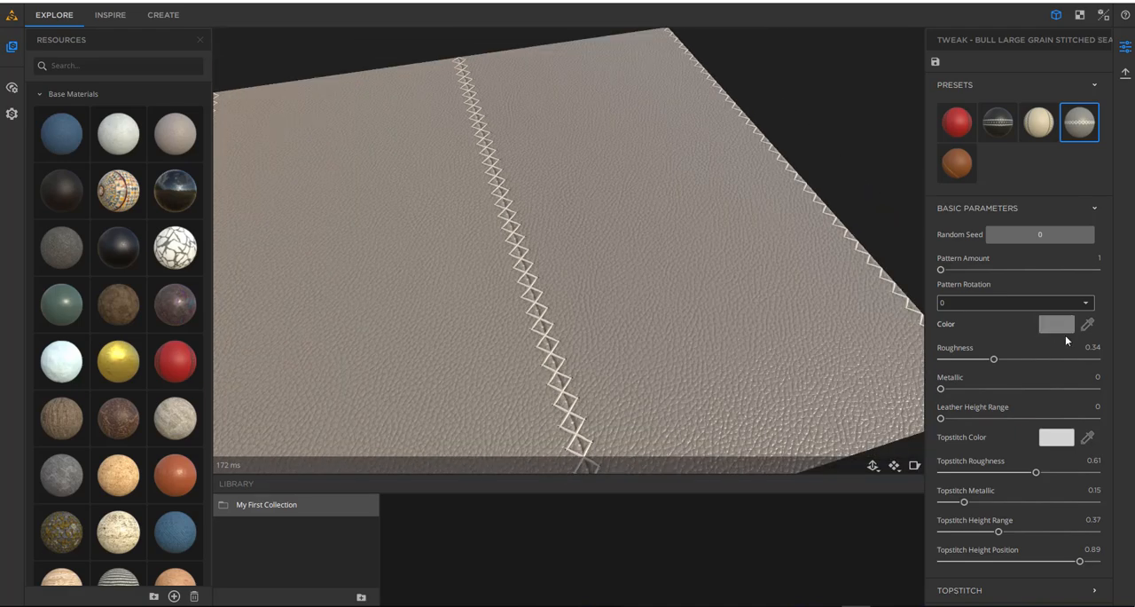
- Inspect the stone grey leather from several angles and switch to the Inspire workspace with it as the input material
scroll(527, 289, "down", 3)
left_click_drag(527, 289, 486, 290)
left_click_drag(554, 244, 524, 360)
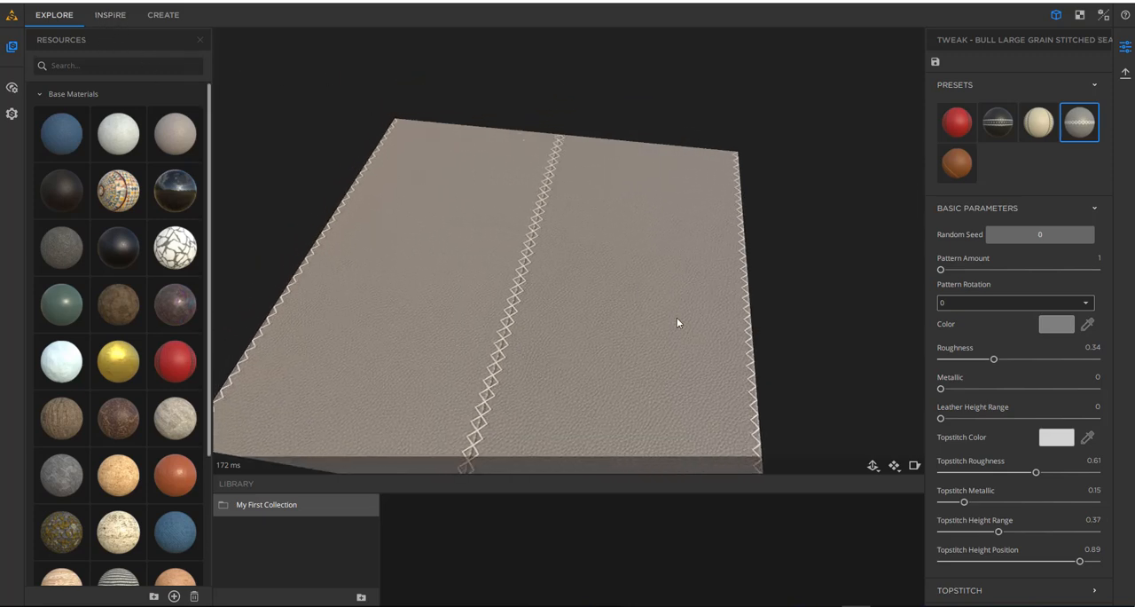
left_click_drag(676, 317, 603, 284)
left_click(108, 15)
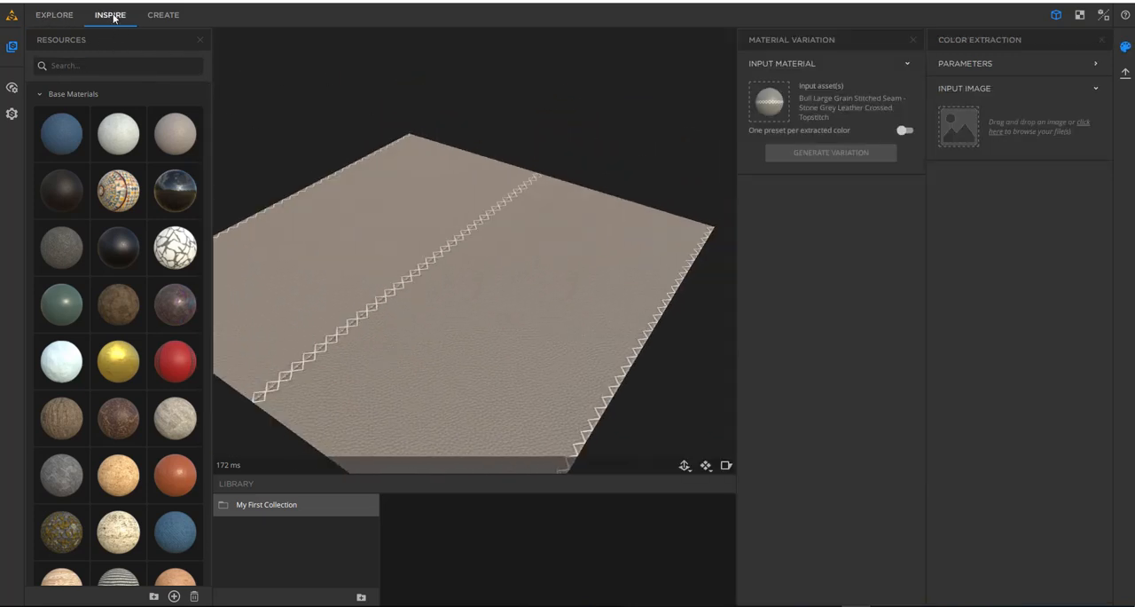
left_click_drag(571, 334, 527, 302)
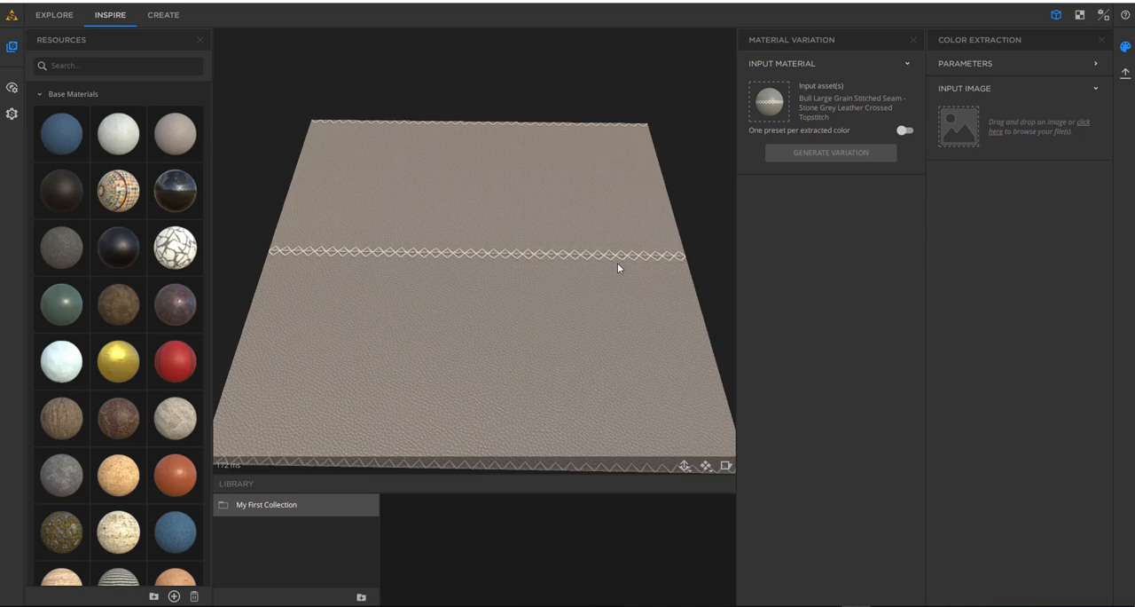
left_click(49, 16)
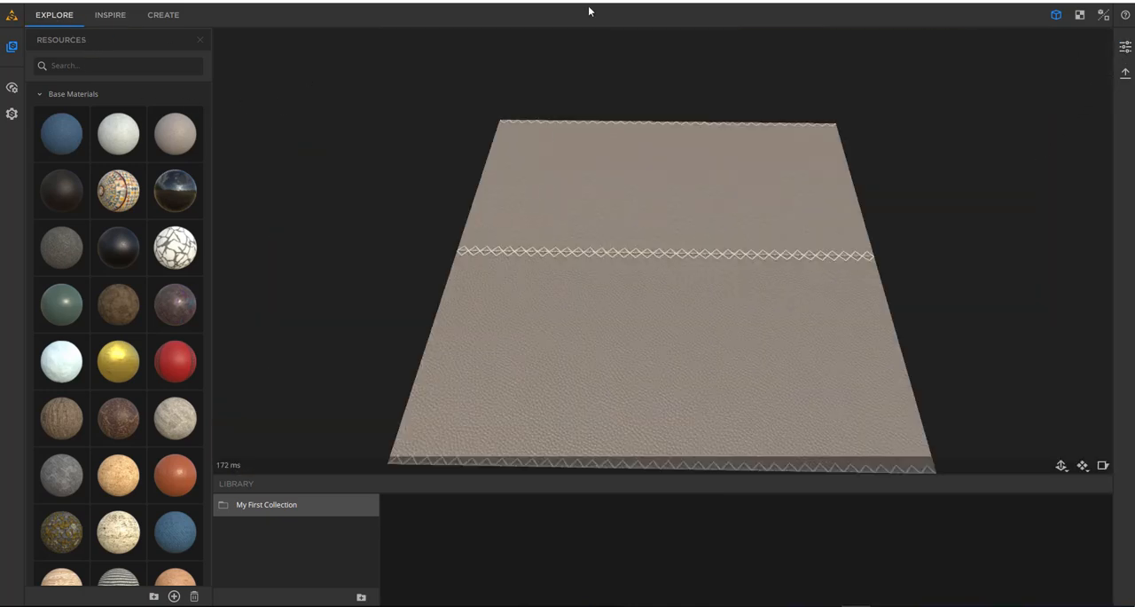
left_click(118, 17)
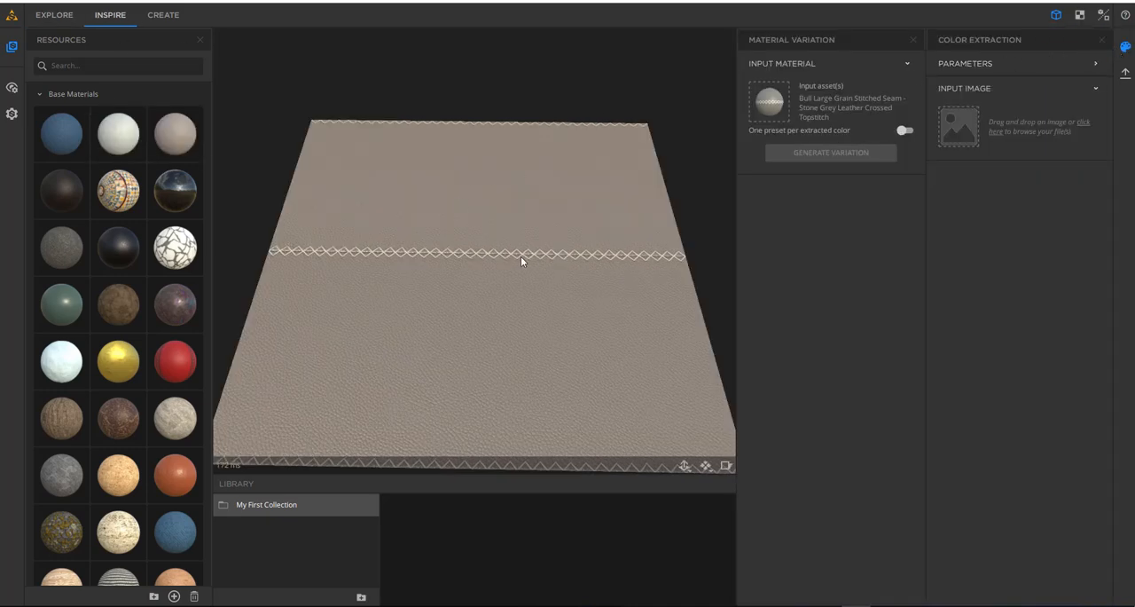
left_click_drag(521, 257, 548, 252)
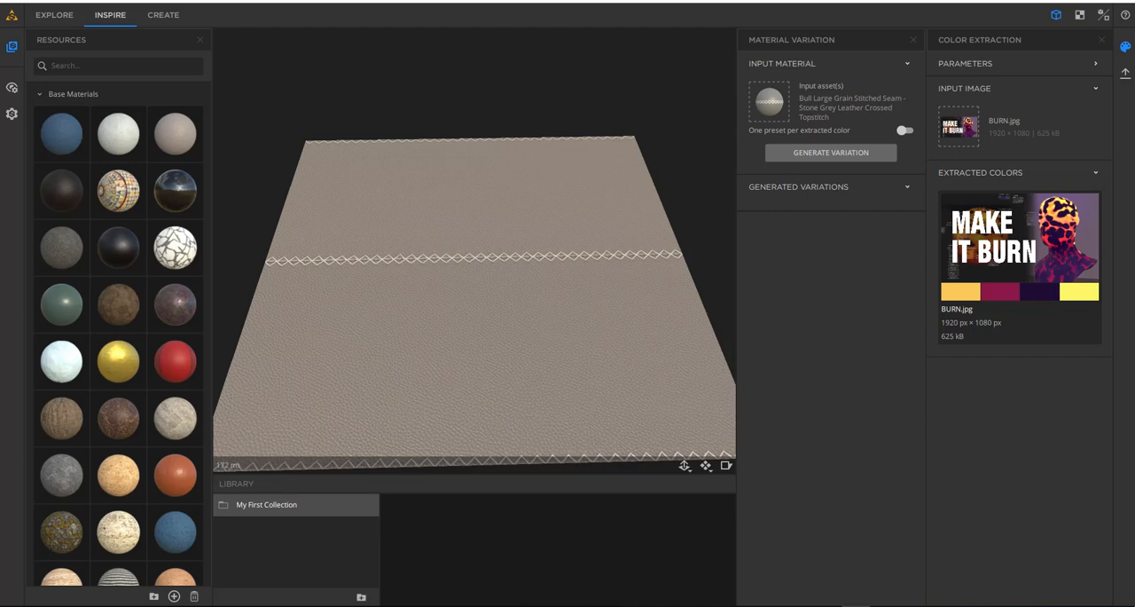
- Try bledner.jpg and AK.jpg as the color extraction image, and generate a leather variation from the AK.jpg colors
mouse_move(1121, 208)
left_mouse_down()
mouse_move(971, 115)
mouse_move(960, 126)
left_mouse_up()
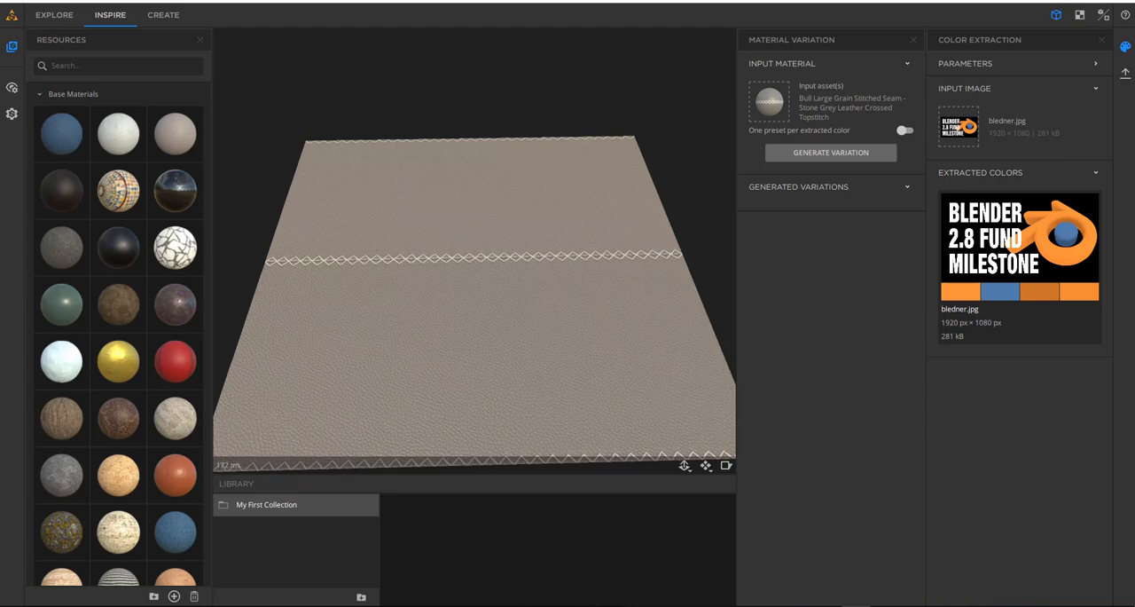
left_click_drag(1086, 174, 967, 124)
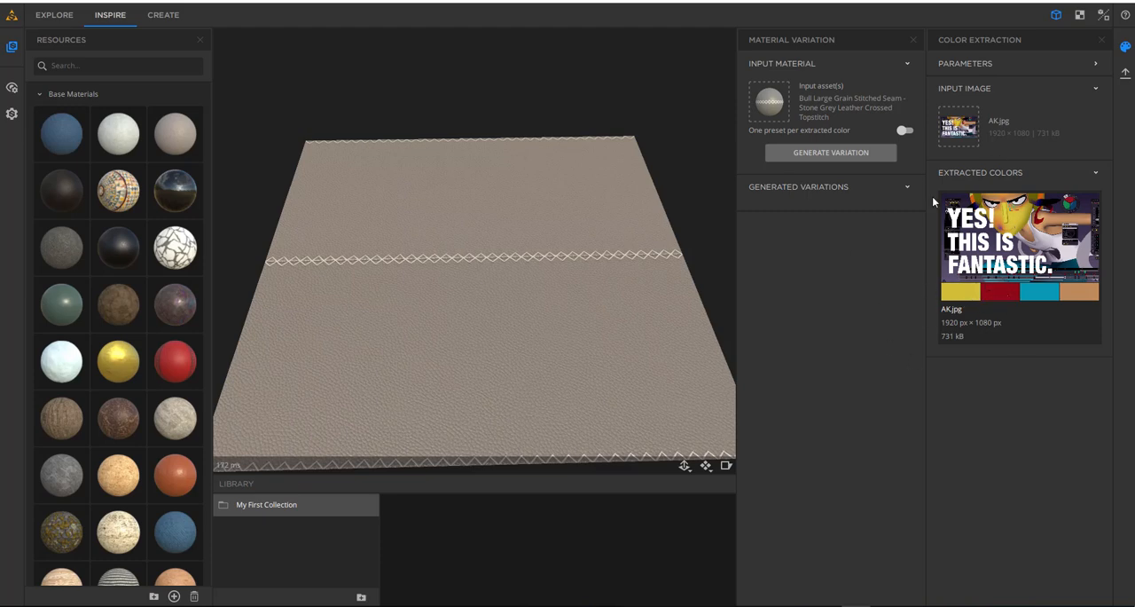
left_click(831, 154)
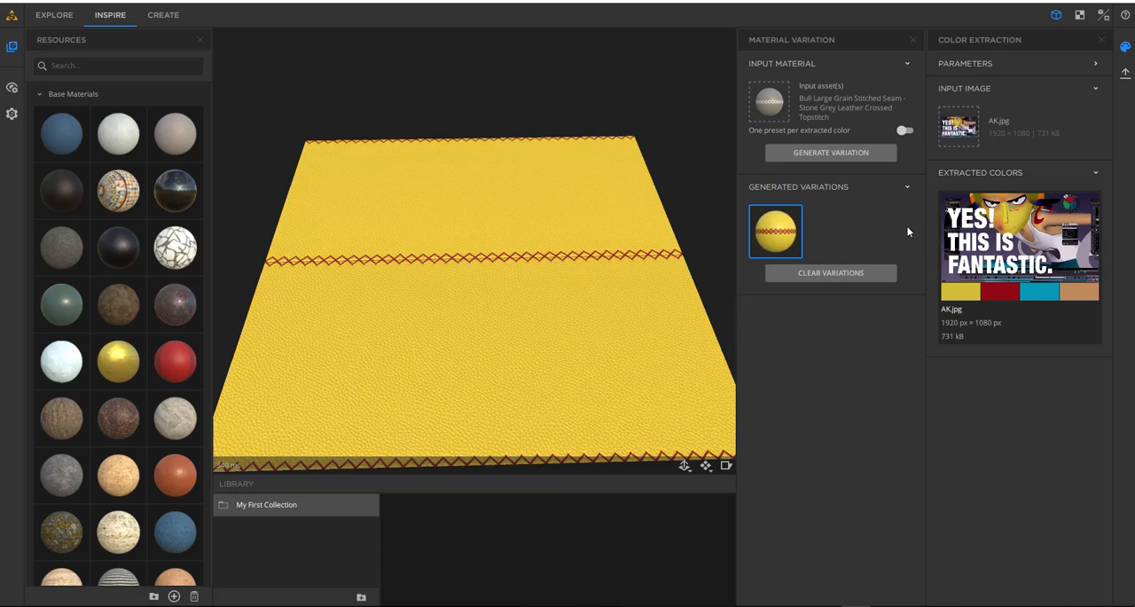
left_click_drag(592, 263, 479, 279)
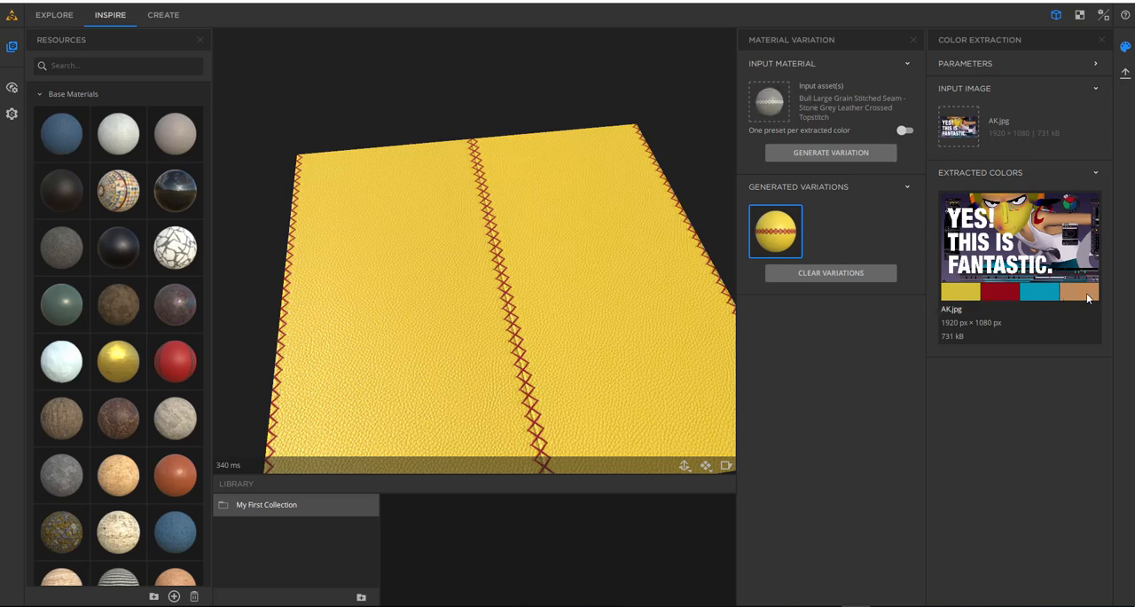
- Clear the generated variation, enable one preset per extracted color, and generate a new set of leather variations
left_click(906, 131)
left_click(849, 275)
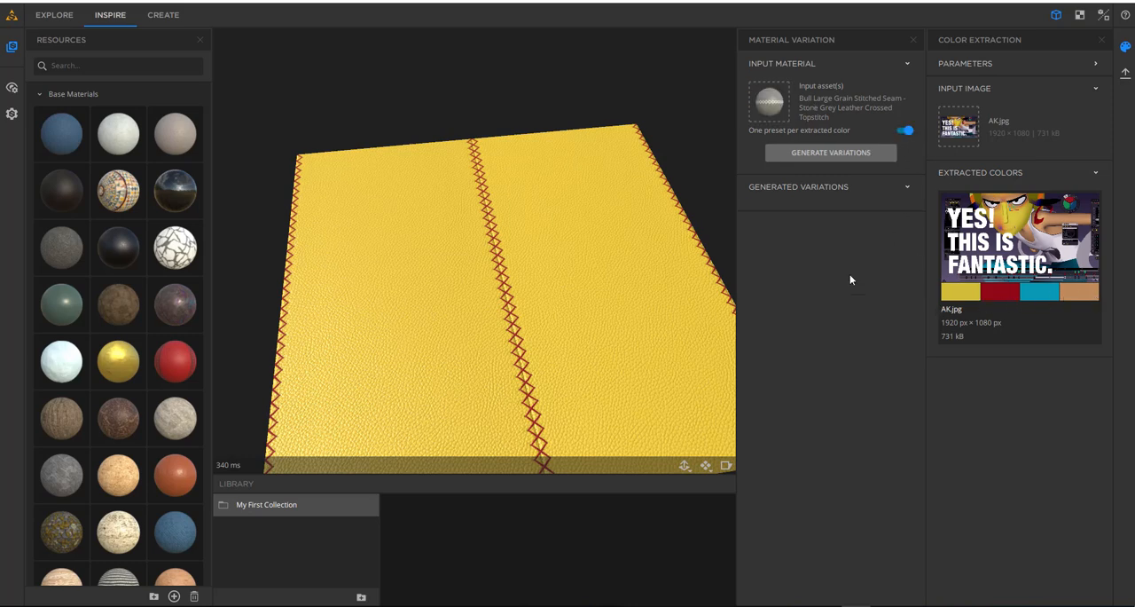
left_click(822, 156)
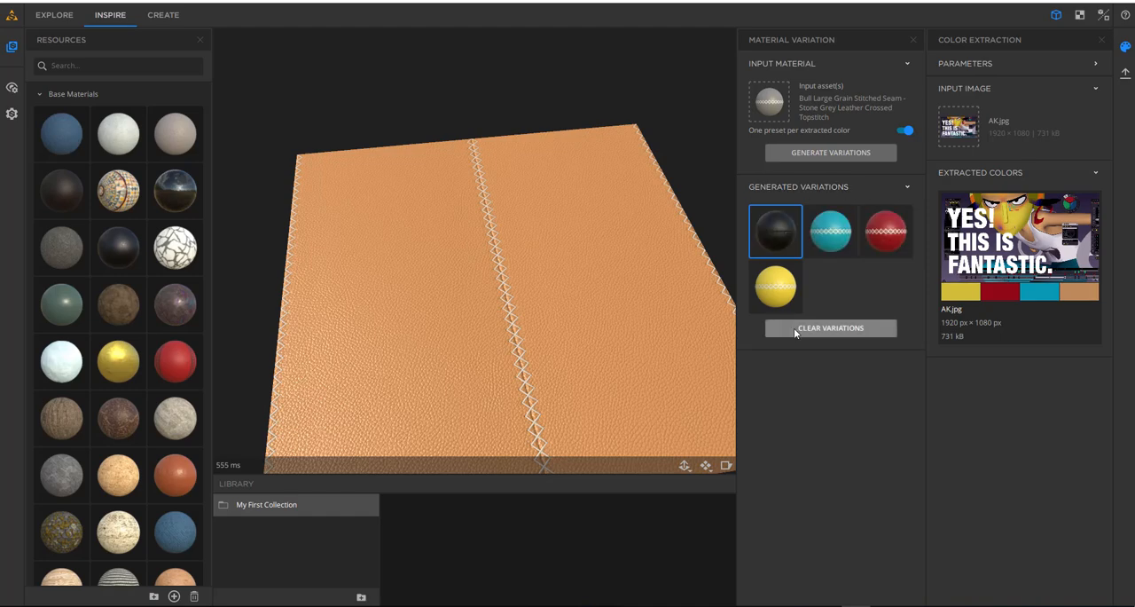
left_click_drag(656, 358, 353, 309)
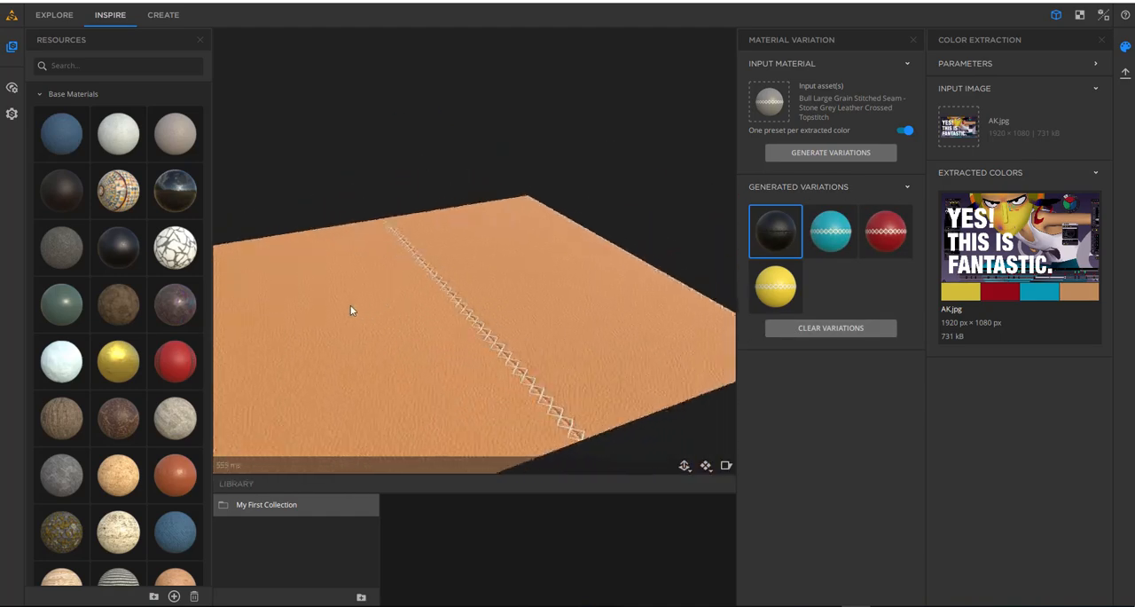
- Apply the yellow generated variation to the leather and inspect its pale cross-stitched seam up close
left_click(784, 299)
left_click_drag(512, 354, 469, 408)
scroll(517, 274, "up", 3)
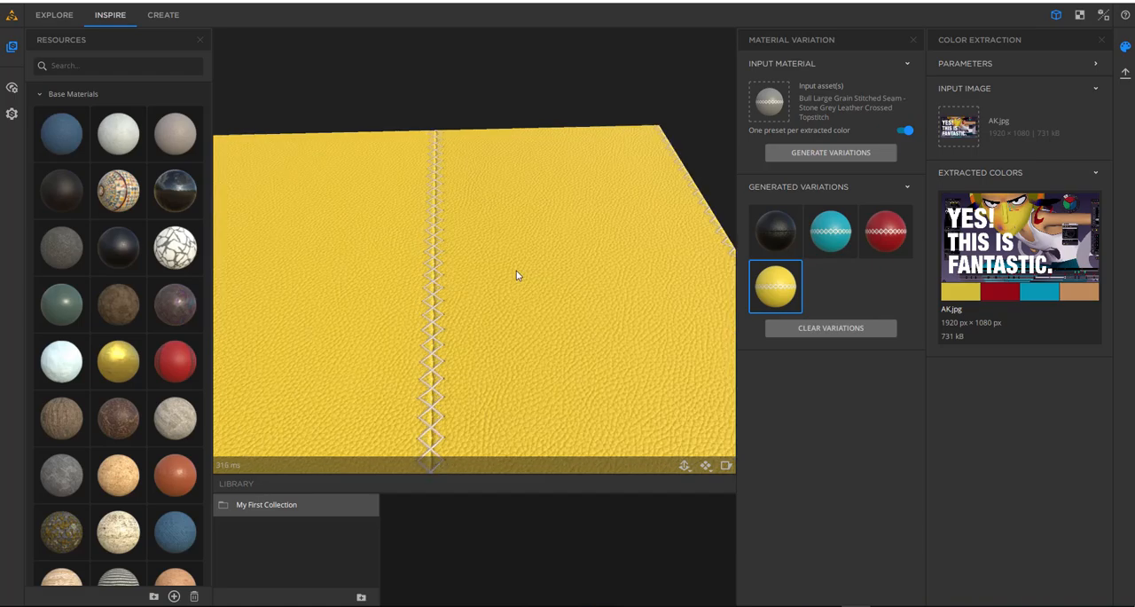
left_click_drag(510, 286, 579, 376)
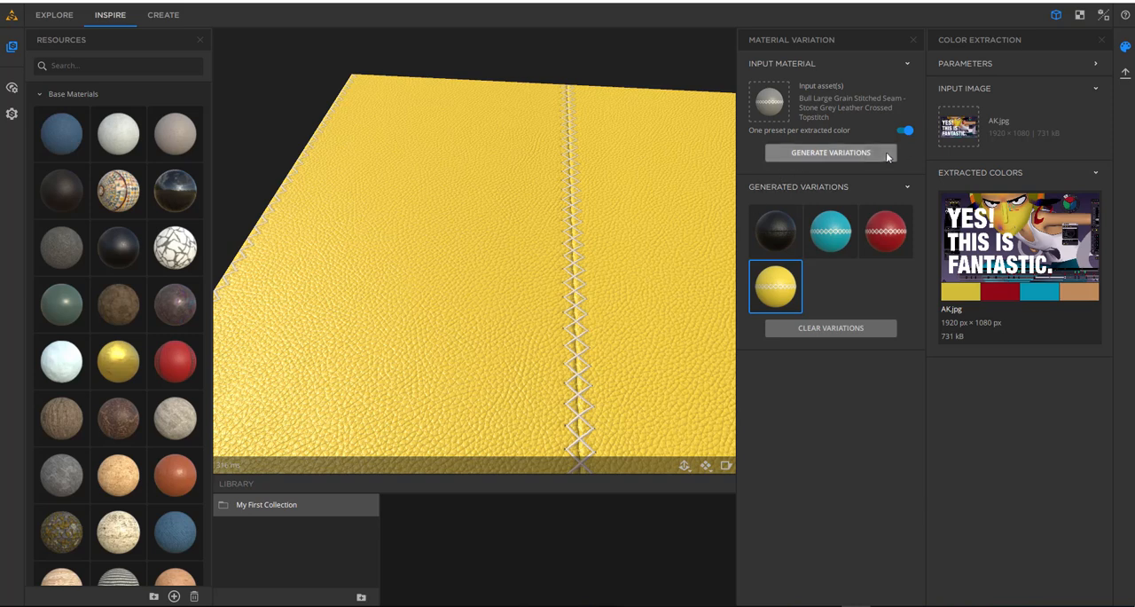
- Disable one preset per extracted color, generate a combined-color leather variation, and view it from several angles
left_click(904, 131)
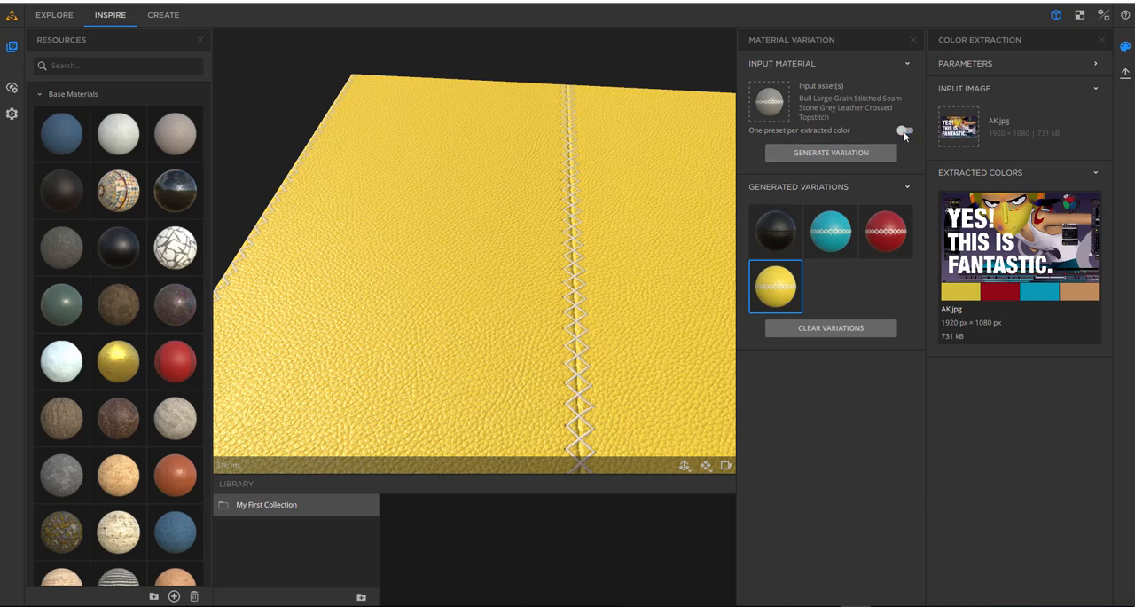
left_click(831, 153)
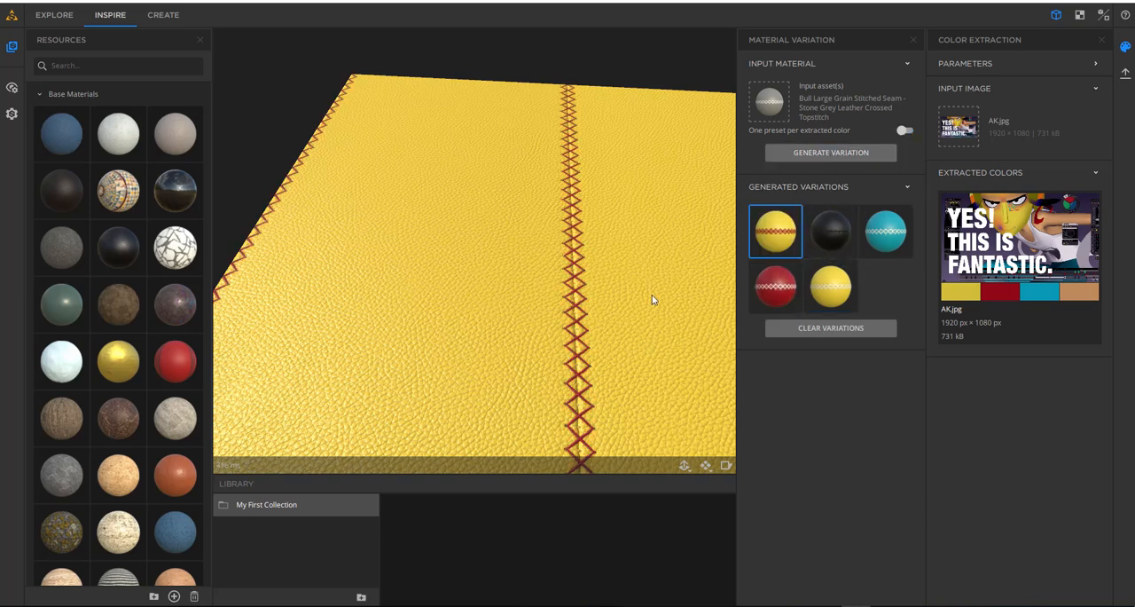
left_click_drag(592, 302, 450, 290)
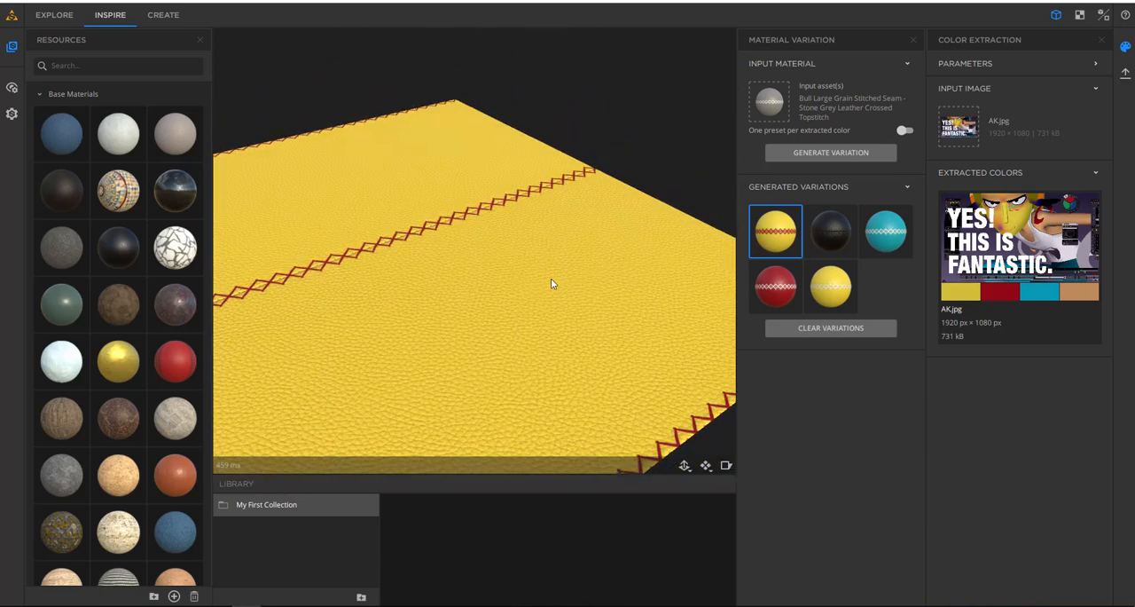
left_click_drag(570, 319, 456, 314)
scroll(458, 306, "down", 3)
middle_click_drag(461, 300, 421, 315)
left_click_drag(450, 314, 476, 346)
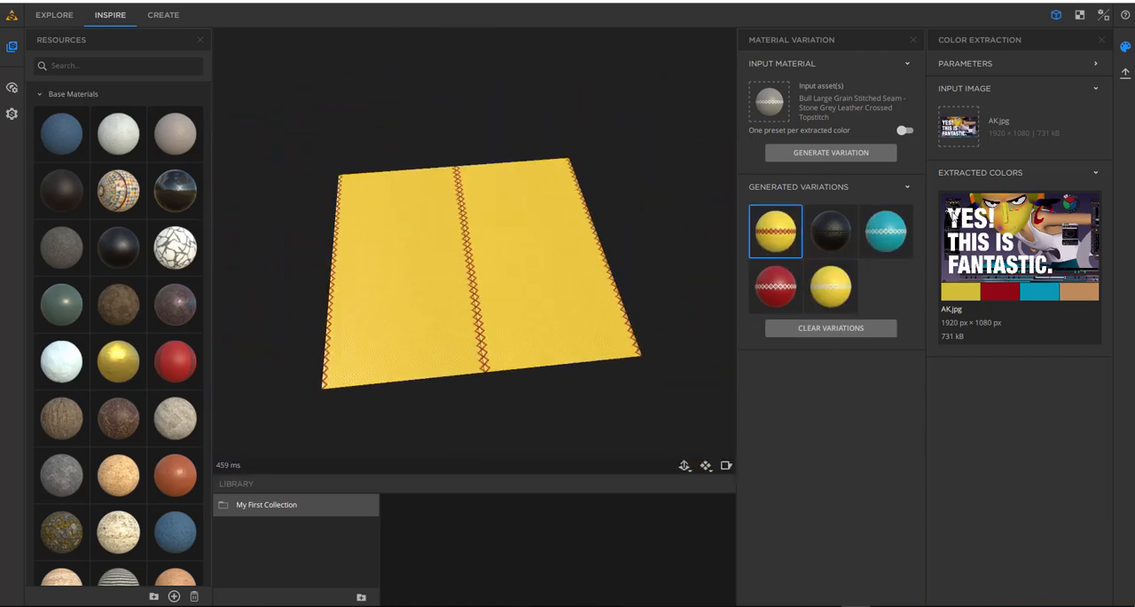
mouse_move(855, 270)
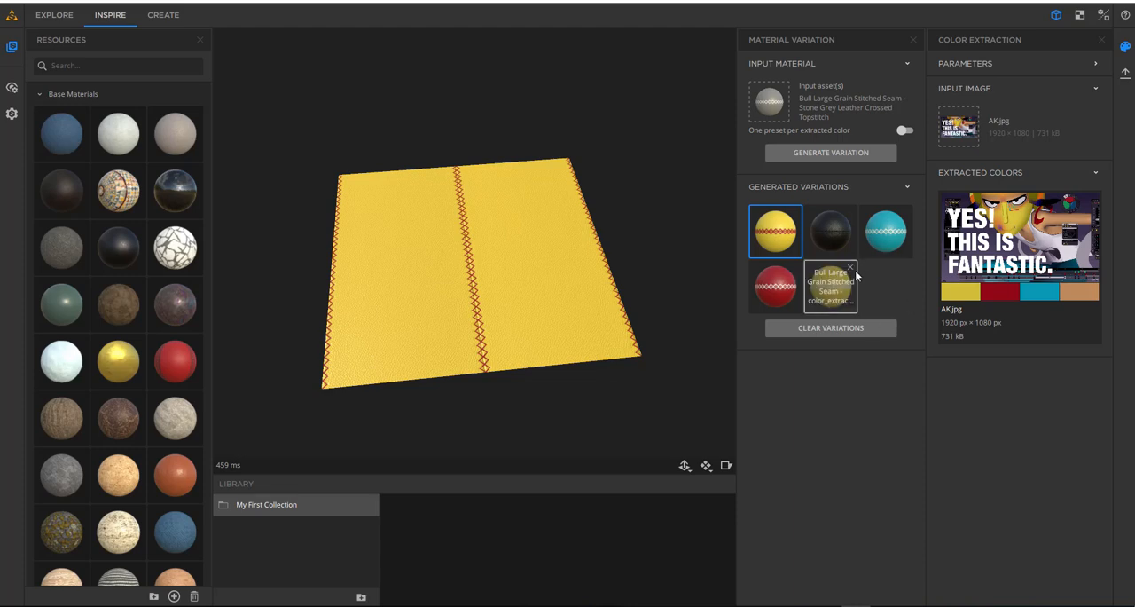
left_click_drag(481, 269, 508, 295)
scroll(469, 285, "up", 3)
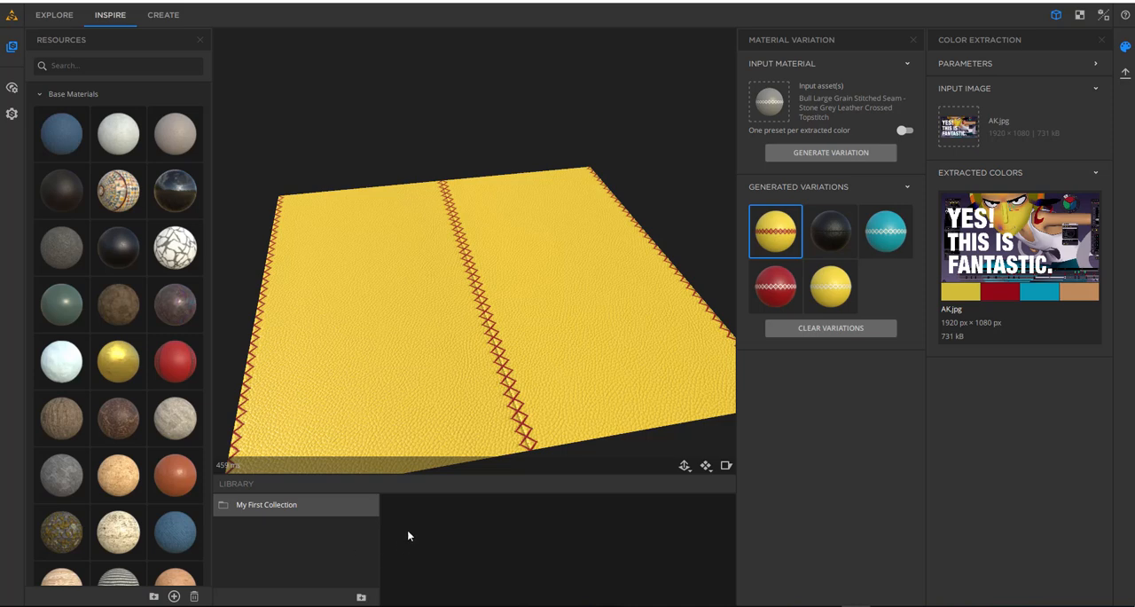
- Add the red-stitched yellow, the red and the black leather variations plus four base materials to My First Collection
left_click_drag(781, 235, 479, 538)
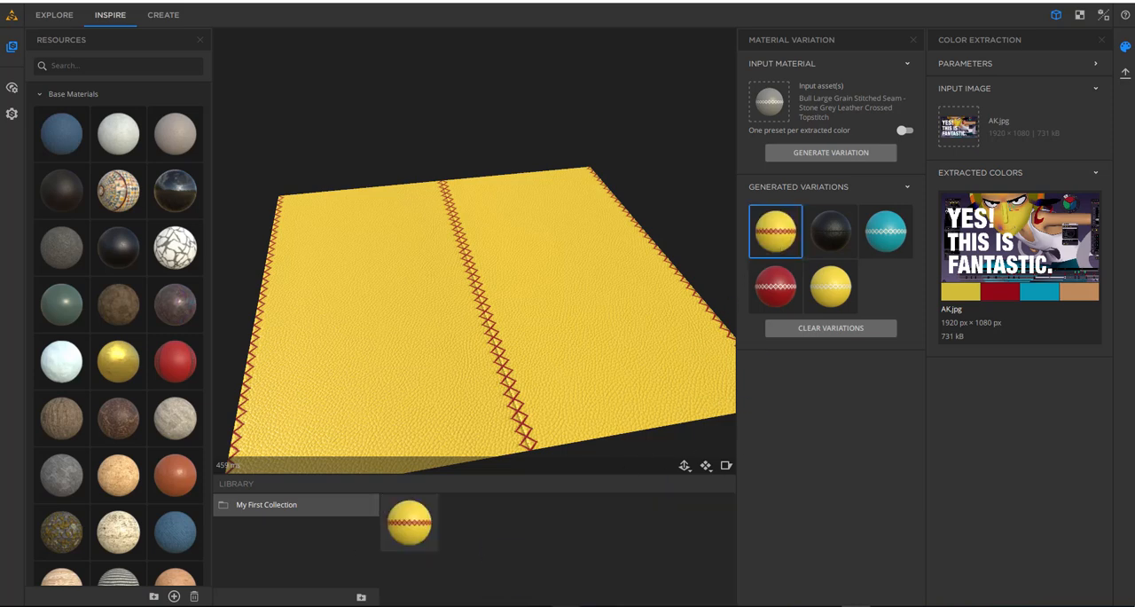
left_click_drag(73, 476, 445, 527)
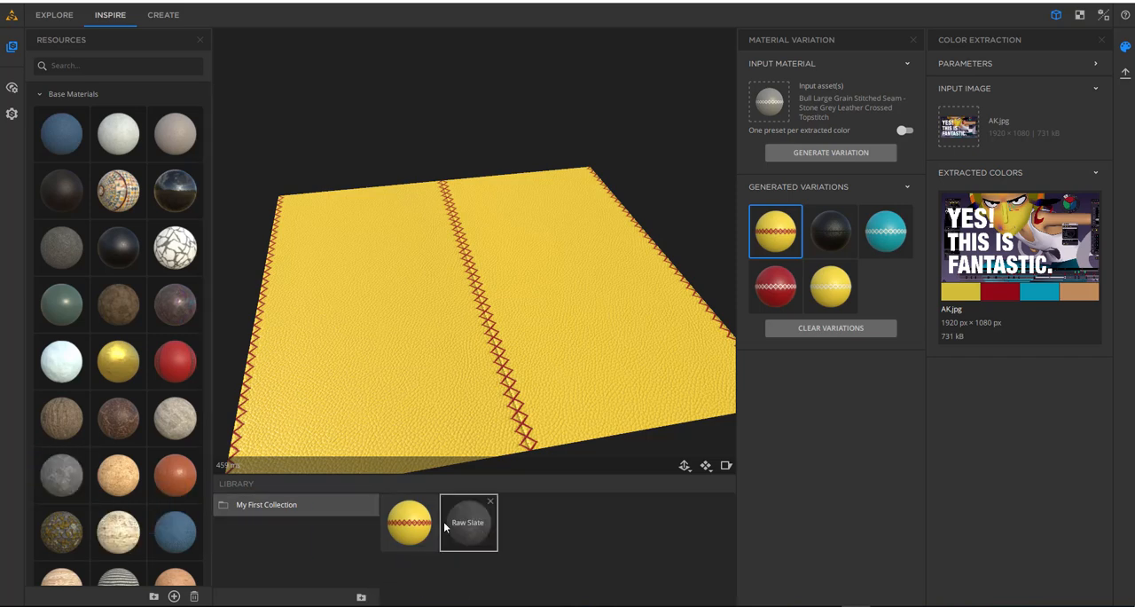
left_click_drag(57, 373, 537, 527)
left_click_drag(118, 305, 590, 519)
left_click_drag(171, 246, 666, 514)
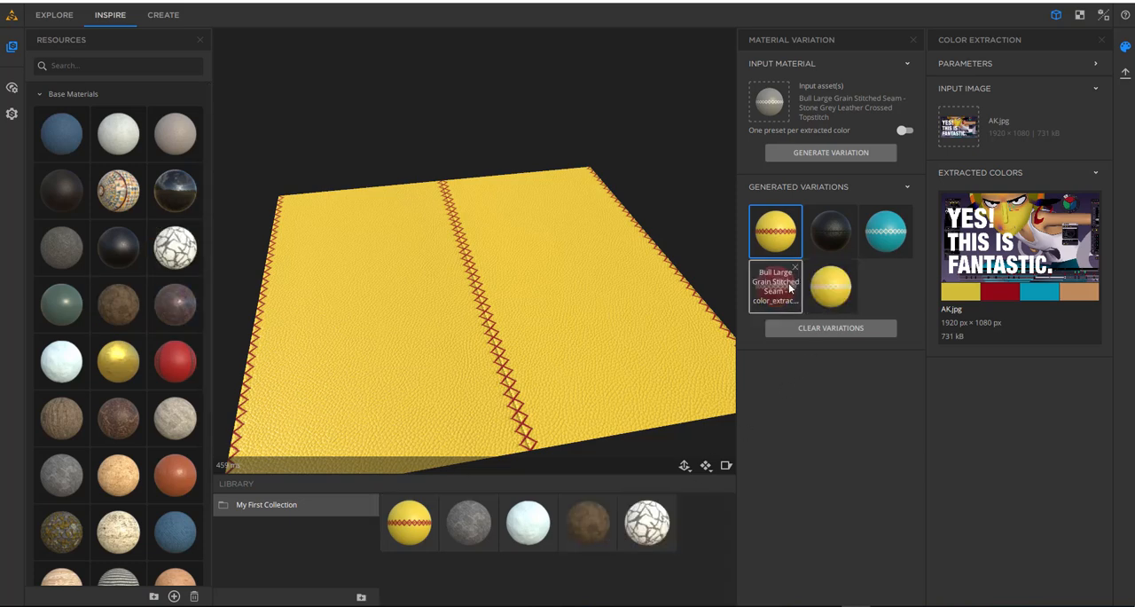
left_click_drag(790, 287, 689, 532)
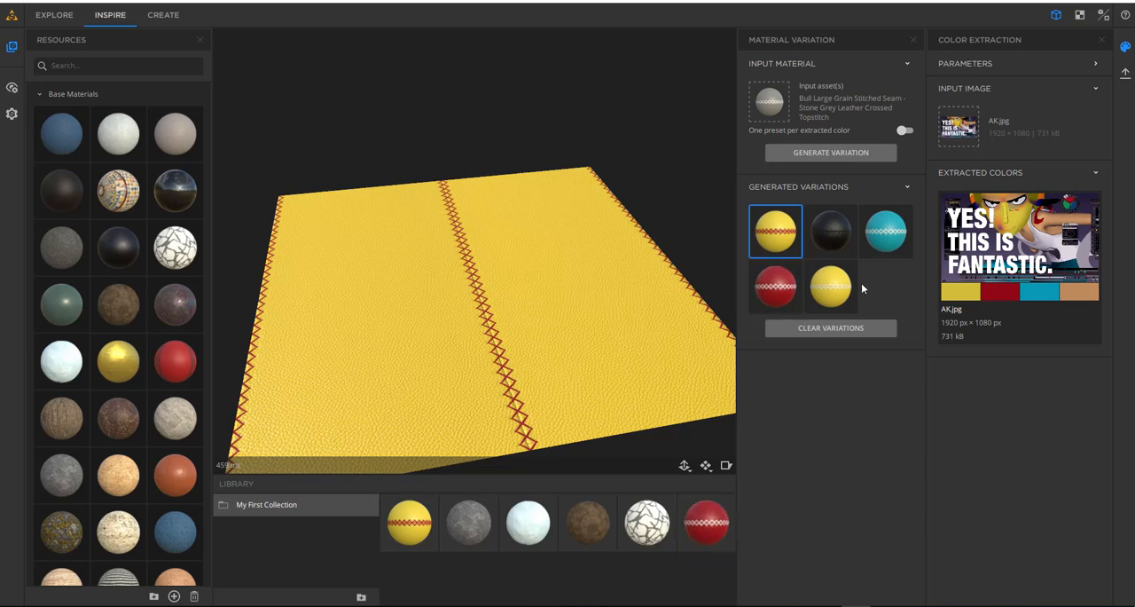
left_click_drag(843, 242, 515, 559)
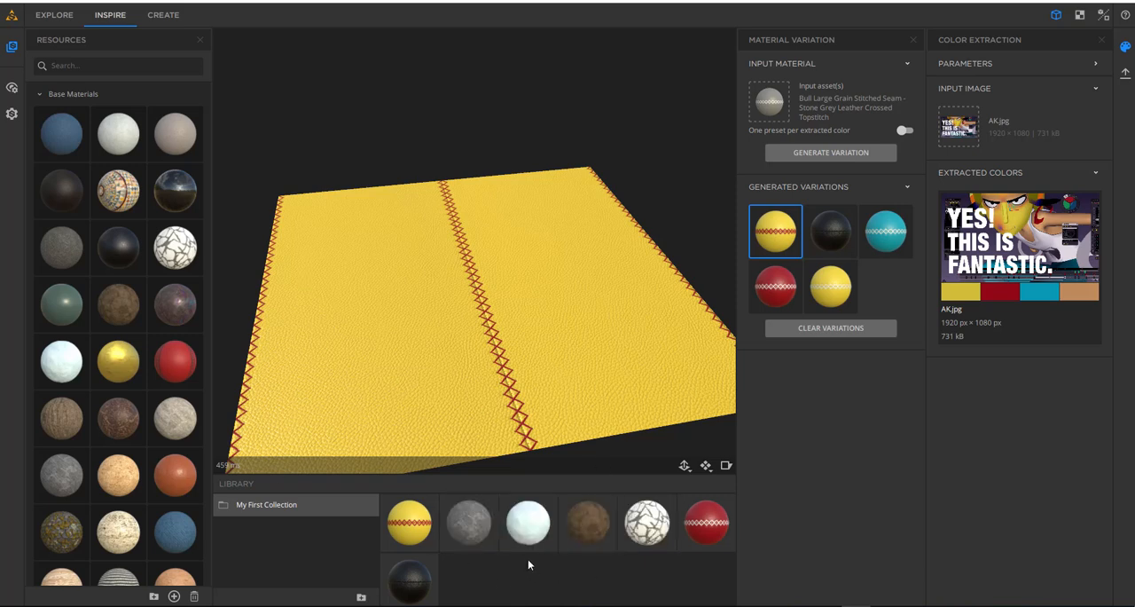
- Switch to the Create workspace and view the blank material plane from several angles and distances
left_click(169, 16)
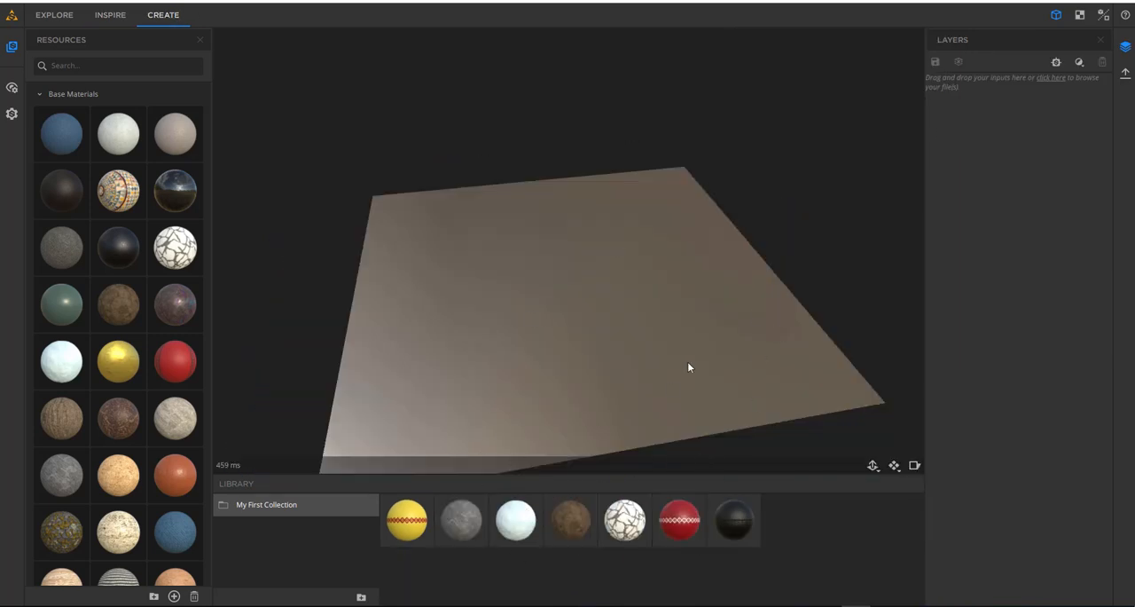
left_click_drag(807, 341, 681, 328)
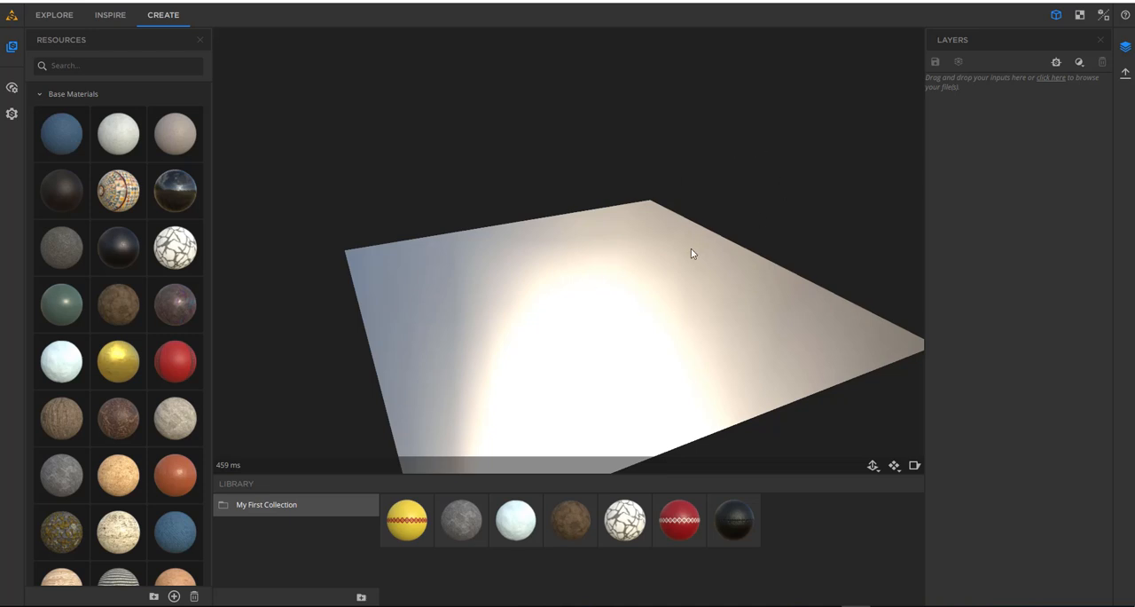
left_click_drag(771, 302, 555, 246)
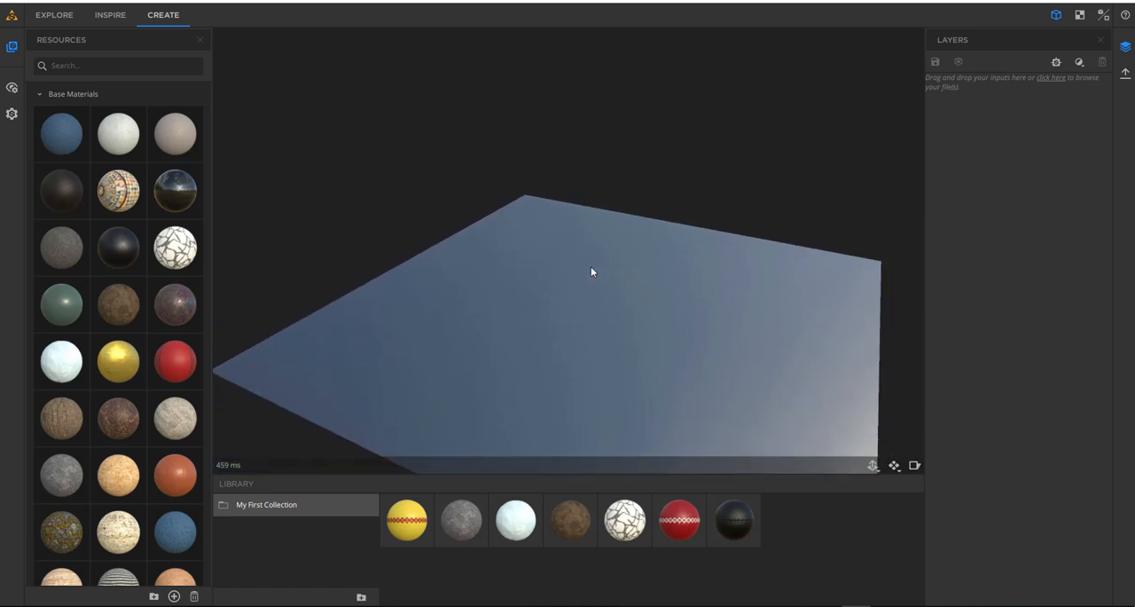
left_click_drag(456, 337, 493, 313)
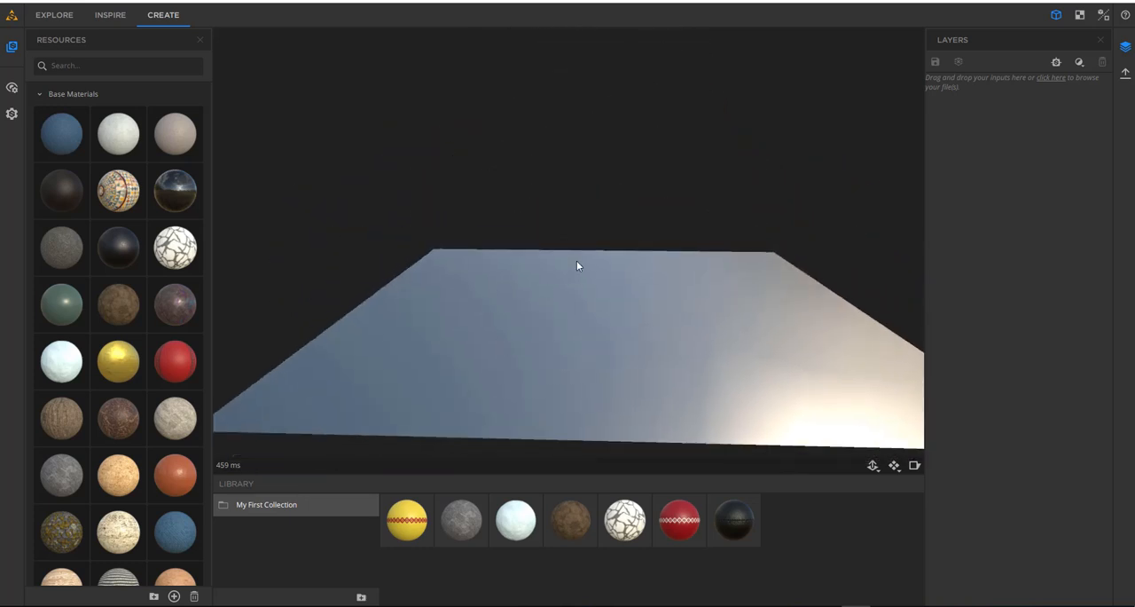
left_click_drag(576, 265, 595, 371)
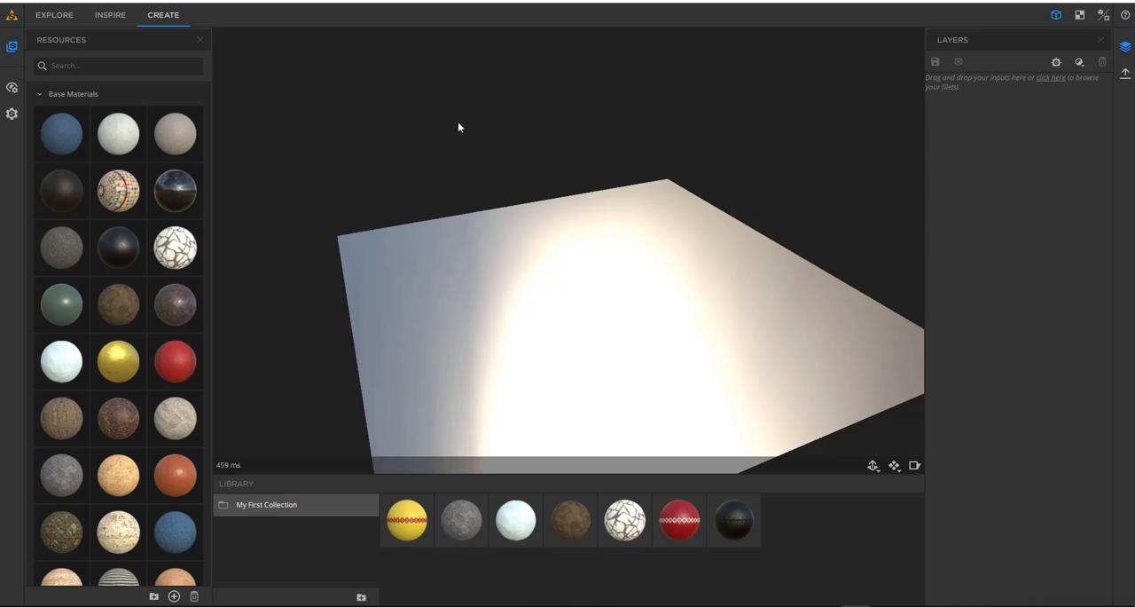
right_click_drag(457, 123, 425, 210, "shift")
middle_click_drag(645, 279, 602, 213)
scroll(601, 212, "down", 5)
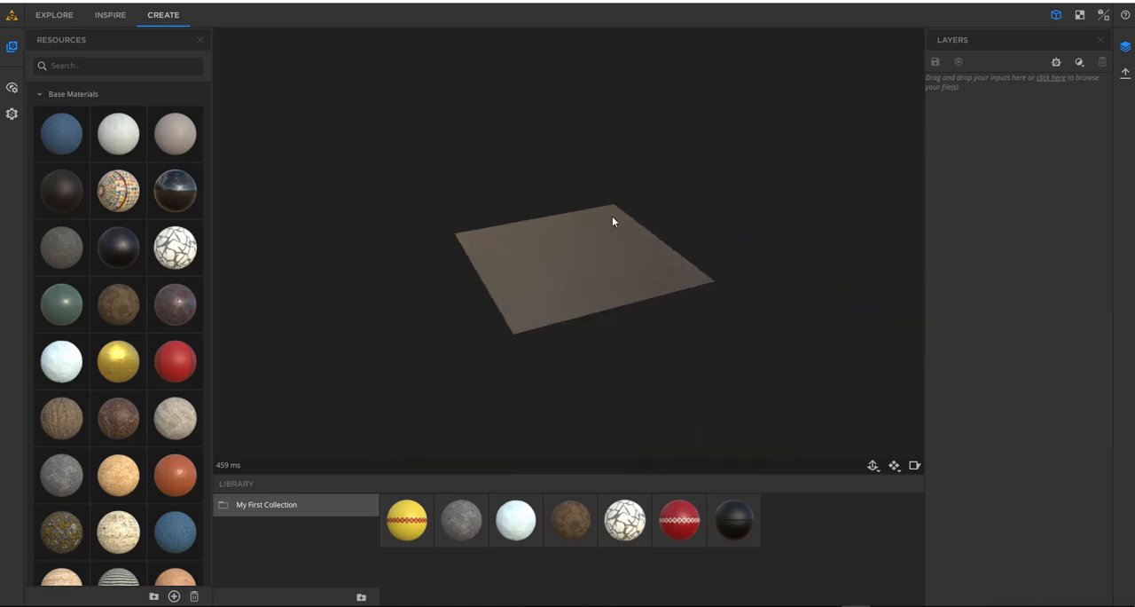
scroll(614, 218, "up", 2)
left_click_drag(666, 289, 695, 342)
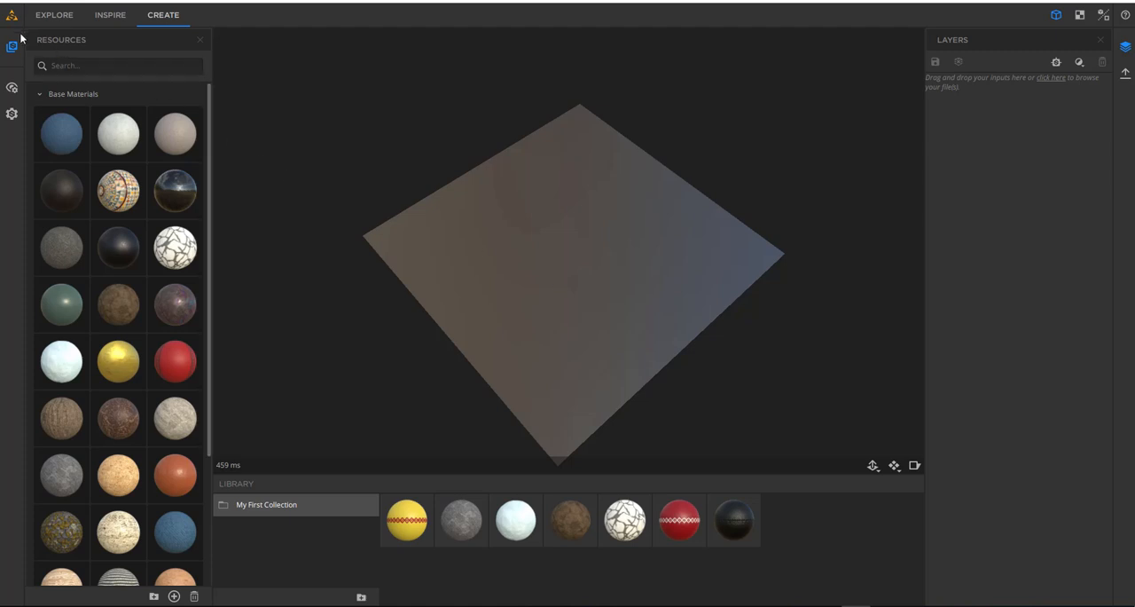
- Collapse the Base Materials group and open the Global Parameters of the viewer settings
left_click(40, 94)
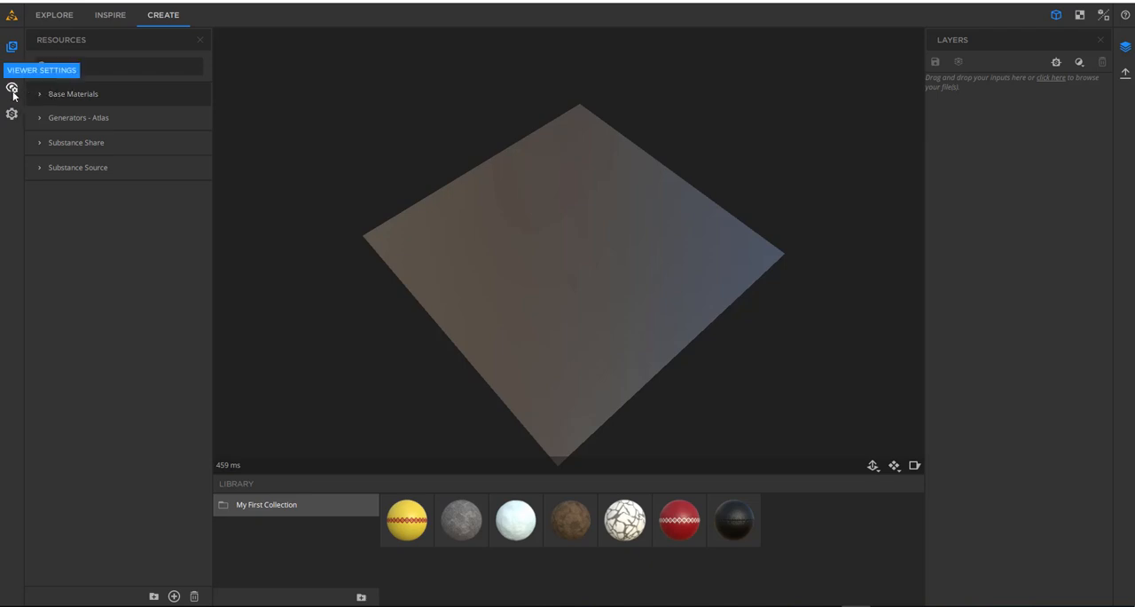
left_click(13, 89)
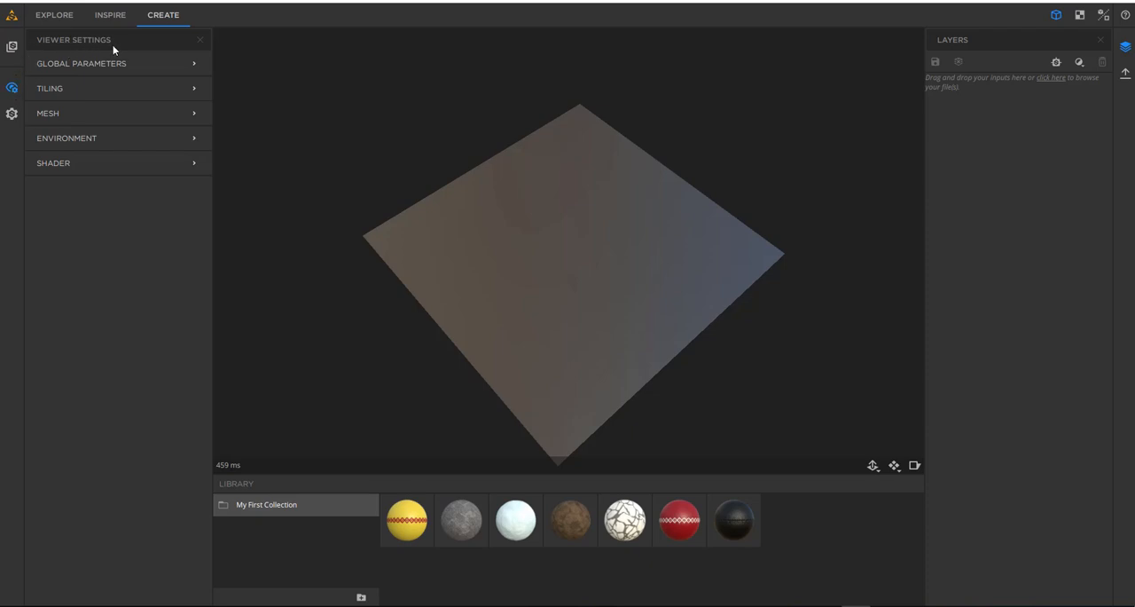
left_click(172, 64)
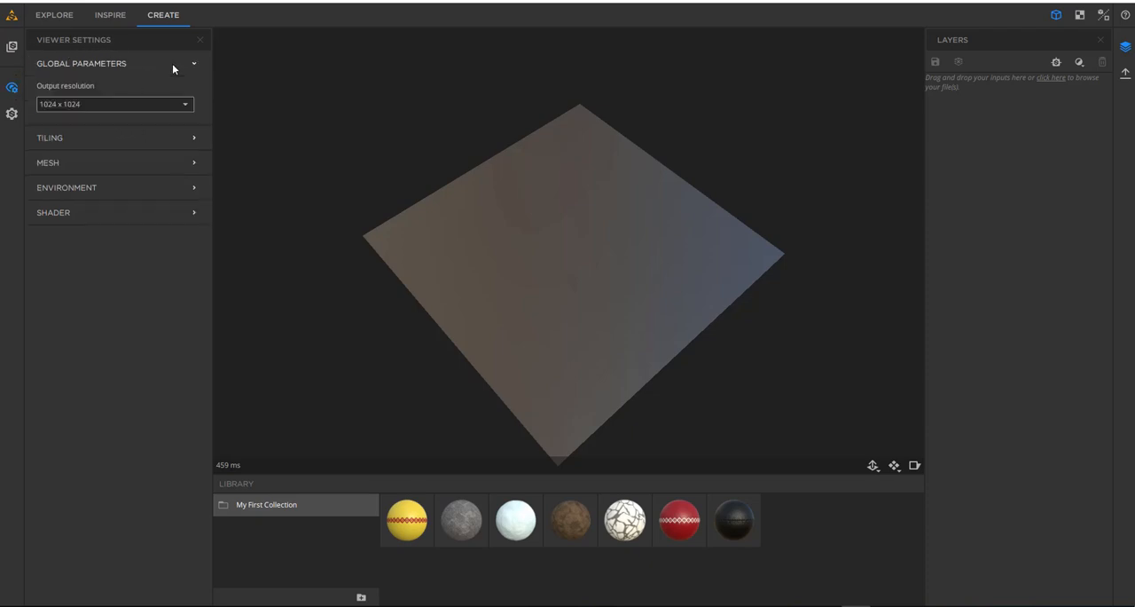
- Examine the output resolution options and the texture offset, rotation and scale parameters in the tiling settings
left_click(119, 108)
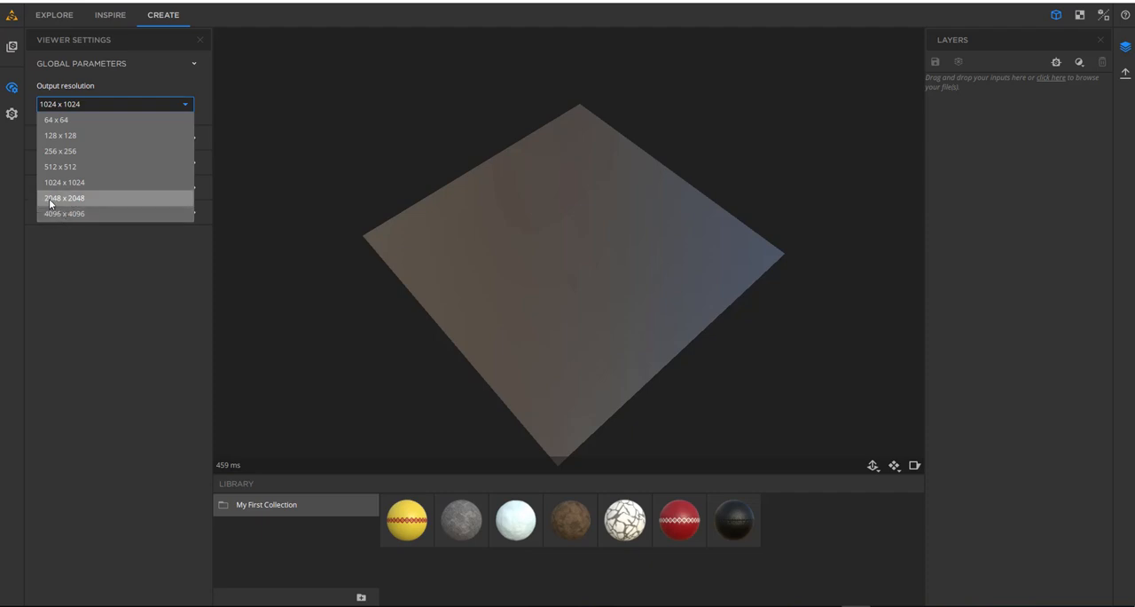
left_click(125, 262)
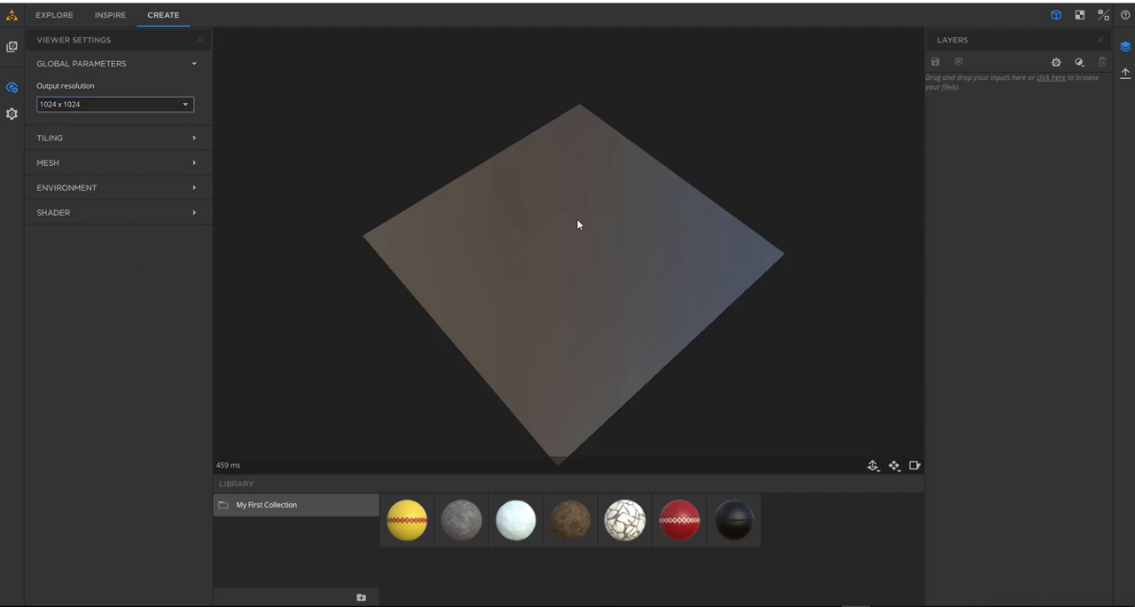
scroll(558, 230, "up", 4)
middle_click_drag(558, 230, 488, 209)
left_click(176, 138)
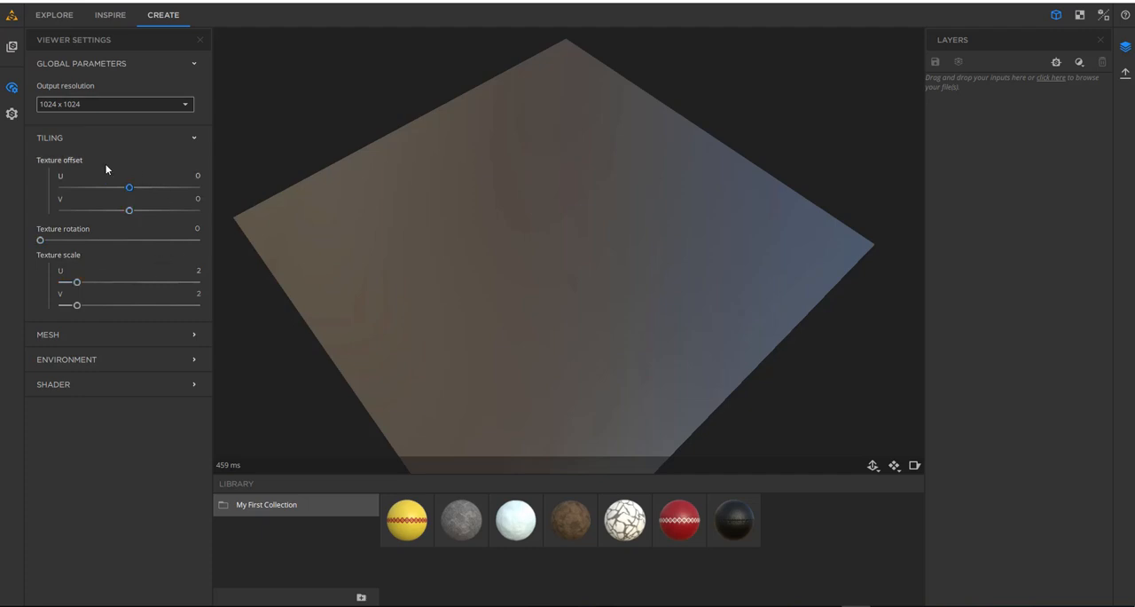
left_click(139, 133)
left_click(139, 133)
left_click(160, 135)
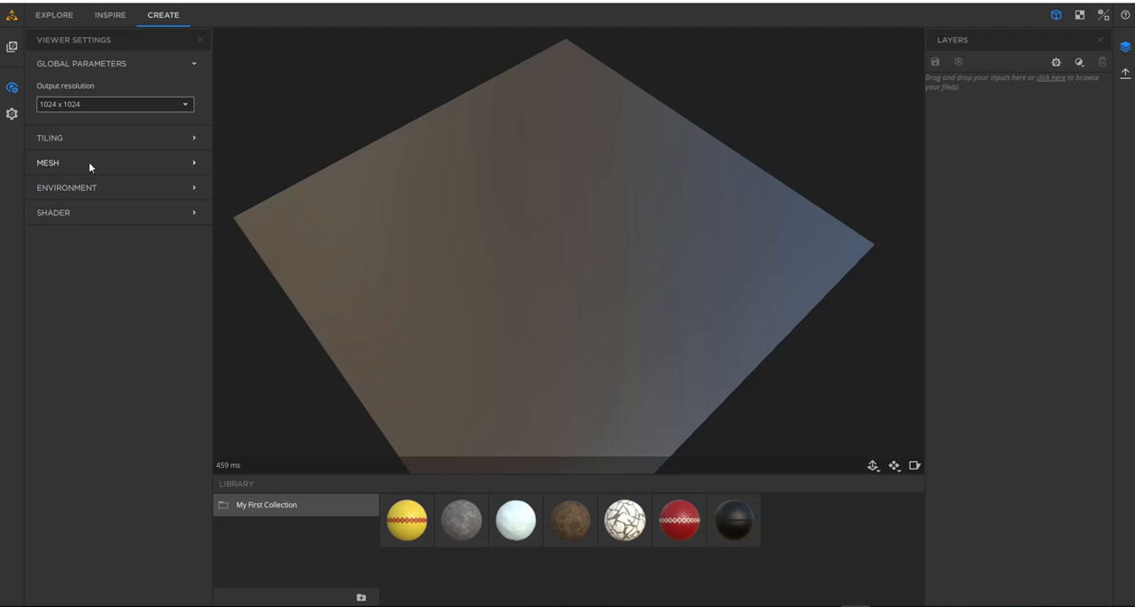
- Preview the blank material on the Cube, Rounded Cube, Mat and Preview Sphere meshes
left_click(188, 165)
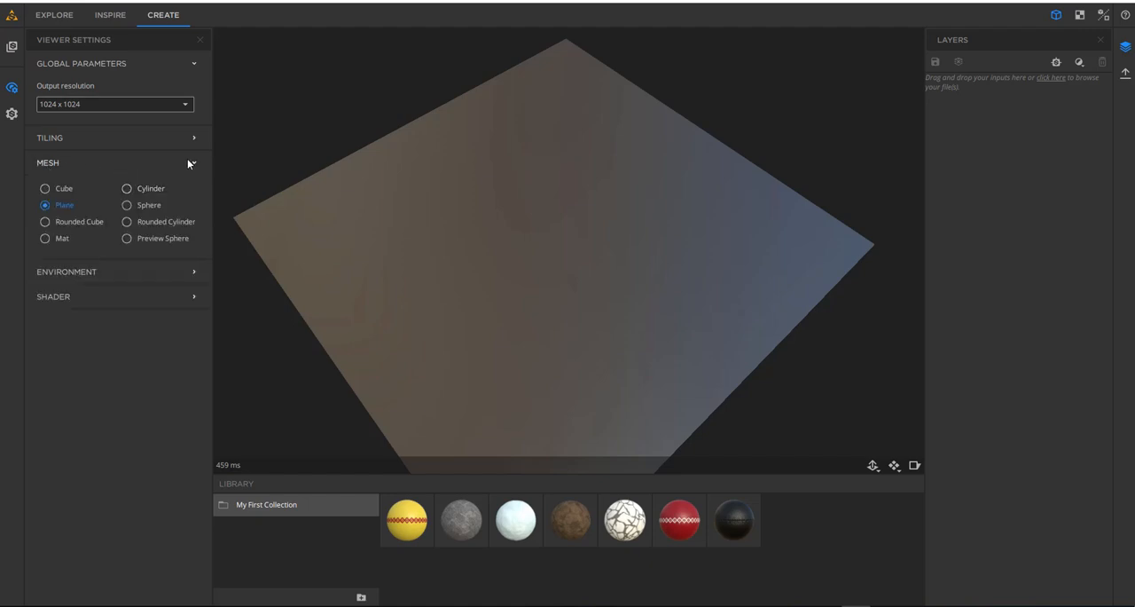
left_click(61, 191)
left_click_drag(646, 286, 633, 231)
left_click(85, 223)
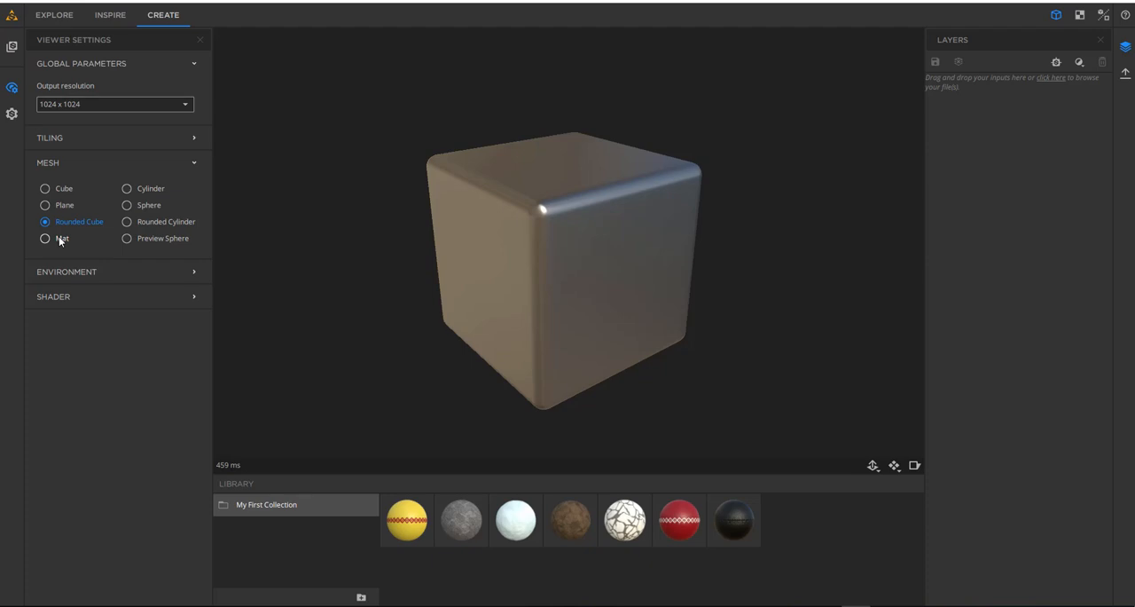
left_click(58, 238)
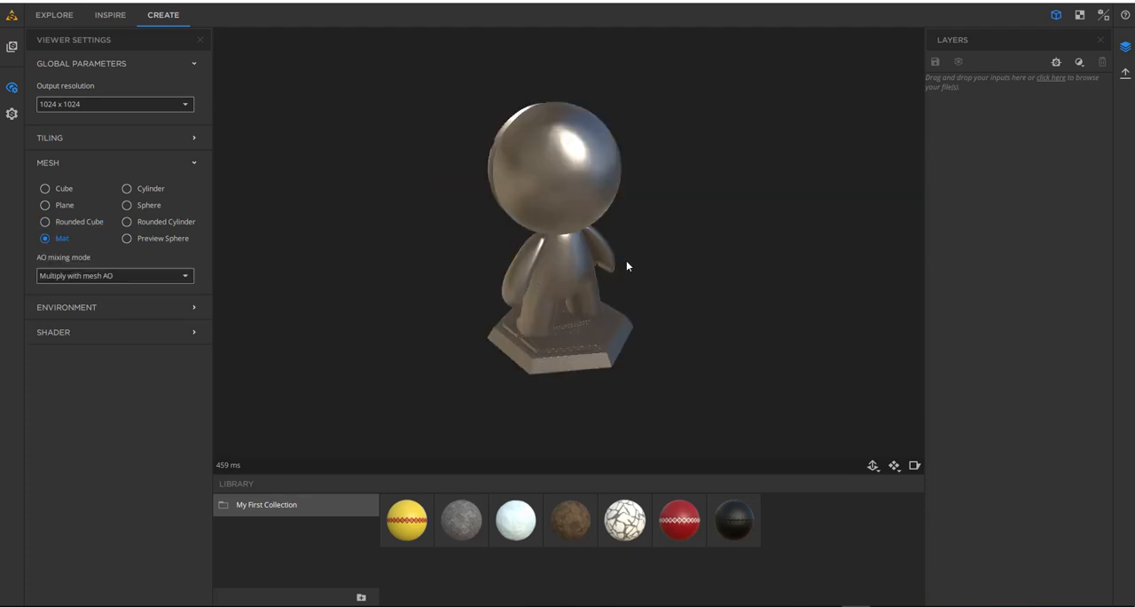
left_click(160, 239)
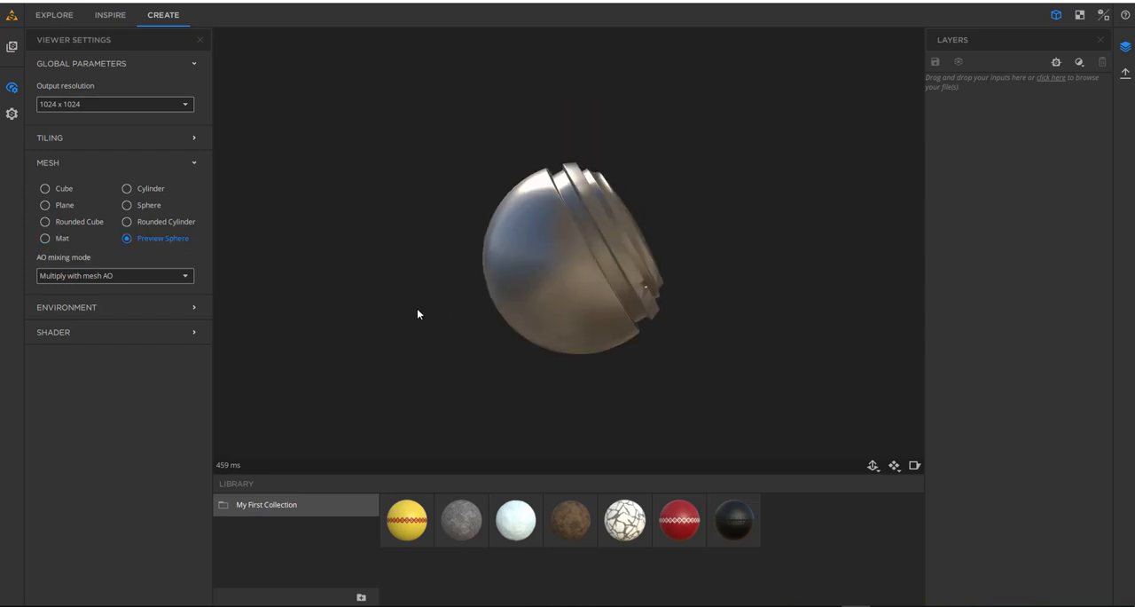
- Preview the blank material on the Rounded Cylinder, Sphere and Cylinder meshes and return to the Plane mesh
left_click(159, 222)
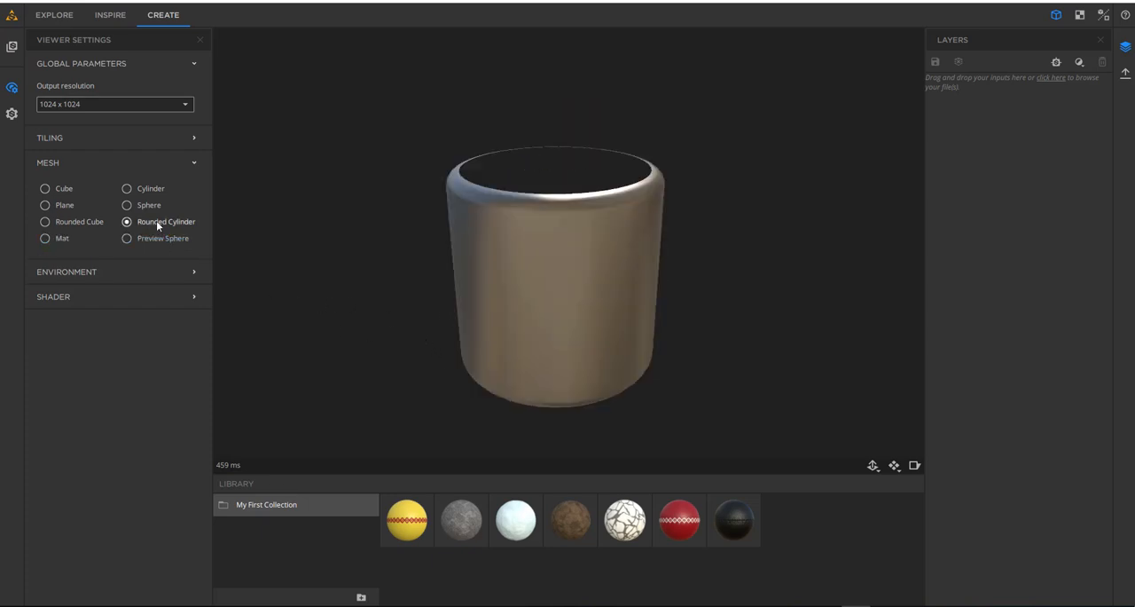
left_click_drag(615, 266, 543, 338)
left_click(149, 205)
left_click(126, 188)
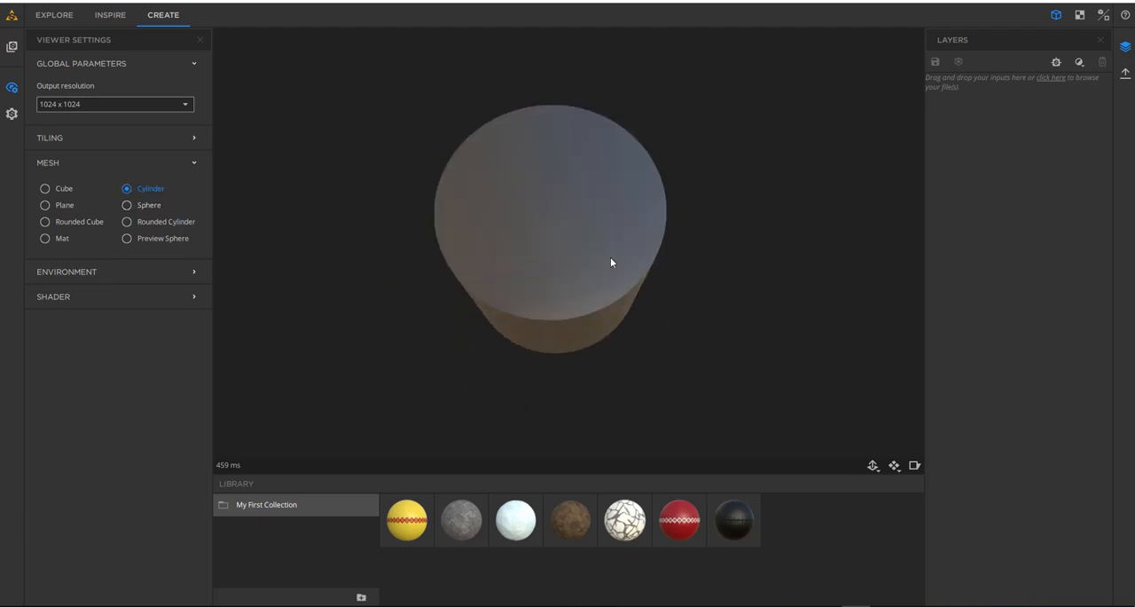
left_click_drag(610, 256, 496, 279)
left_click(126, 222)
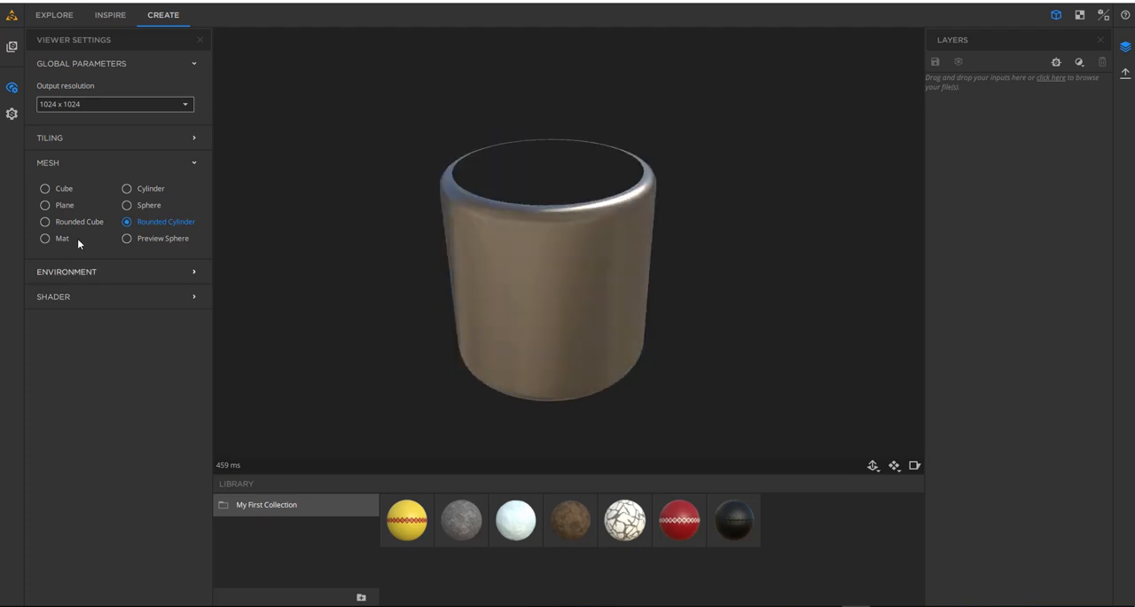
left_click(64, 204)
left_click_drag(527, 306, 463, 316)
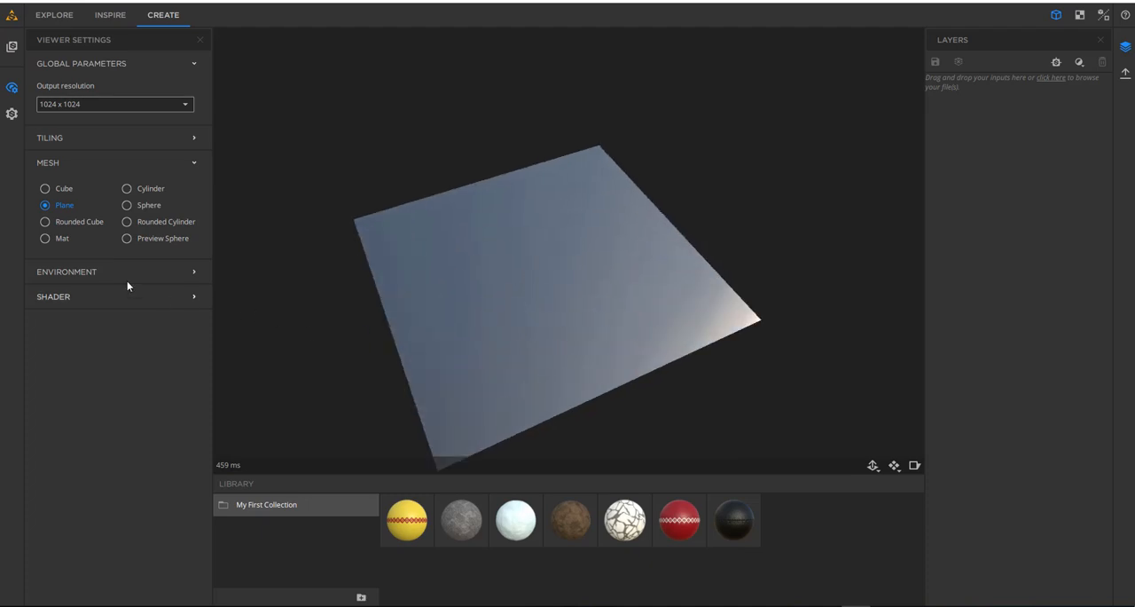
- Try the Glazed Patio, Over The Clouds and Tomoco Studio lighting environments on the plane
left_click(78, 161)
left_click(87, 186)
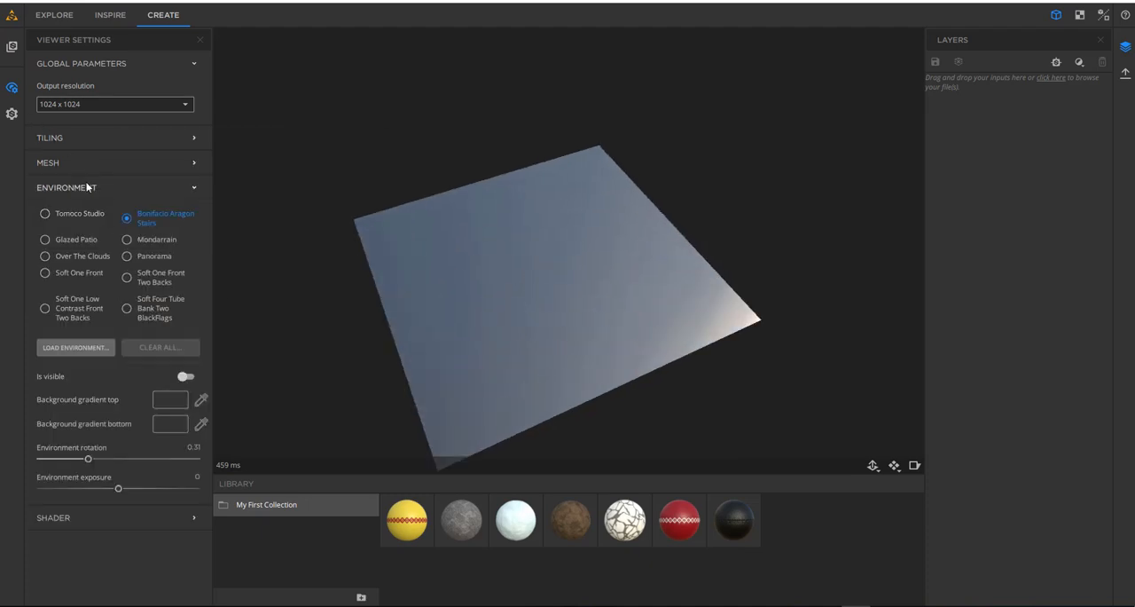
left_click(50, 240)
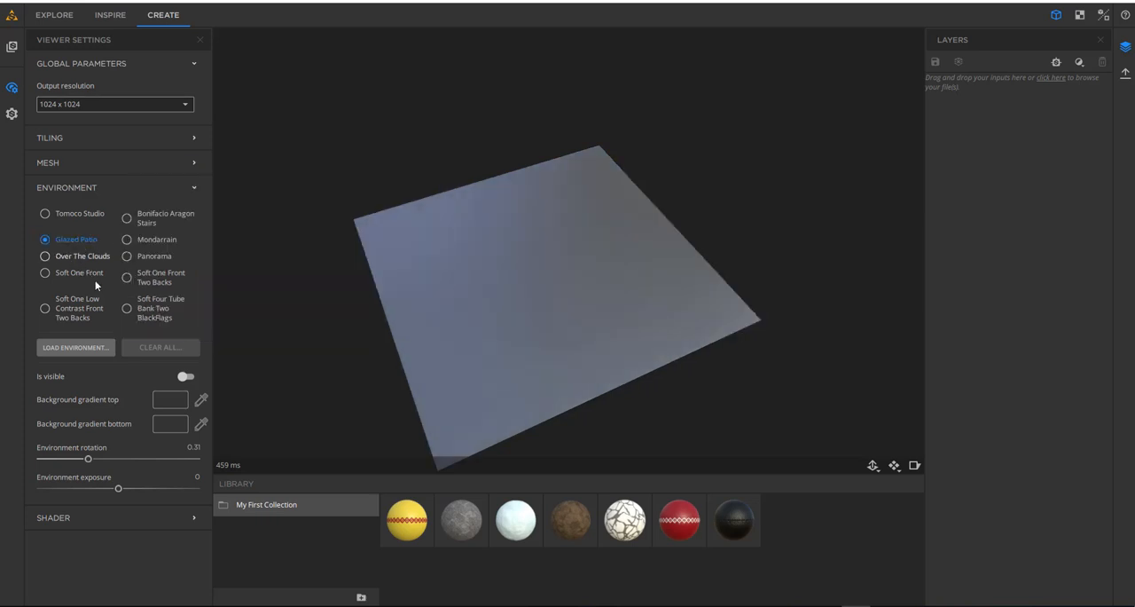
left_click(45, 256)
left_click(44, 214)
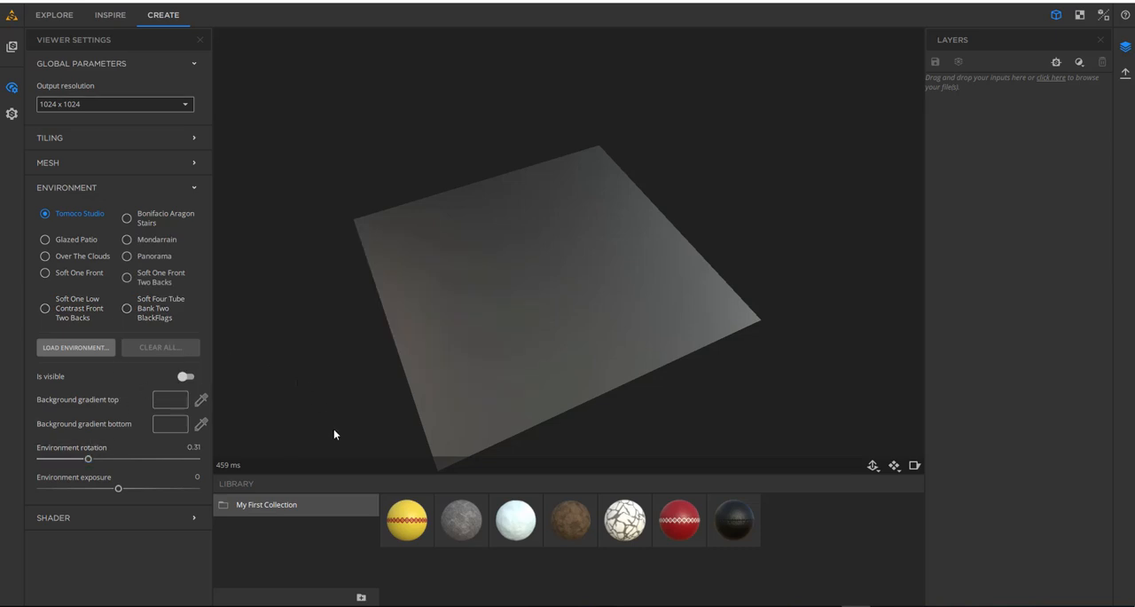
- Set the environment to Soft One Low Contrast Front Two Backs and make it visible behind the plane
left_click(56, 307)
left_click(194, 377)
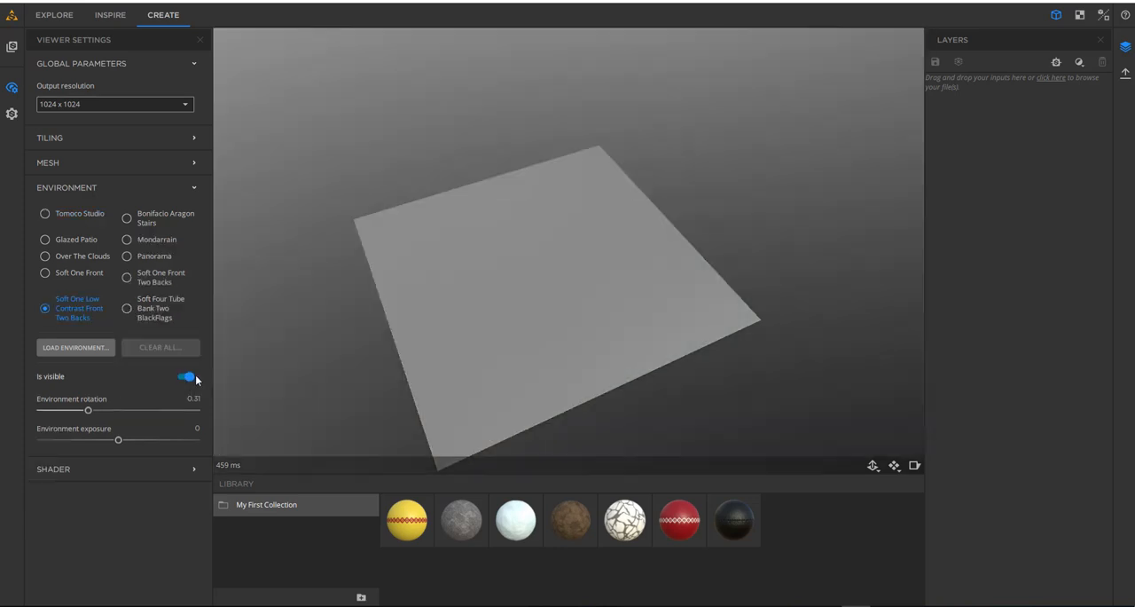
left_click_drag(674, 337, 574, 396)
scroll(572, 339, "up", 4)
scroll(571, 339, "down", 3)
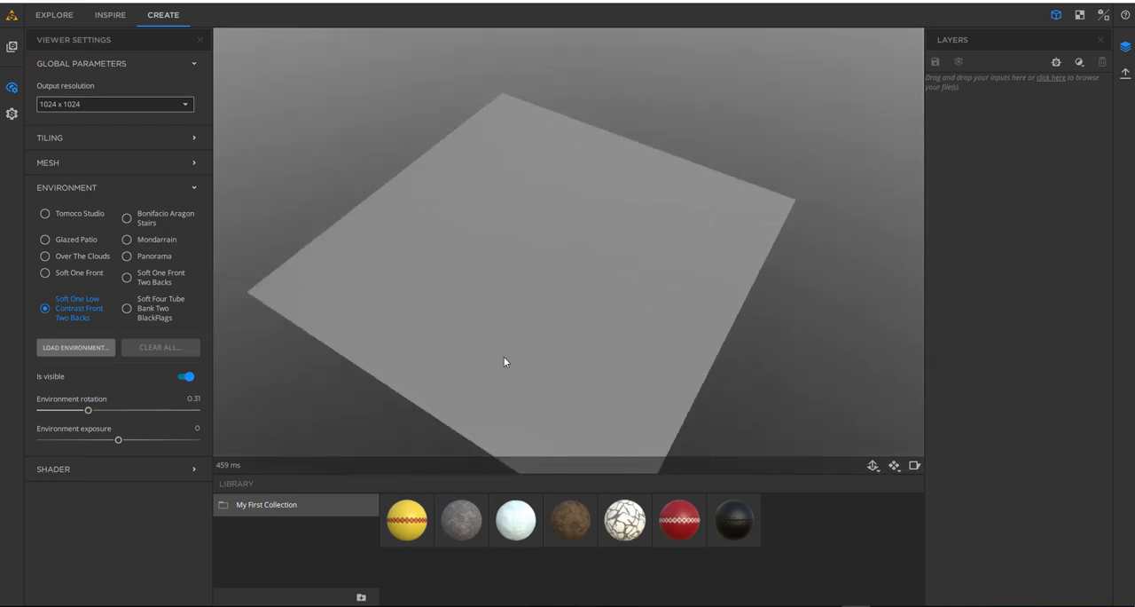
left_click(62, 187)
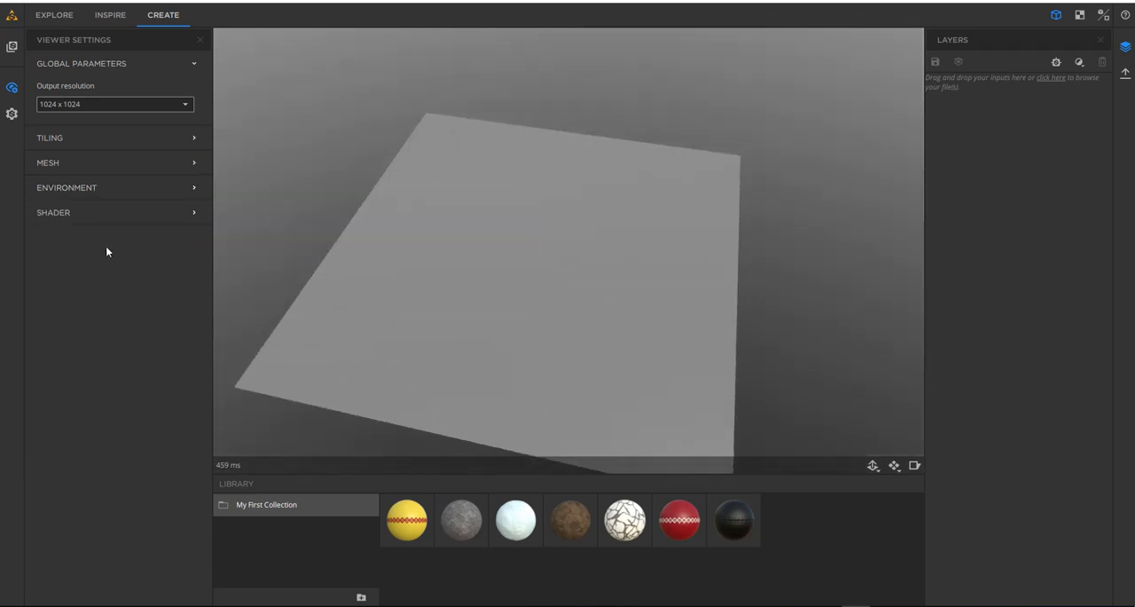
- Open the Shader section and examine its sample count, displacement, mipmap and shadow options
left_click(73, 213)
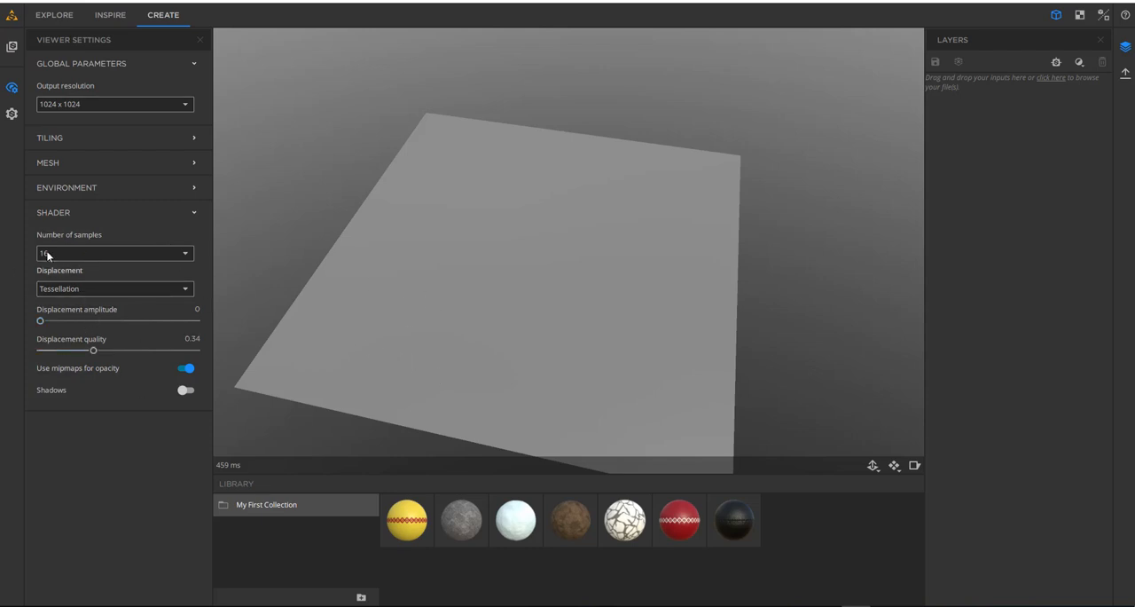
left_click_drag(545, 309, 577, 310)
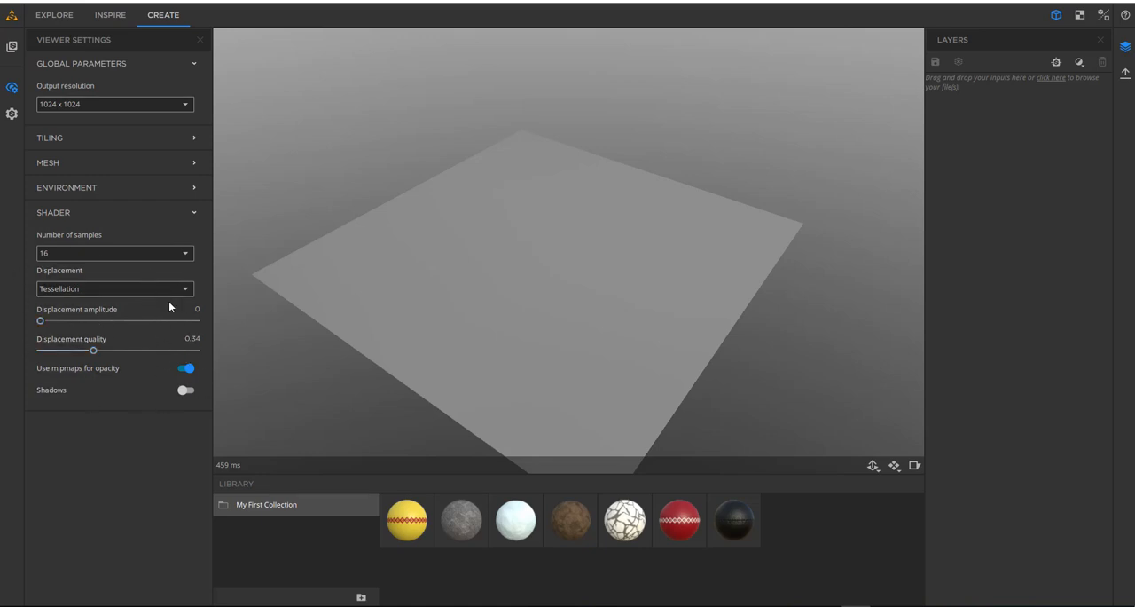
left_click(12, 92)
- Open the Material Settings and examine the workflow type, normal format and channel options alongside the plane
left_click(11, 111)
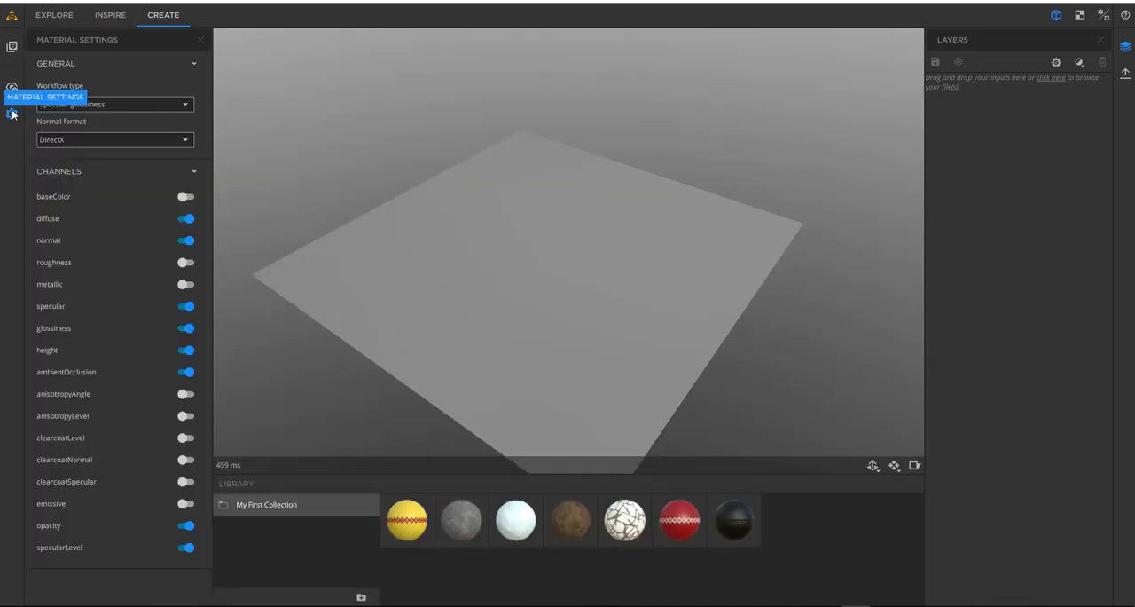
middle_click_drag(538, 300, 533, 281)
scroll(533, 281, "down", 5)
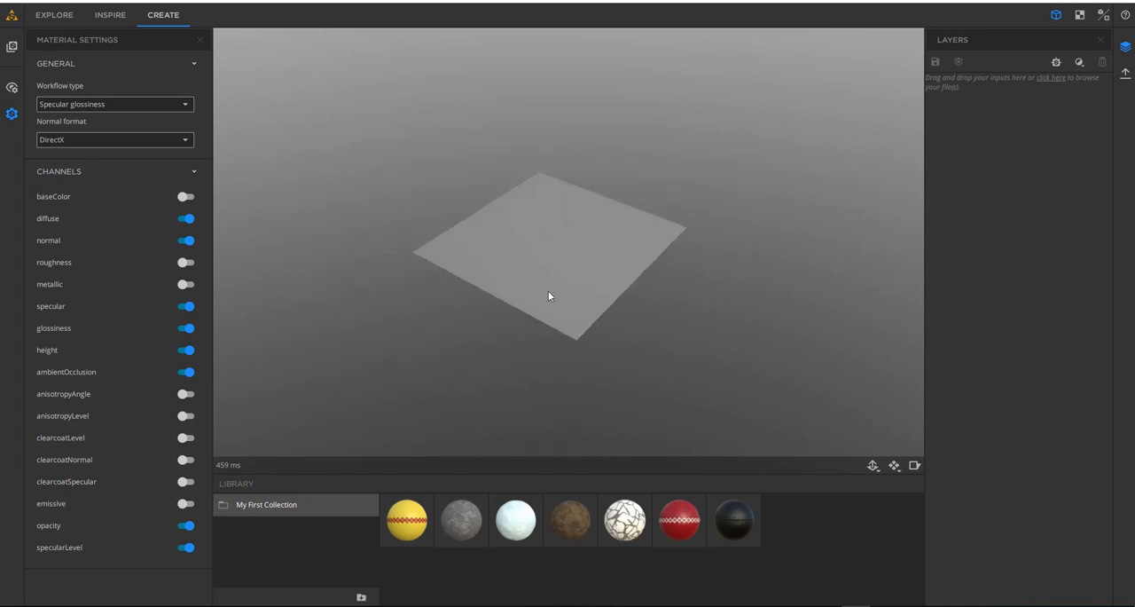
scroll(610, 309, "up", 3)
middle_click_drag(609, 310, 587, 260)
scroll(548, 298, "up", 3)
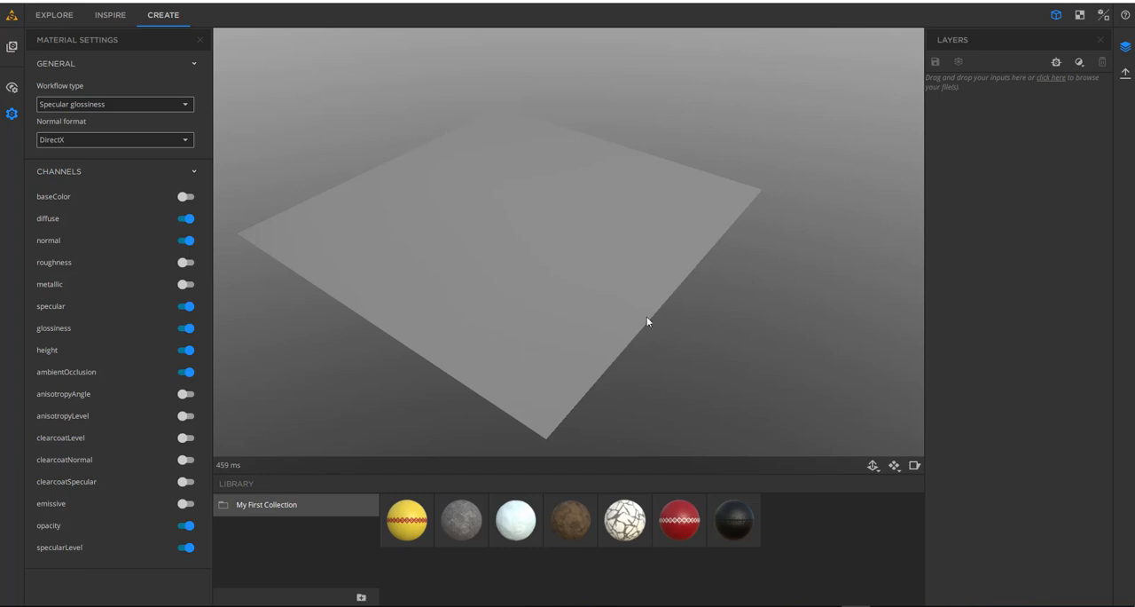
left_click_drag(550, 248, 568, 315)
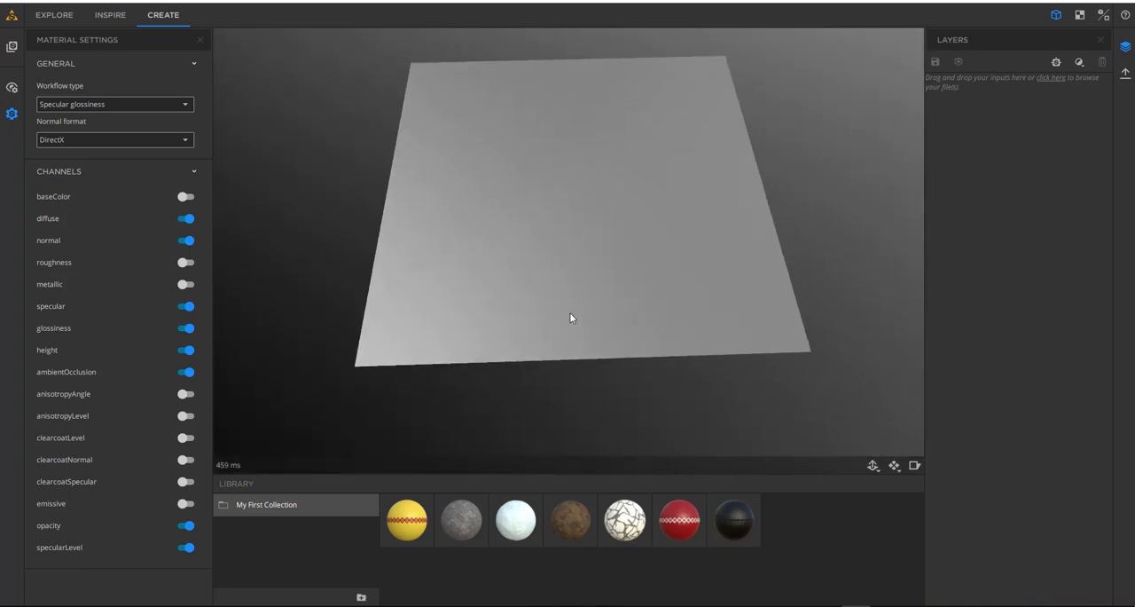
left_click_drag(598, 286, 572, 383)
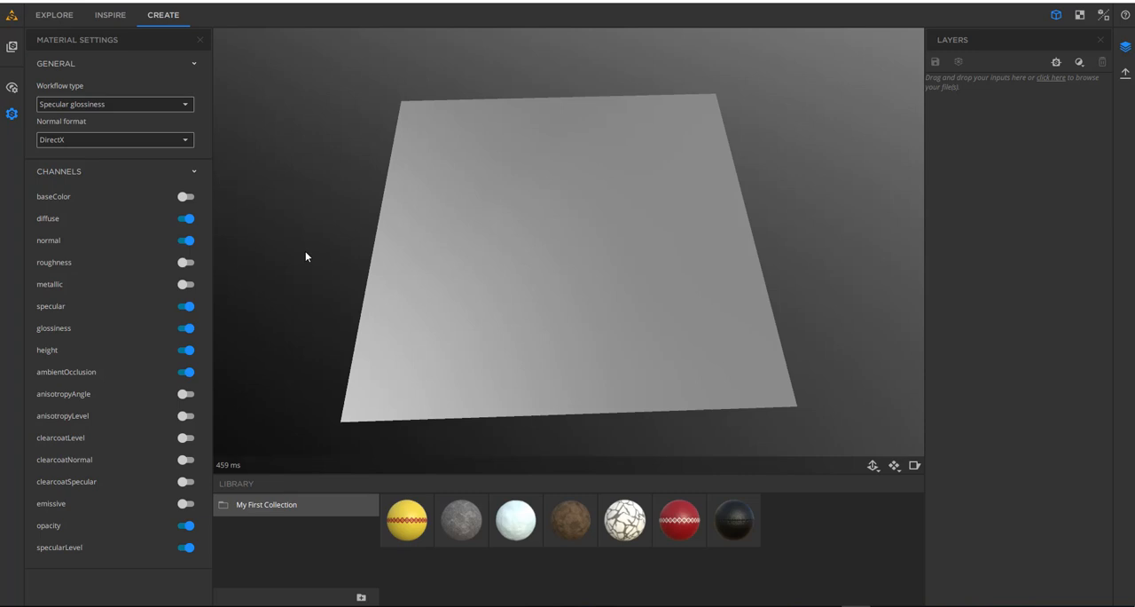
- Switch the material's workflow type to Metallic roughness and view the plane under it
left_click(180, 104)
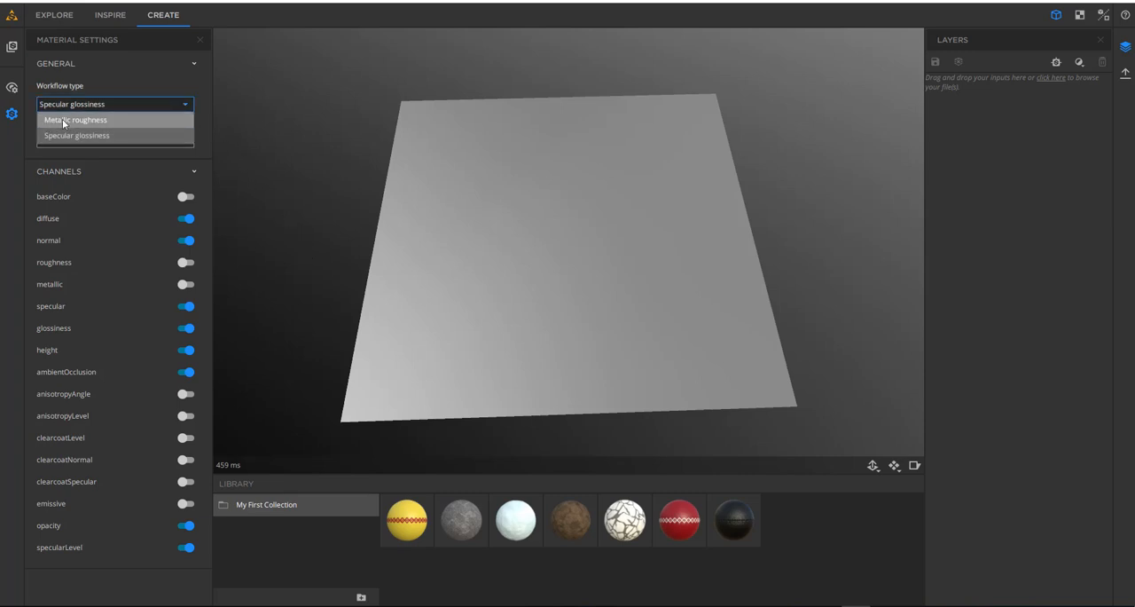
left_click(67, 121)
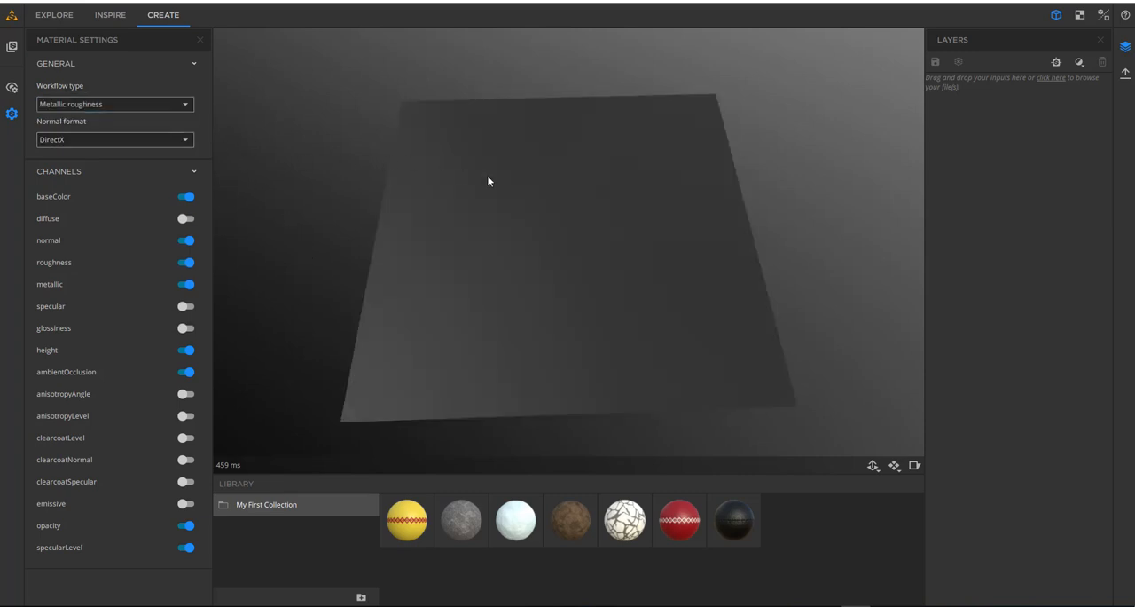
left_click_drag(308, 188, 785, 179)
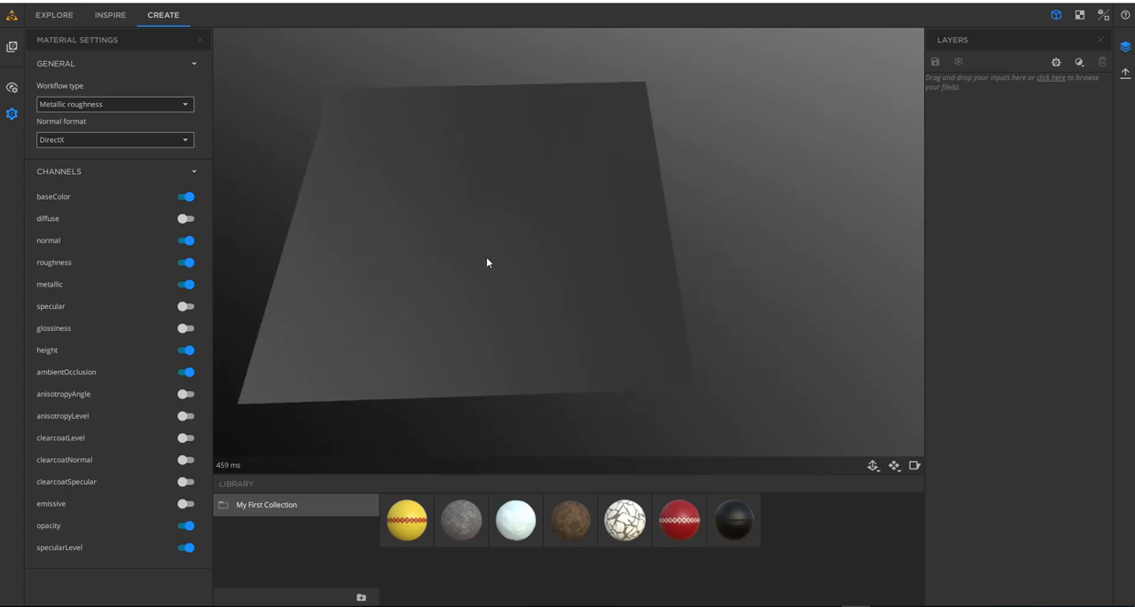
left_click_drag(486, 263, 464, 254)
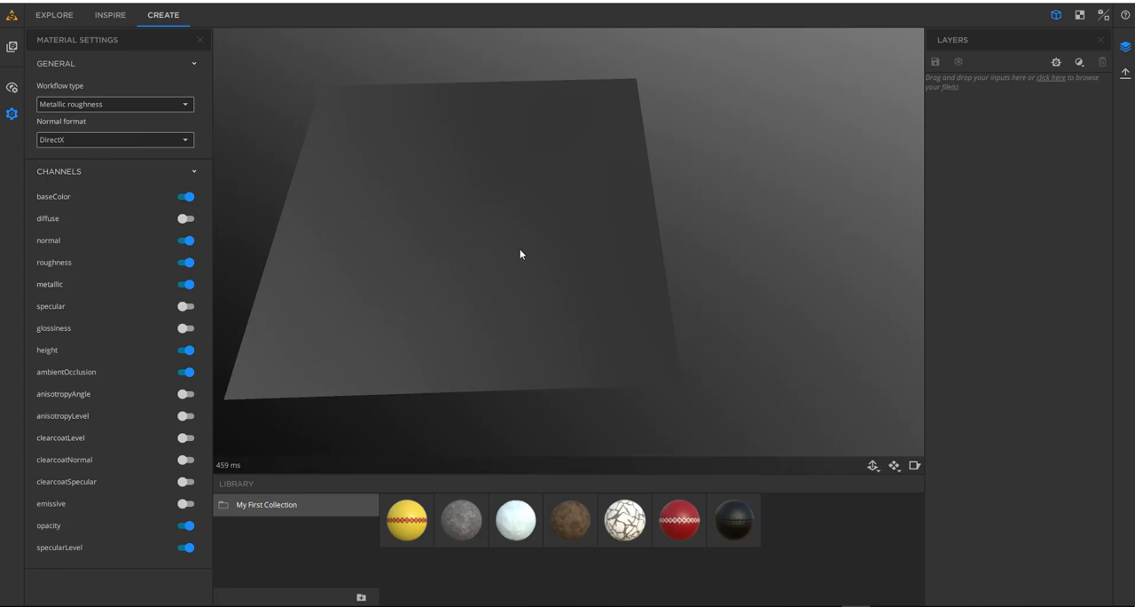
scroll(552, 249, "down", 1)
middle_click_drag(547, 245, 491, 239)
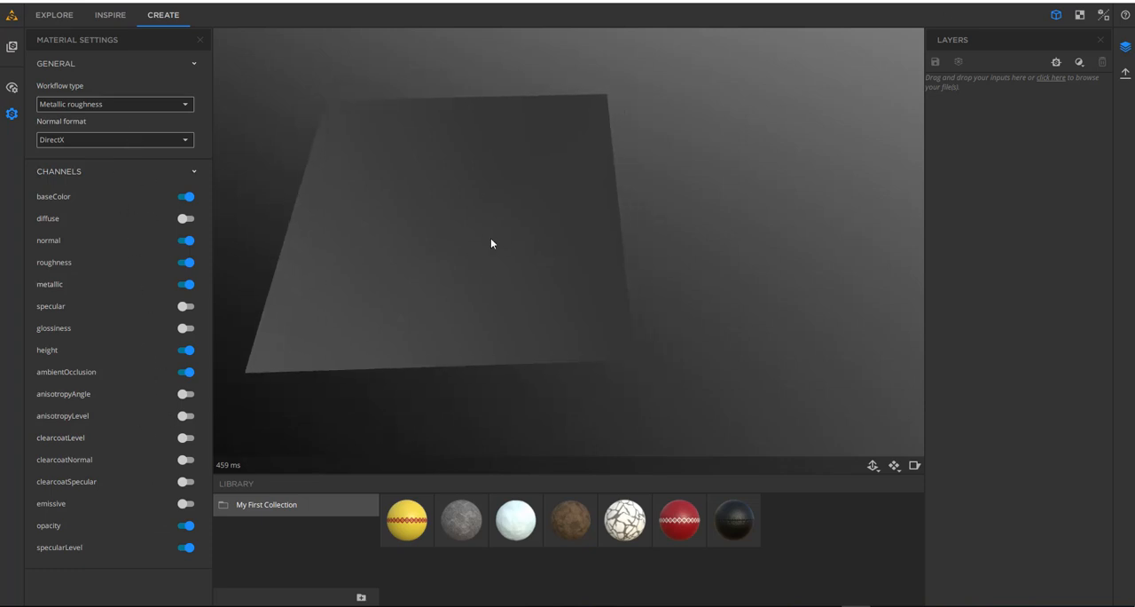
- Compare the 2D-only and 3D-only views and set the workspace to the split 3D & 2D view
left_click(1079, 15)
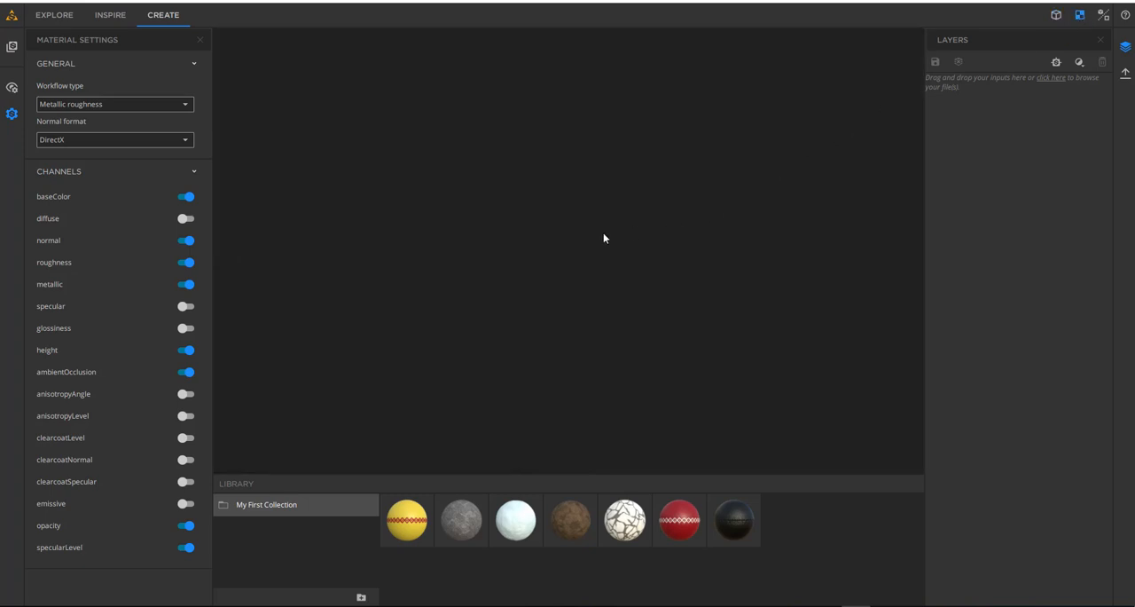
left_click(1057, 16)
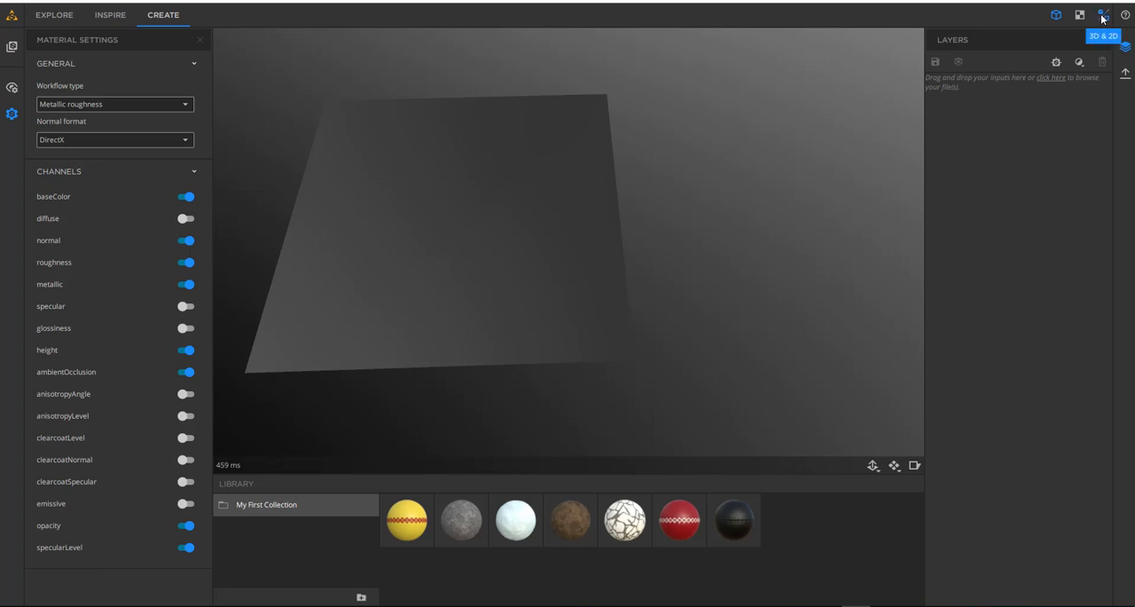
left_click(1104, 15)
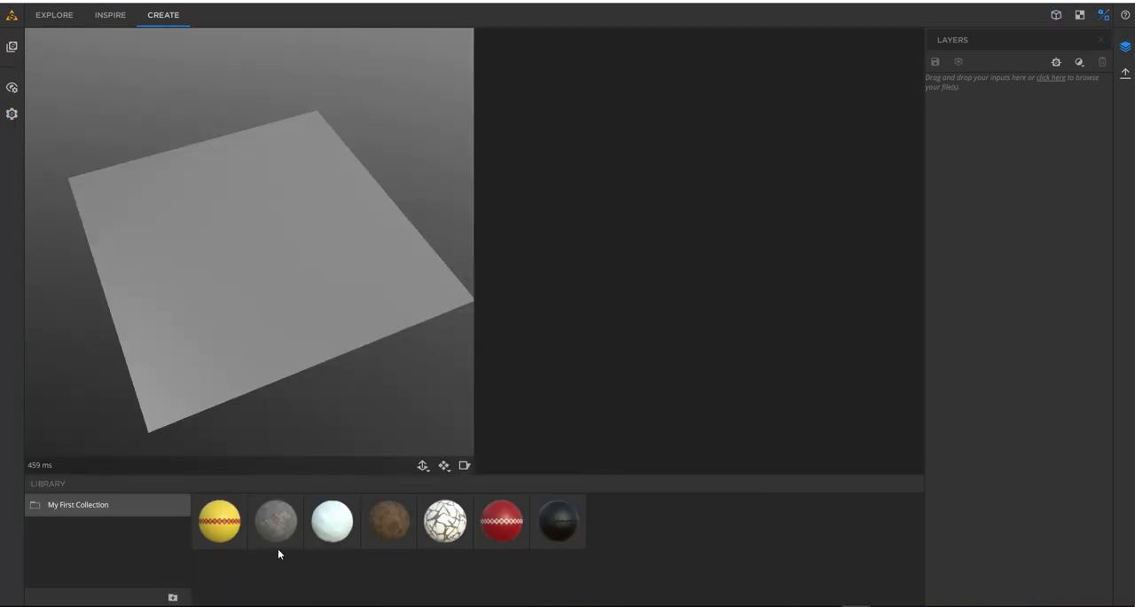
- Apply the brown mud material from My First Collection to the plane and display its Normal map in the 2D view
left_click_drag(399, 510, 219, 230)
scroll(224, 255, "up", 5)
left_click_drag(230, 270, 357, 160)
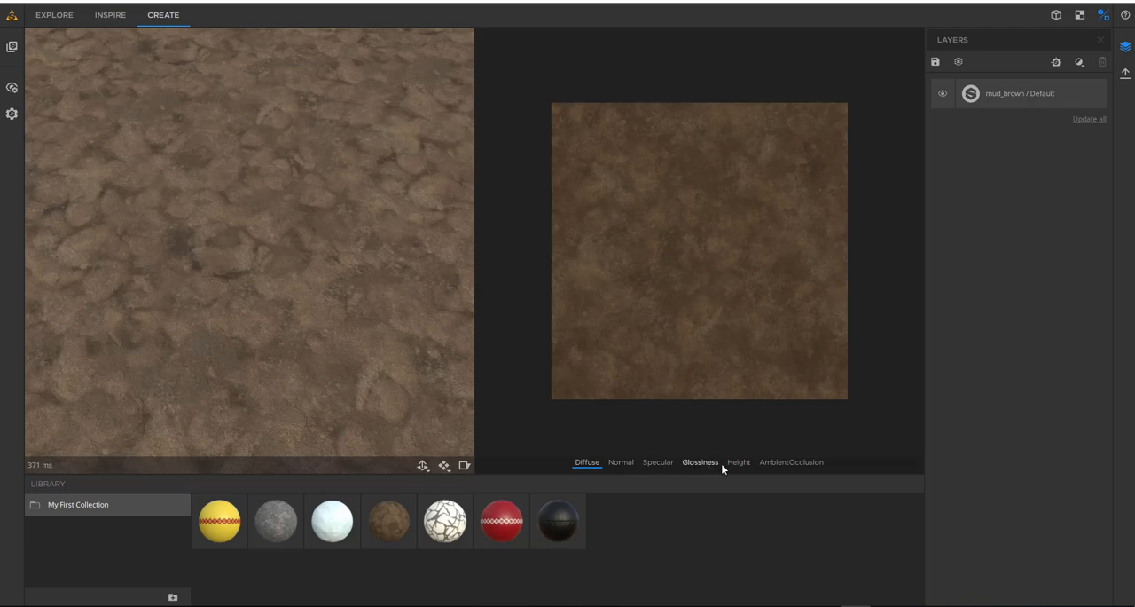
left_click(621, 464)
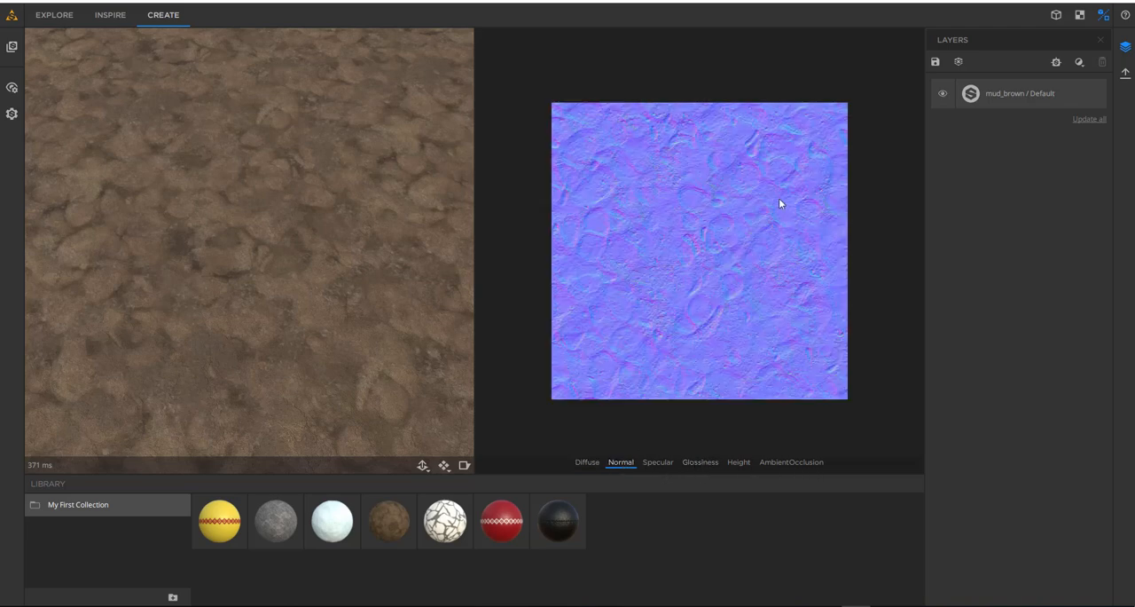
- Examine the mud material's Specular, Glossiness, Height, AmbientOcclusion, Normal and Diffuse maps in the 2D view
left_click(660, 469)
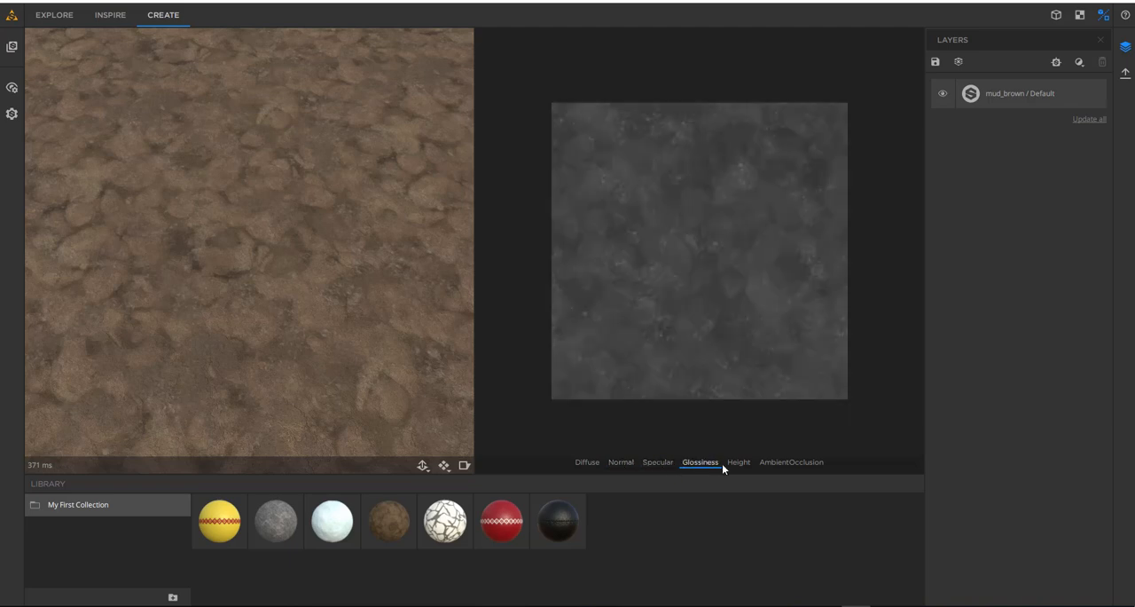
left_click(750, 467)
left_click(794, 463)
left_click(627, 462)
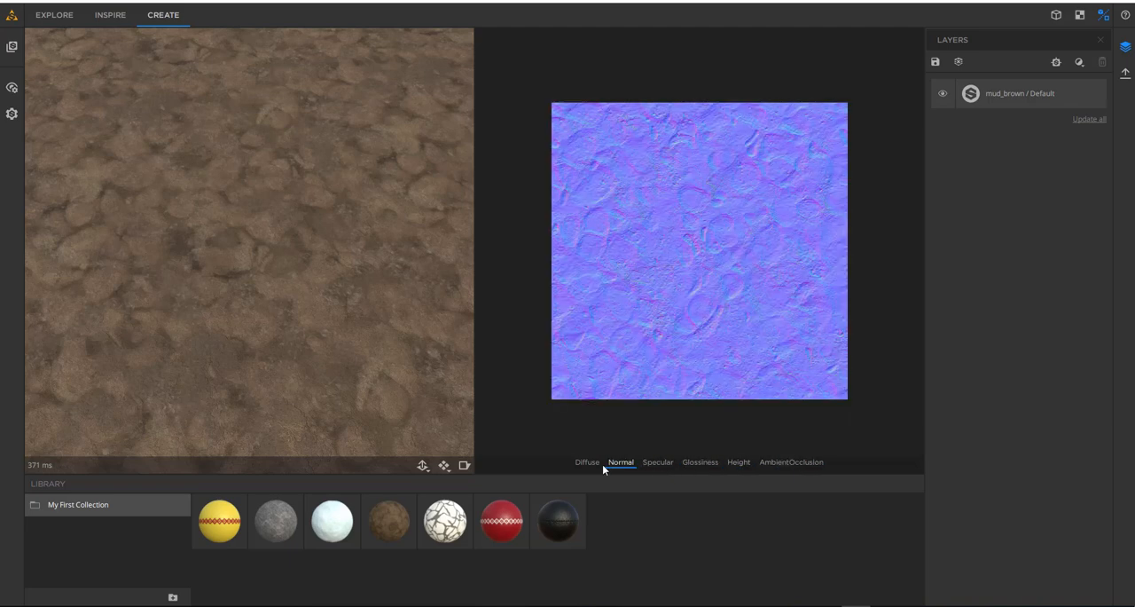
left_click(585, 464)
left_click(621, 461)
left_click(662, 464)
left_click(590, 463)
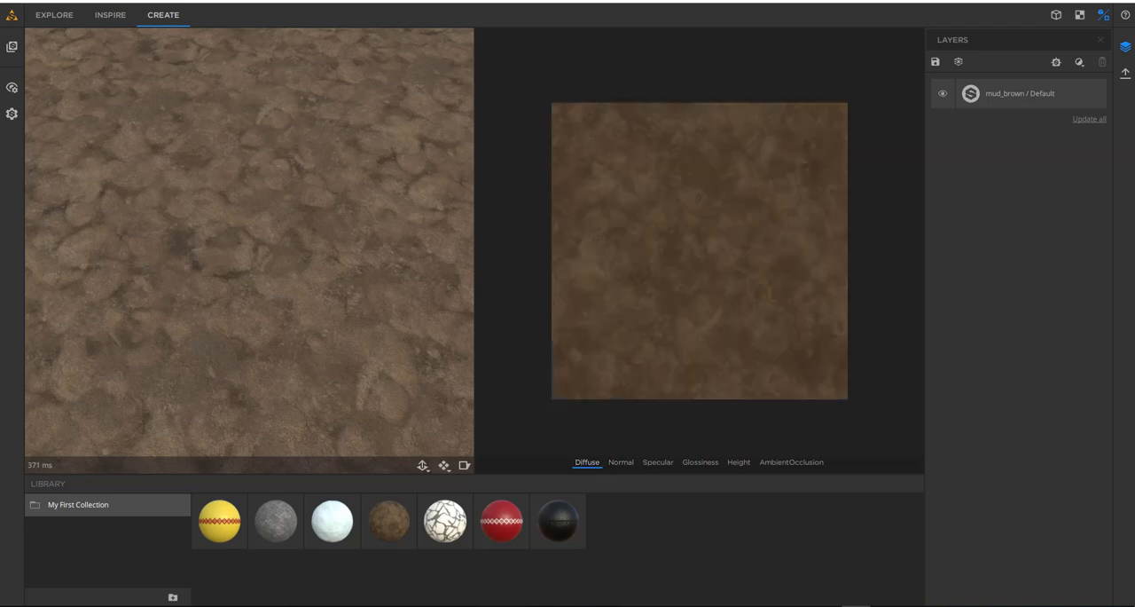
- Switch the workspace to the 3D-only view and examine the brown mud plane from several angles
left_click(1056, 15)
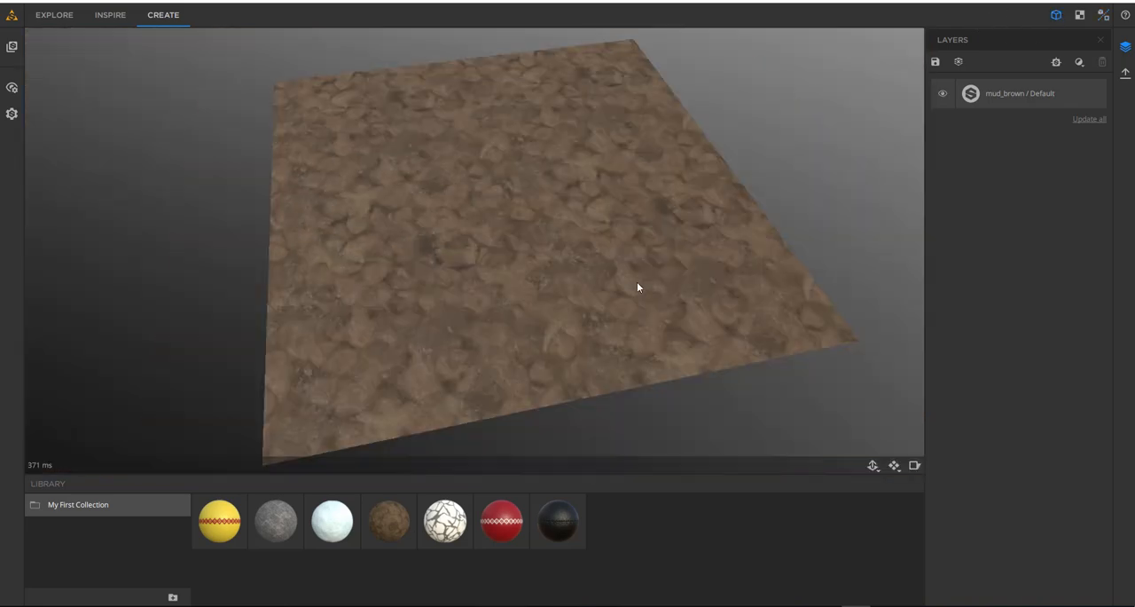
left_click_drag(581, 249, 487, 239)
scroll(490, 263, "up", 4)
scroll(541, 254, "down", 3)
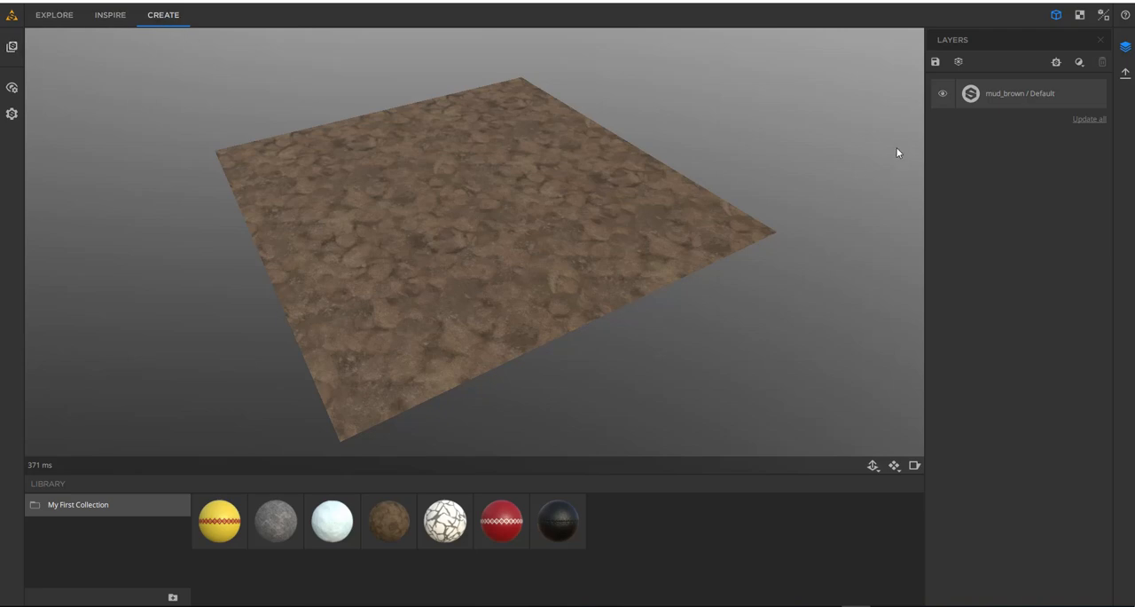
left_click_drag(815, 232, 564, 236)
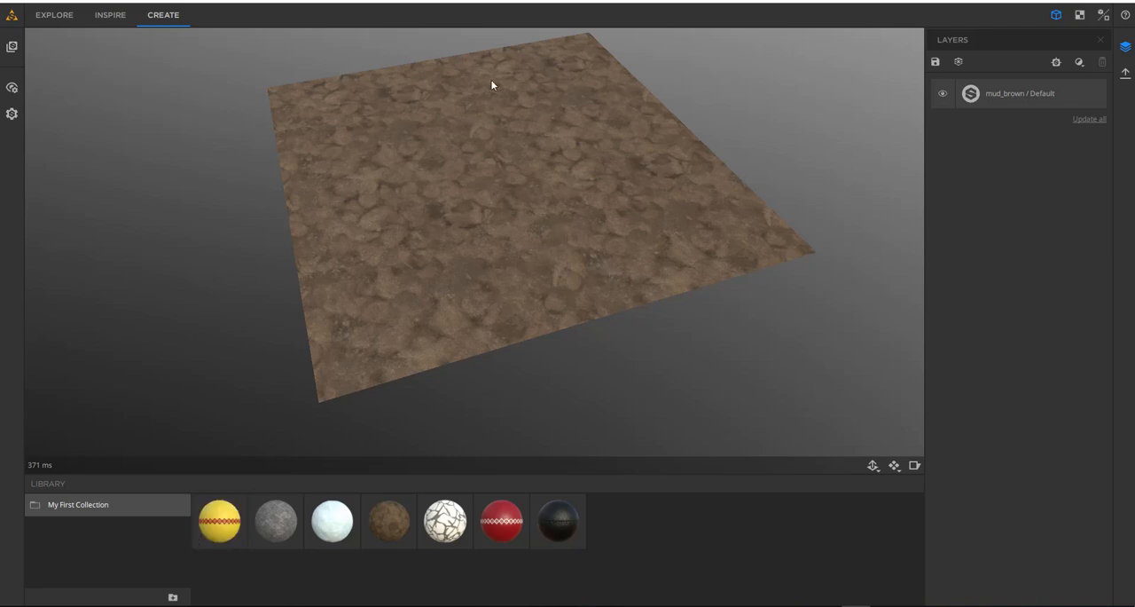
middle_click_drag(512, 259, 501, 282)
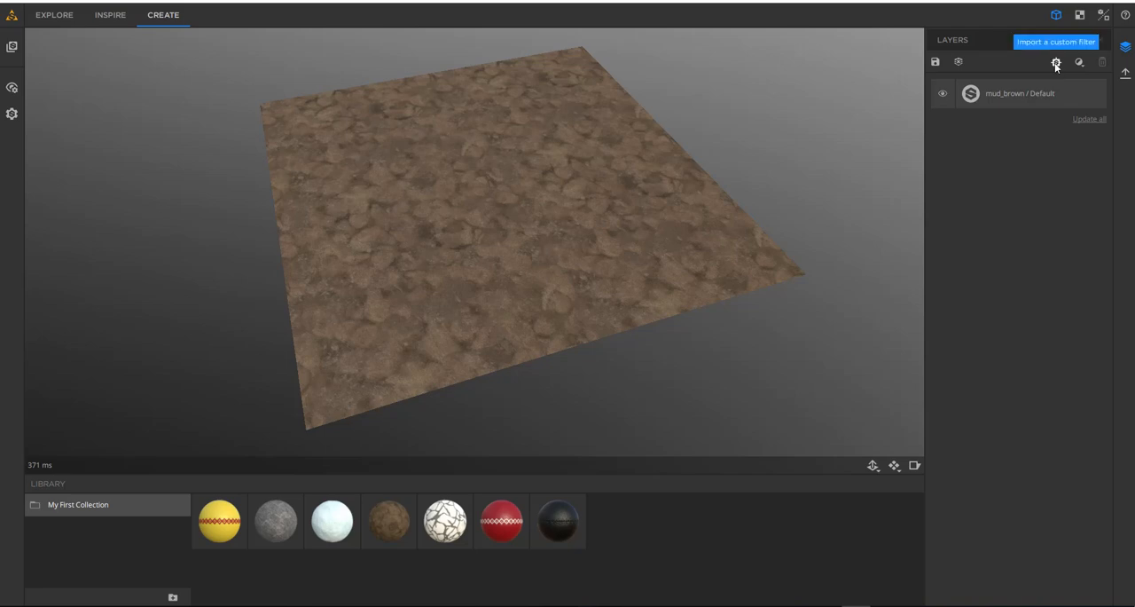
left_click_drag(650, 197, 558, 263)
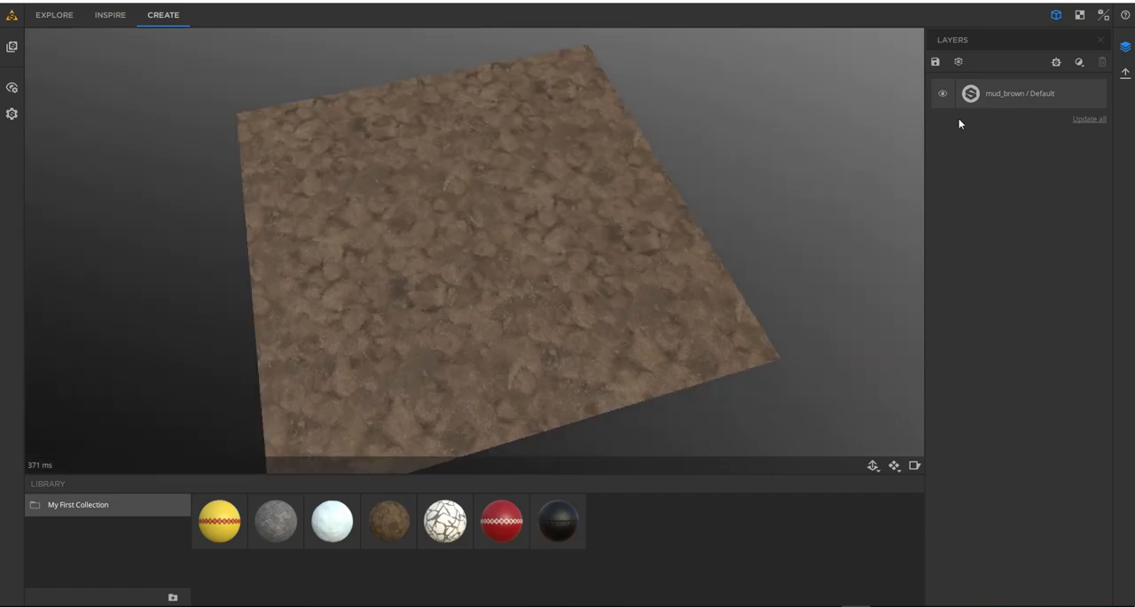
- Look through the list of filters available for the layer stack and inspect the mud plane without adding one
left_click(1078, 62)
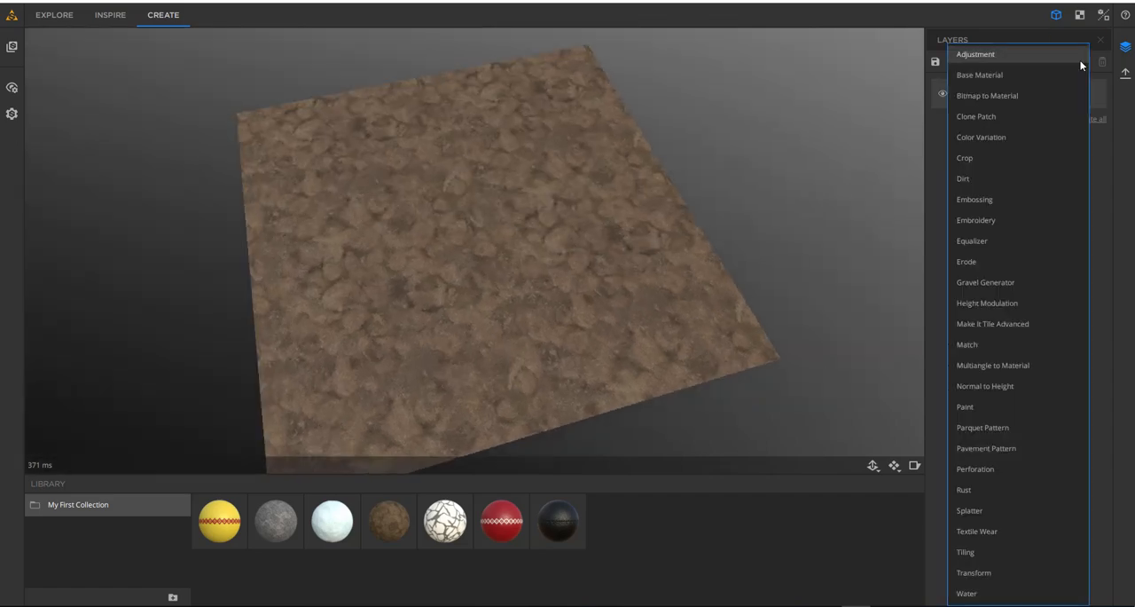
left_click(1098, 154)
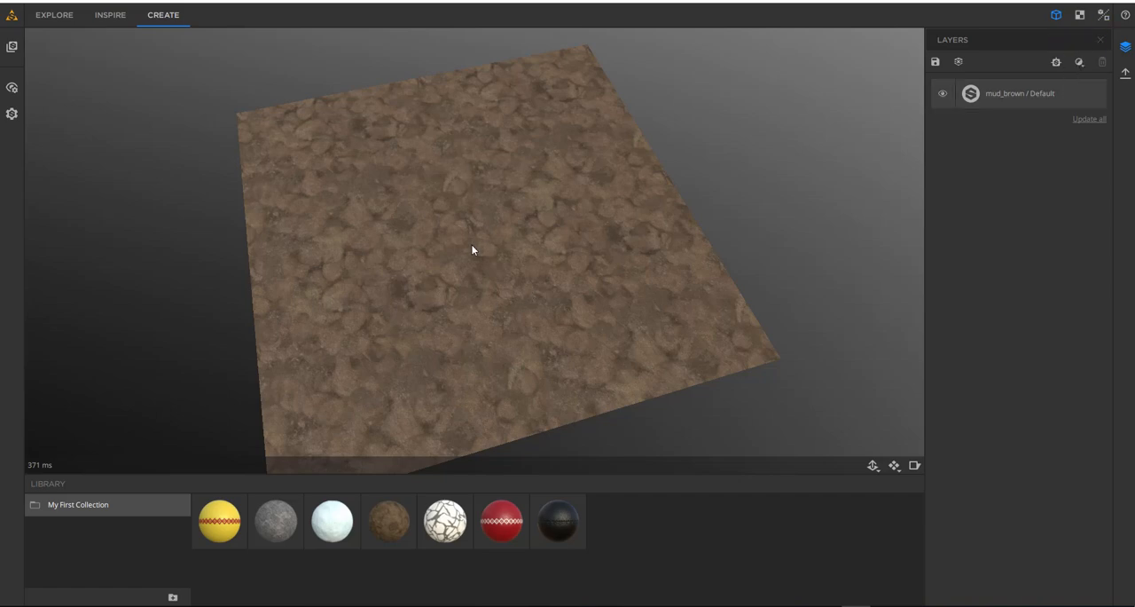
left_click_drag(520, 324, 488, 352)
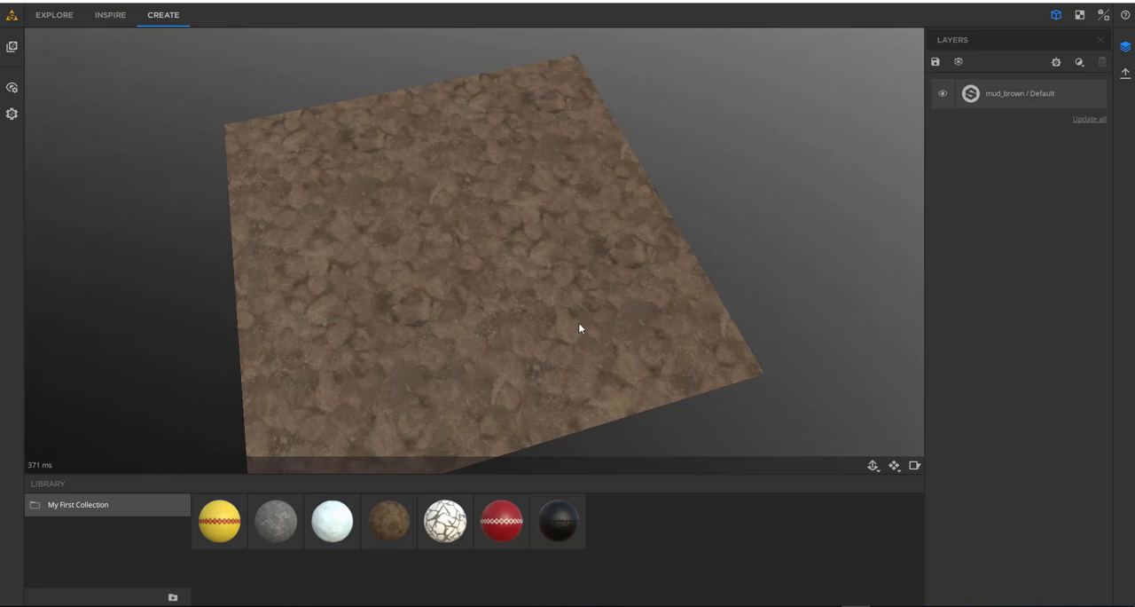
left_click_drag(579, 328, 577, 280)
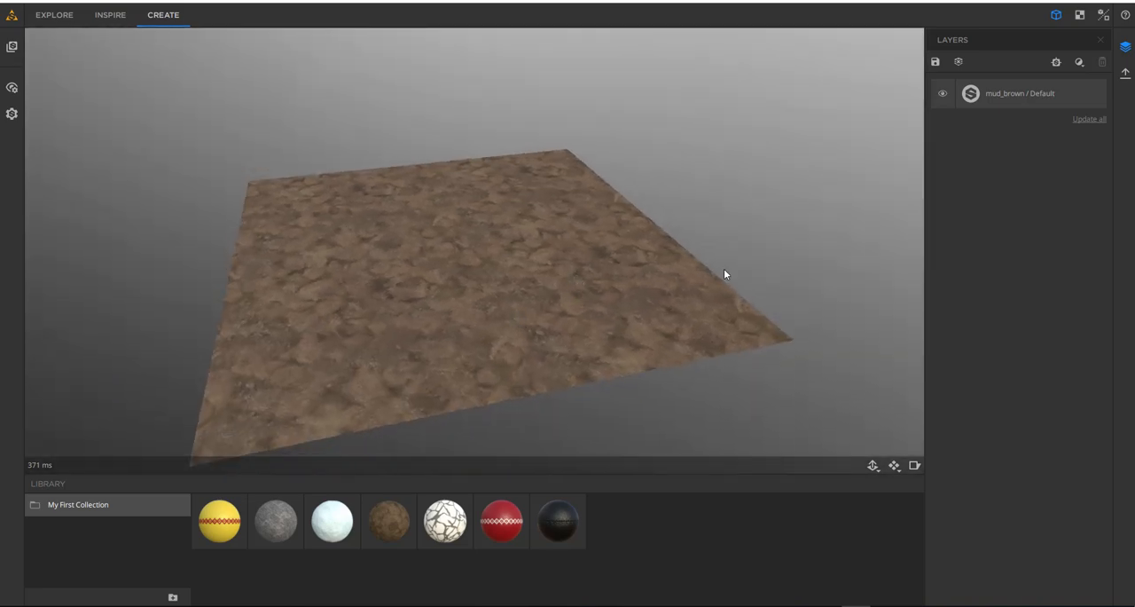
left_click_drag(490, 291, 565, 275)
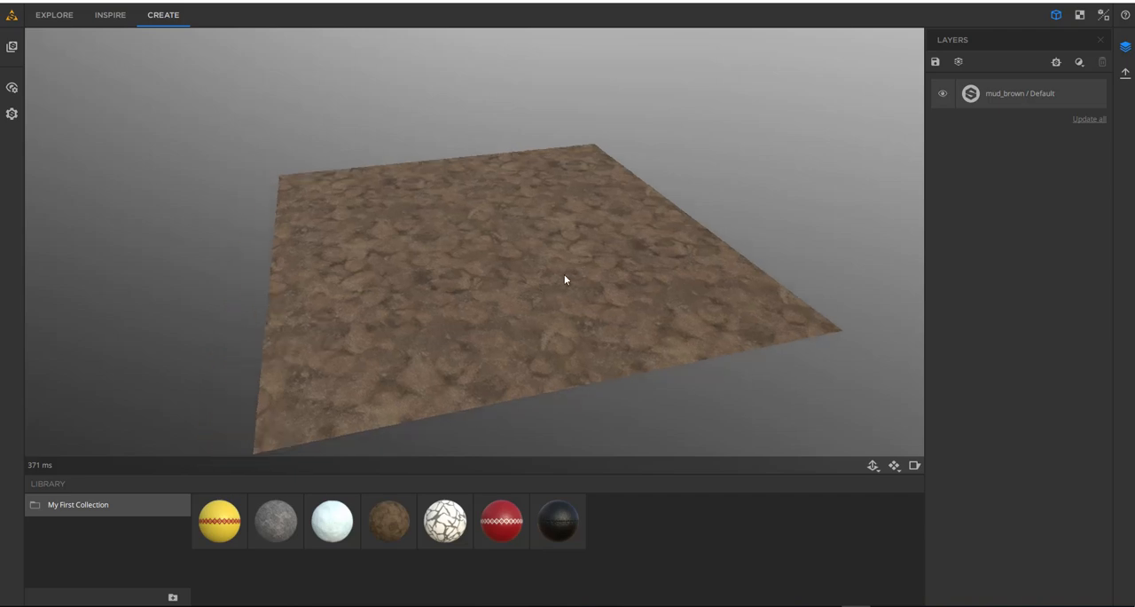
- Add the wet off-road tire tread material from the Substance Source resources as a layer over the brown mud
left_click(11, 46)
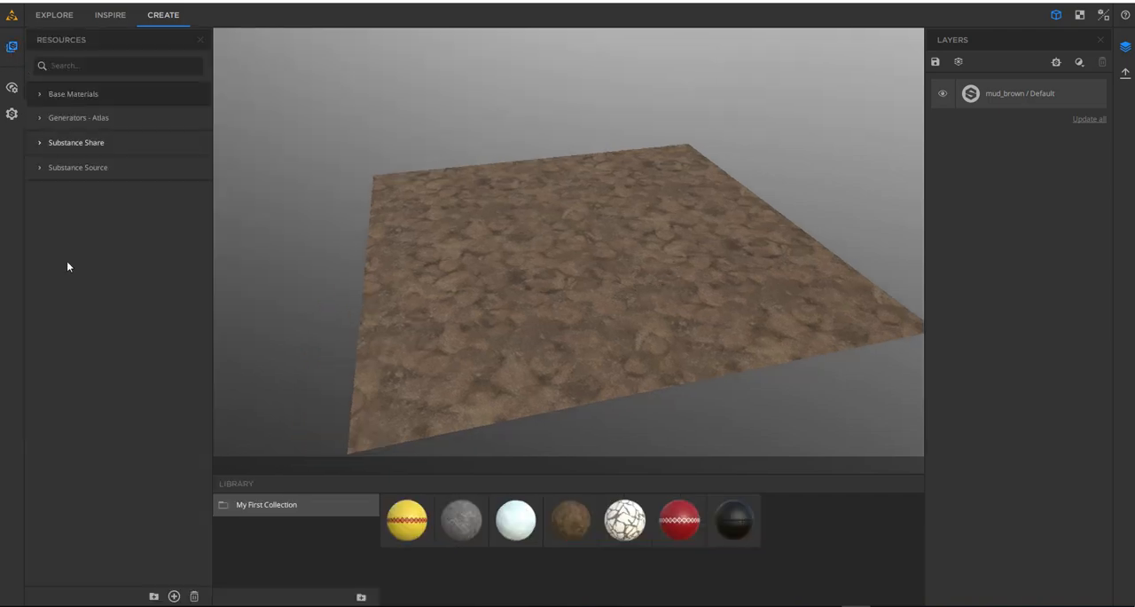
left_click(41, 167)
mouse_move(175, 210)
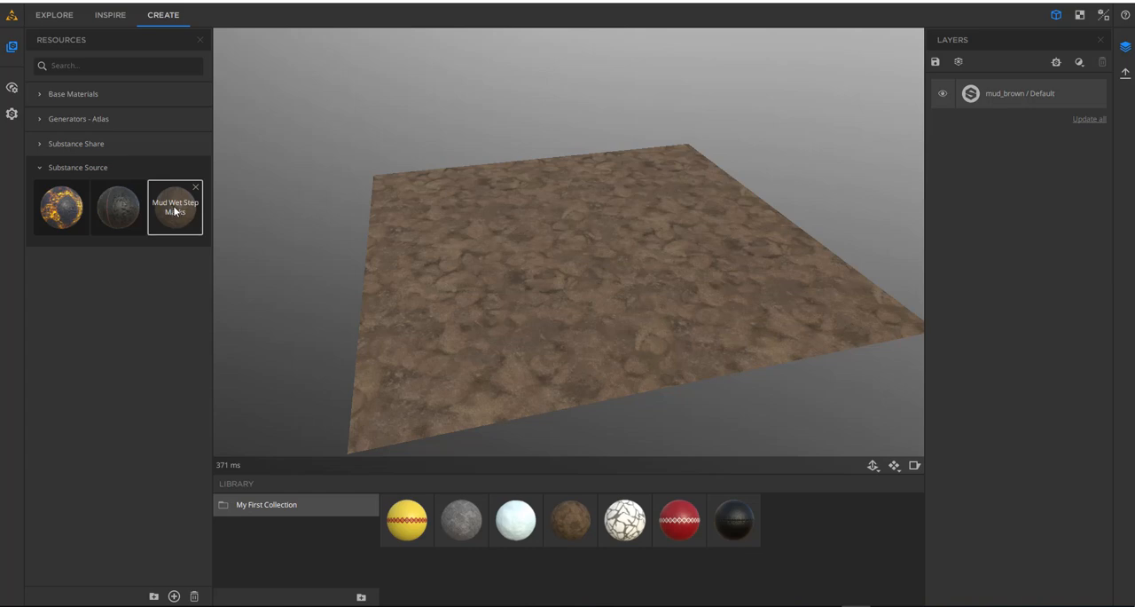
left_click_drag(116, 208, 612, 290)
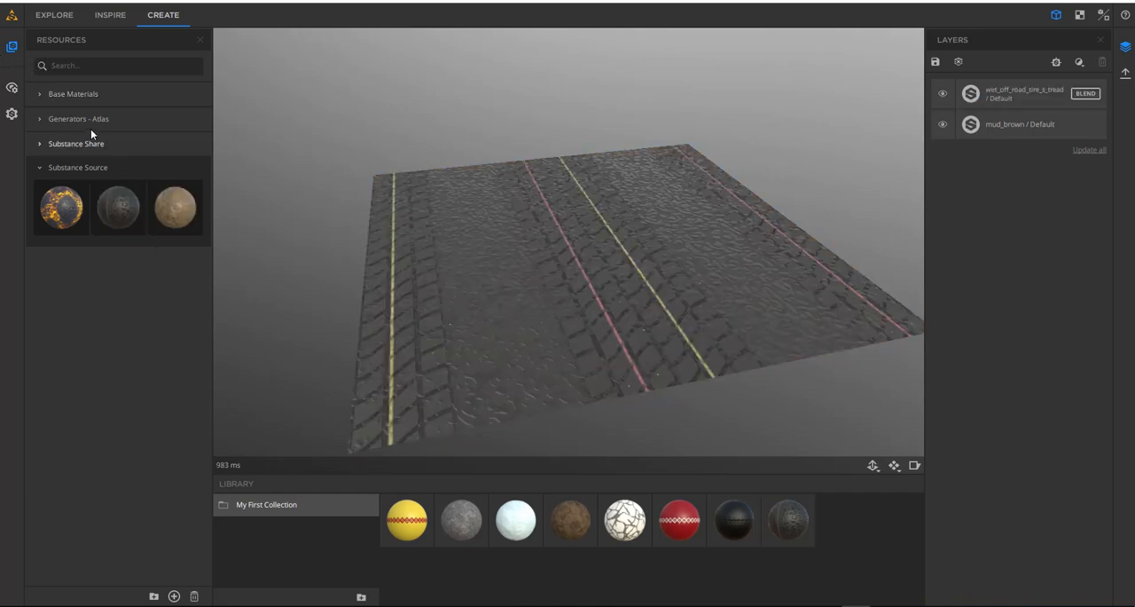
left_click(12, 46)
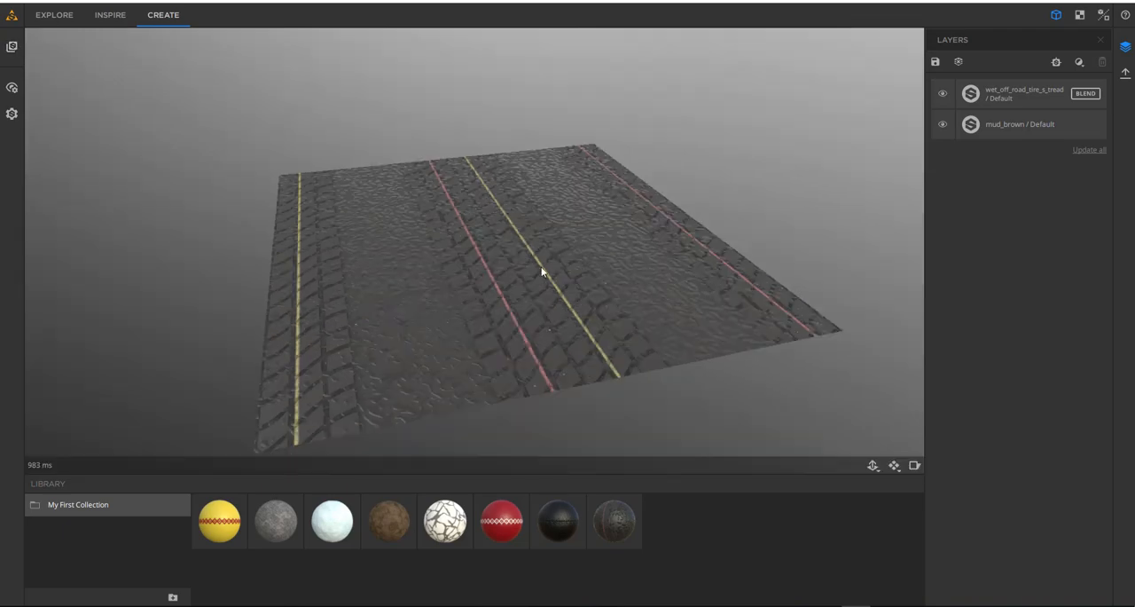
- Inspect the tire tread surface up close and set the shader's displacement quality to 0.63 in the viewer settings
left_click_drag(540, 266, 633, 380)
scroll(483, 314, "up", 5)
left_click_drag(444, 349, 493, 276)
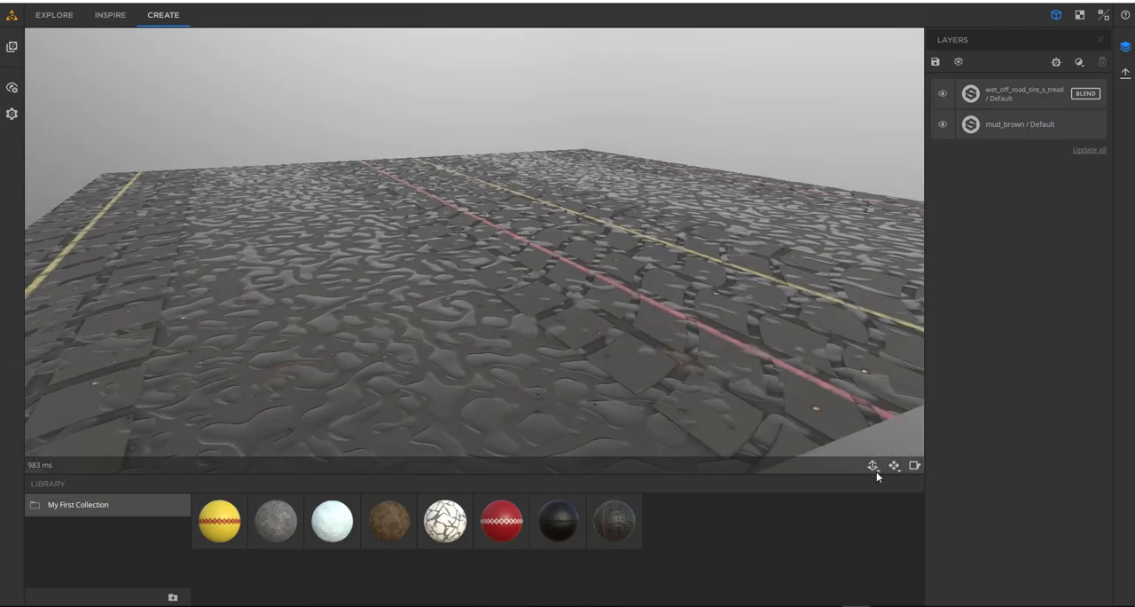
left_click(873, 466)
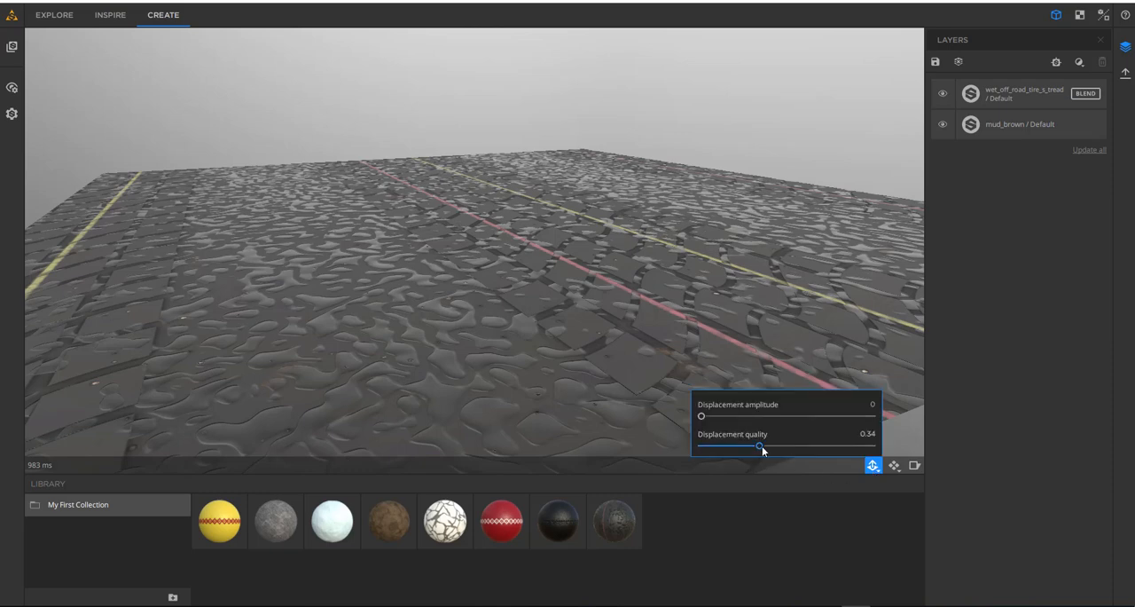
left_click(11, 114)
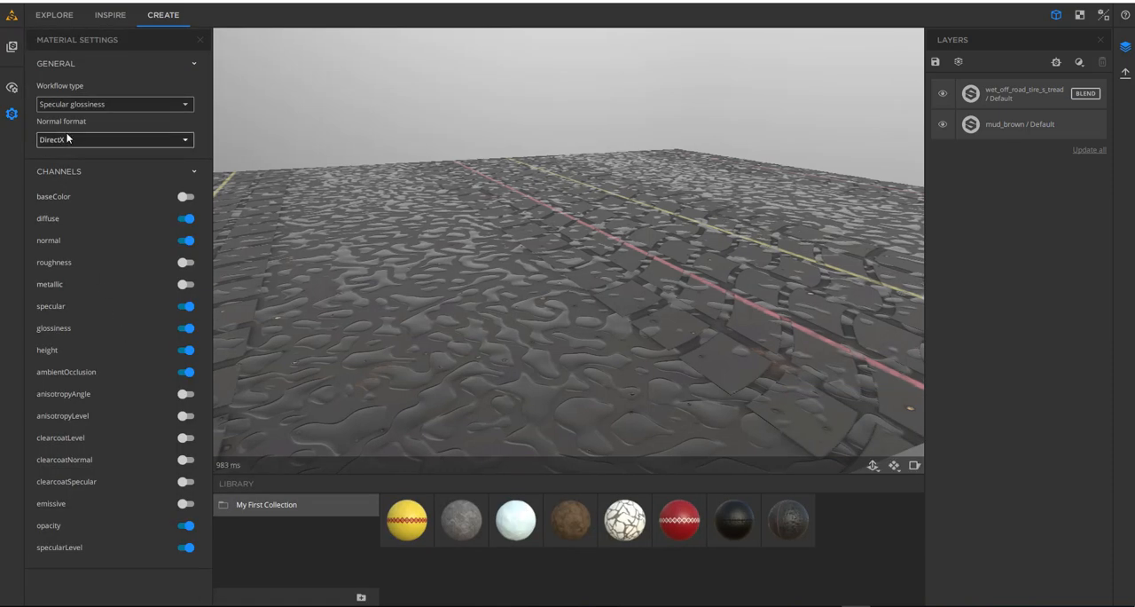
left_click(12, 87)
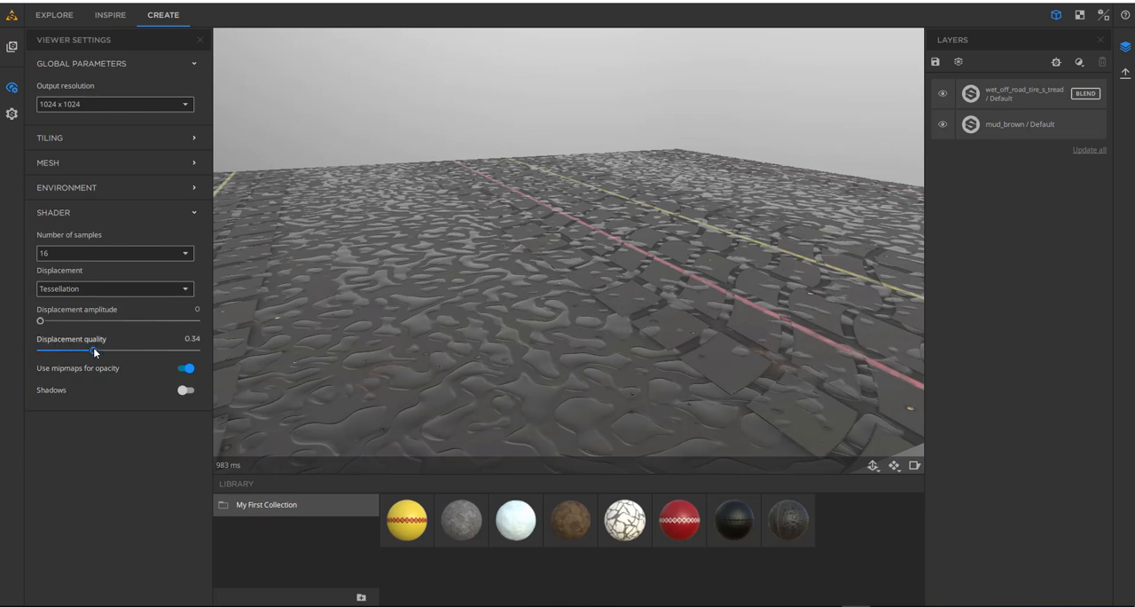
left_click_drag(93, 346, 132, 349)
left_click_drag(423, 355, 571, 362)
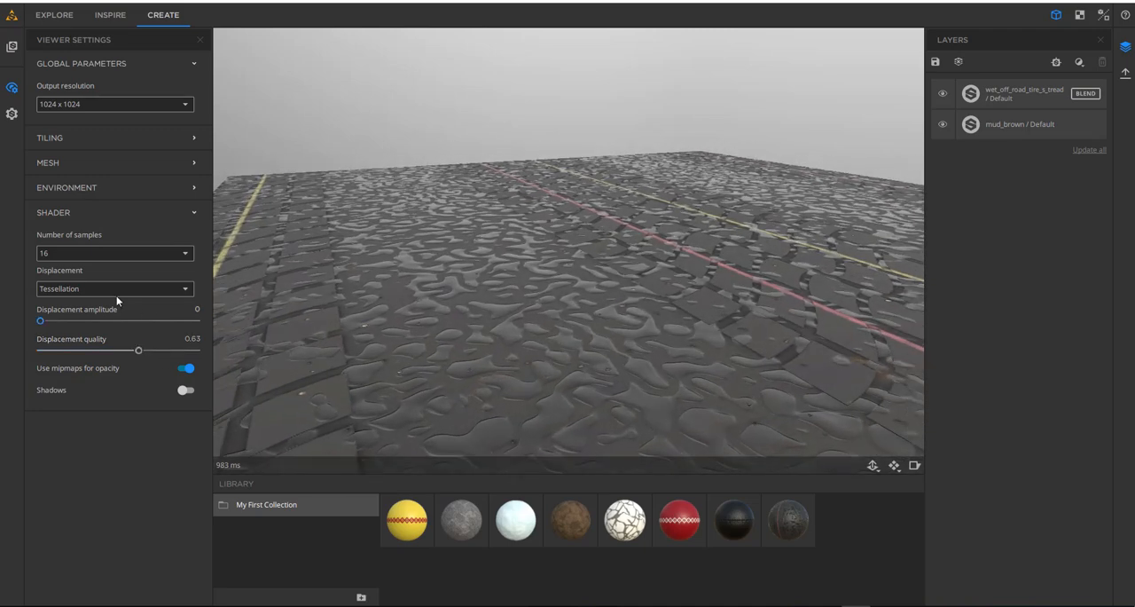
- Set the shader's displacement method to No displacement
left_click(81, 290)
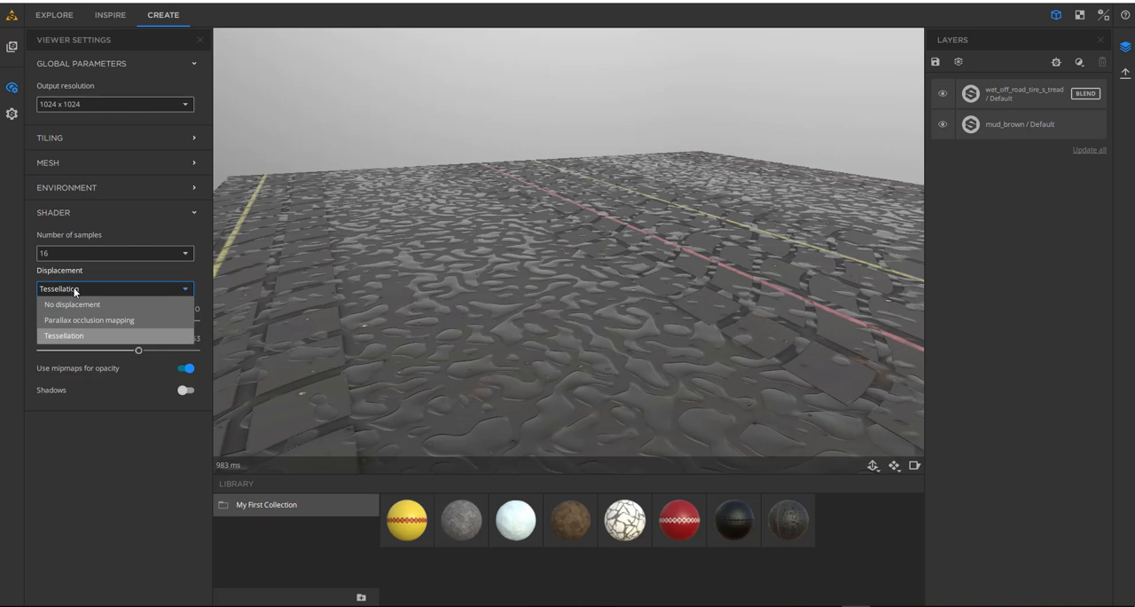
left_click(103, 336)
left_click(69, 289)
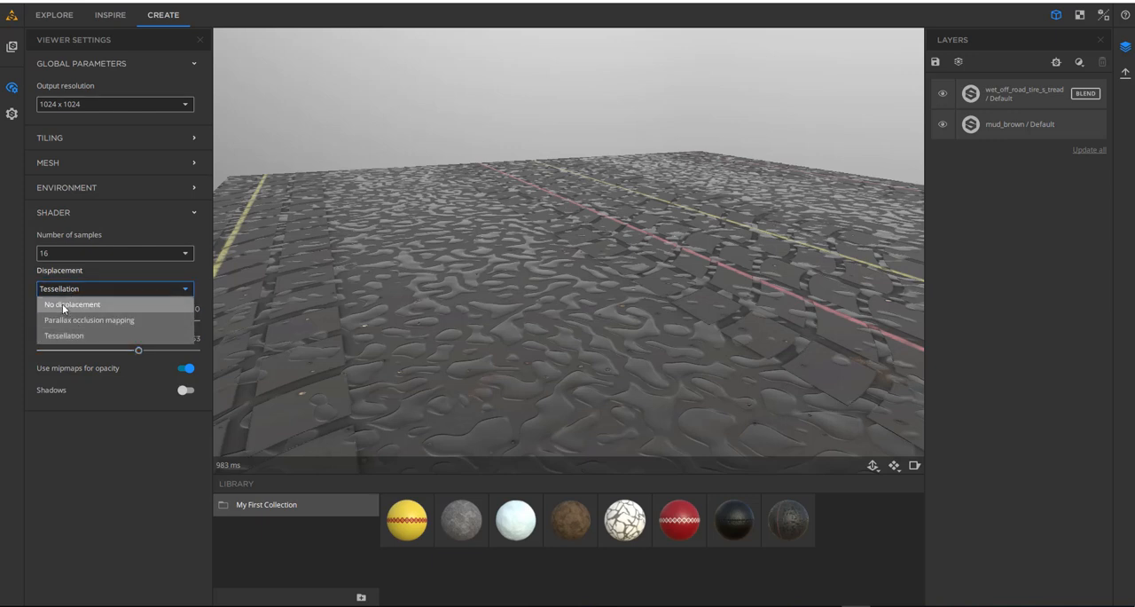
left_click(62, 304)
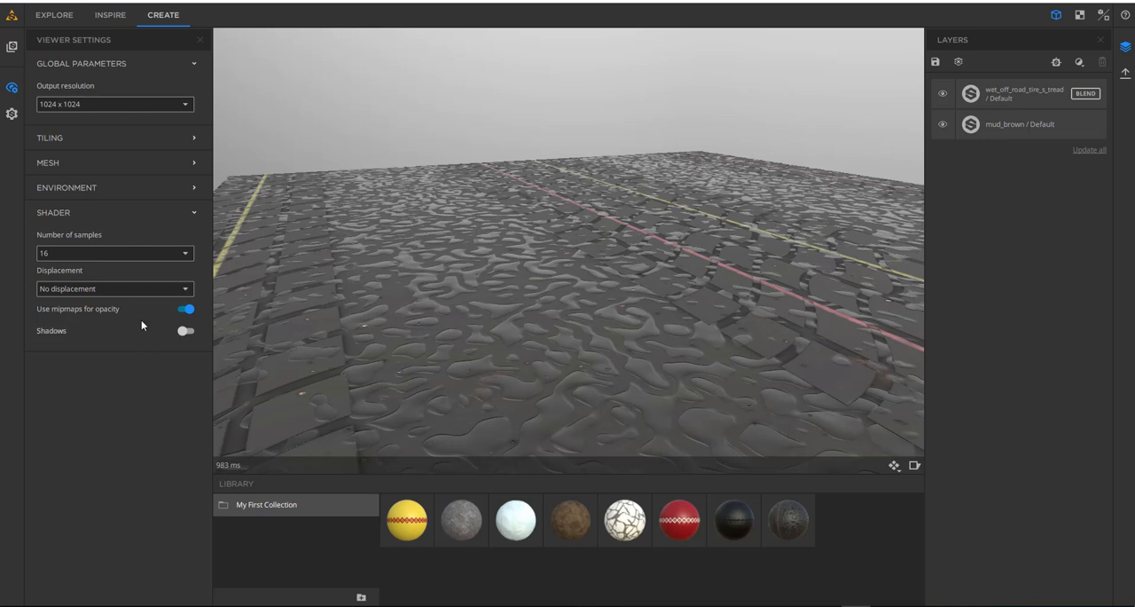
- Set the displacement method to Tessellation with an amplitude of 0.35 and a quality of 0.66
left_click(131, 291)
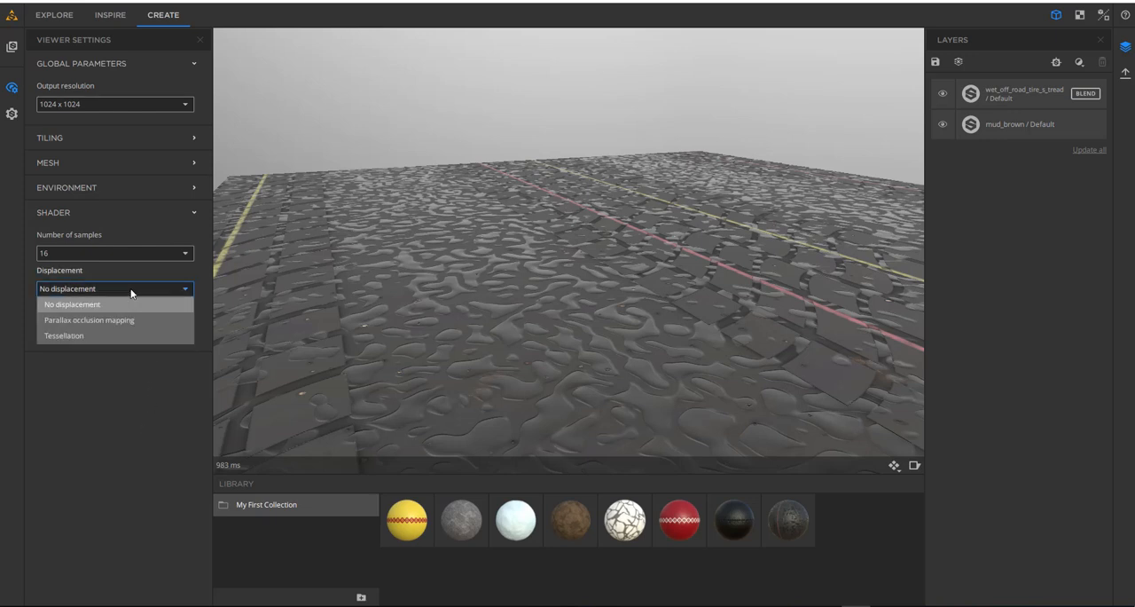
left_click(72, 334)
left_click_drag(43, 320, 144, 348)
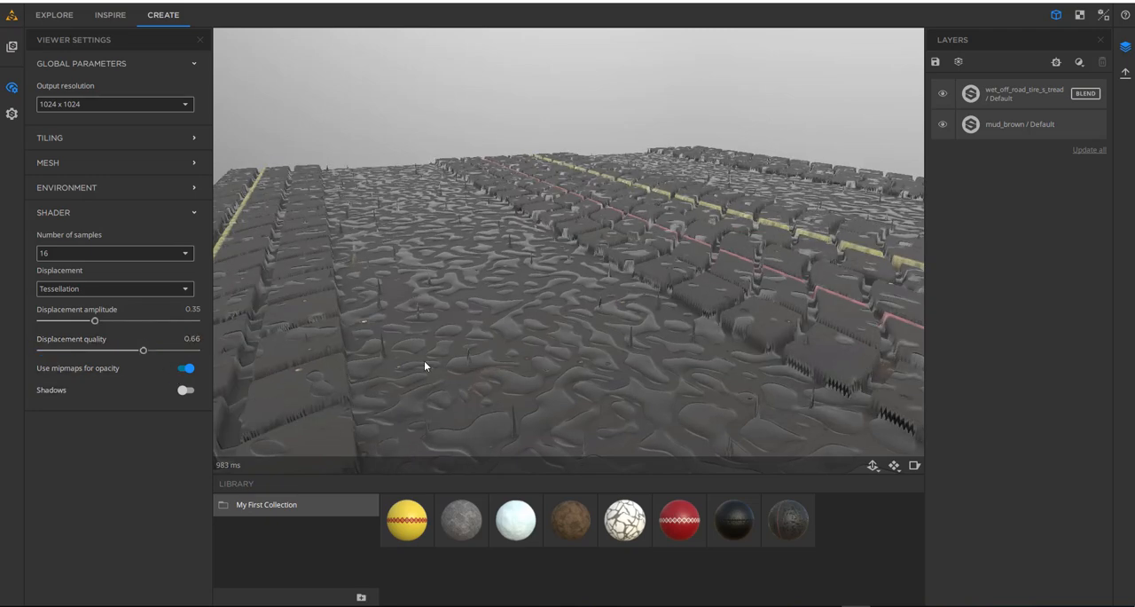
left_click_drag(424, 360, 298, 309)
- Enable shadows in the viewer with an opacity of 0.68, compare them on and off, and close the viewer settings
left_click(190, 389)
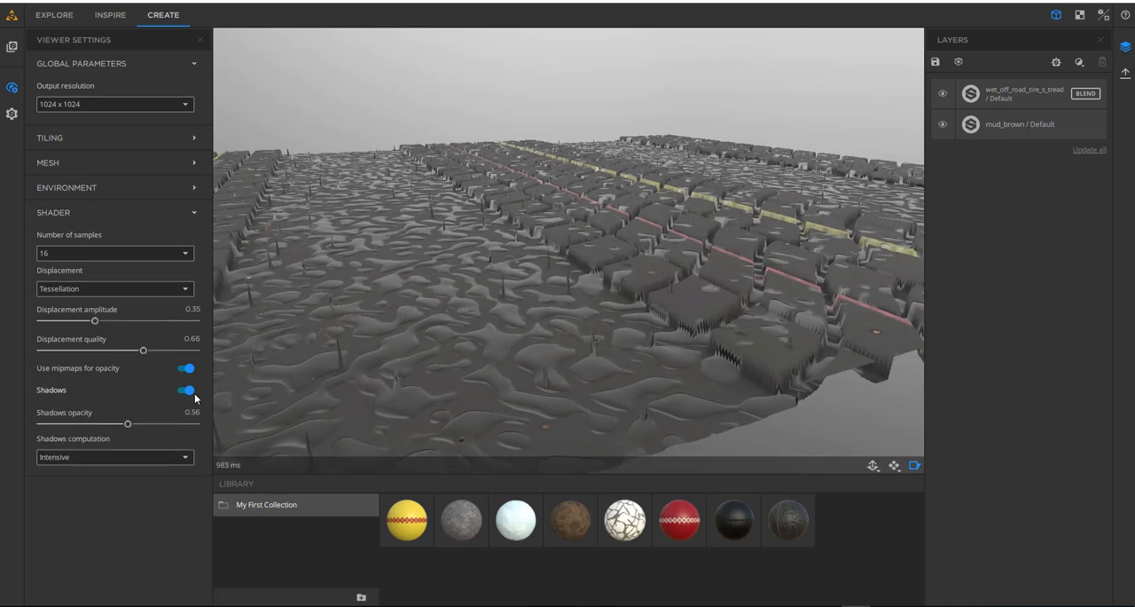
mouse_move(129, 424)
left_mouse_down()
mouse_move(244, 418)
mouse_move(26, 404)
mouse_move(149, 423)
left_mouse_up()
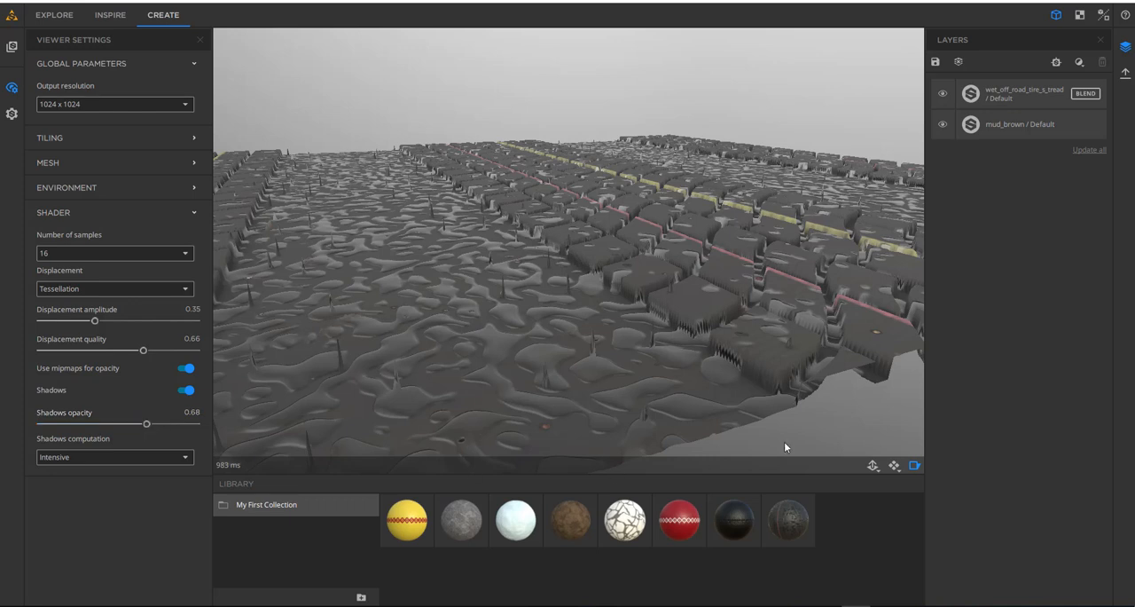
left_click(916, 465)
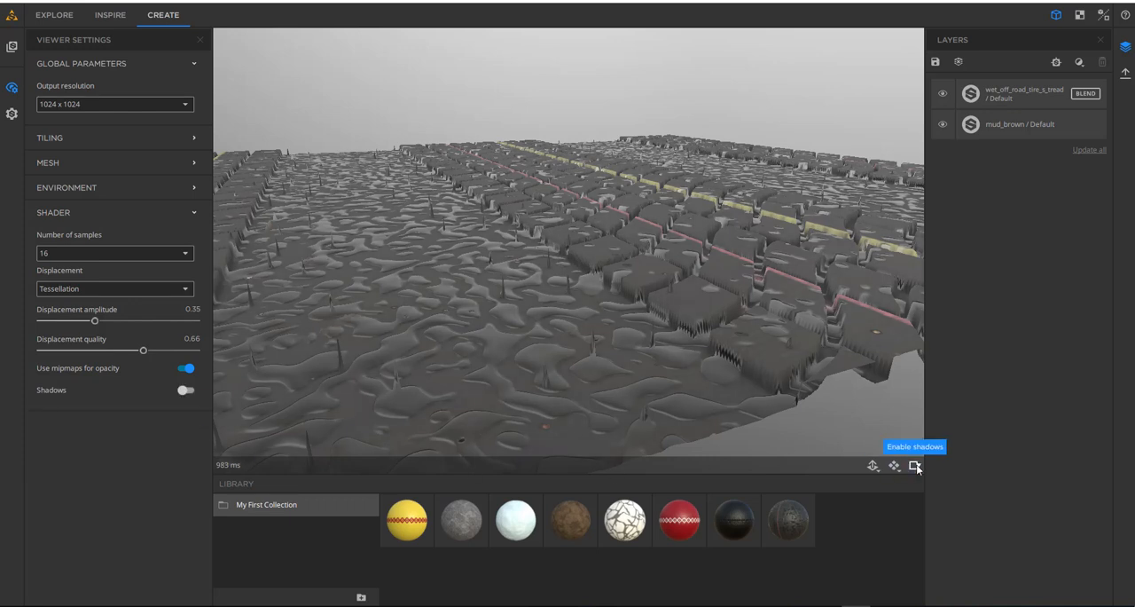
left_click(915, 465)
left_click(915, 466)
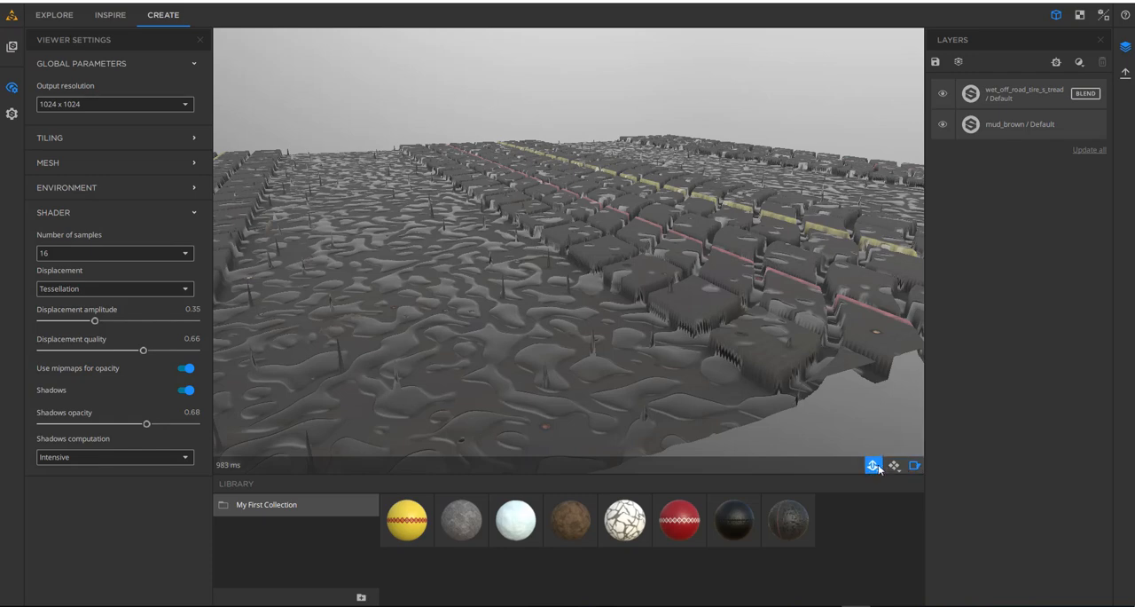
left_click(12, 88)
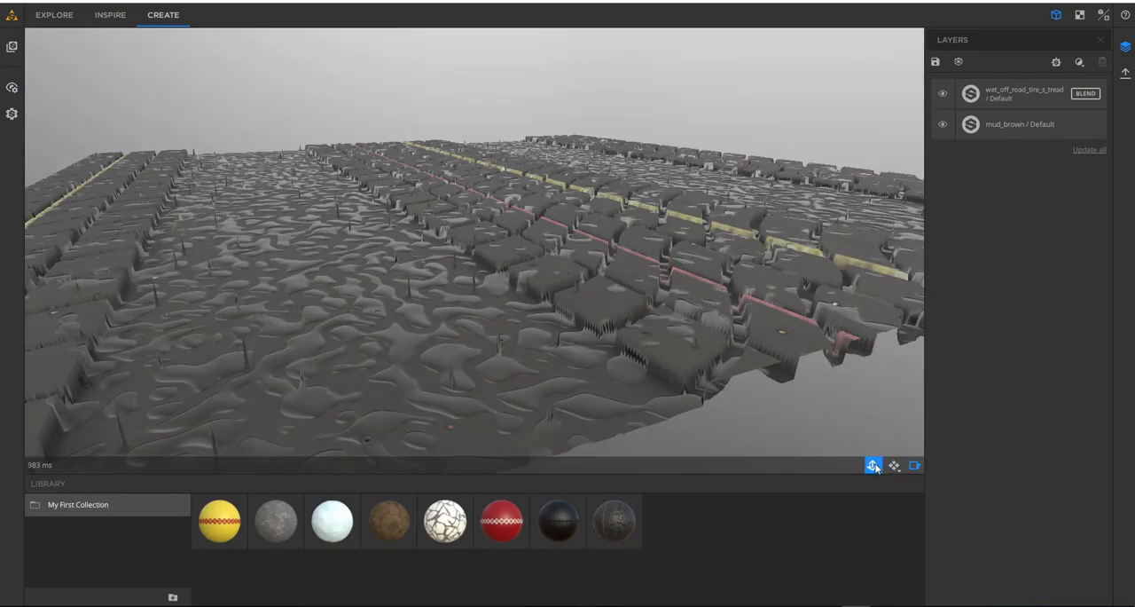
- Set the tire tread surface's displacement amplitude to 0.04 and displacement quality to 0.73
mouse_move(870, 465)
mouse_move(814, 447)
left_mouse_down()
mouse_move(716, 444)
mouse_move(819, 446)
left_mouse_up()
left_click_drag(747, 420, 723, 416)
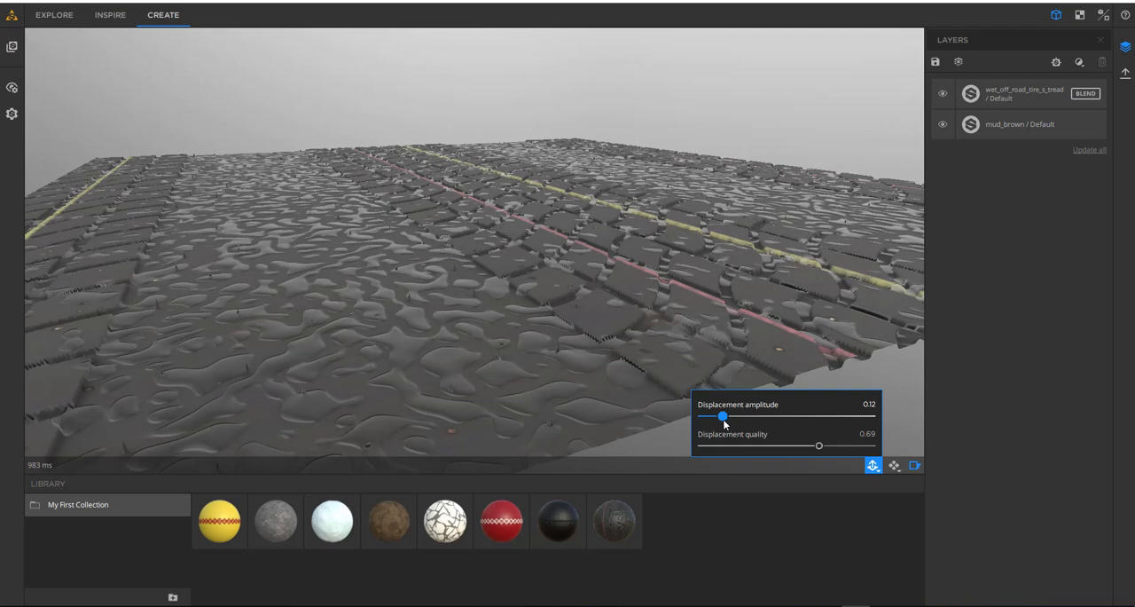
mouse_move(817, 446)
left_mouse_down()
mouse_move(787, 450)
mouse_move(818, 450)
left_mouse_up()
left_click_drag(541, 329, 626, 240)
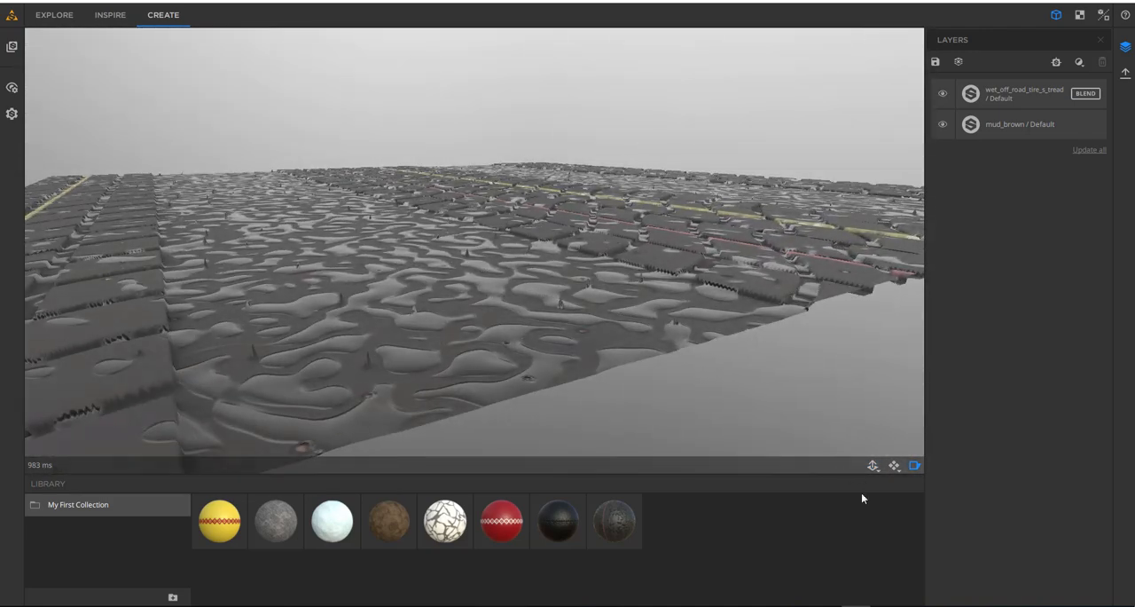
left_click(873, 465)
mouse_move(726, 414)
left_mouse_down()
mouse_move(702, 416)
mouse_move(713, 416)
left_mouse_up()
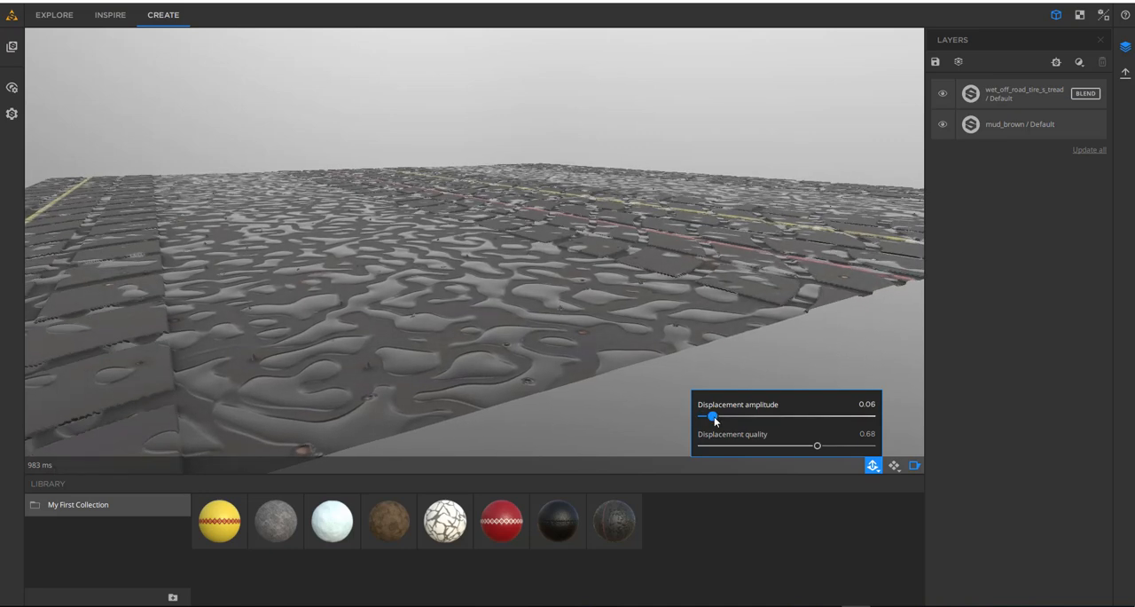
mouse_move(817, 446)
left_mouse_down()
mouse_move(780, 445)
mouse_move(826, 445)
left_mouse_up()
left_click_drag(713, 416, 707, 417)
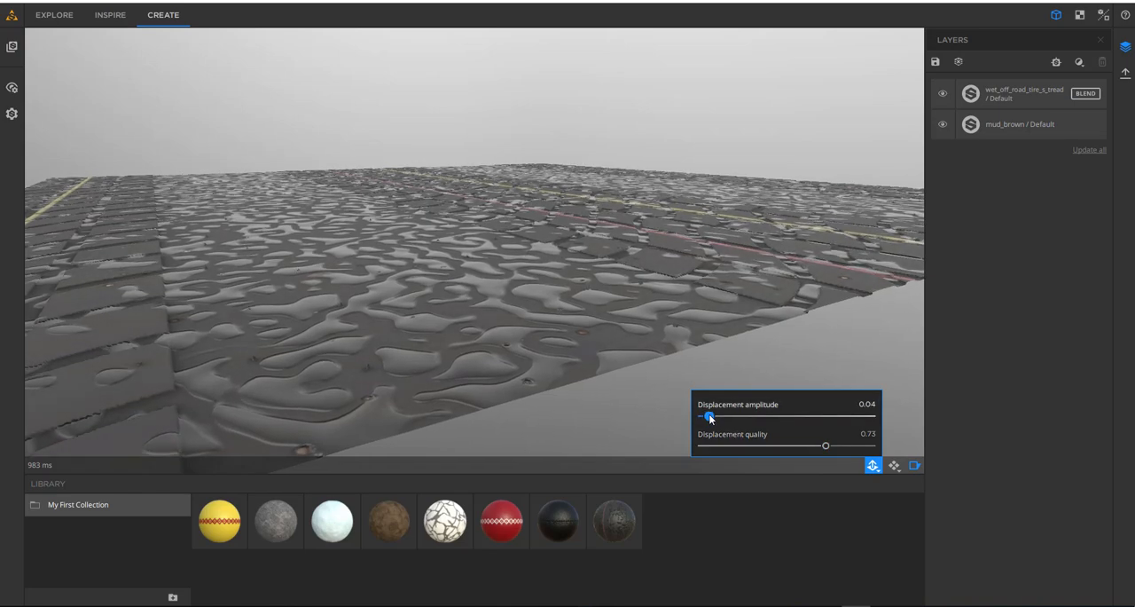
- Select the tire tread layer and toggle its visibility off and on to compare it with the mud beneath
left_click_drag(597, 227, 513, 308)
middle_click_drag(513, 307, 435, 290)
scroll(443, 267, "down", 5)
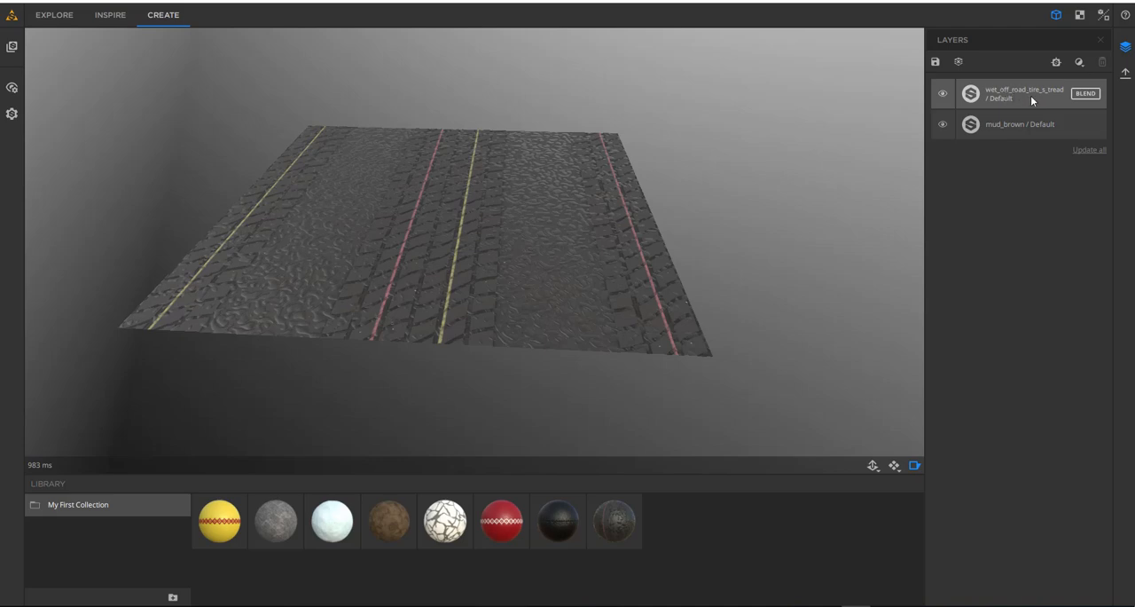
left_click(1007, 98)
left_click_drag(461, 280, 541, 270)
left_click(946, 94)
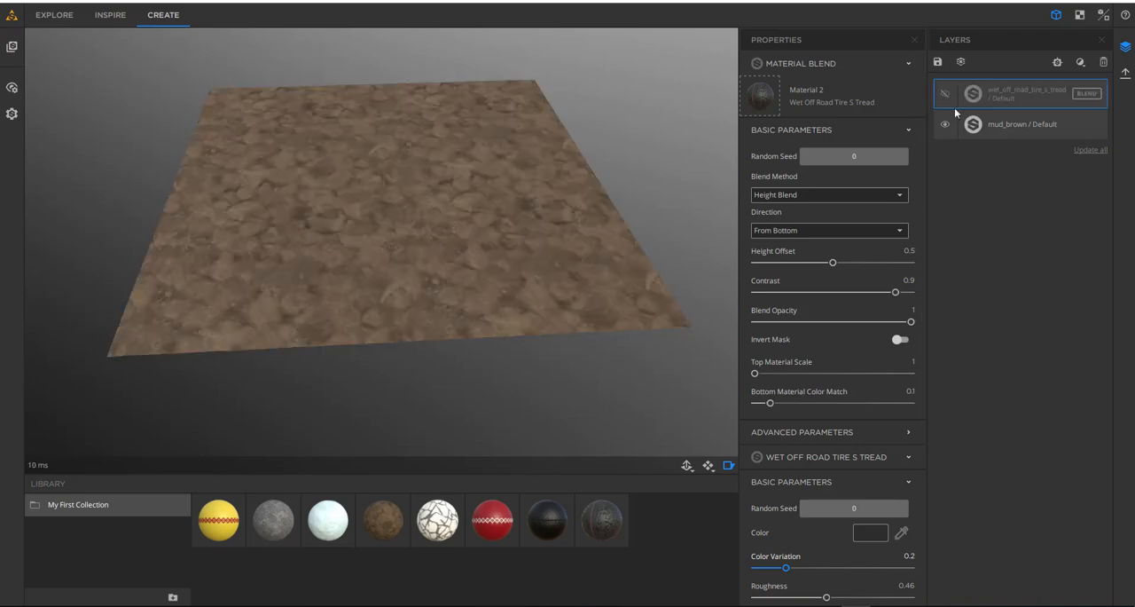
left_click(945, 94)
middle_click_drag(519, 299, 559, 324)
scroll(488, 279, "up", 5)
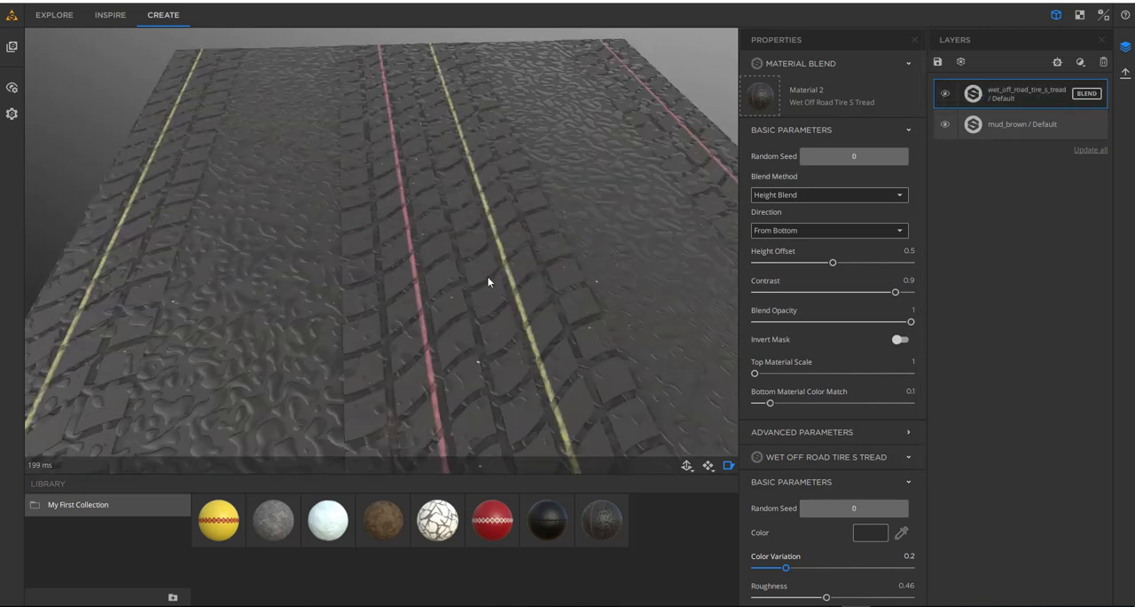
scroll(471, 280, "down", 5)
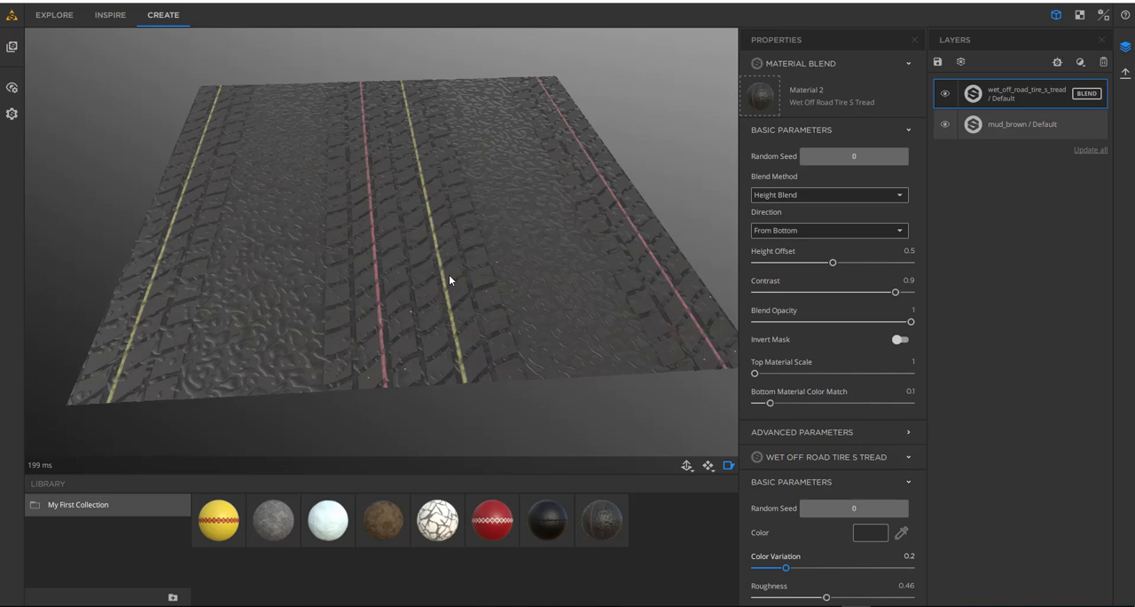
- Set the tire tread height blend's direction to From Top and check how the mud covers the surface
left_click(802, 195)
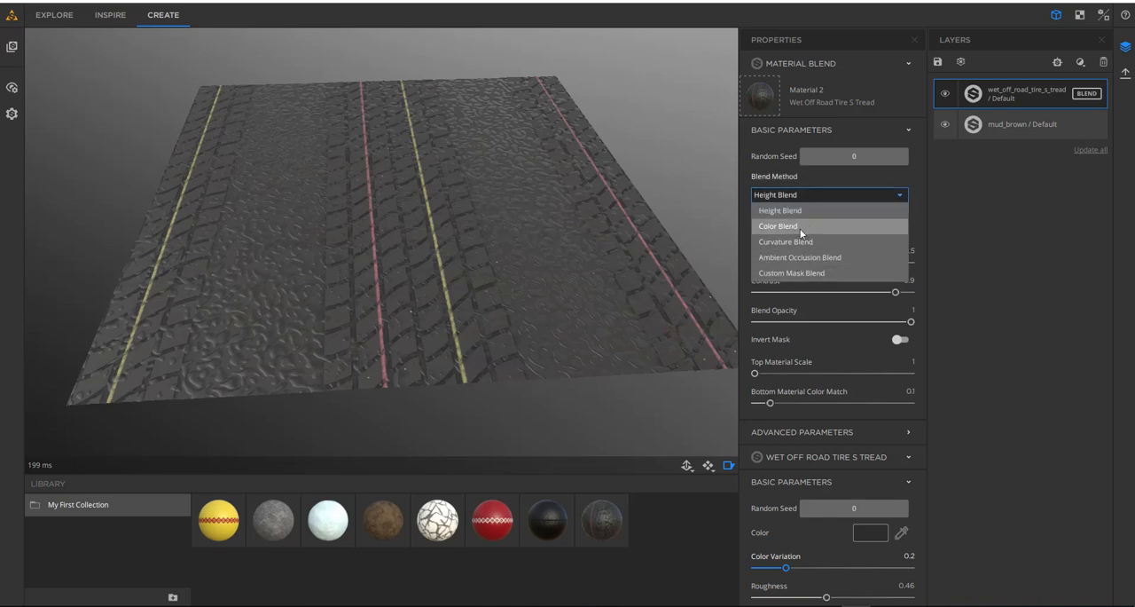
left_click(972, 214)
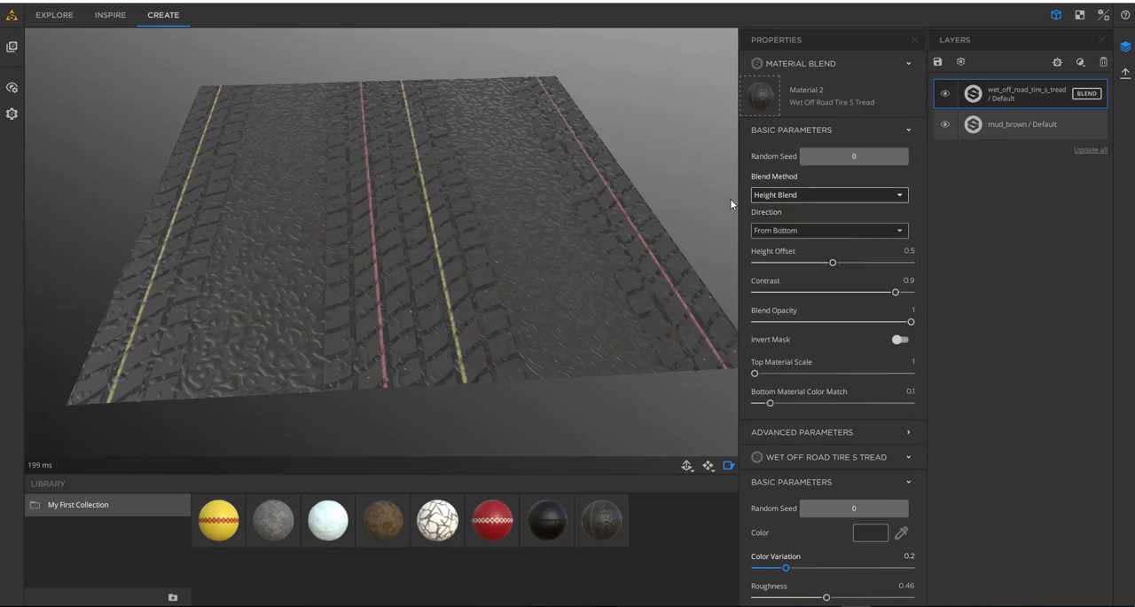
left_click(812, 231)
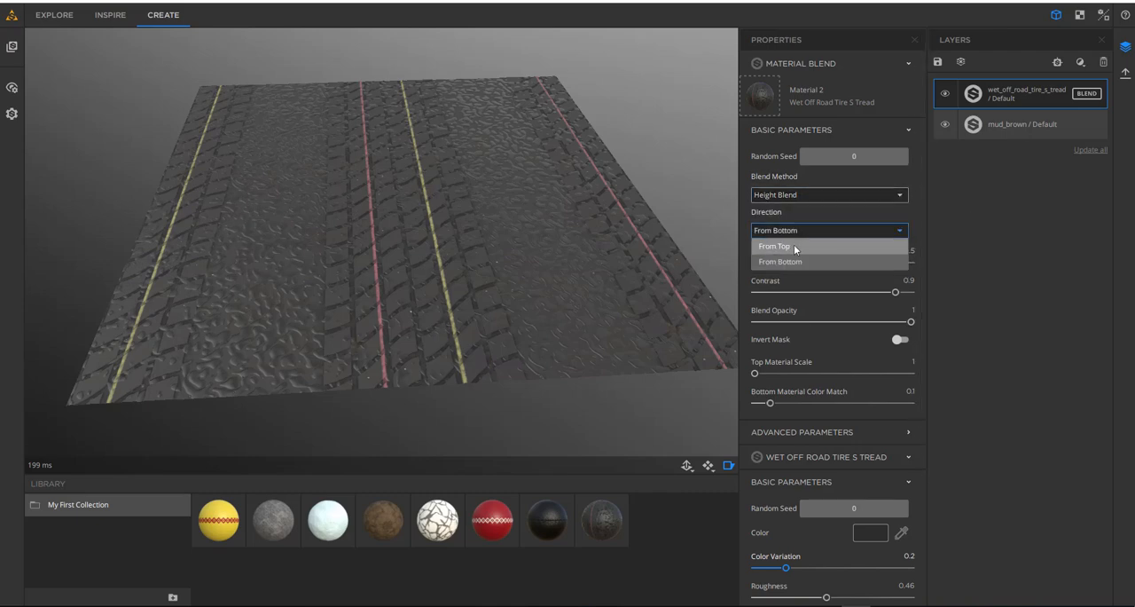
left_click(794, 246)
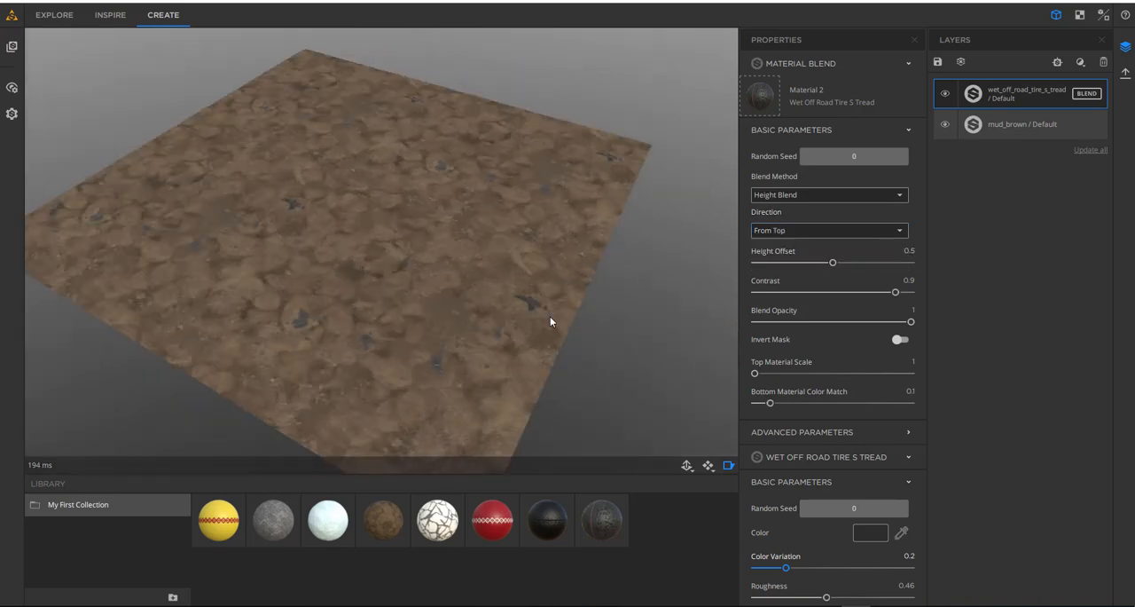
scroll(475, 291, "up", 5)
left_click_drag(531, 252, 509, 273)
left_click_drag(645, 271, 634, 268)
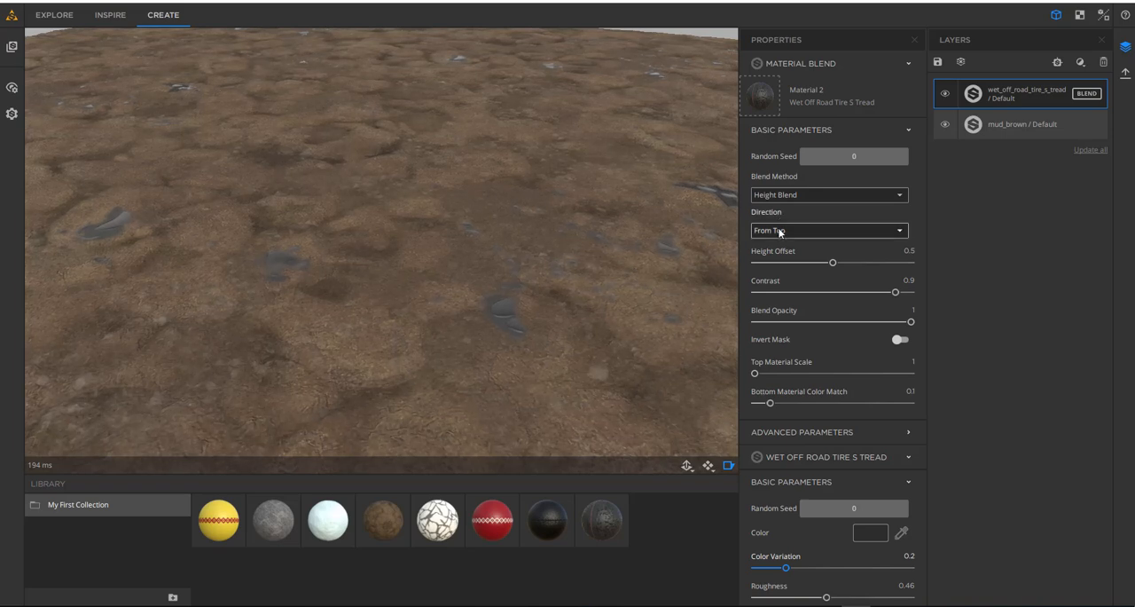
left_click(784, 229)
left_click(790, 232)
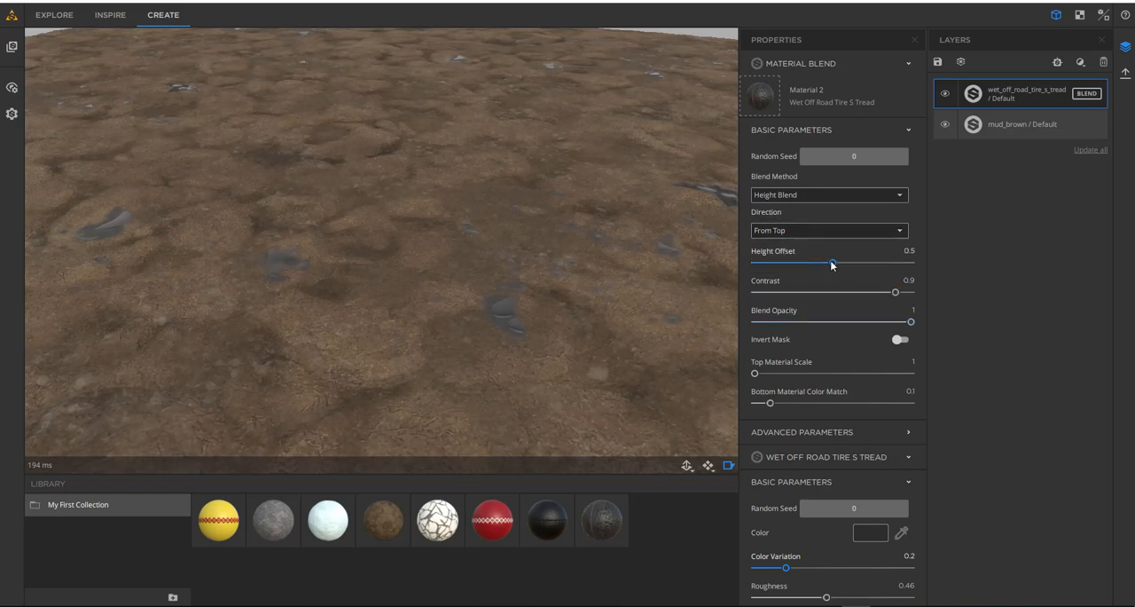
- Set the material blend's height offset to 0.35 and its contrast to 0.7
left_click_drag(831, 265, 811, 262)
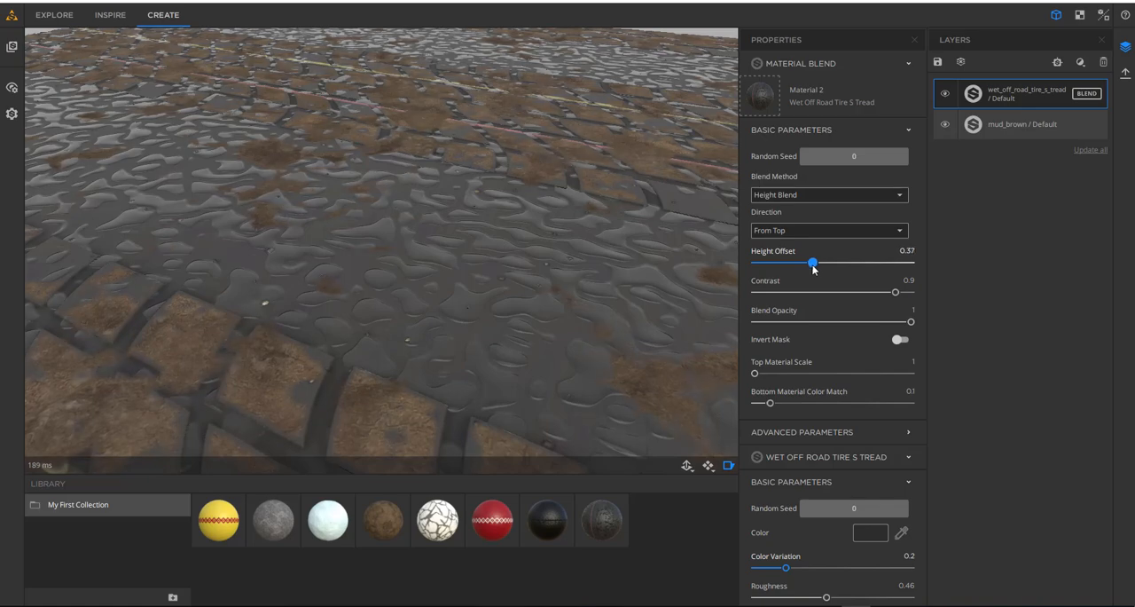
scroll(449, 302, "down", 3)
scroll(450, 303, "down", 2)
left_click_drag(507, 288, 396, 270)
scroll(444, 248, "up", 5)
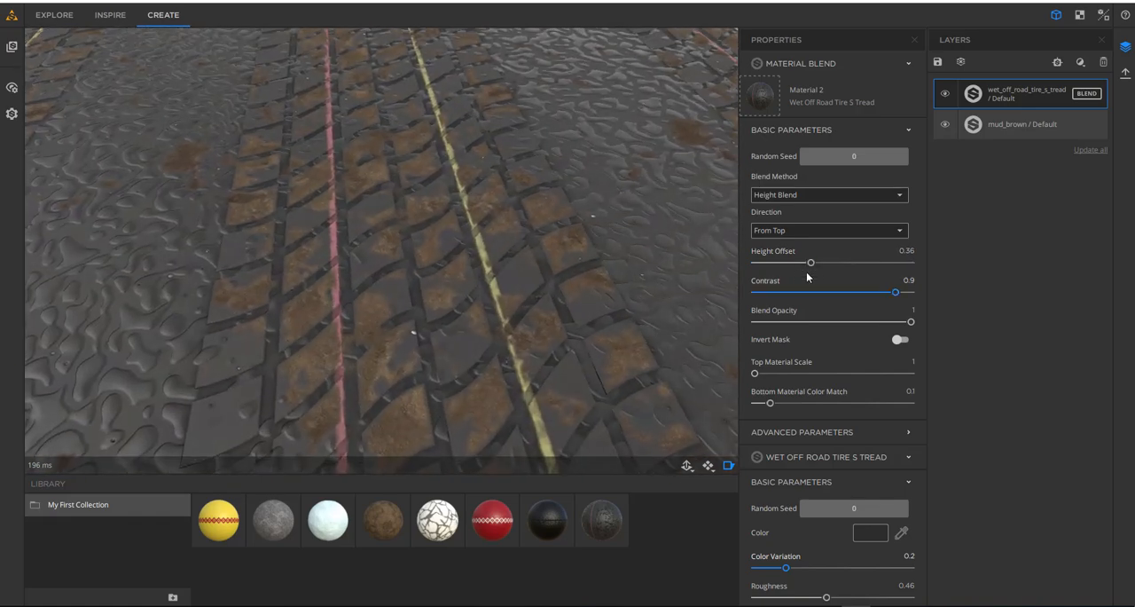
left_click_drag(809, 264, 809, 266)
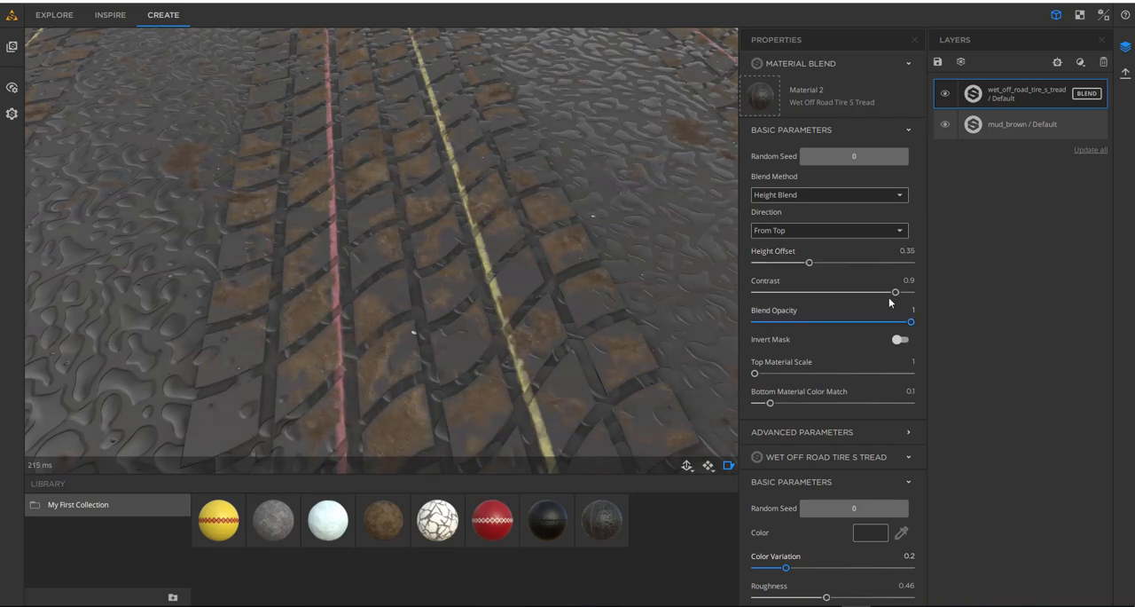
left_click_drag(895, 291, 865, 298)
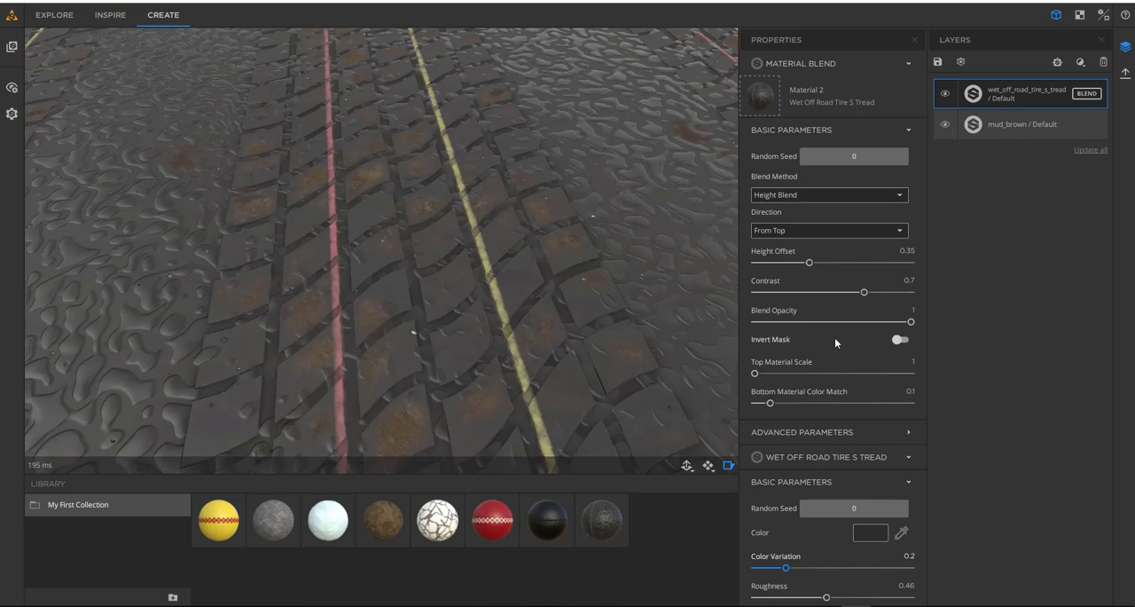
scroll(834, 337, "down", 3)
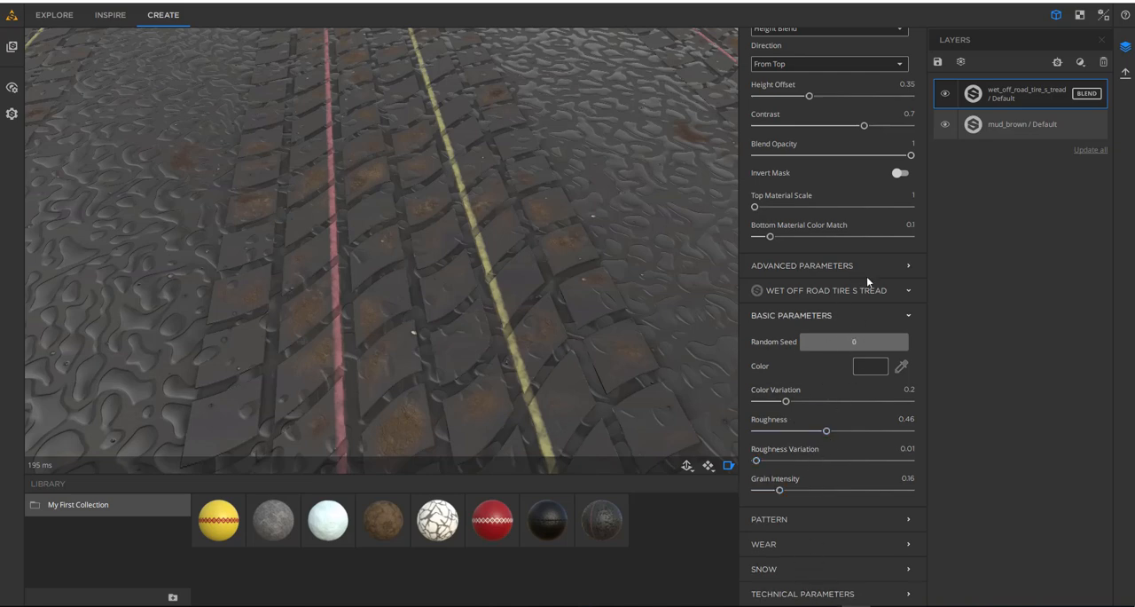
- Hide the tire tread layer and examine the mud brown layer's basic and technical parameters
left_click(945, 94)
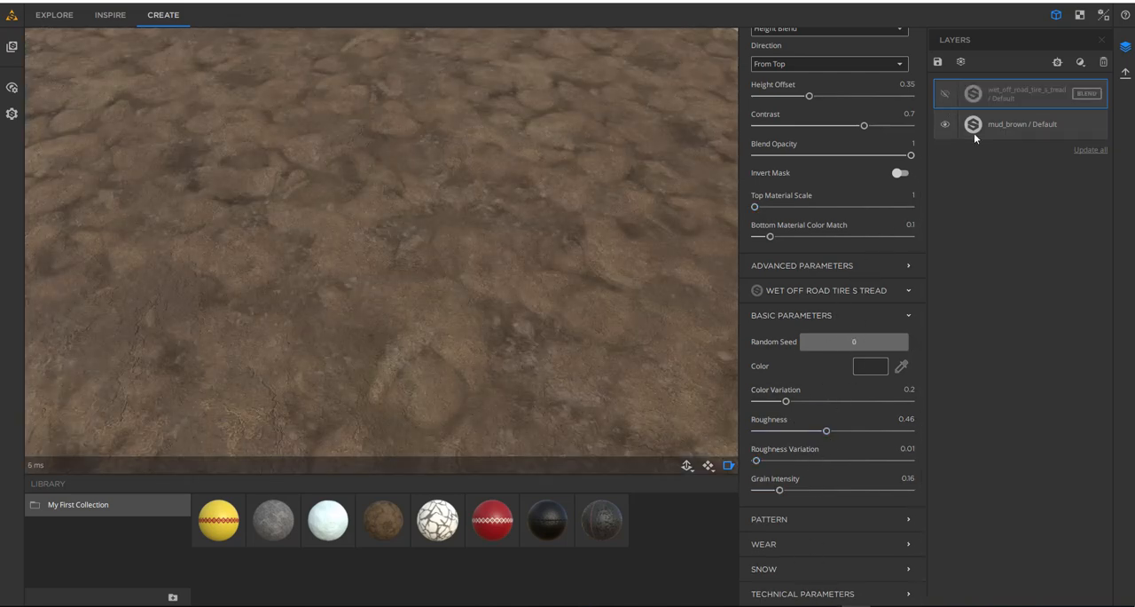
left_click(996, 131)
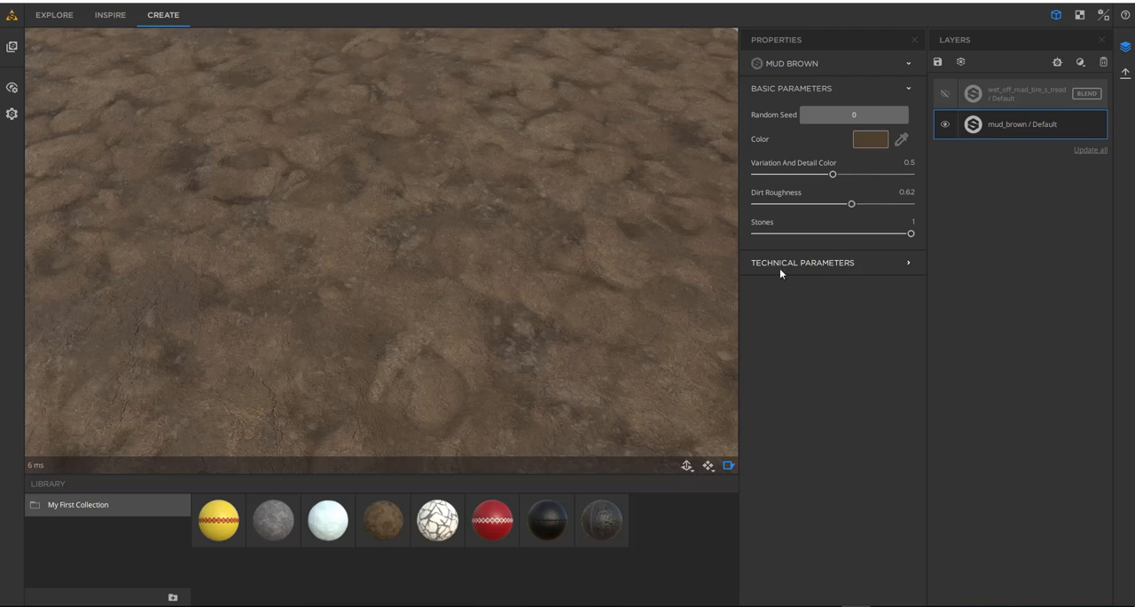
left_click(836, 265)
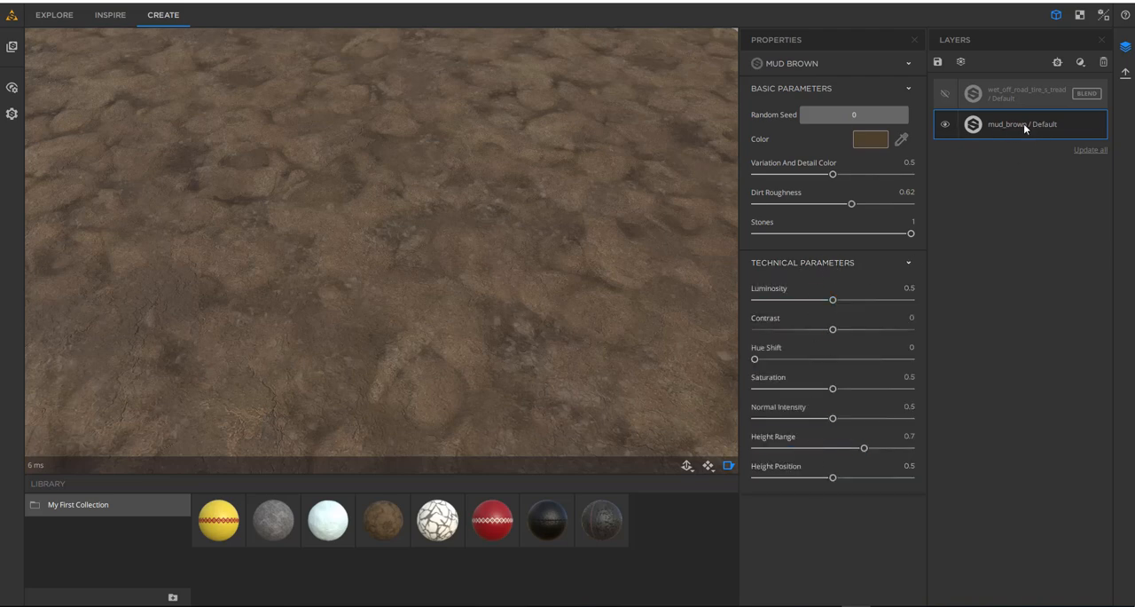
- Hide the mud brown layer, show and select the tire tread layer, and examine the tread surface alone
left_click(946, 125)
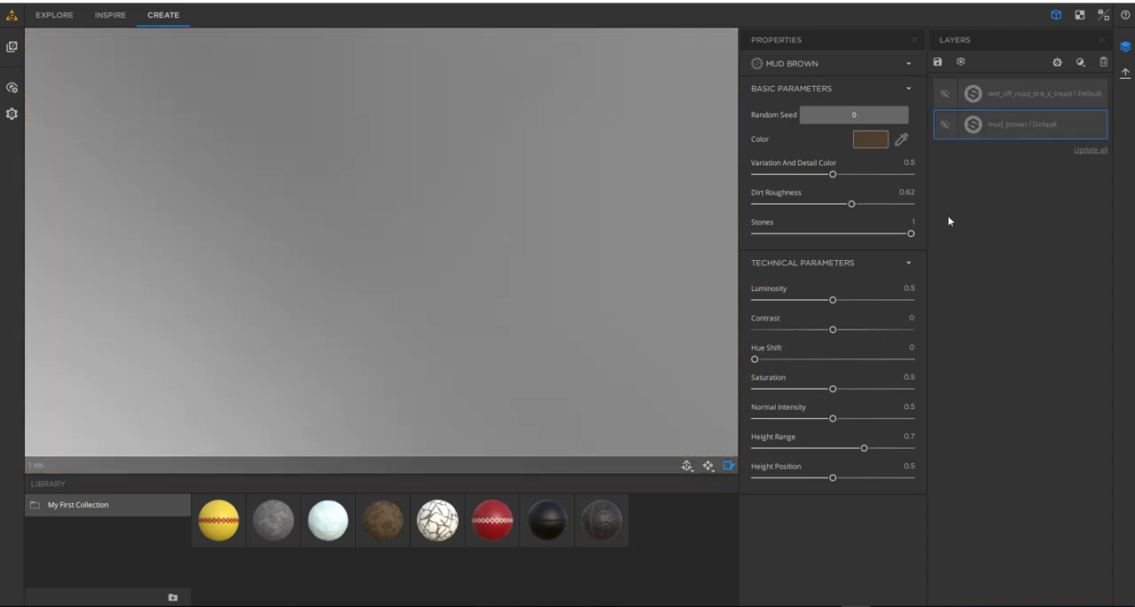
left_click(945, 93)
left_click(1008, 94)
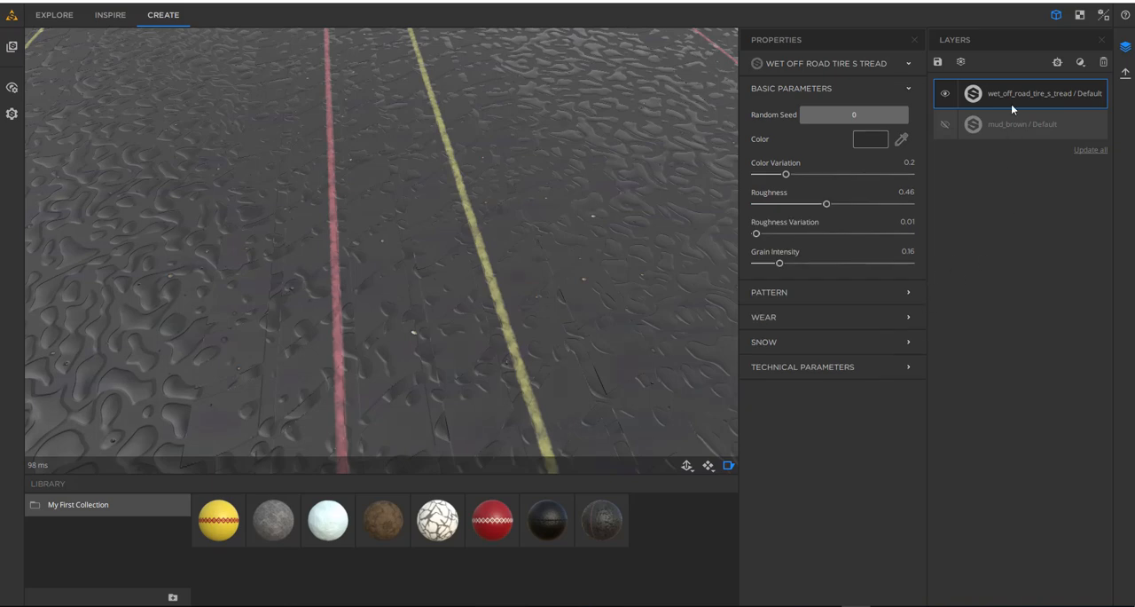
scroll(379, 258, "down", 5)
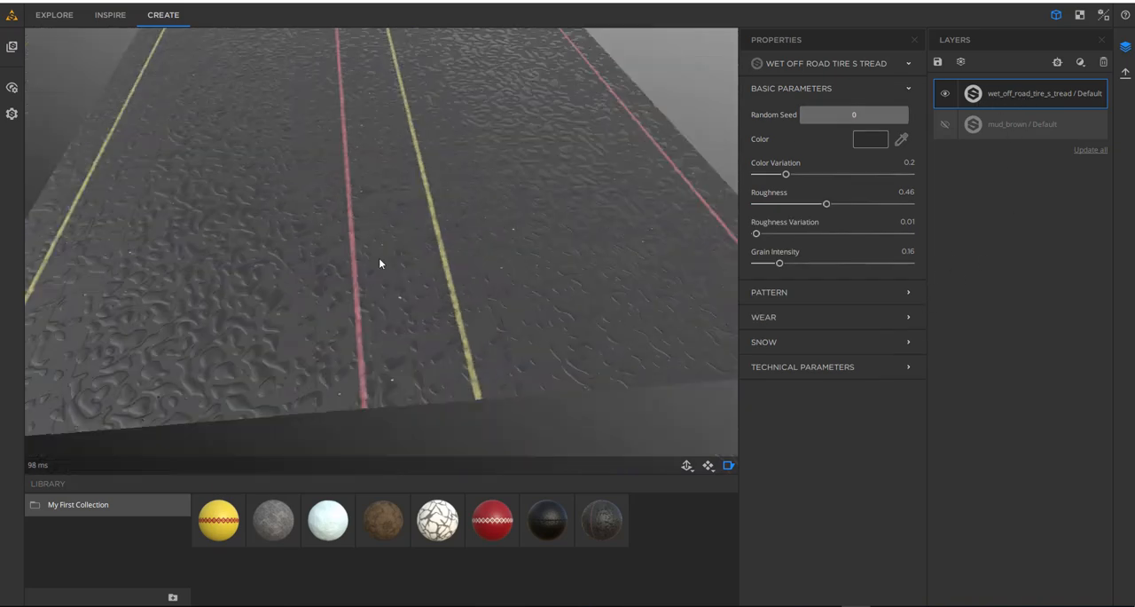
scroll(379, 257, "up", 2)
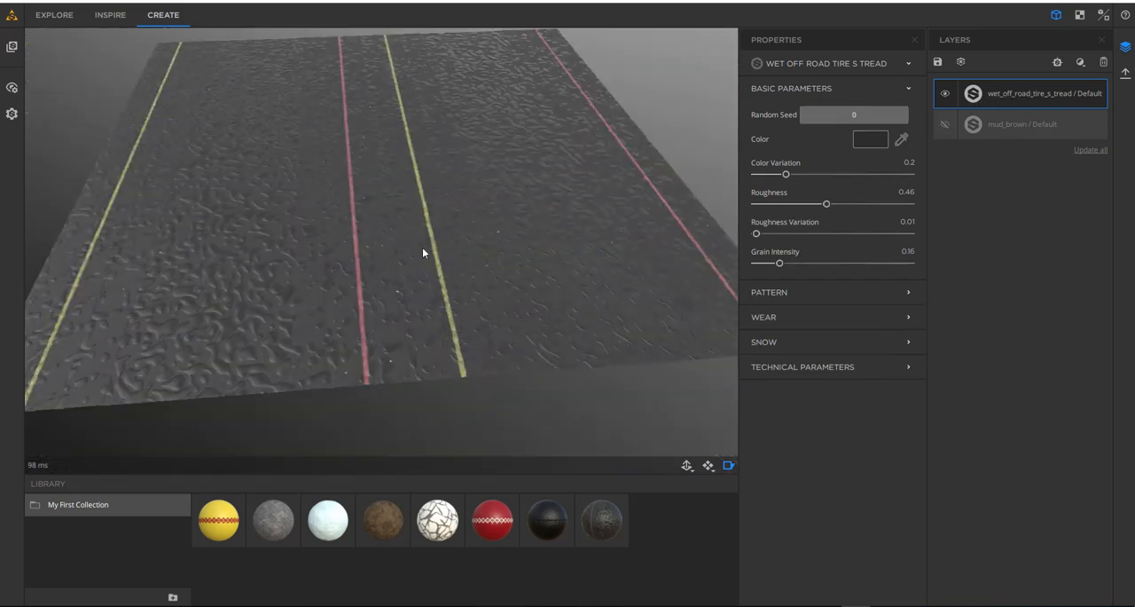
scroll(423, 250, "up", 2)
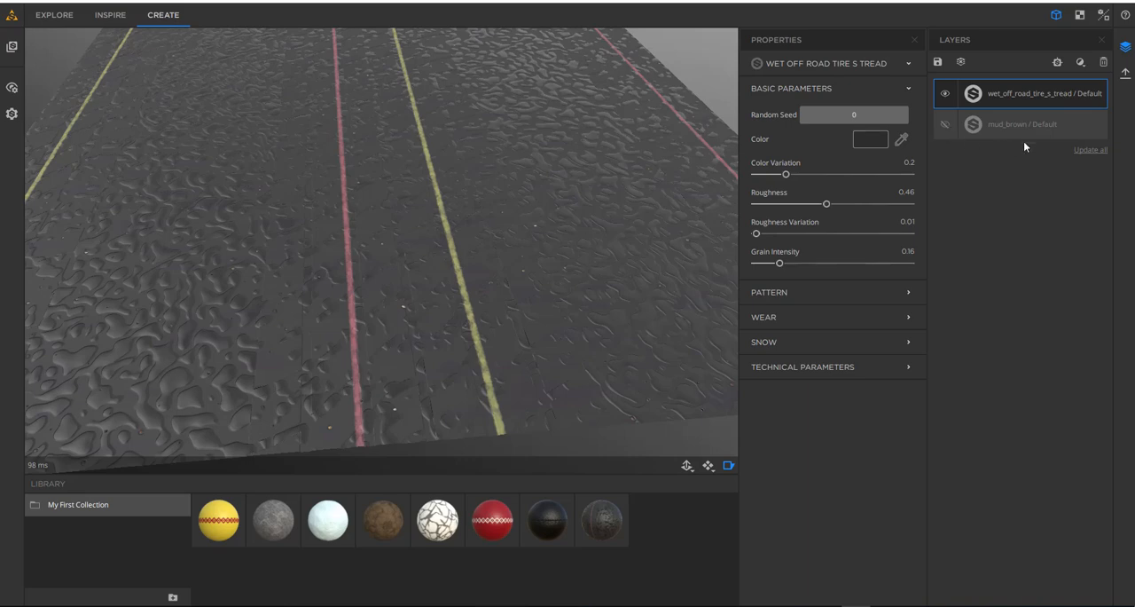
- Show the mud brown layer again and reopen the tire tread layer's material blend properties
left_click(946, 125)
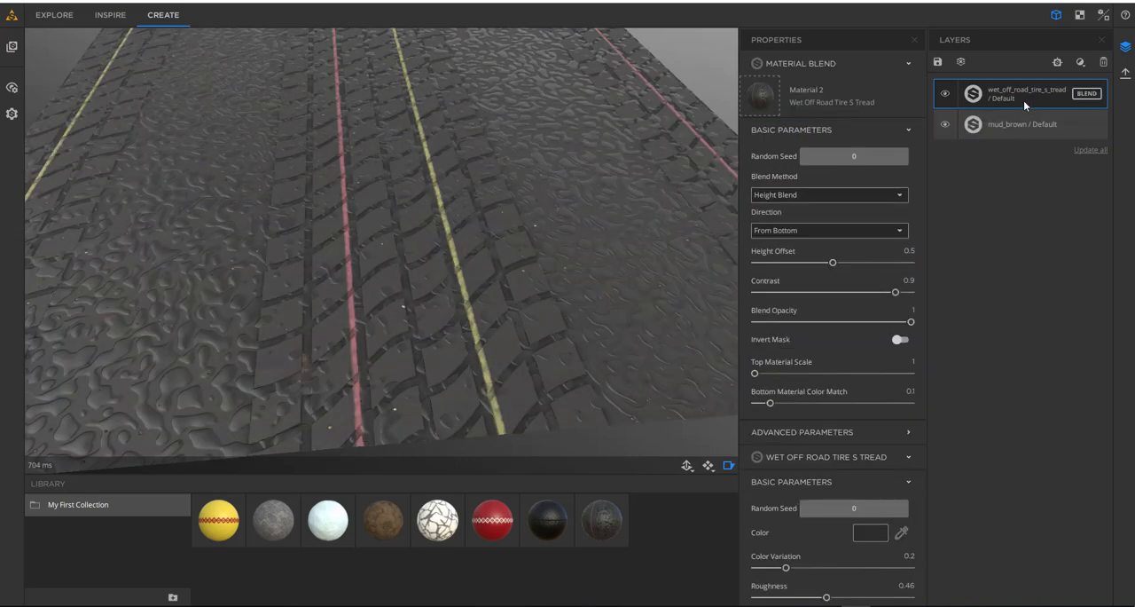
left_click(1019, 102)
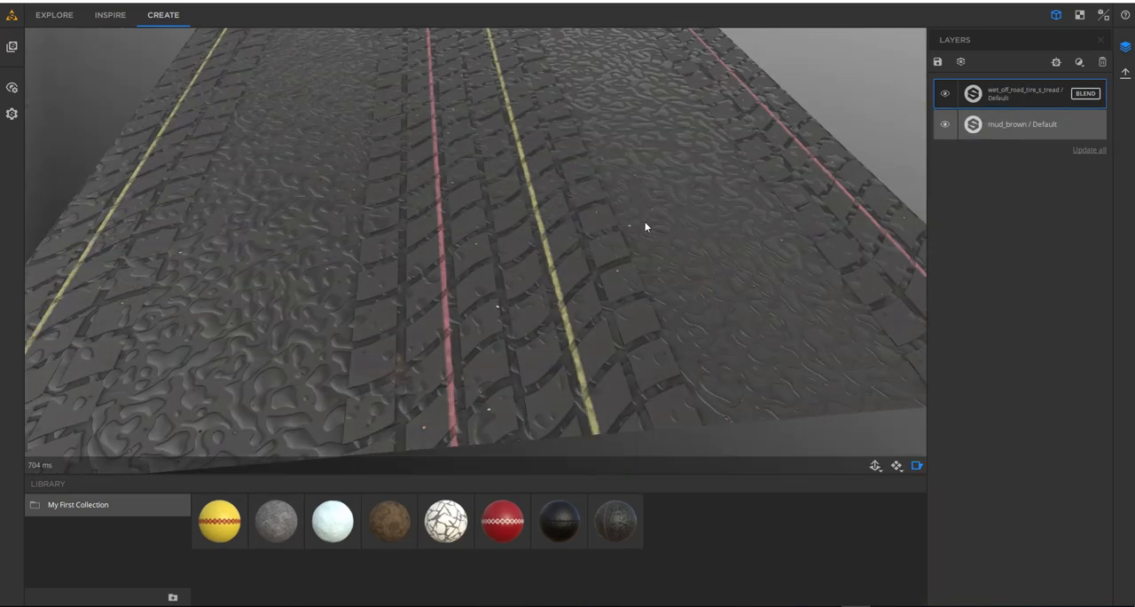
left_click(1010, 96)
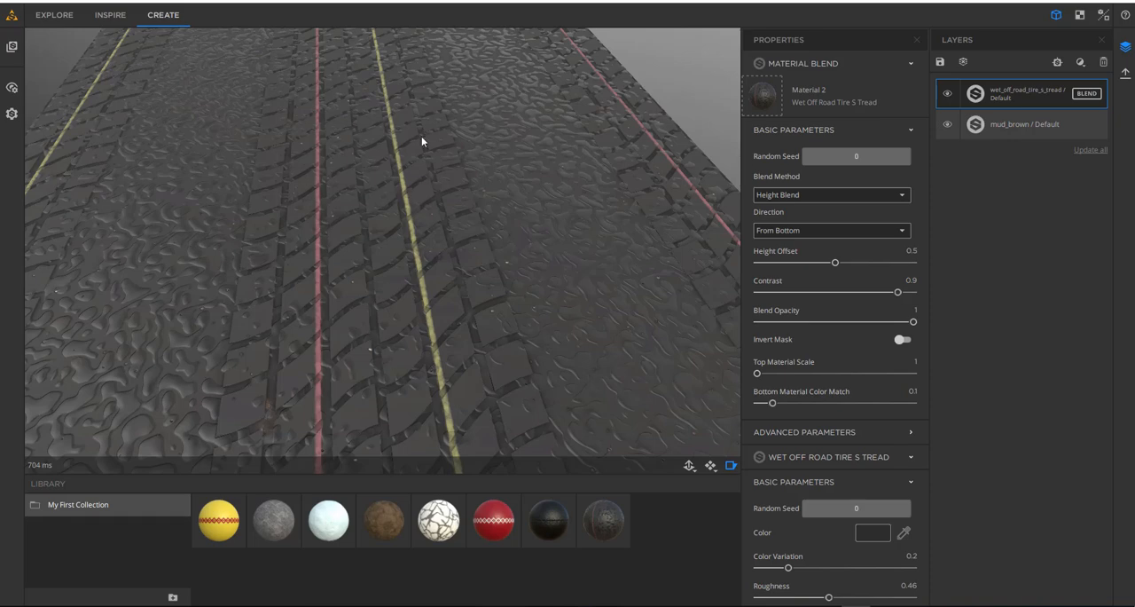
scroll(815, 382, "down", 4)
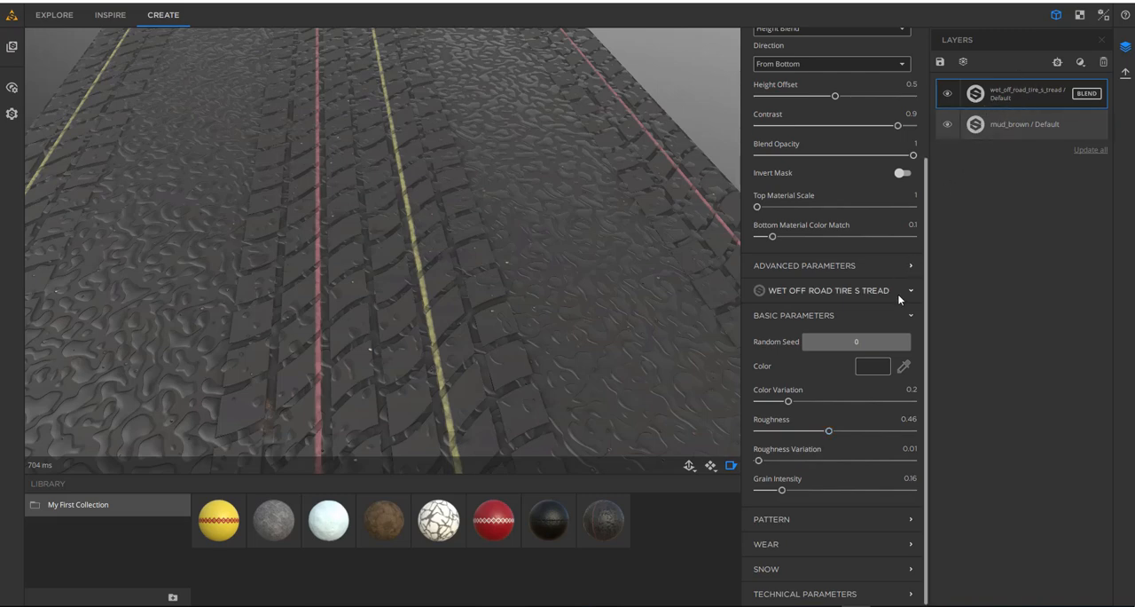
scroll(818, 249, "up", 5)
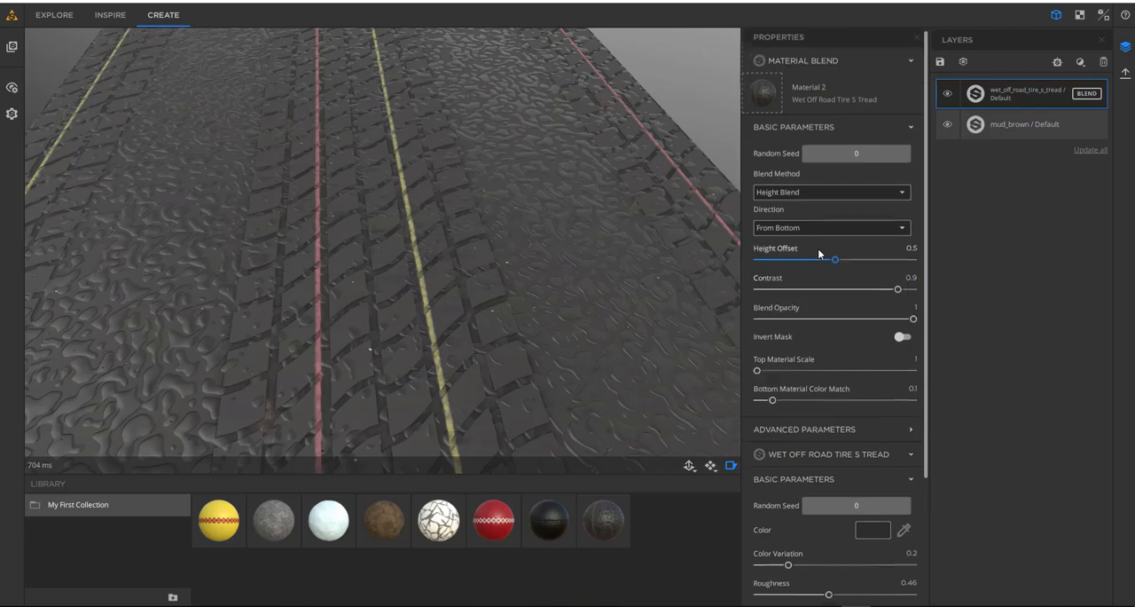
- Randomize the material blend's random seed twice, ending on 27859, and compare the variations on the surface
left_click_drag(558, 266, 540, 287)
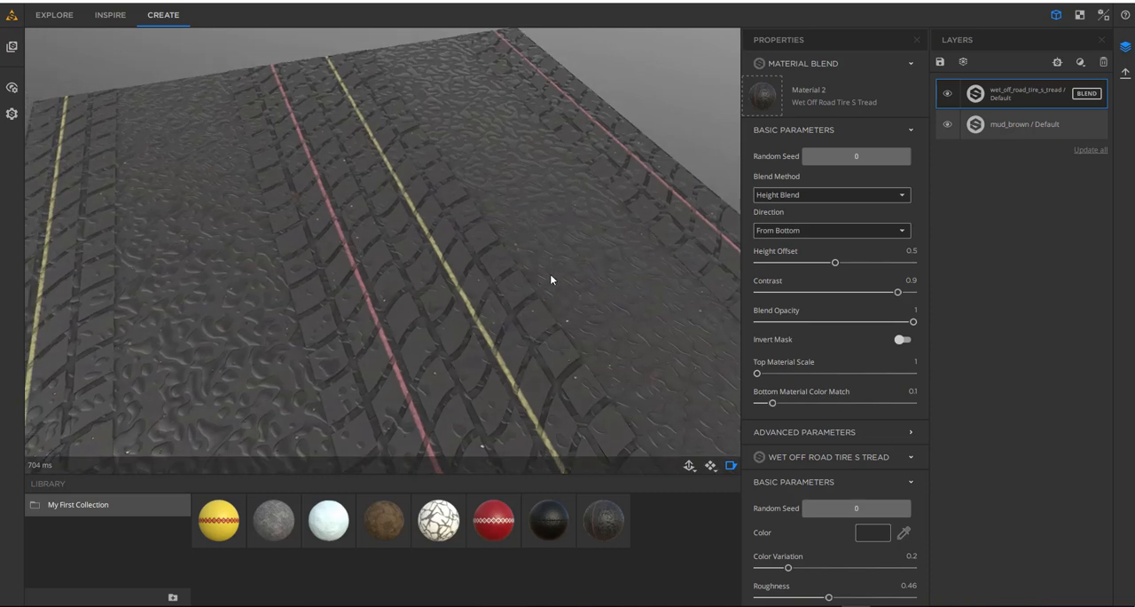
left_click(854, 156)
left_click_drag(581, 282, 611, 293)
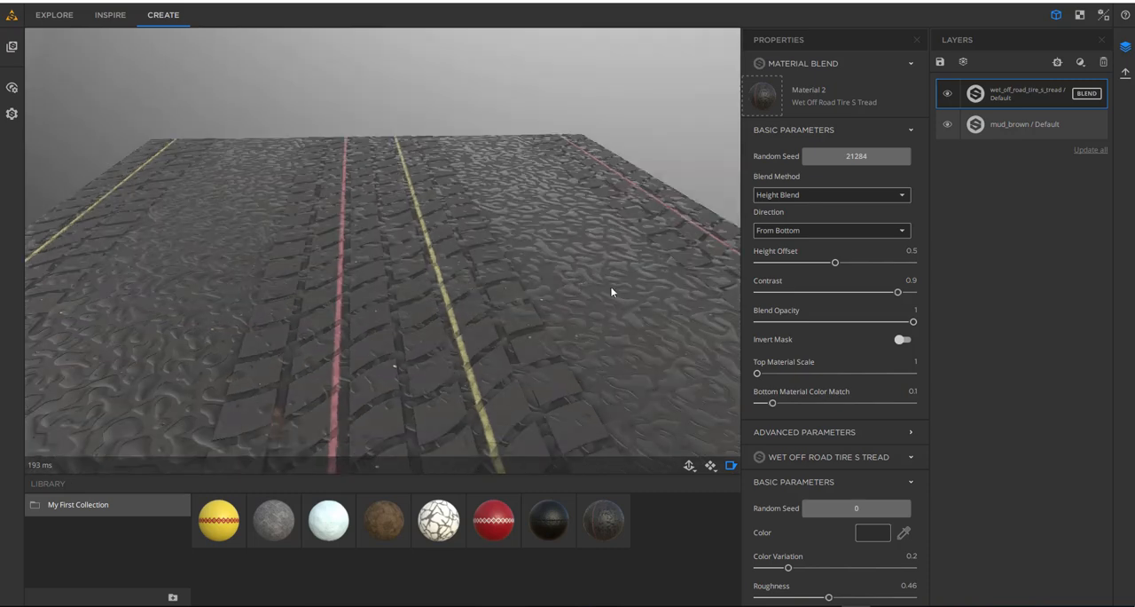
left_click(856, 157)
left_click_drag(515, 286, 434, 339)
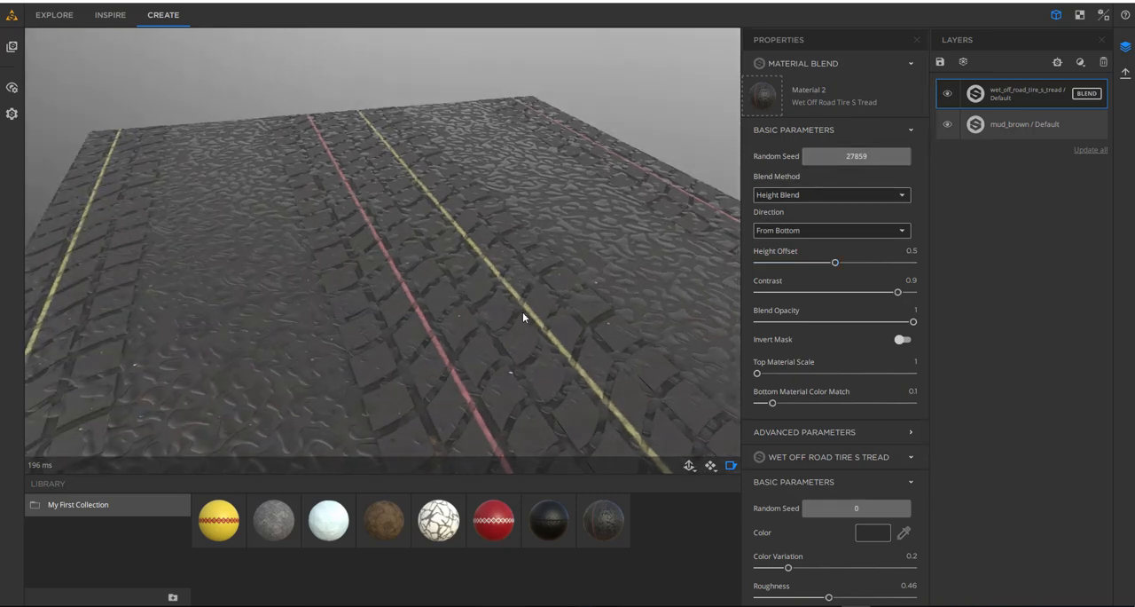
- Set the material blend's height offset to 0.38 and its contrast to 0.9
left_click_drag(522, 312, 463, 311)
scroll(463, 311, "up", 3)
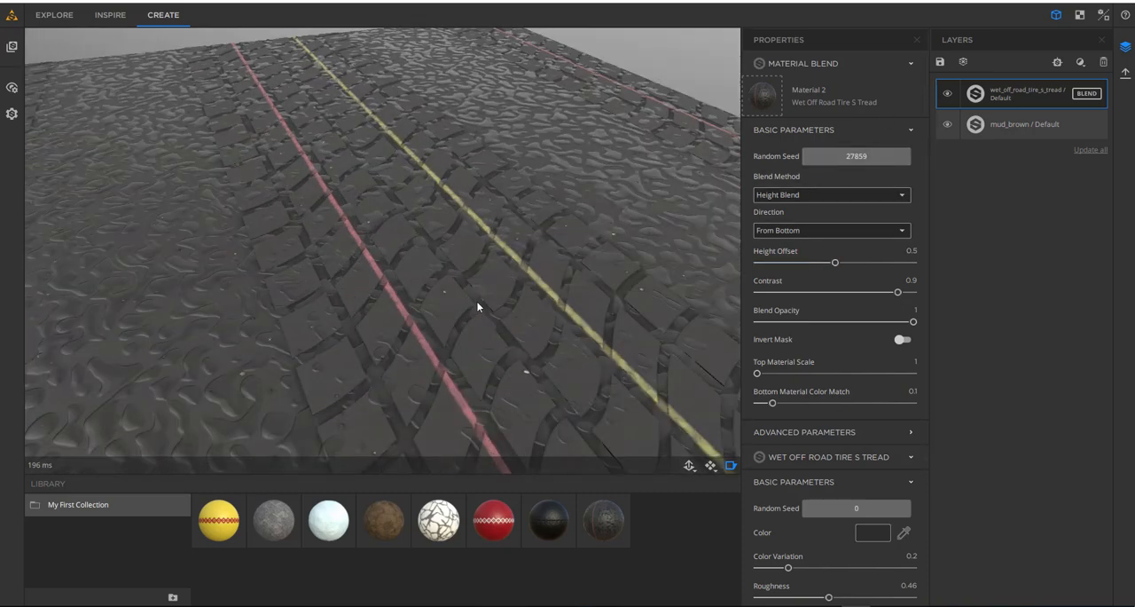
mouse_move(835, 263)
left_mouse_down()
mouse_move(807, 263)
mouse_move(817, 263)
left_mouse_up()
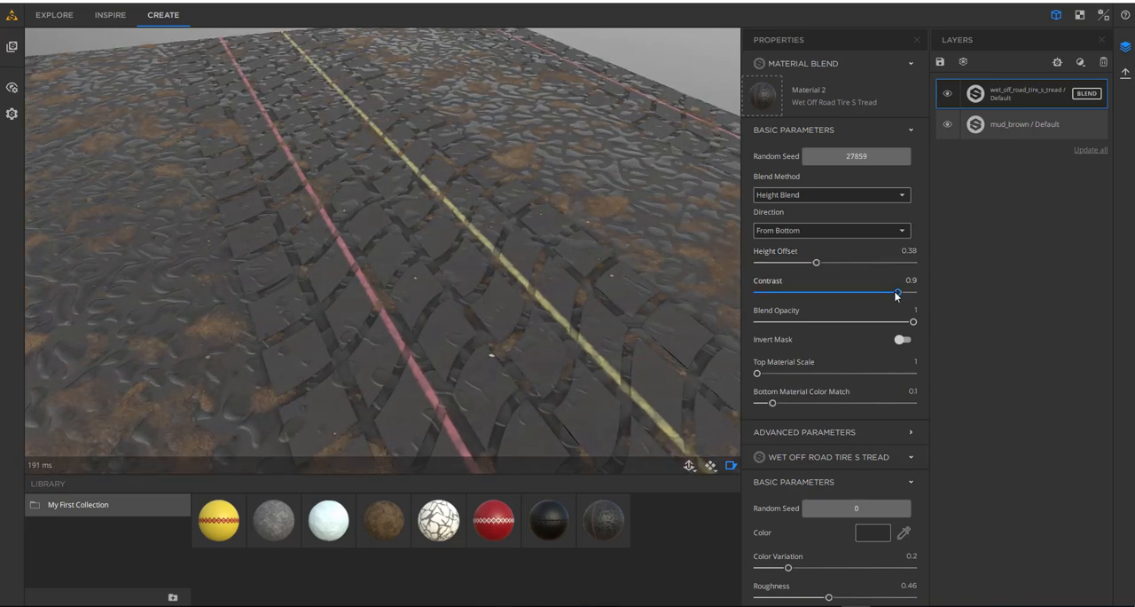
mouse_move(895, 291)
left_mouse_down()
mouse_move(871, 293)
mouse_move(896, 295)
left_mouse_up()
scroll(503, 280, "down", 5)
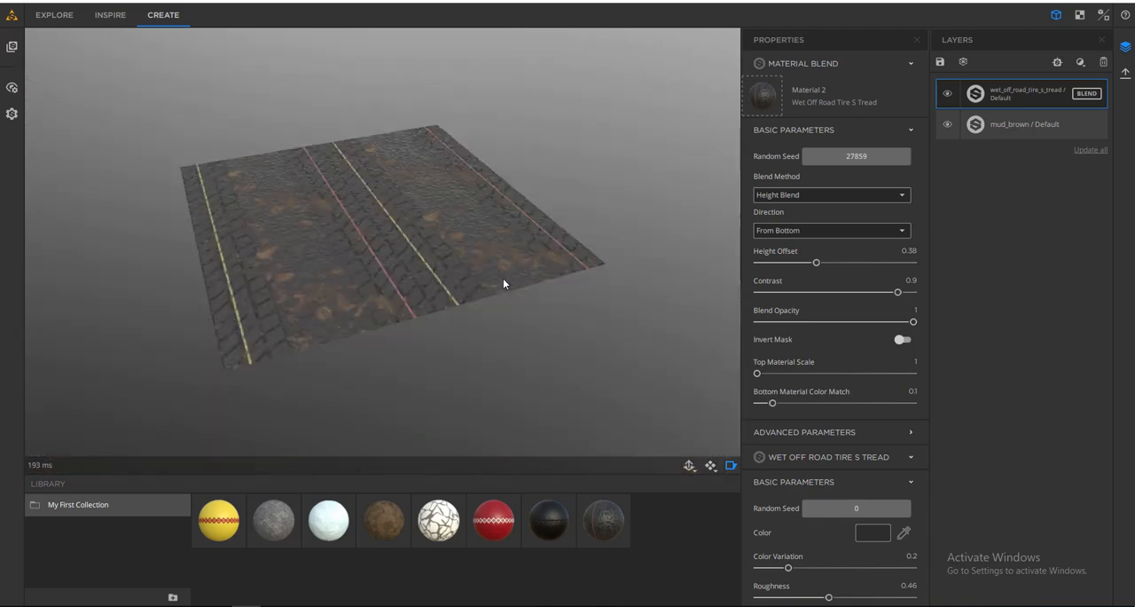
scroll(472, 257, "up", 2)
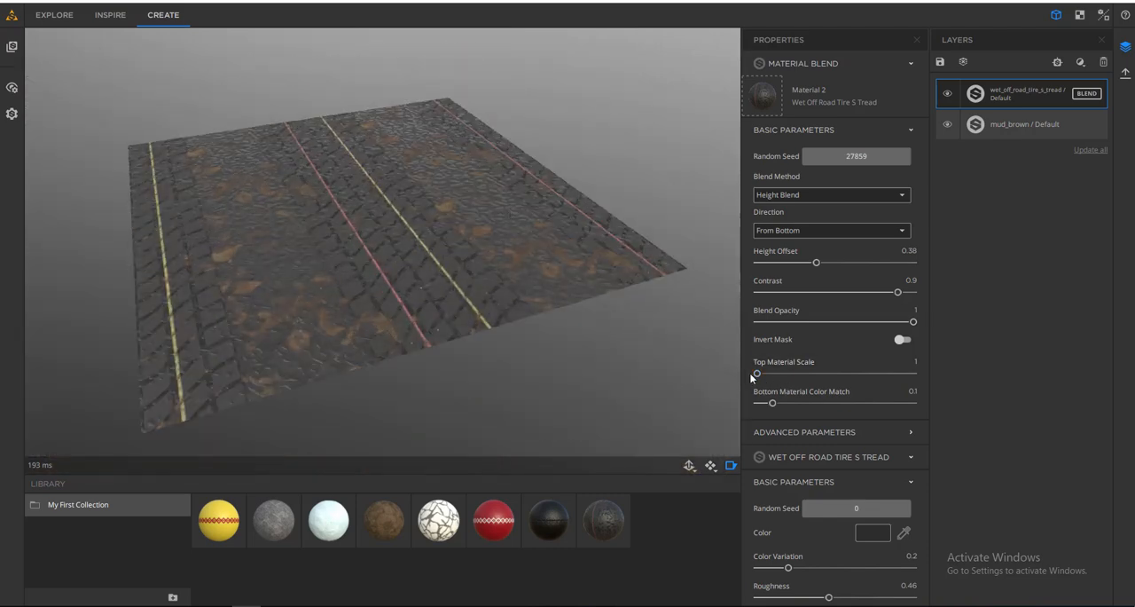
- Try the material blend's top material scale at 4 and at 2
left_click_drag(758, 374, 786, 380)
left_click_drag(779, 376, 809, 376)
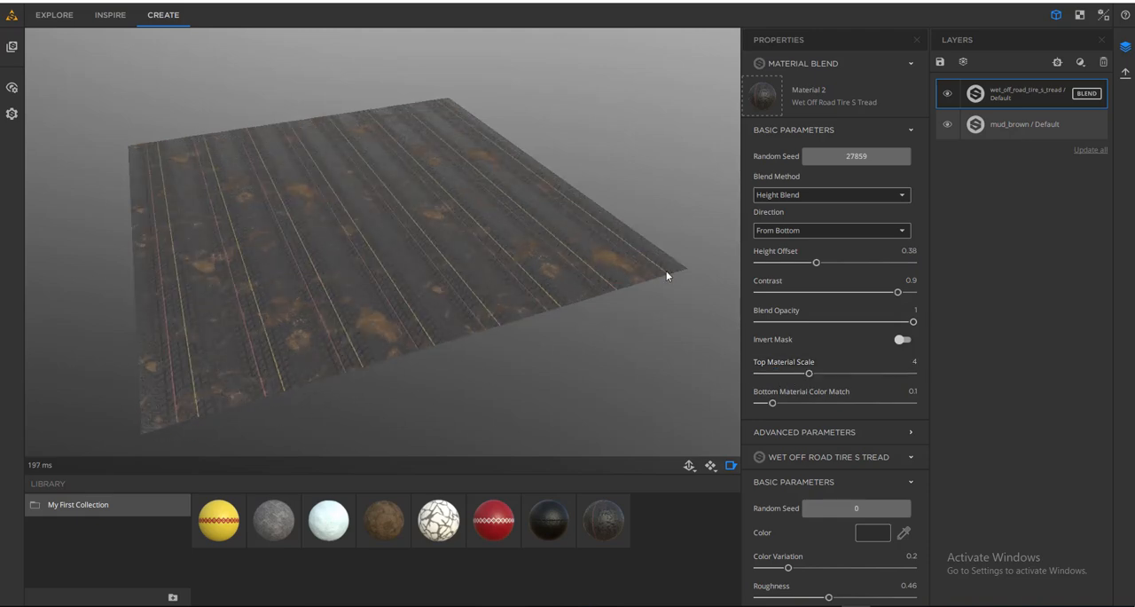
left_click_drag(807, 376, 776, 376)
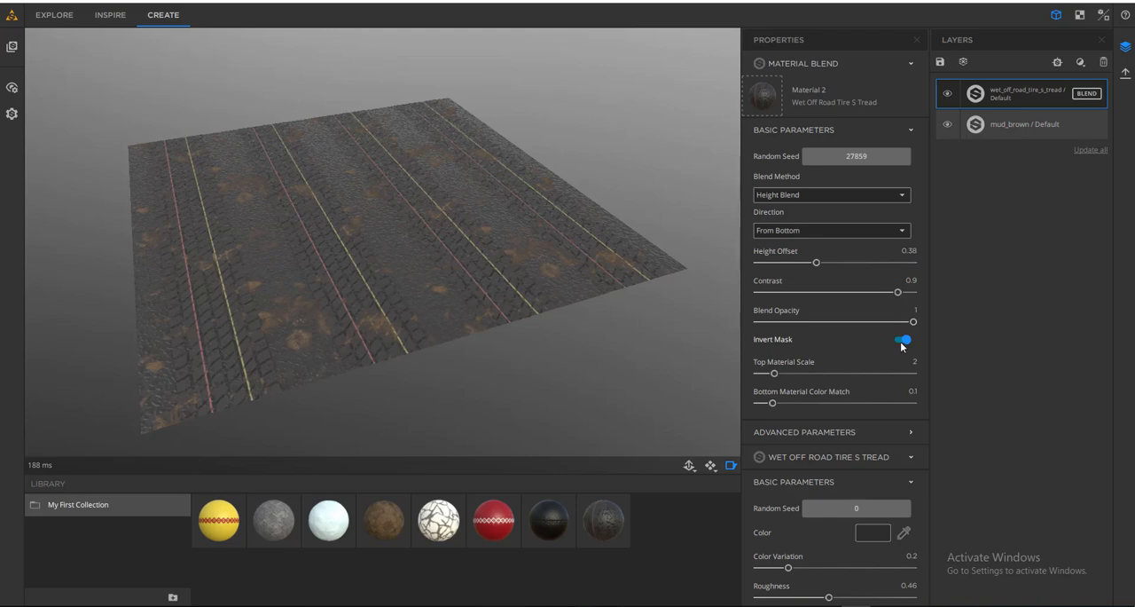
- Toggle the blend's Invert Mask repeatedly to compare the surface, leaving it on, and return the top material scale to 1
left_click(903, 341)
left_click(903, 340)
left_click(904, 341)
left_click(908, 342)
left_click(901, 342)
left_click(903, 341)
left_click_drag(773, 377, 745, 377)
mouse_move(495, 201)
left_mouse_down()
mouse_move(482, 240)
mouse_move(455, 242)
mouse_move(507, 212)
left_mouse_up()
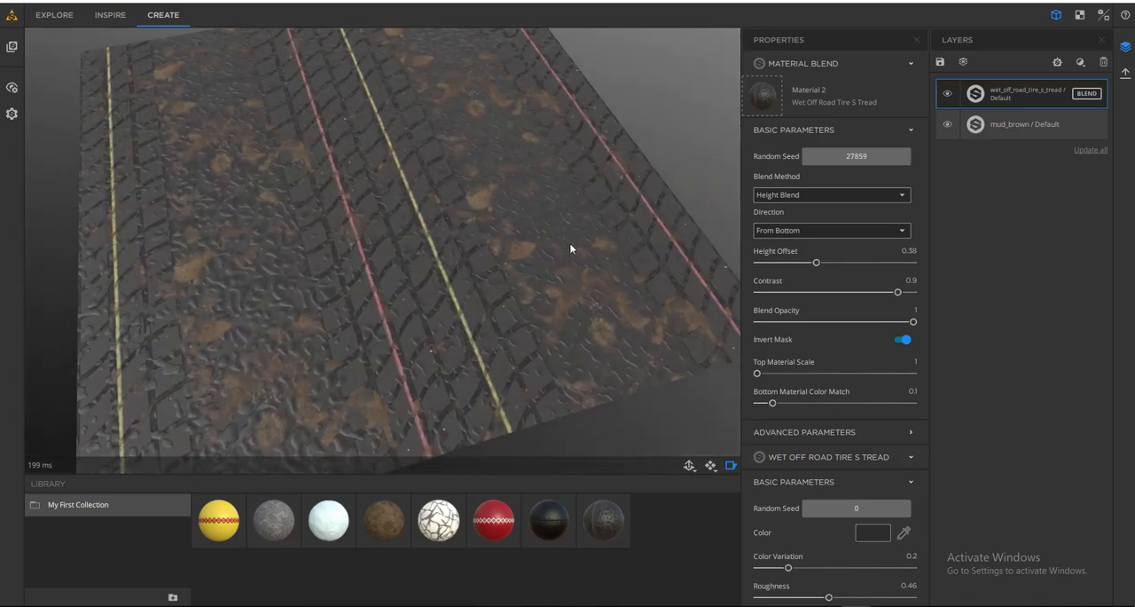
left_click_drag(571, 248, 753, 399)
- Try the blend's Add Height Adjustment option, look over its height settings, and disable it again
left_click(876, 433)
scroll(842, 337, "down", 2)
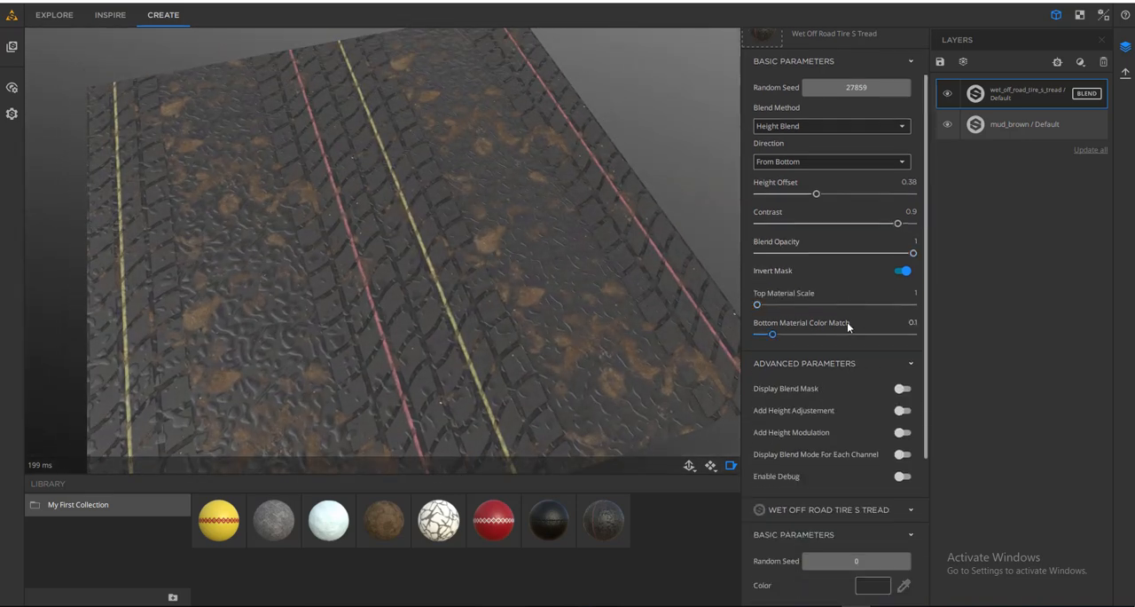
scroll(847, 322, "down", 3)
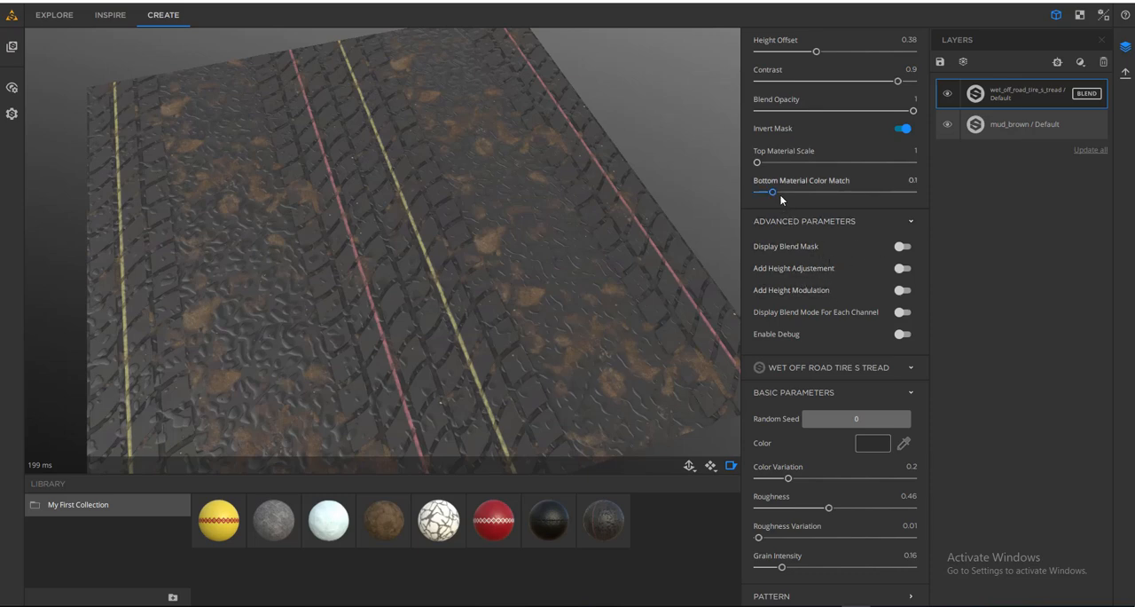
left_click(903, 270)
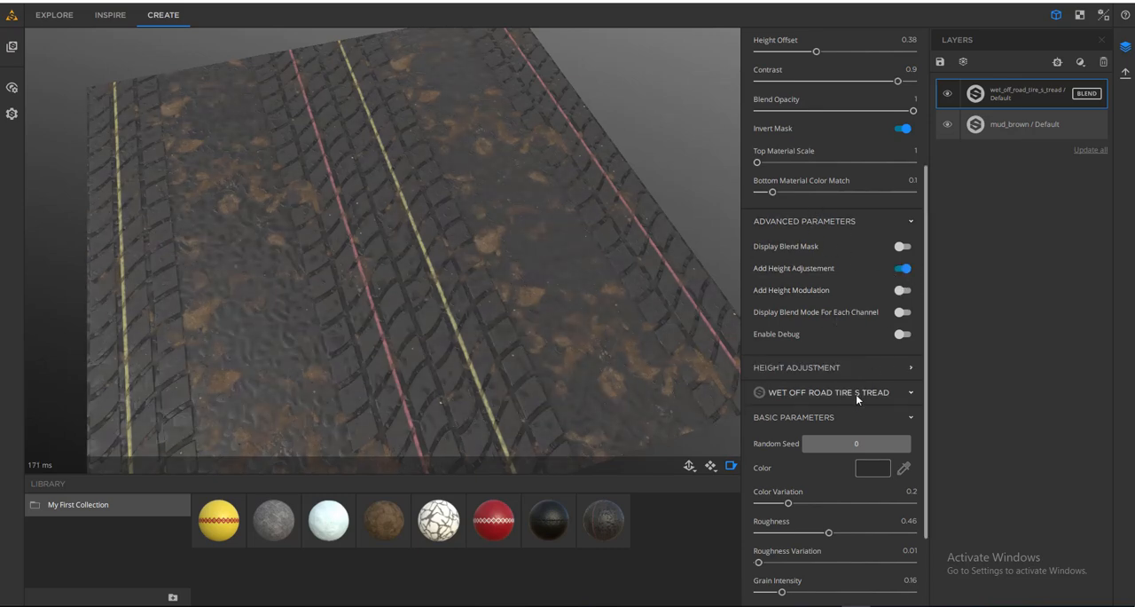
left_click(831, 367)
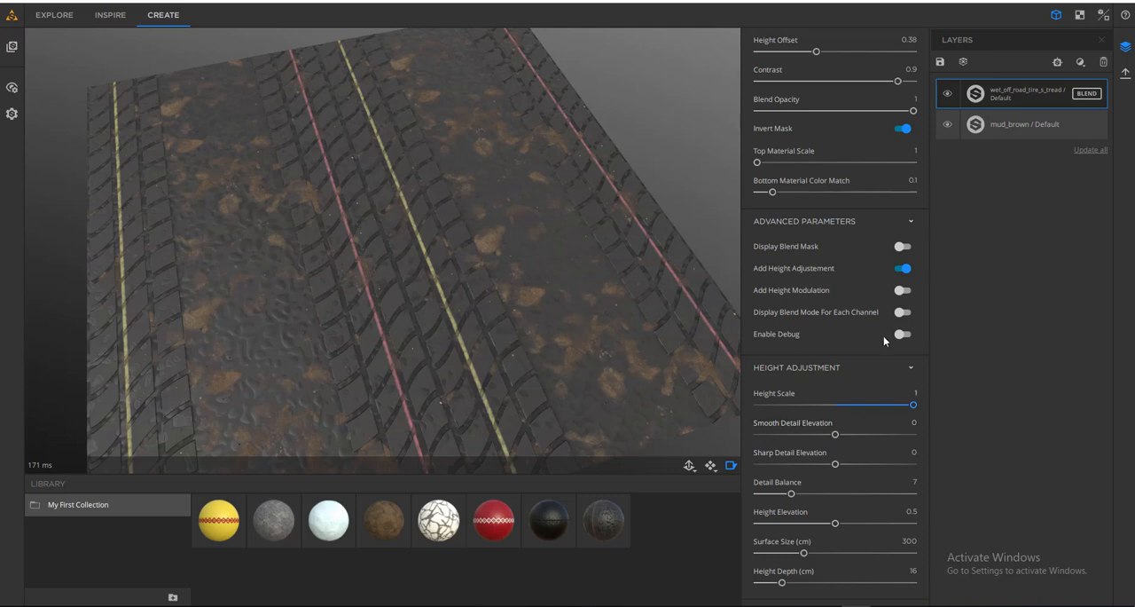
left_click(900, 268)
left_click(799, 221)
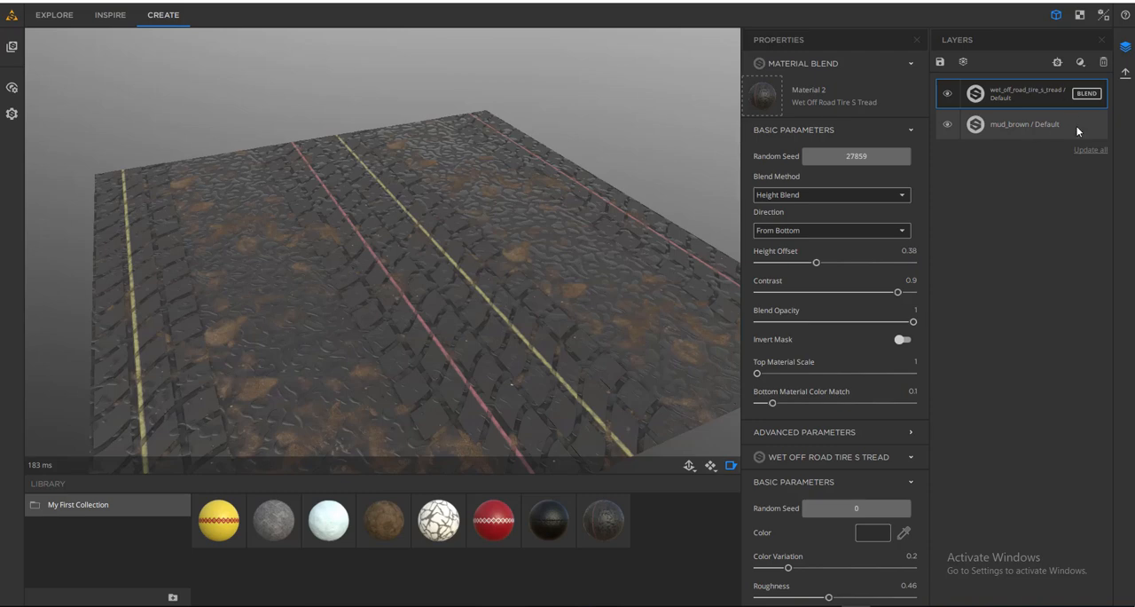
- Add a Color Variation filter above the tire tread layer and set its color count to 4
left_click(1080, 62)
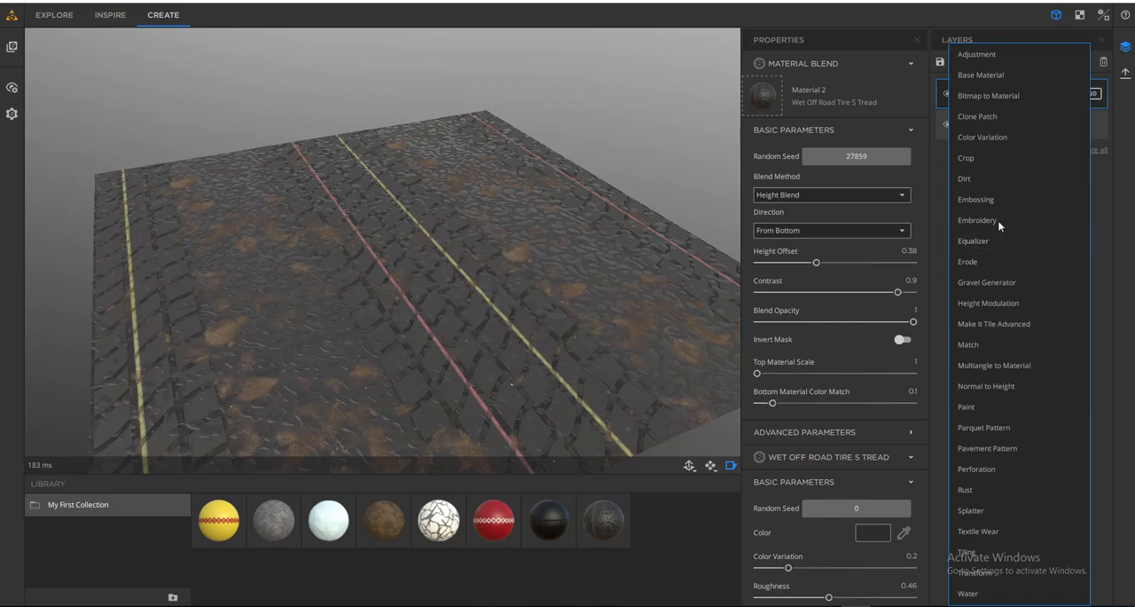
left_click(1003, 138)
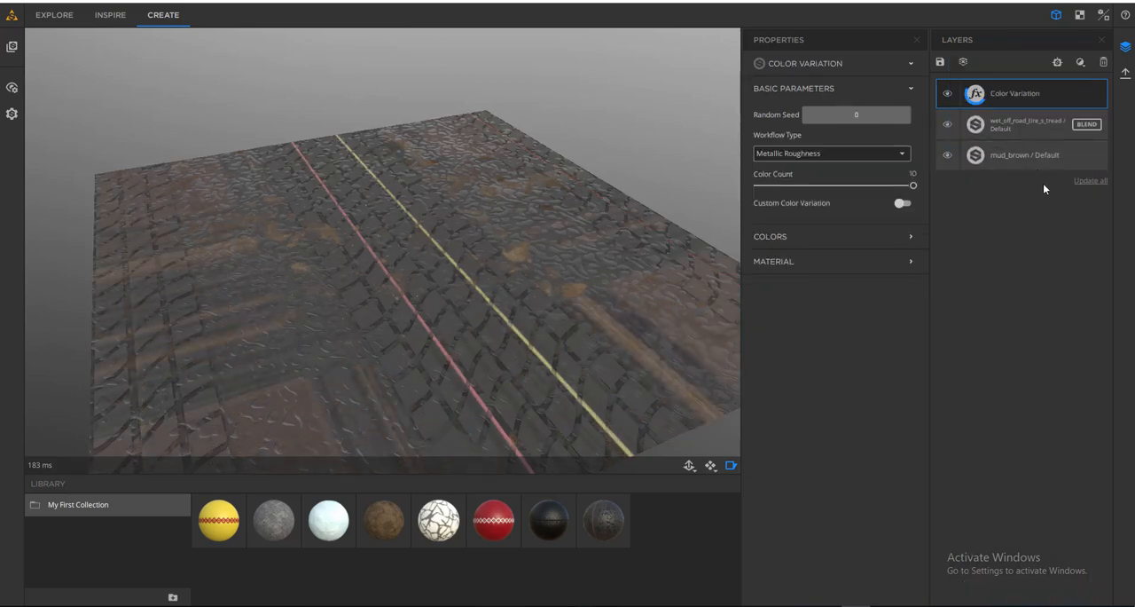
left_click_drag(563, 315, 544, 349)
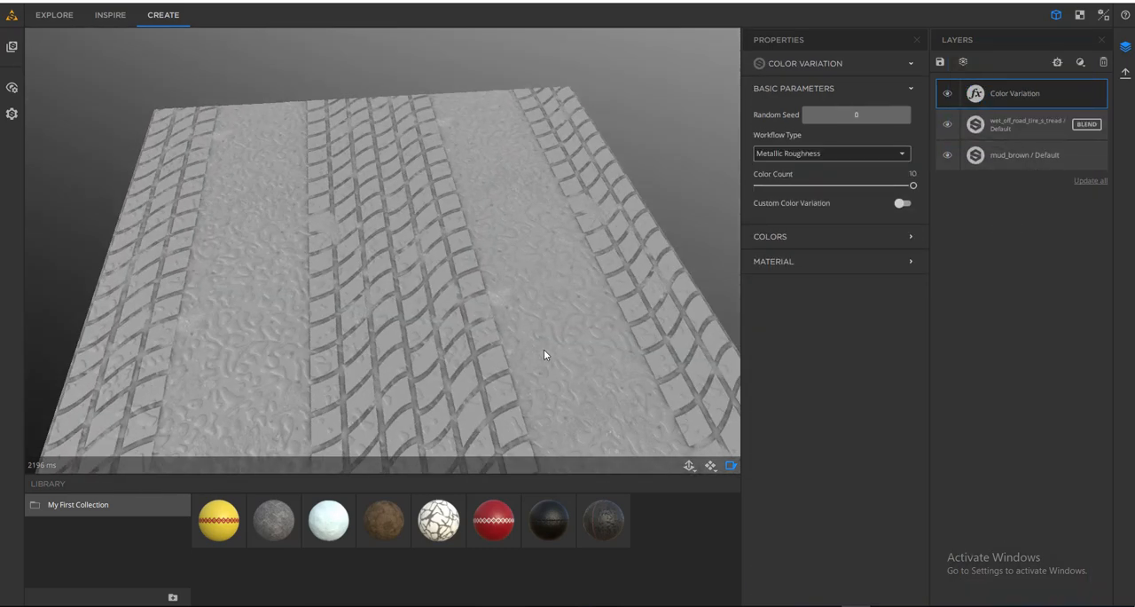
scroll(541, 351, "down", 3)
left_click_drag(524, 258, 465, 304)
scroll(450, 284, "up", 3)
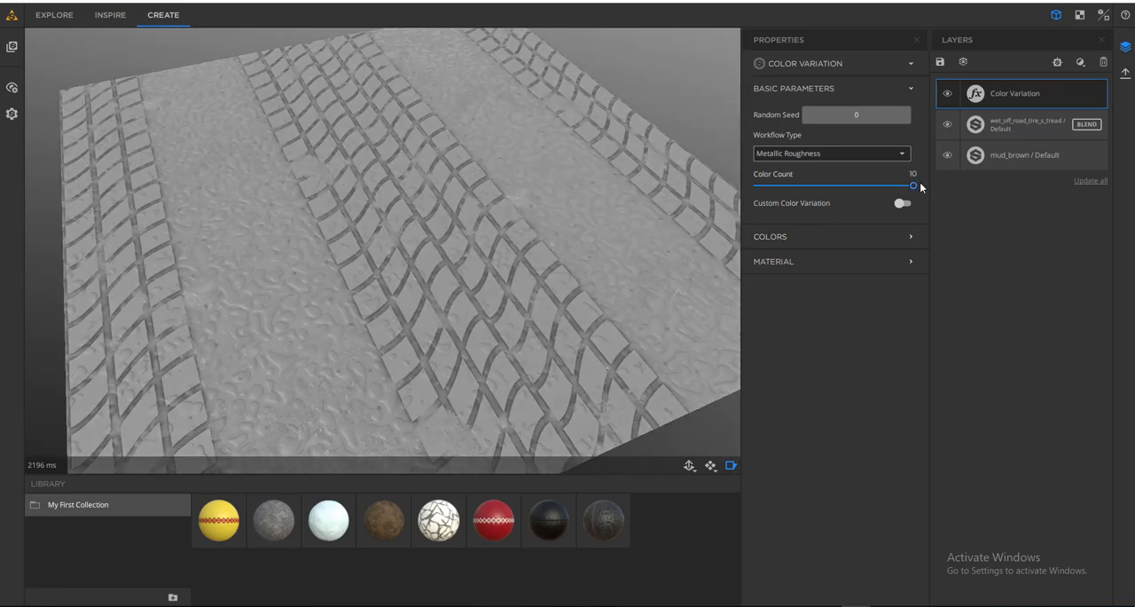
left_click_drag(913, 185, 753, 190)
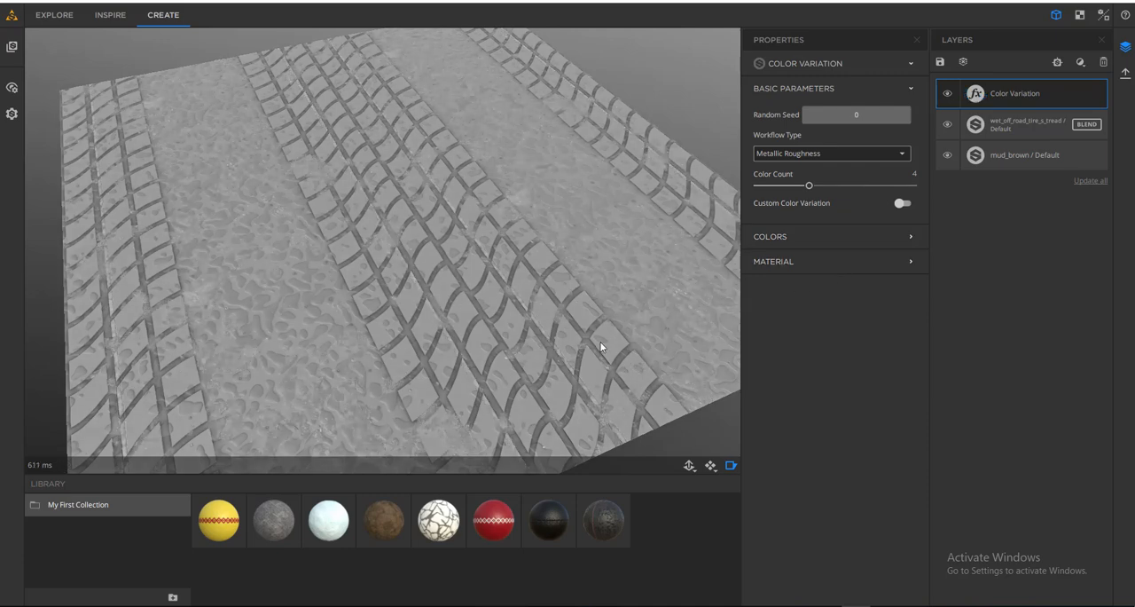
left_click_drag(601, 346, 691, 319)
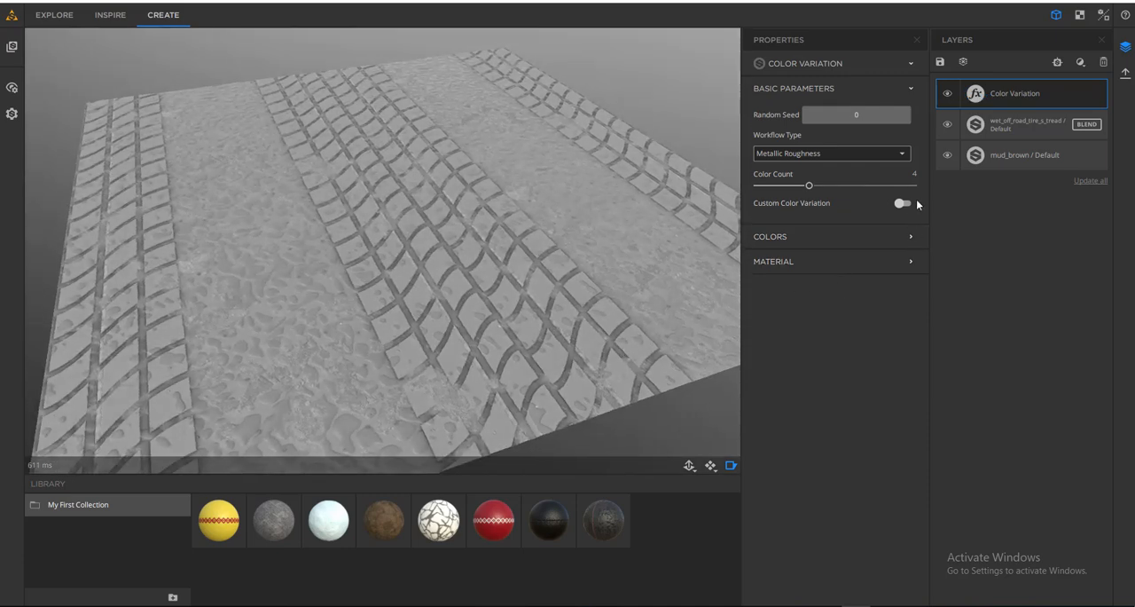
- Set the Color Variation filter's color 1 to orange and color 2 to light green #55ff7f
left_click(837, 238)
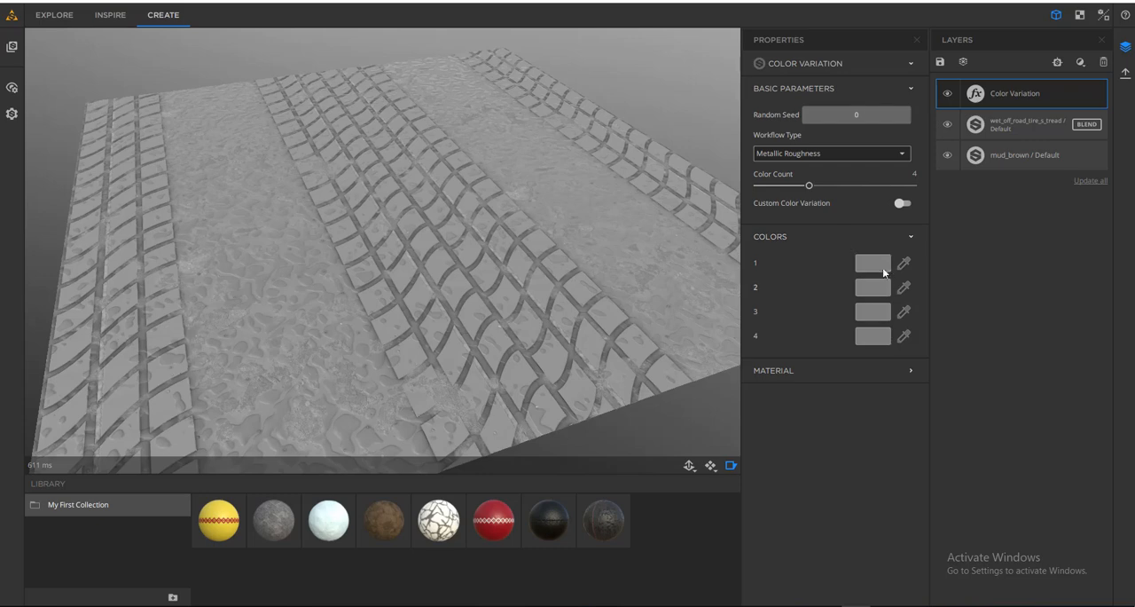
left_click(878, 264)
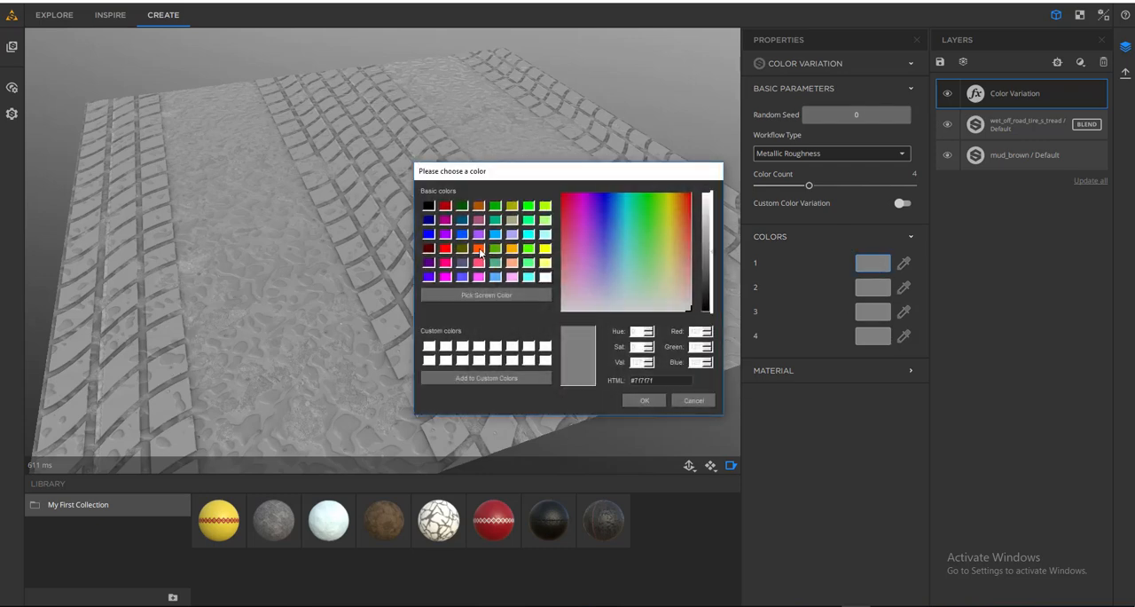
left_click(479, 251)
left_click(645, 400)
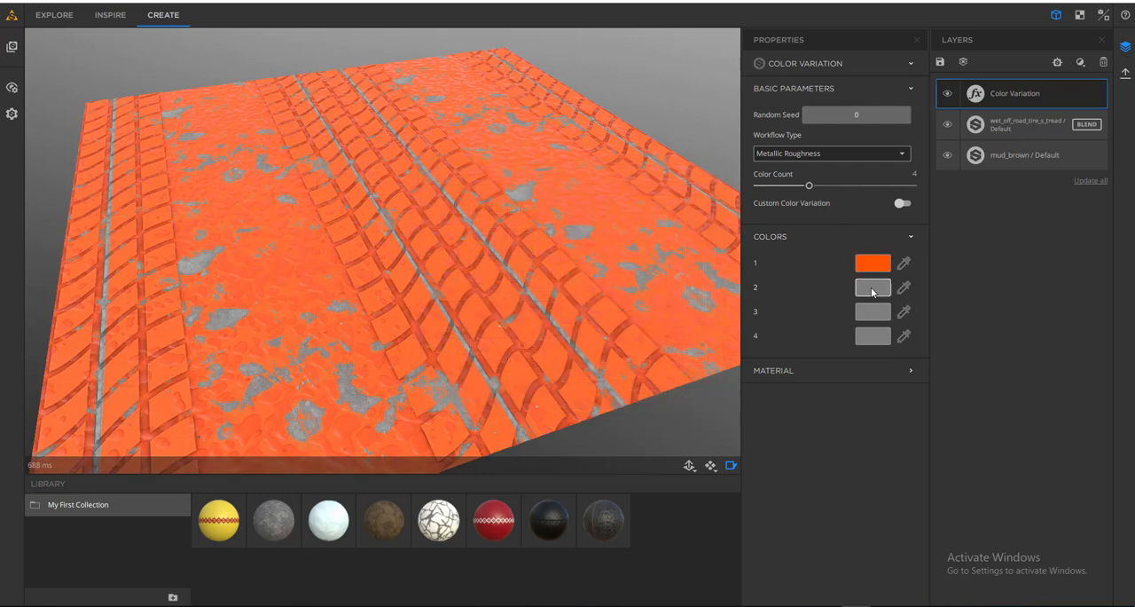
left_click(872, 287)
left_click(529, 263)
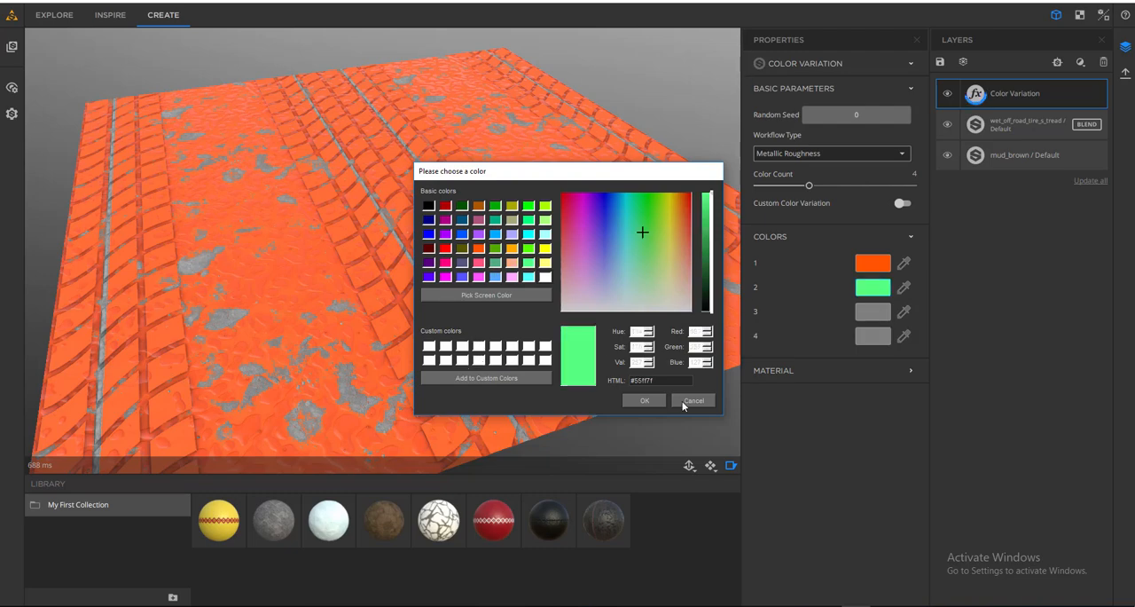
left_click(645, 400)
- Set the Color Variation filter's color 3 to purple #9d0aaa and color 4 to dark blue
left_click(872, 311)
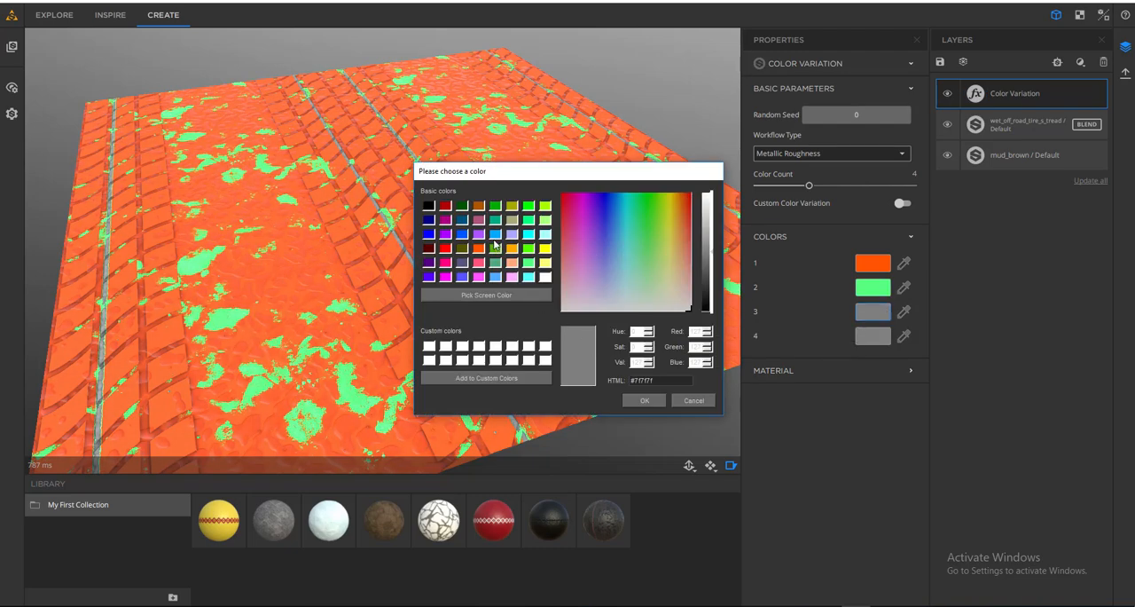
left_click(481, 207)
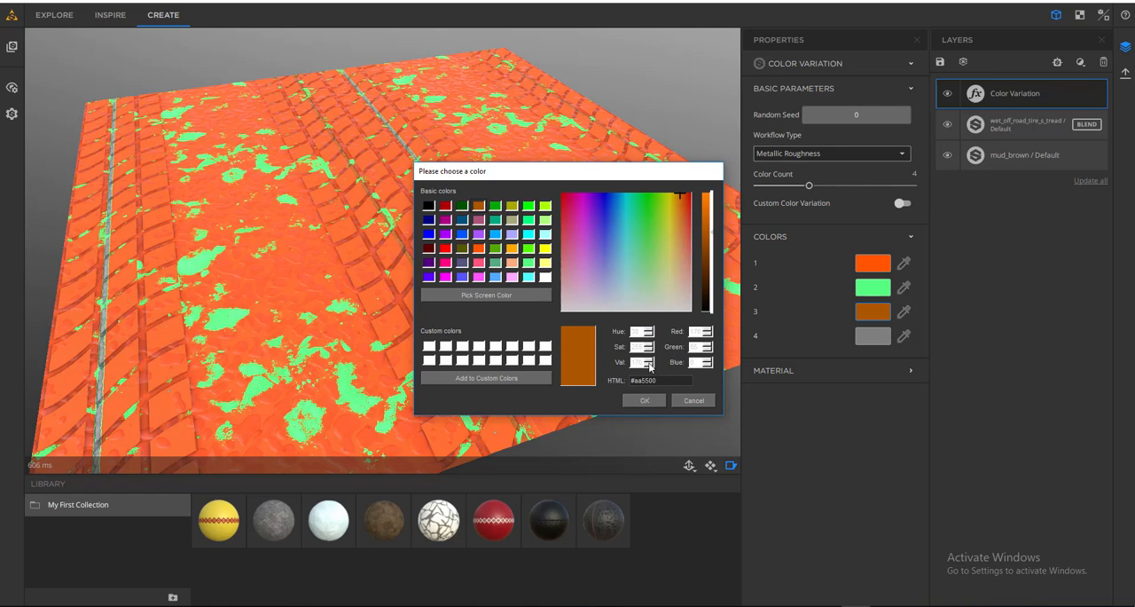
left_click(588, 202)
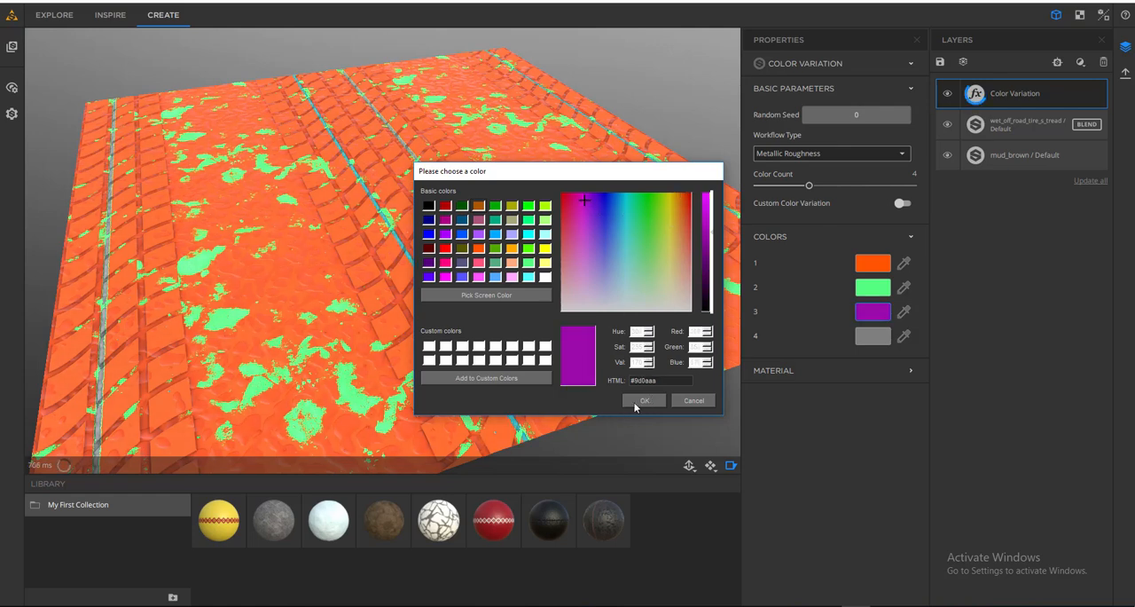
left_click(637, 400)
left_click(873, 335)
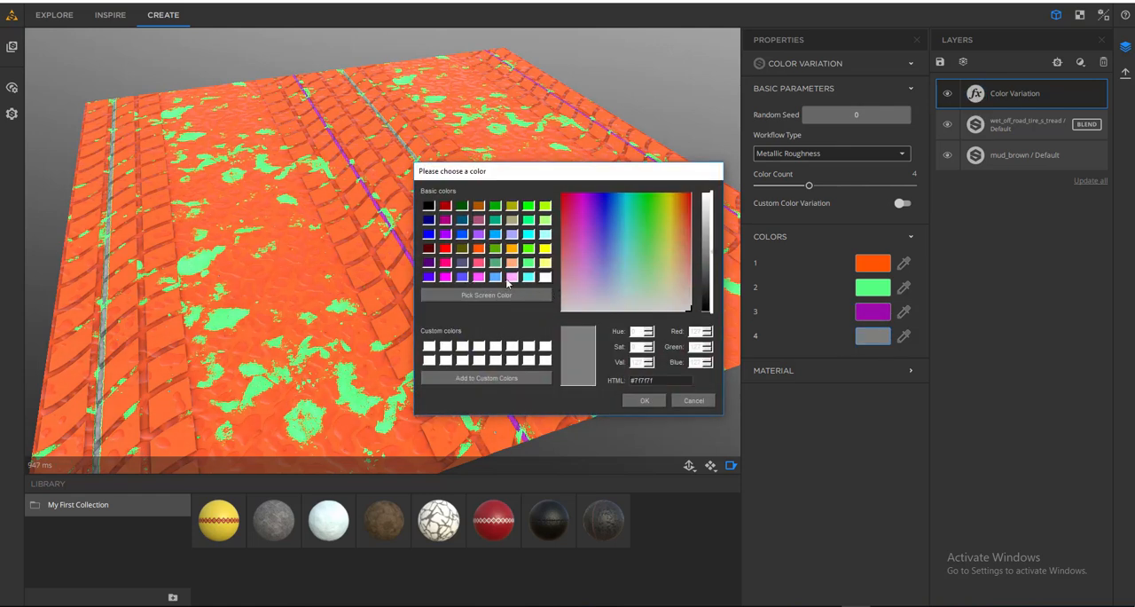
left_click(603, 202)
left_click(646, 400)
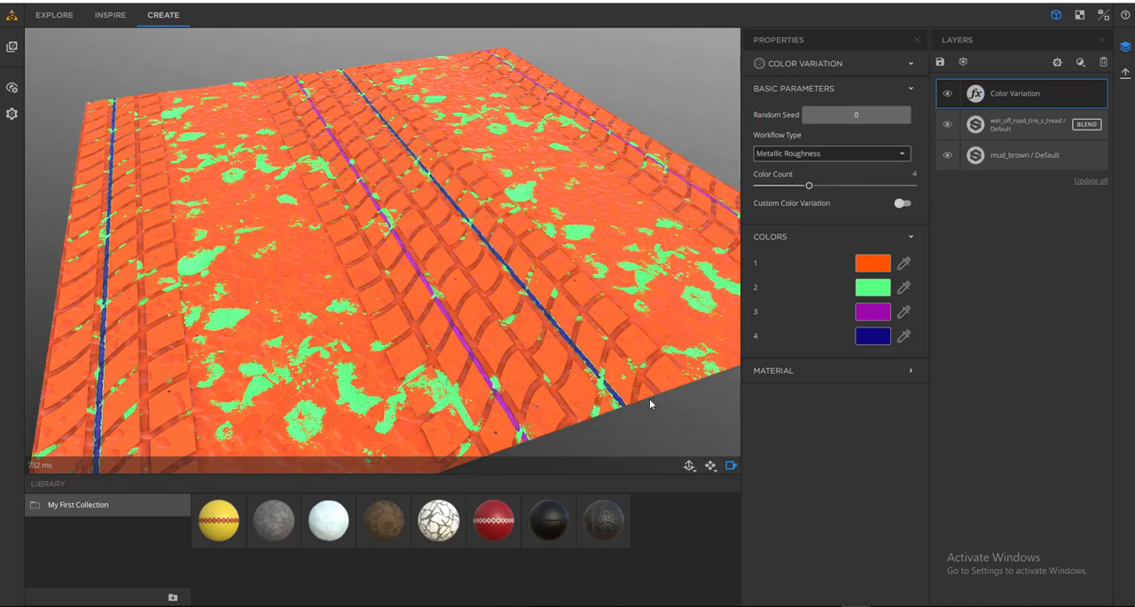
left_click_drag(539, 304, 688, 276)
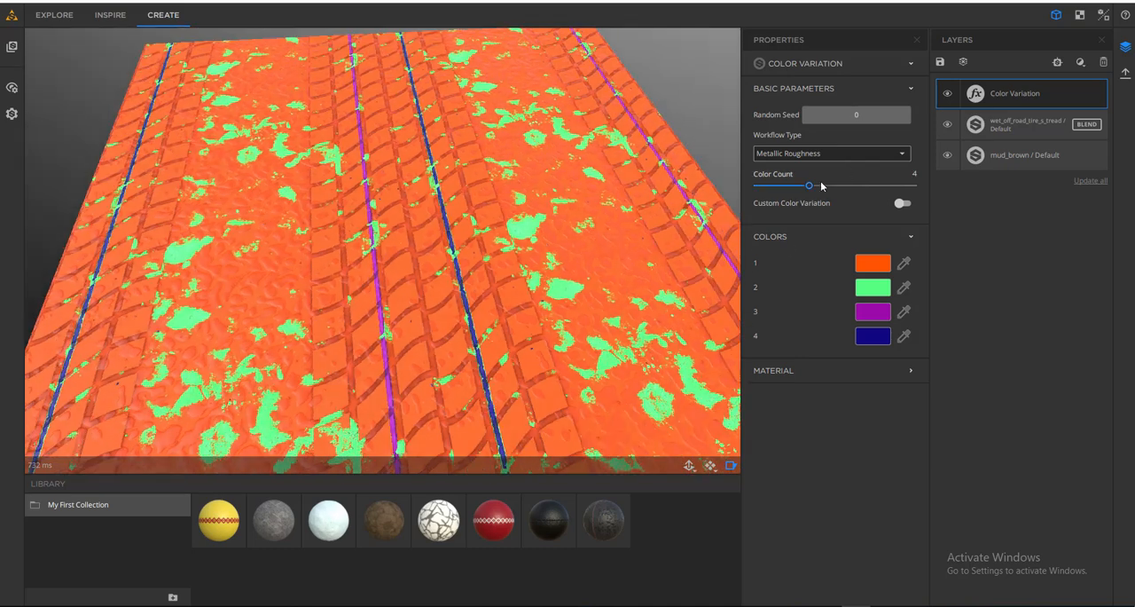
- Try color counts of 2 and 8 on the Color Variation filter, ending with 7
left_click_drag(809, 189, 774, 188)
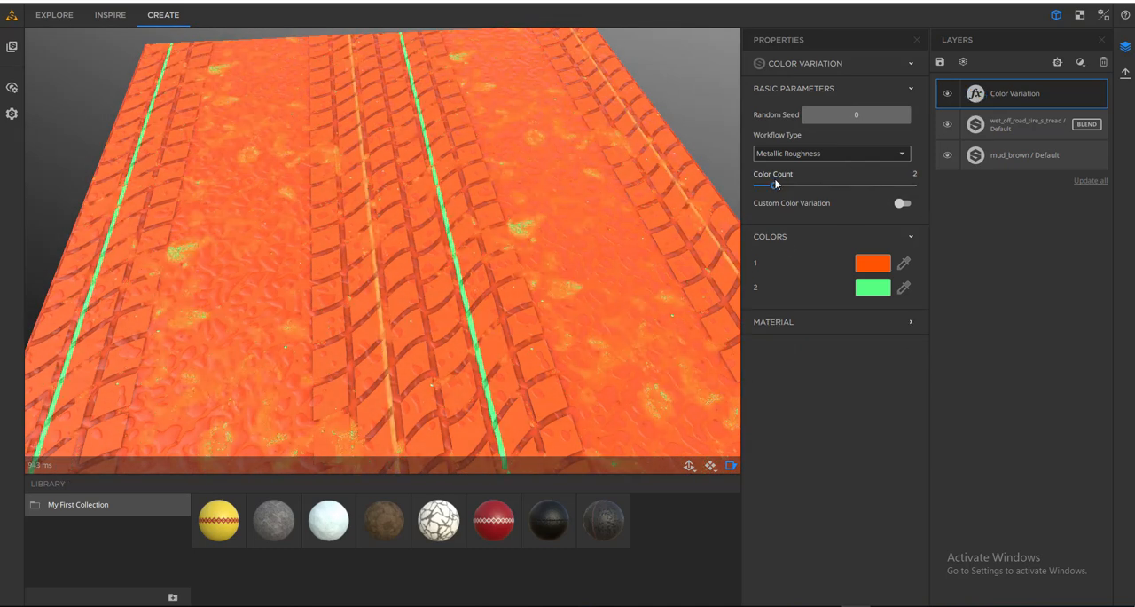
left_click_drag(775, 183, 878, 186)
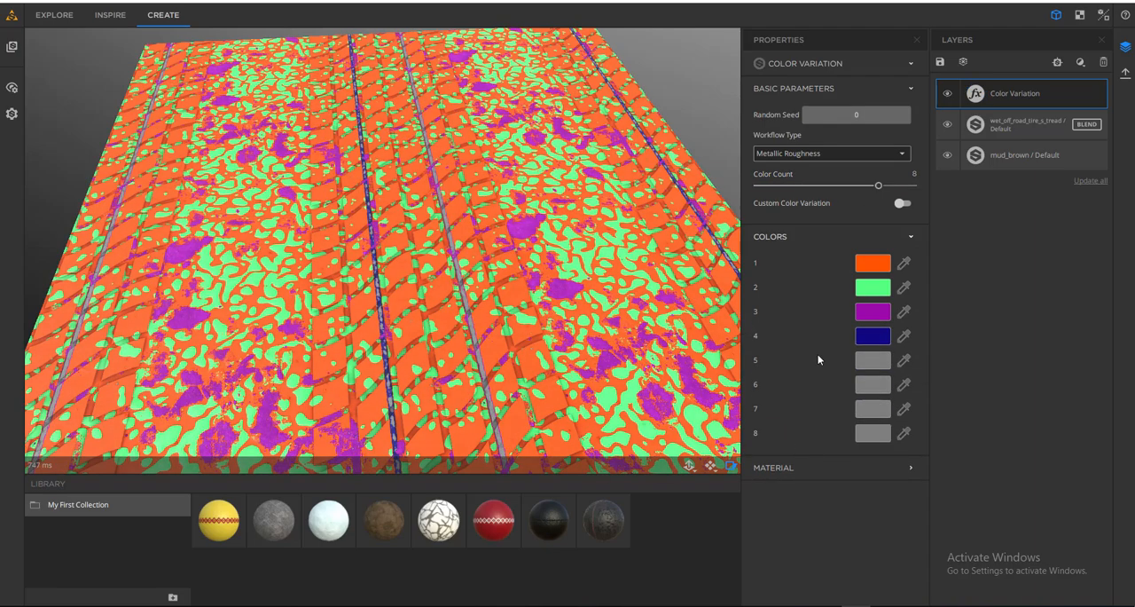
mouse_move(878, 185)
left_mouse_down()
mouse_move(759, 185)
mouse_move(861, 185)
left_mouse_up()
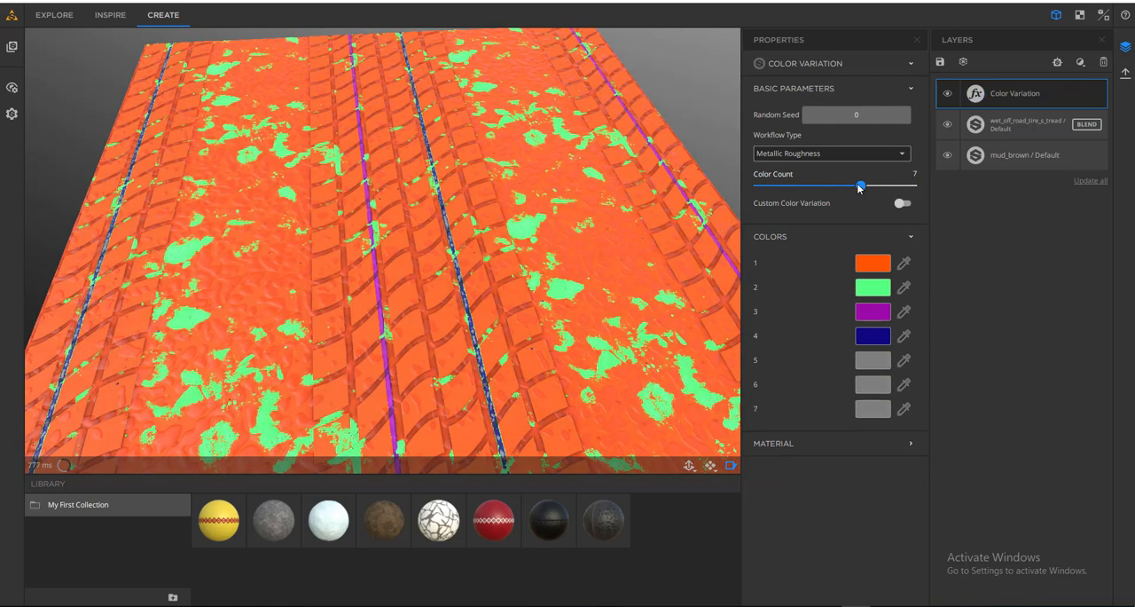
- Set the Color Variation filter's color 5 to magenta and color 6 to bright green
left_click(872, 360)
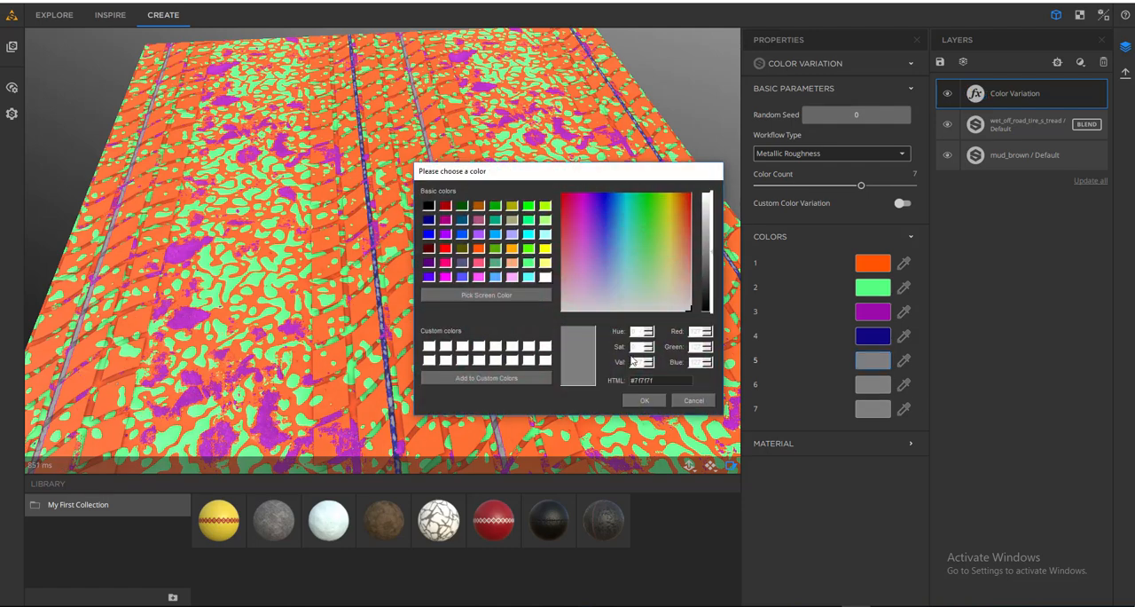
left_click(445, 277)
left_click(645, 400)
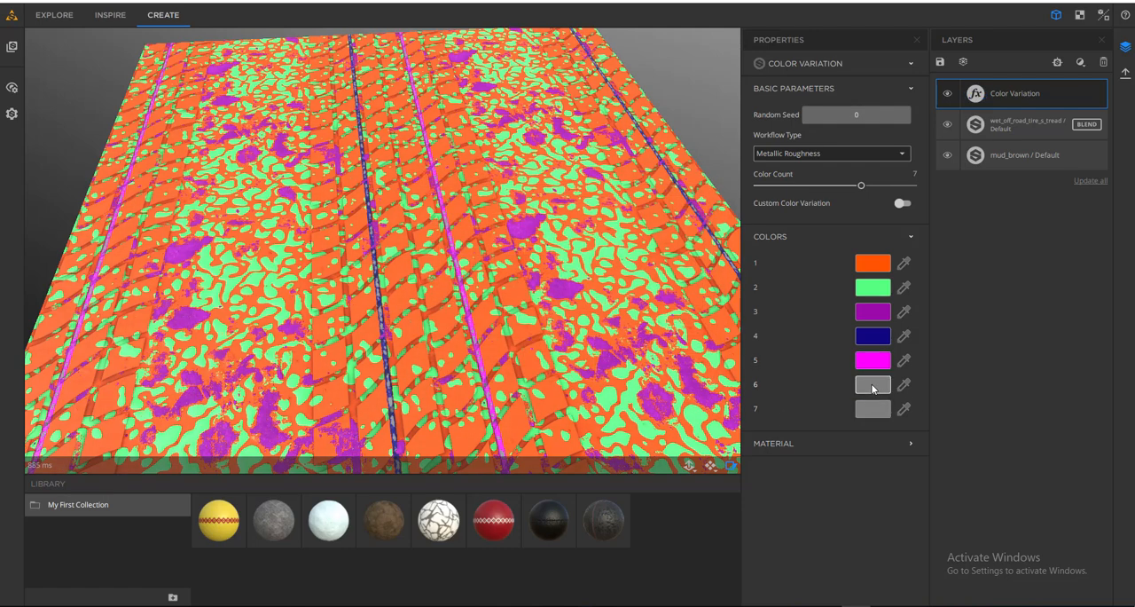
left_click(873, 384)
left_click(580, 207)
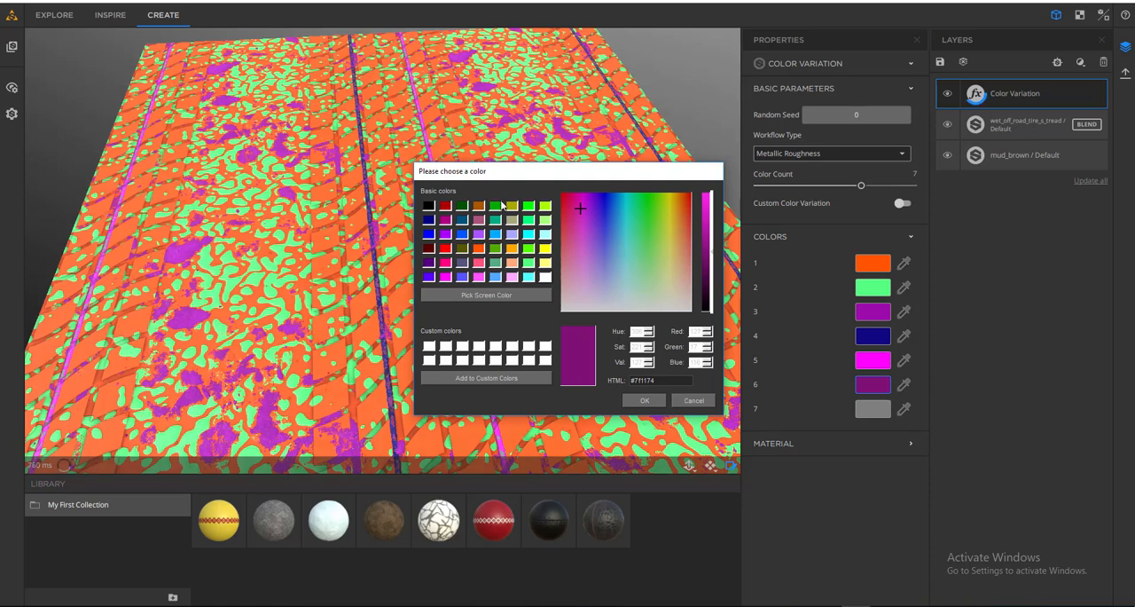
left_click(528, 206)
left_click(648, 400)
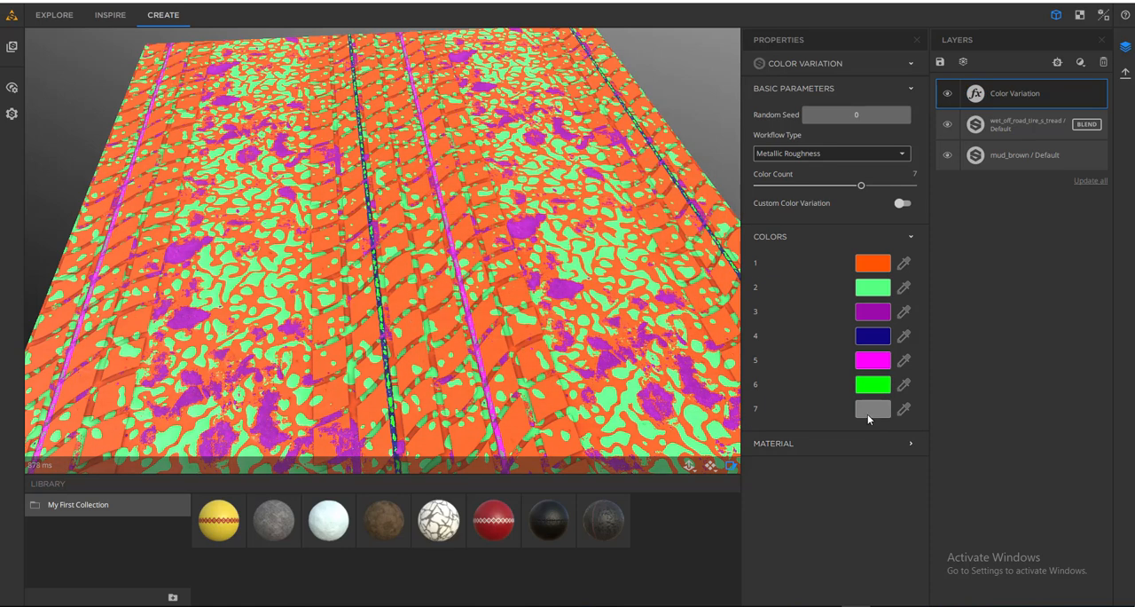
- Set the filter's color 7 to black and reduce the color count to 3, checking the surface
left_click(858, 408)
left_click_drag(706, 264, 712, 329)
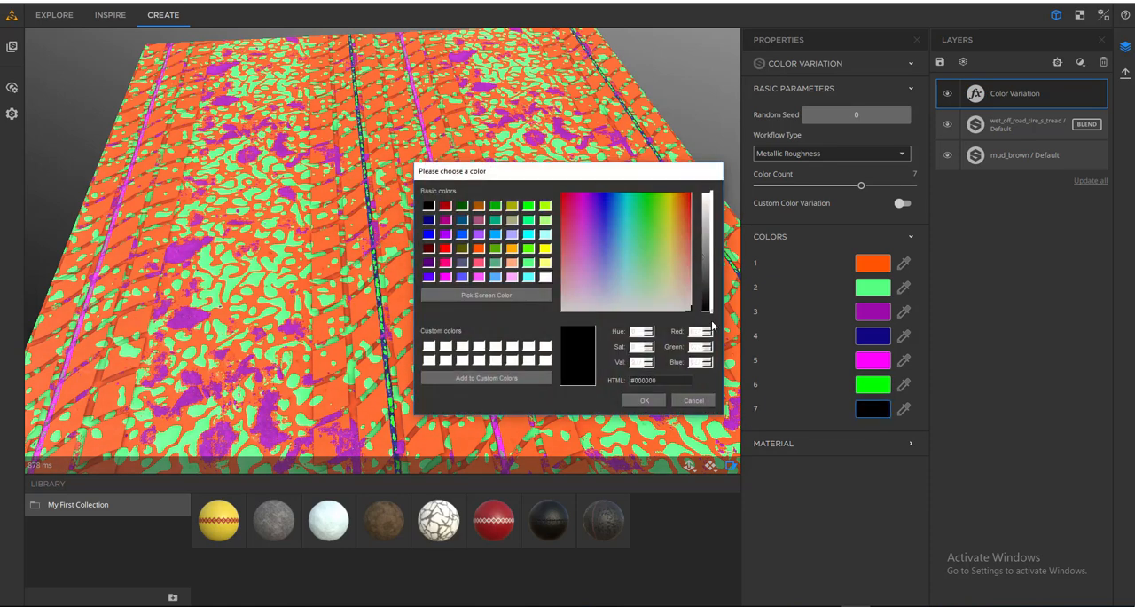
left_click(645, 401)
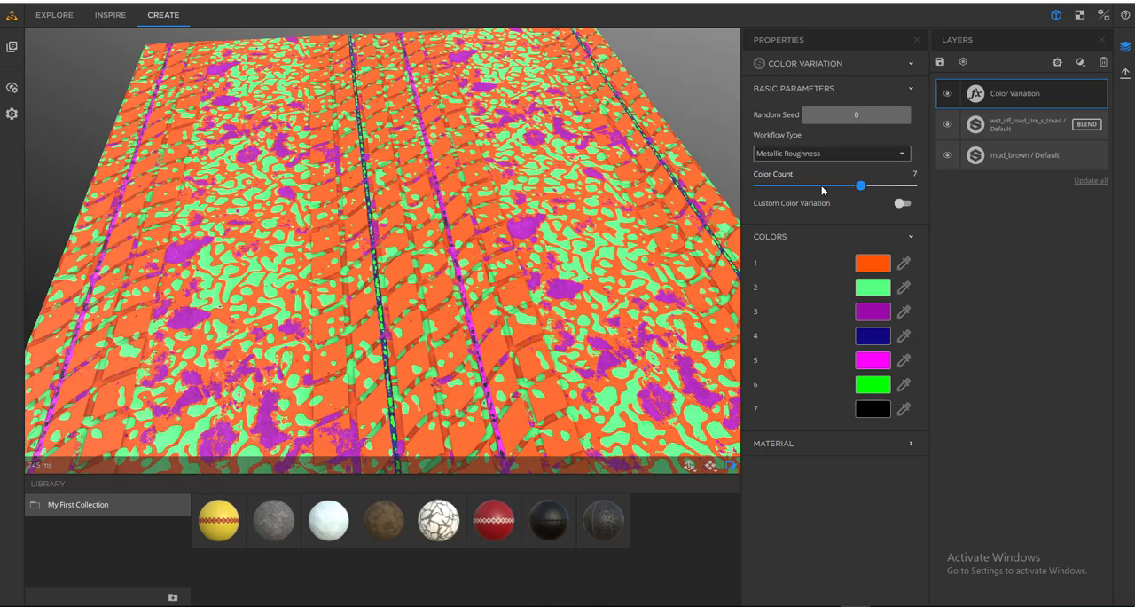
left_click_drag(862, 186, 797, 188)
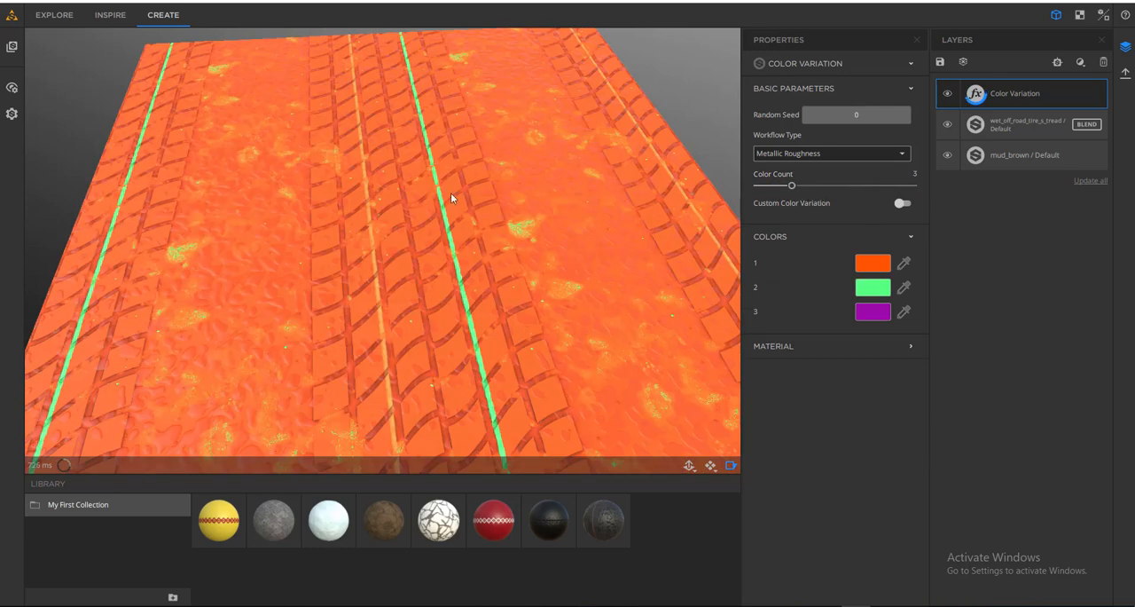
left_click_drag(190, 97, 378, 307)
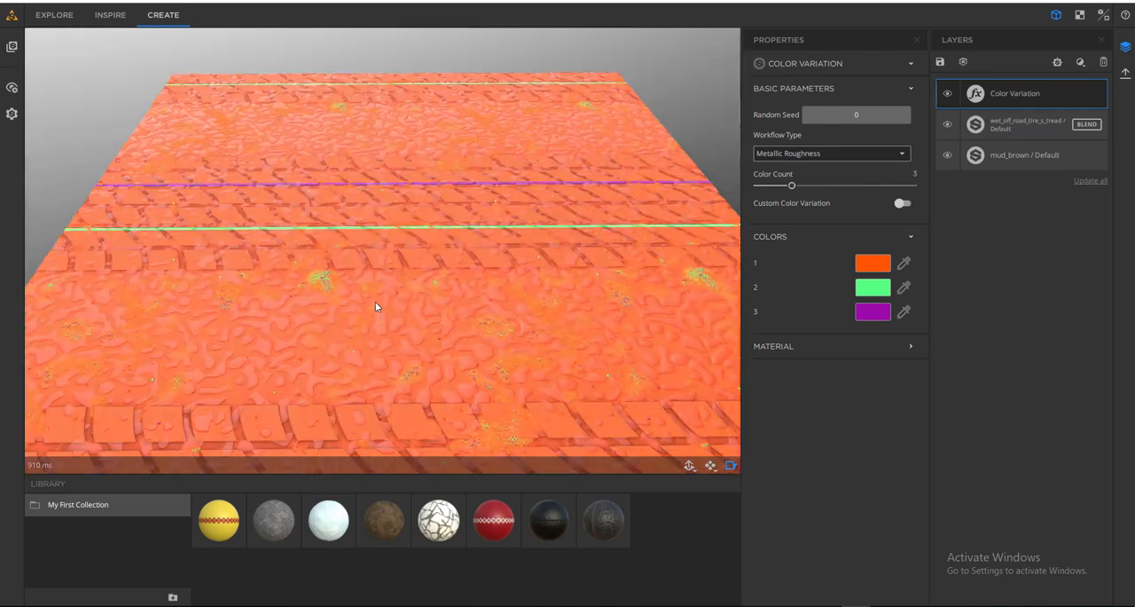
- Try color counts of 5 and 10 on the Color Variation filter, ending with 5
left_click_drag(362, 235, 639, 257)
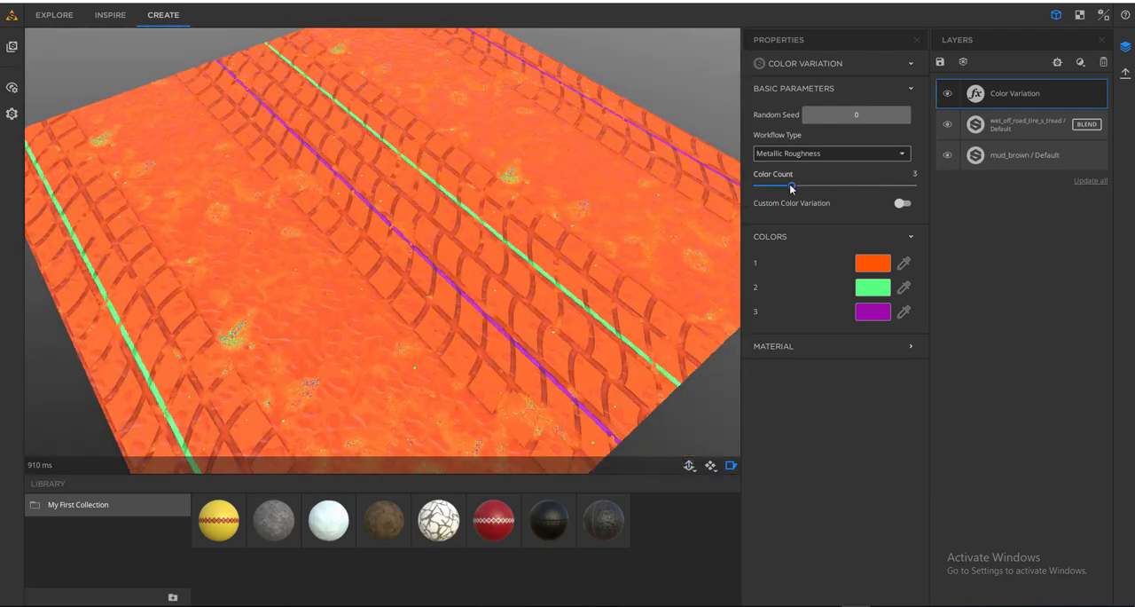
left_click_drag(792, 186, 825, 185)
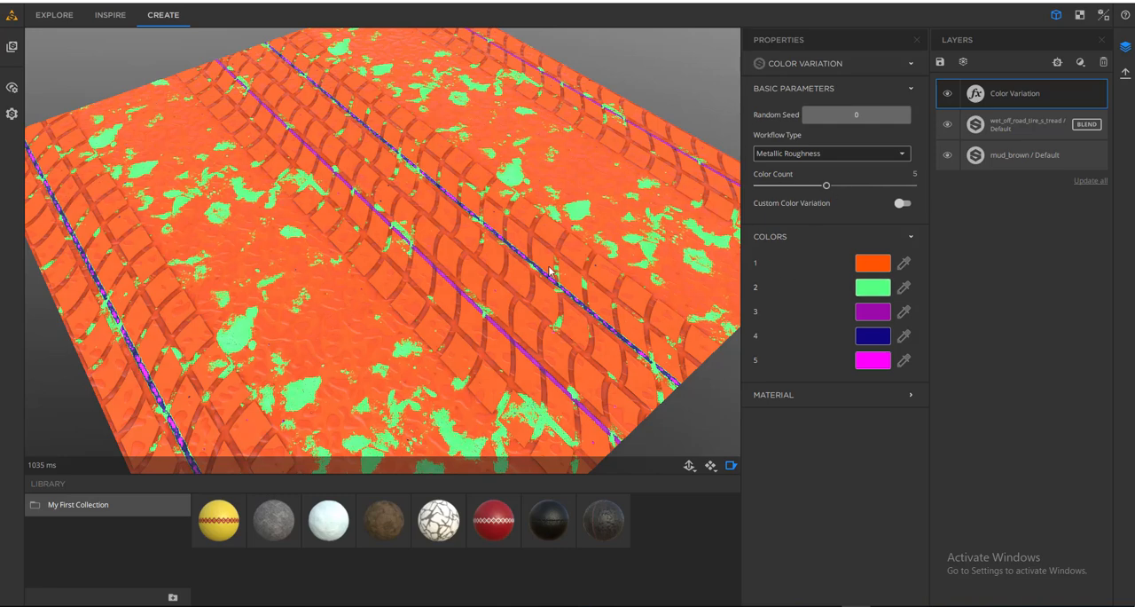
left_click_drag(608, 310, 549, 303)
left_click_drag(834, 187, 931, 186)
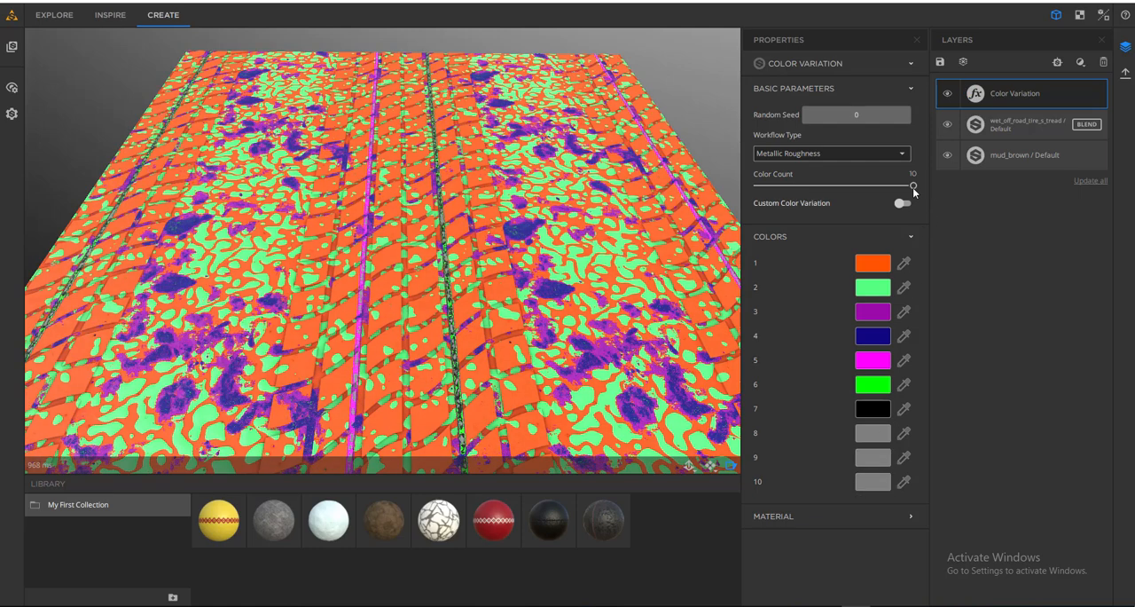
left_click_drag(913, 186, 824, 190)
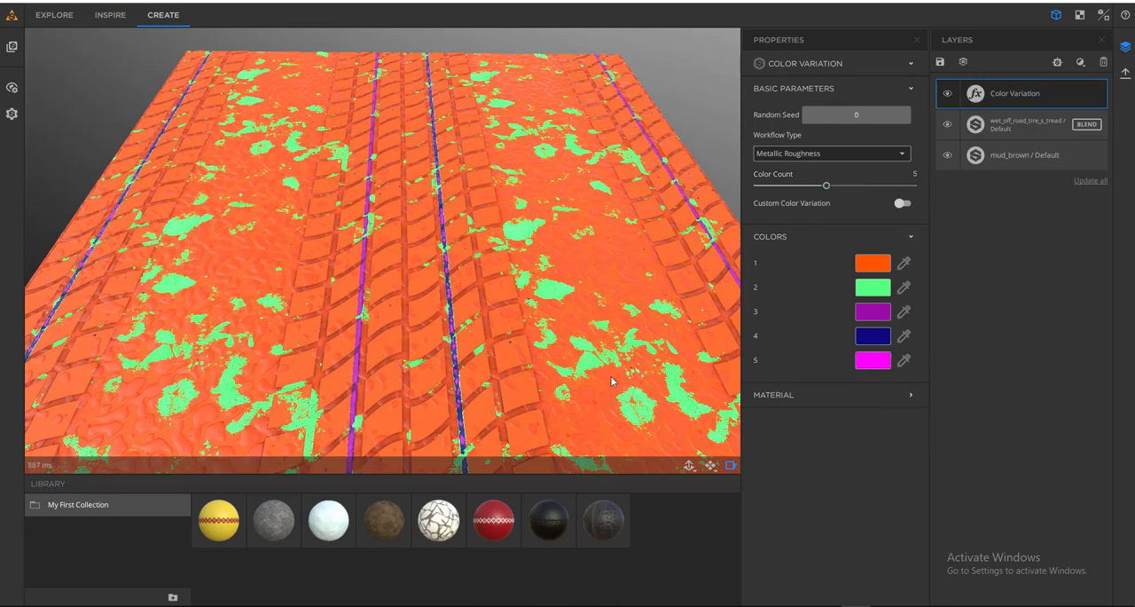
- Randomize the Color Variation filter's seed to 9208 and inspect the recolored surface from several angles
left_click(856, 115)
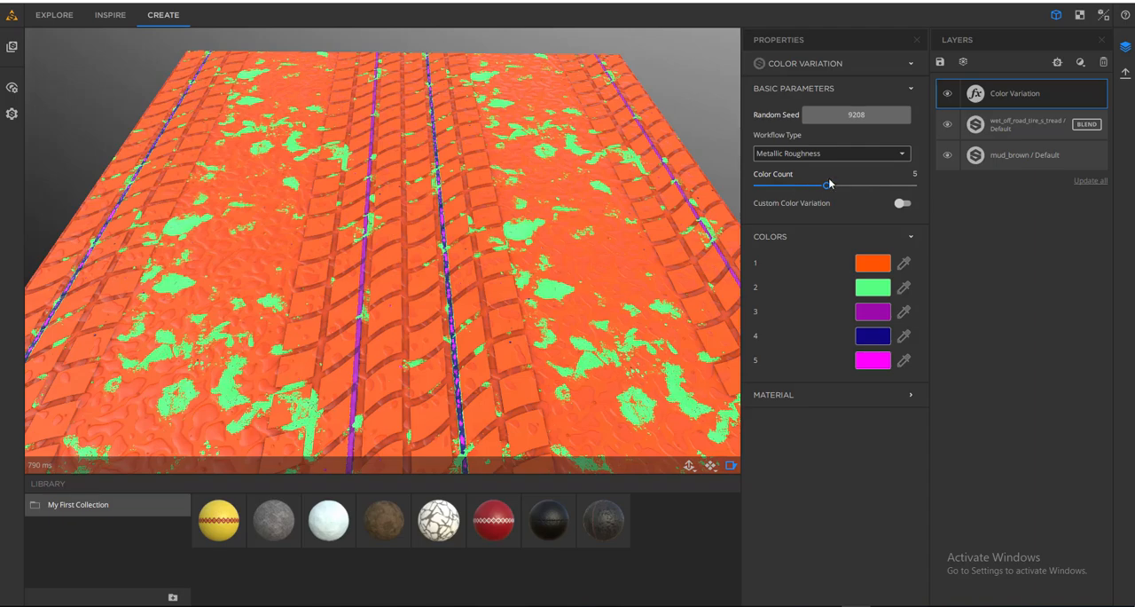
mouse_move(828, 184)
left_mouse_down()
mouse_move(811, 187)
mouse_move(824, 188)
left_mouse_up()
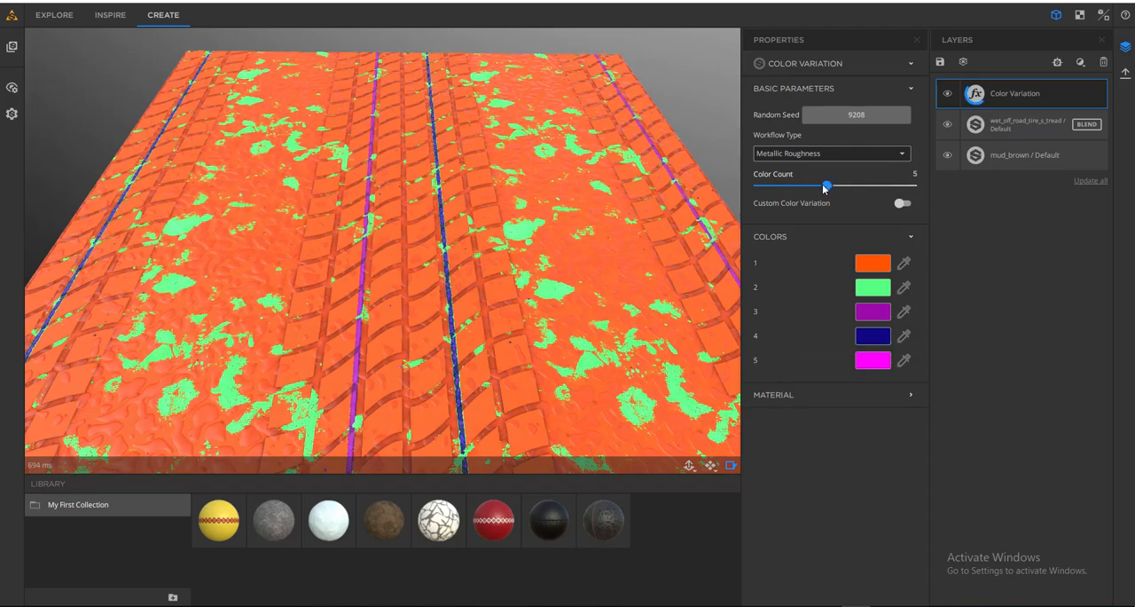
left_click_drag(561, 301, 593, 329)
scroll(458, 282, "down", 3)
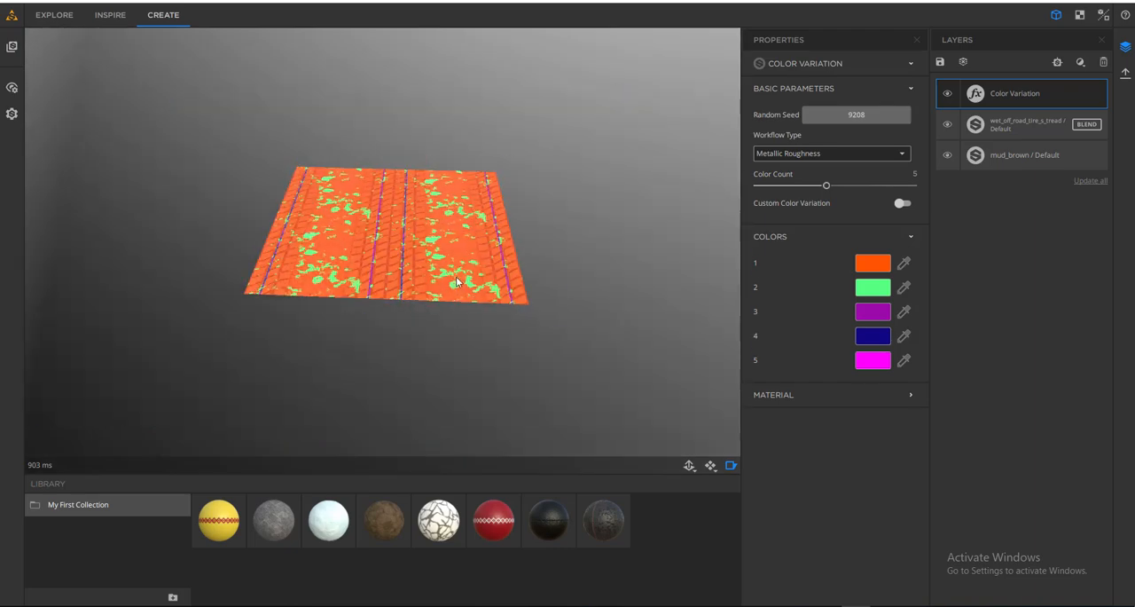
left_click_drag(457, 282, 405, 232)
scroll(404, 233, "up", 4)
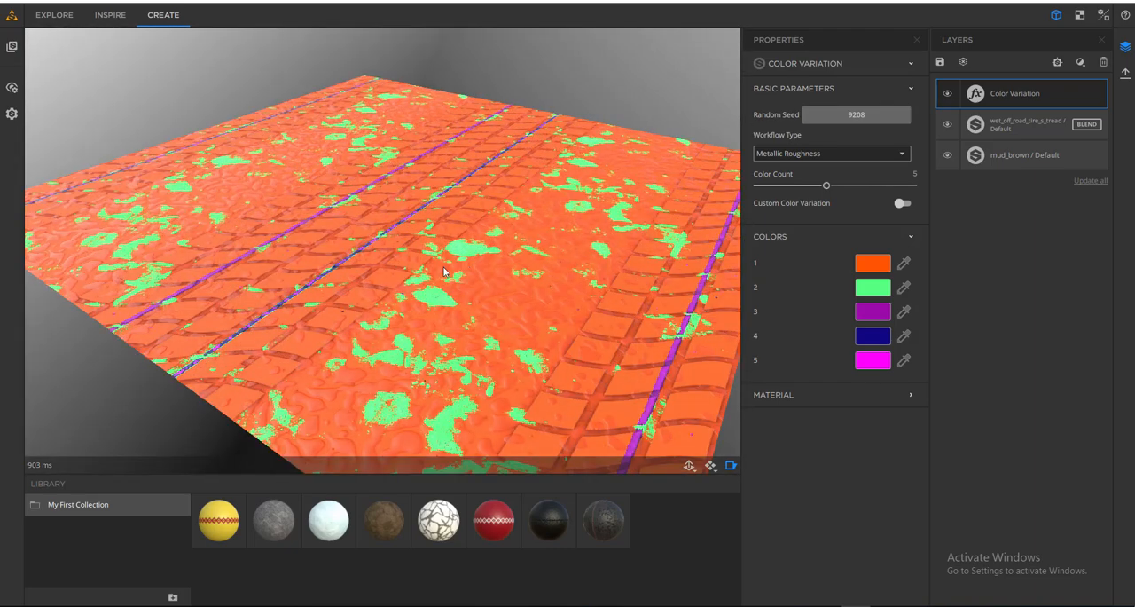
left_click_drag(444, 272, 478, 298)
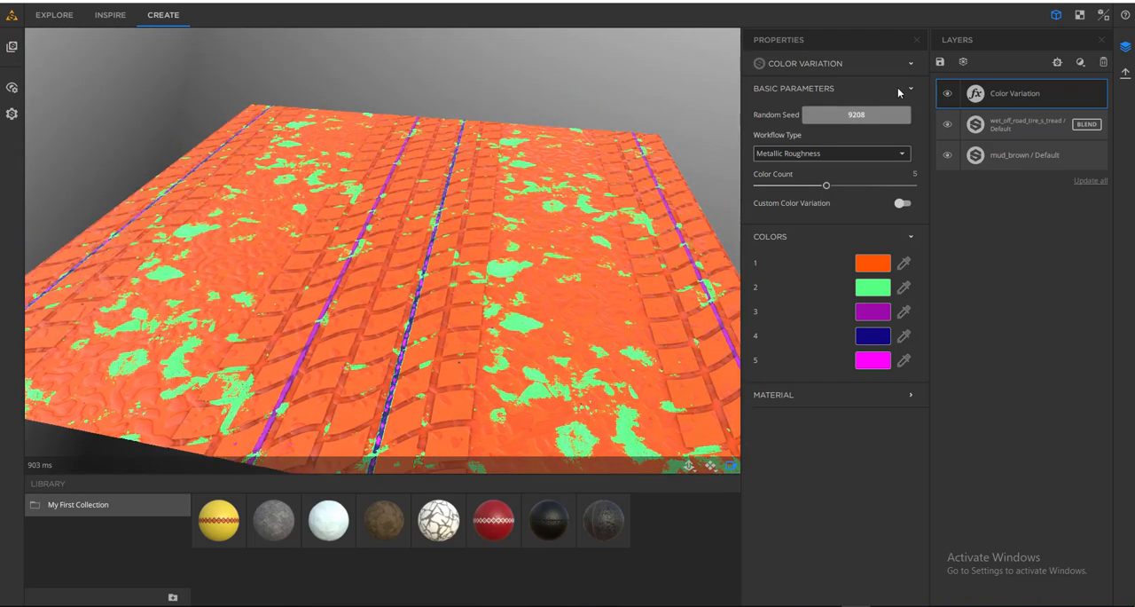
- Hide the Color Variation filter and add a Dirt filter at the top of the layer stack
left_click(947, 94)
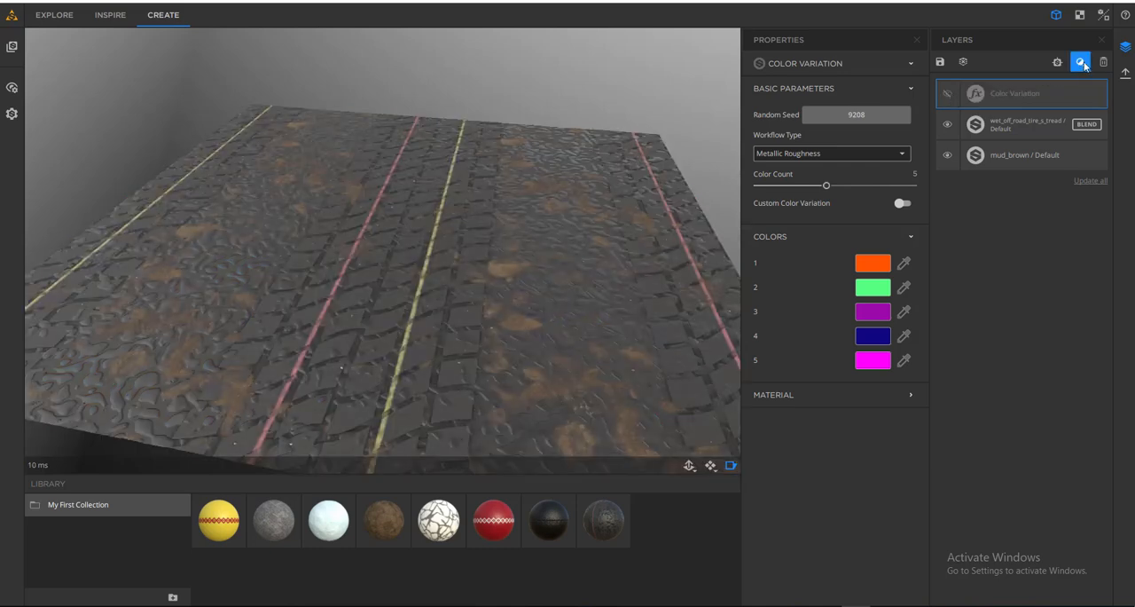
left_click(1081, 62)
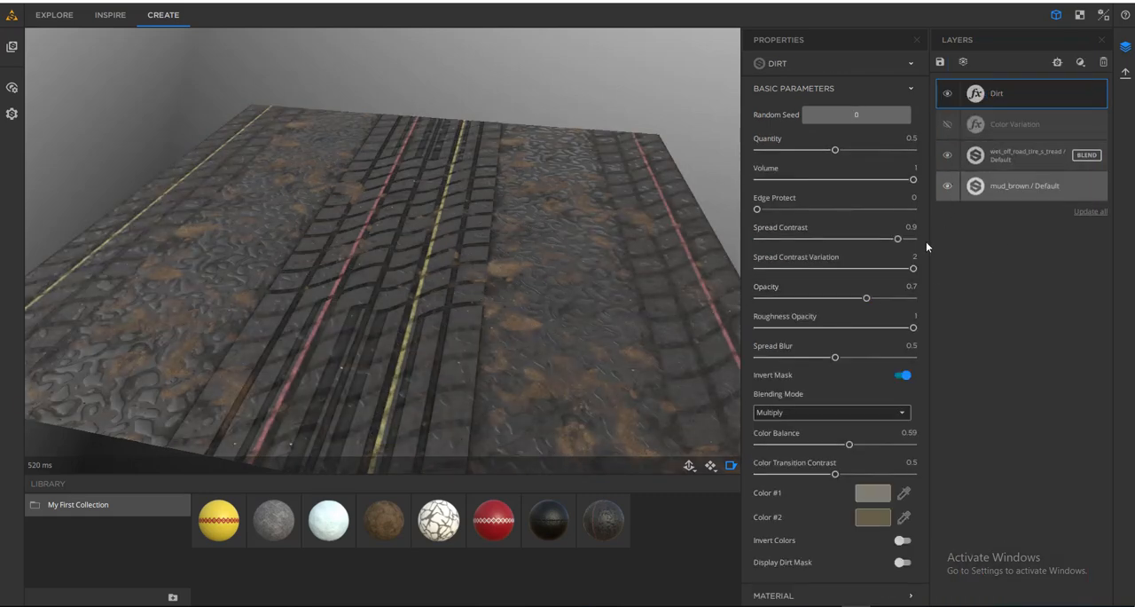
- Hide the mud_brown layer and inspect the dirt on the tire tread surface
left_click(948, 186)
scroll(561, 324, "up", 3)
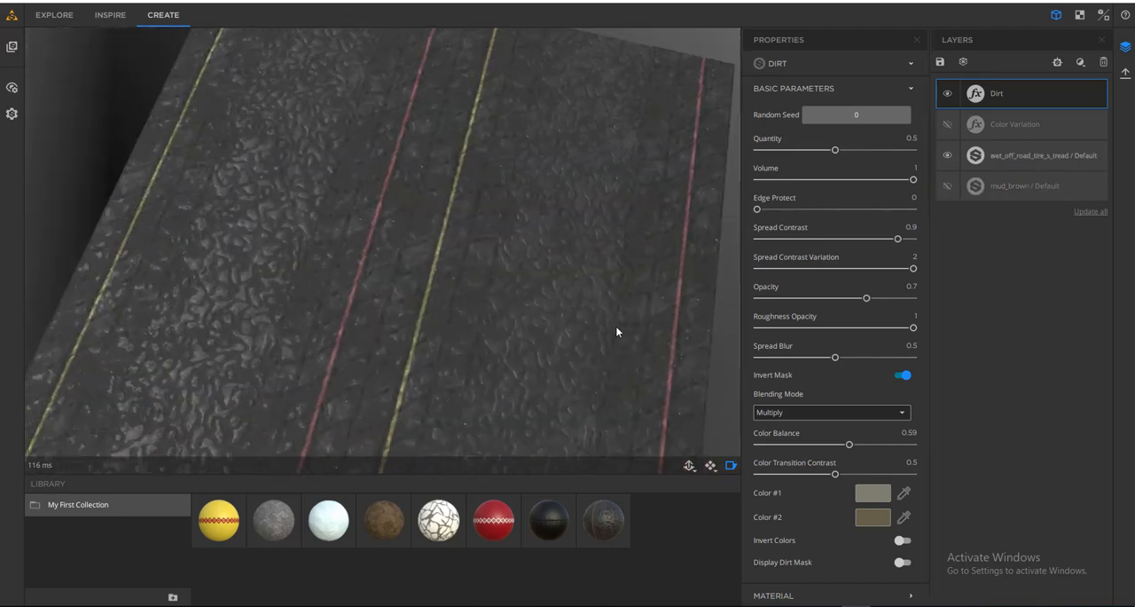
scroll(617, 326, "down", 5)
left_click_drag(616, 326, 706, 268)
scroll(562, 316, "up", 5)
left_click_drag(562, 315, 516, 283)
scroll(342, 277, "down", 5)
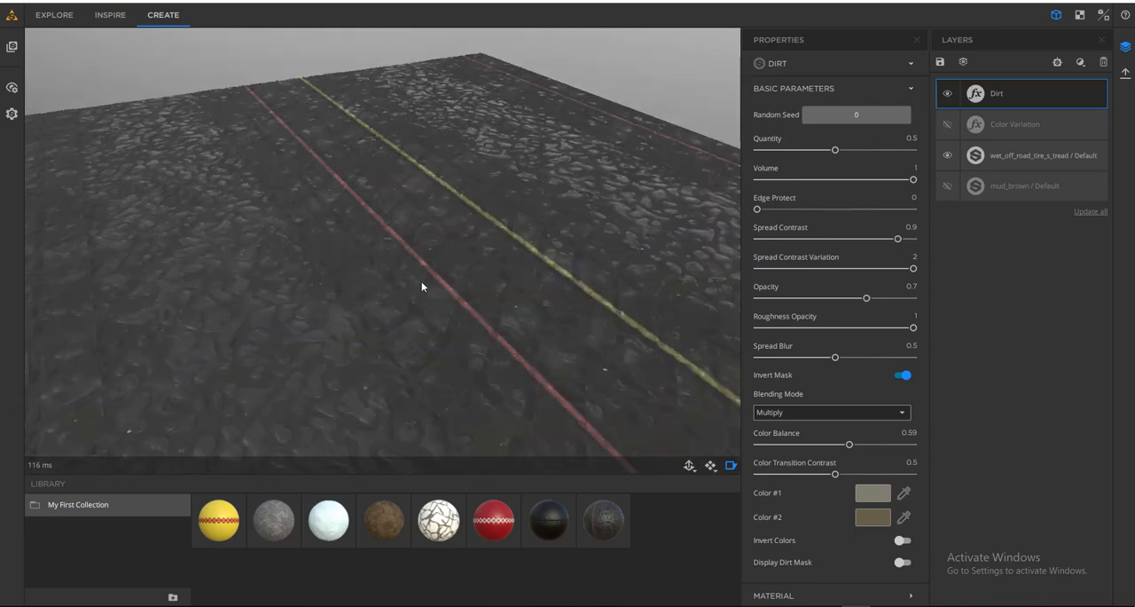
- Toggle the Dirt filter off and back on to compare the tire tread with and without dirt
left_click(947, 95)
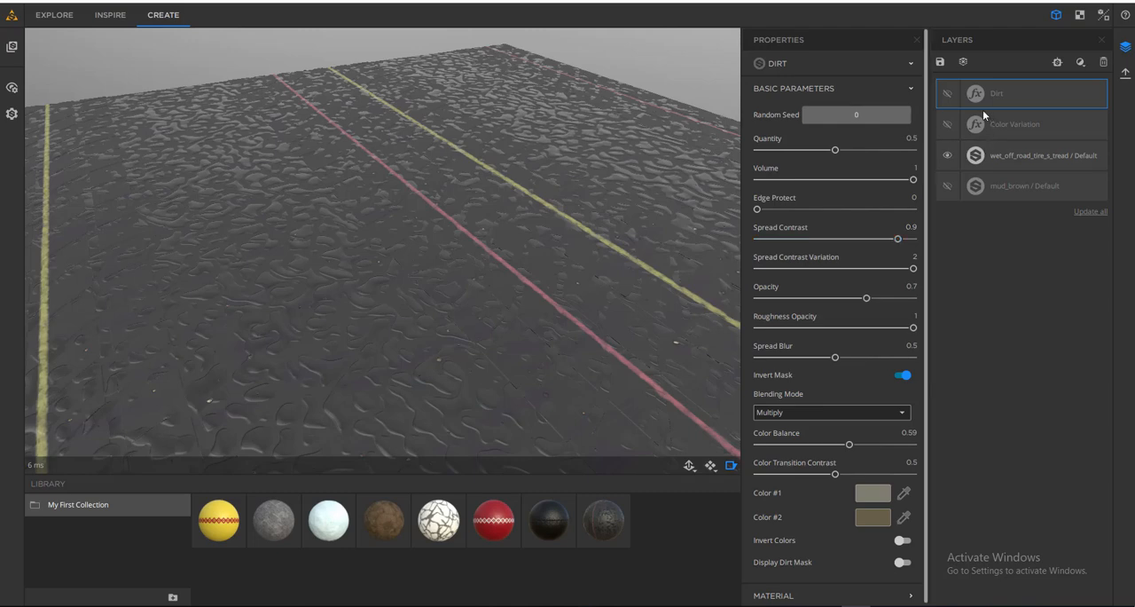
left_click(947, 93)
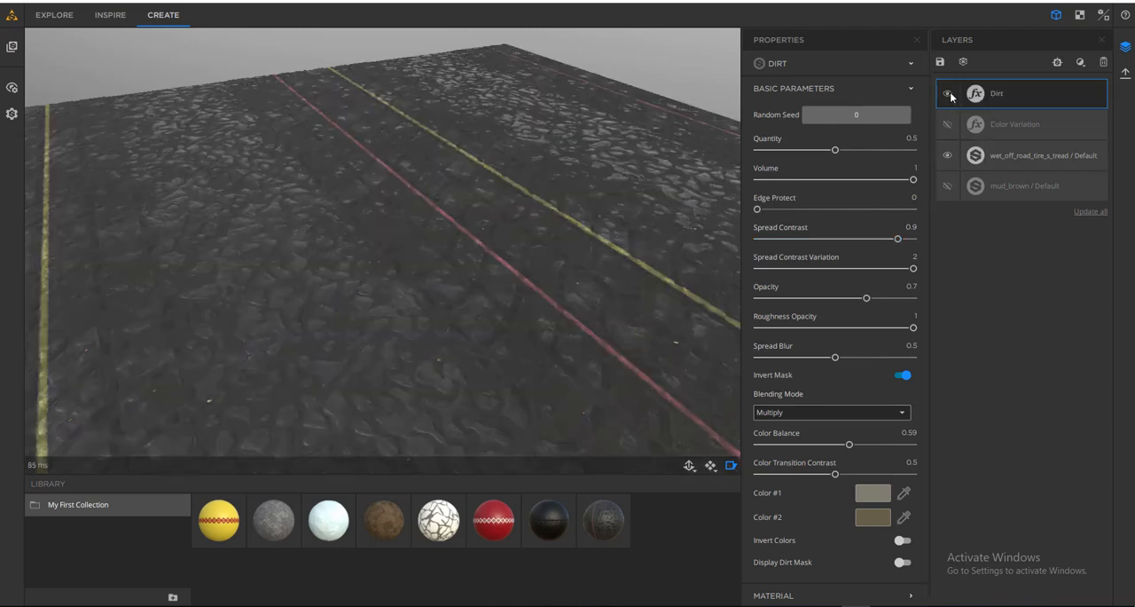
scroll(546, 322, "down", 3)
scroll(546, 321, "up", 5)
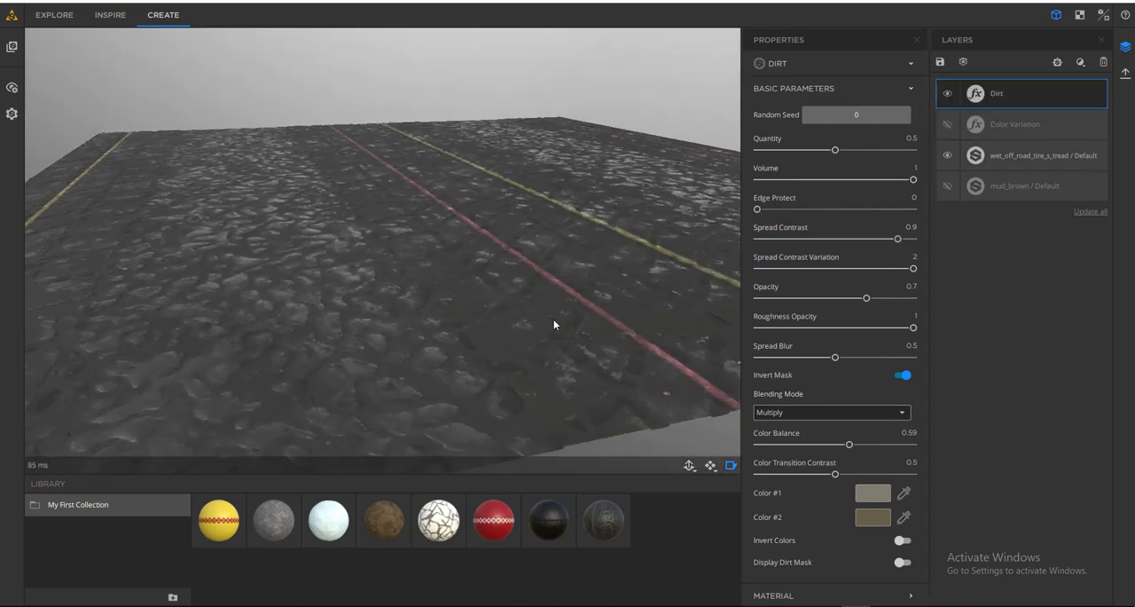
- Raise the Dirt filter's Quantity to 0.72, checking the tread surface up close
scroll(591, 371, "up", 5)
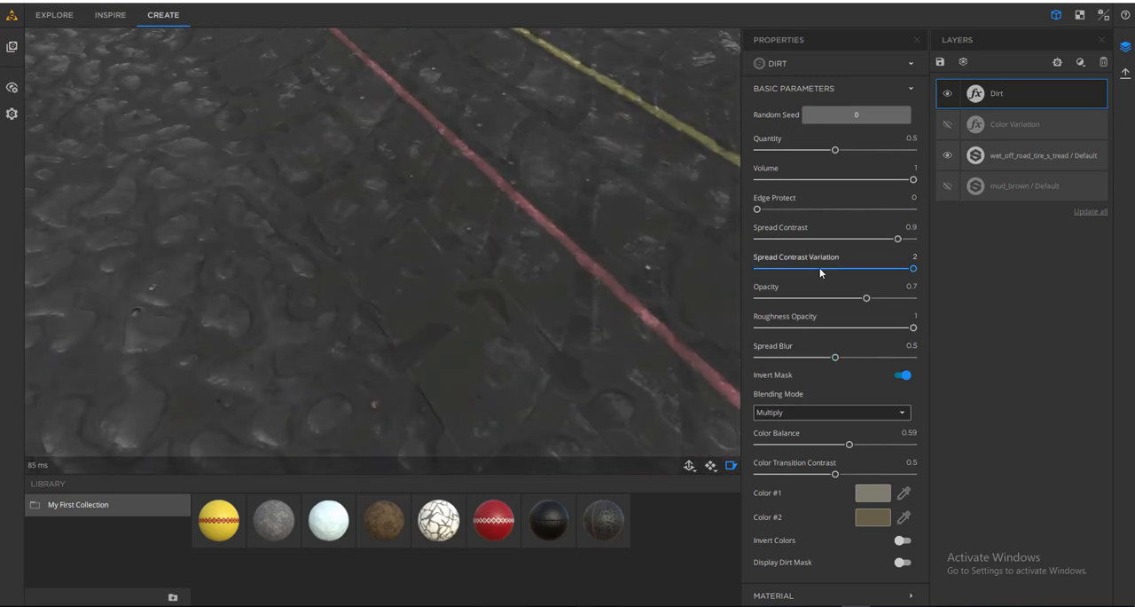
left_click_drag(836, 149, 877, 150)
left_click_drag(699, 201, 383, 270)
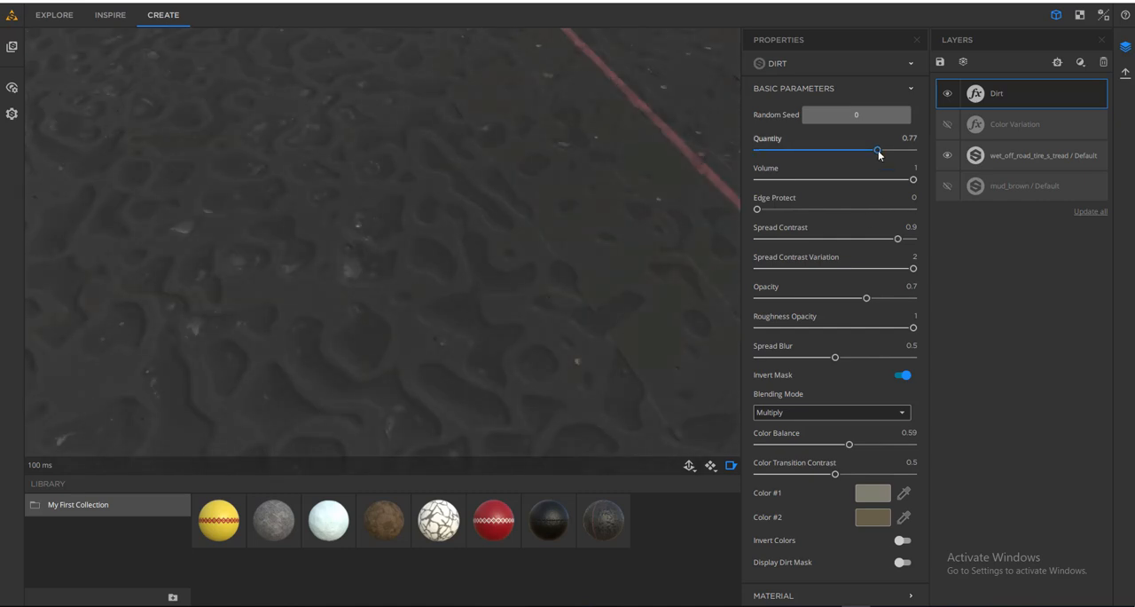
mouse_move(878, 151)
left_mouse_down()
mouse_move(895, 151)
mouse_move(853, 154)
mouse_move(872, 160)
left_mouse_up()
- Set the Dirt filter's Color #1 to a saturated orange-brown
left_click(876, 492)
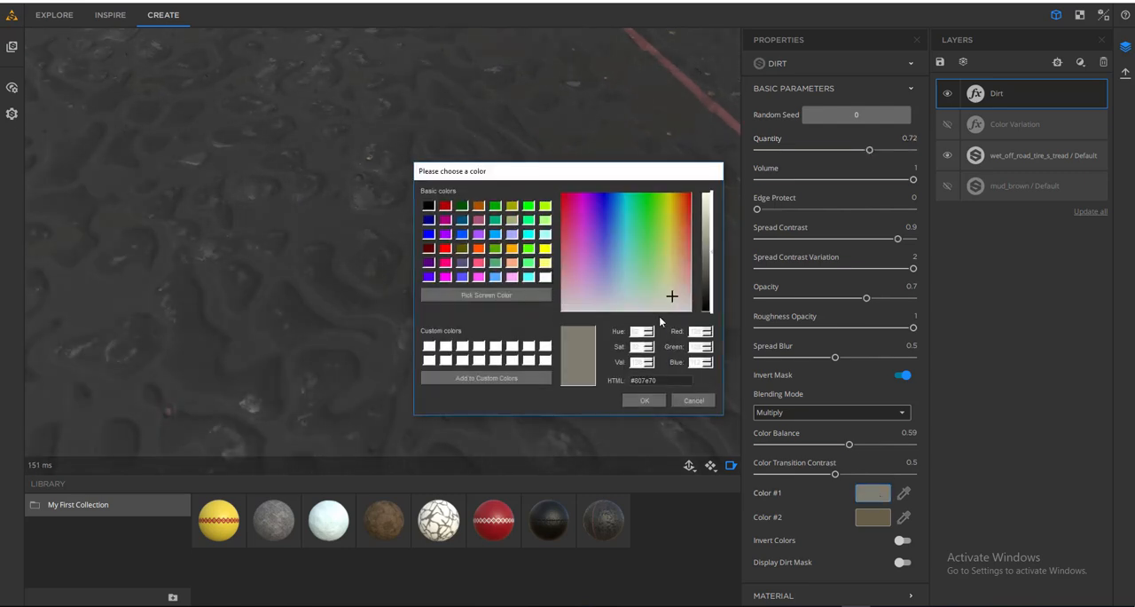
left_click_drag(677, 258, 678, 206)
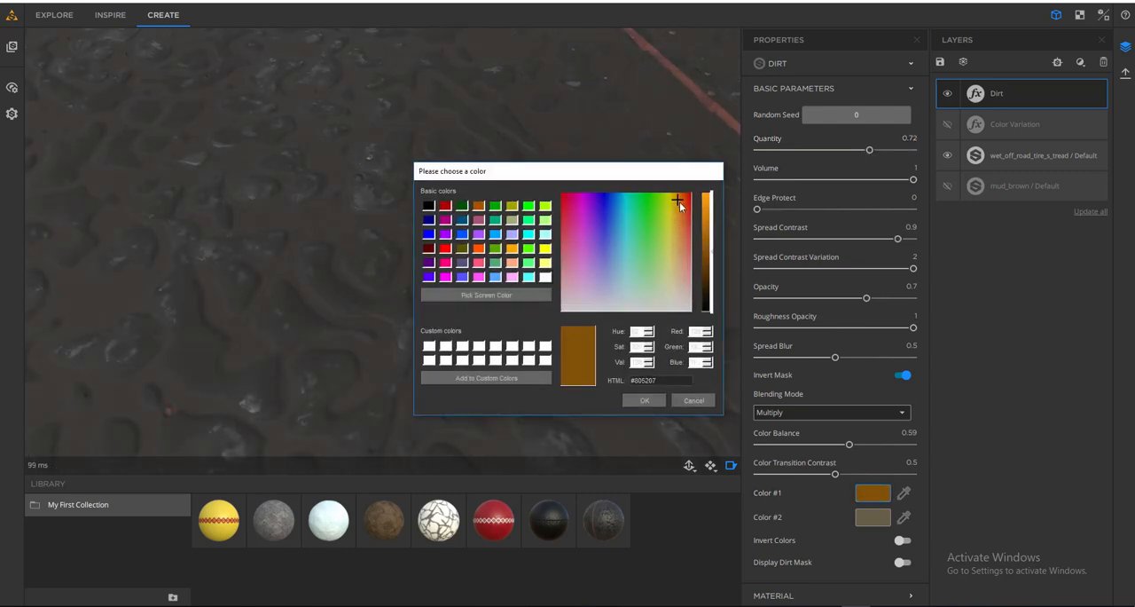
left_click(651, 403)
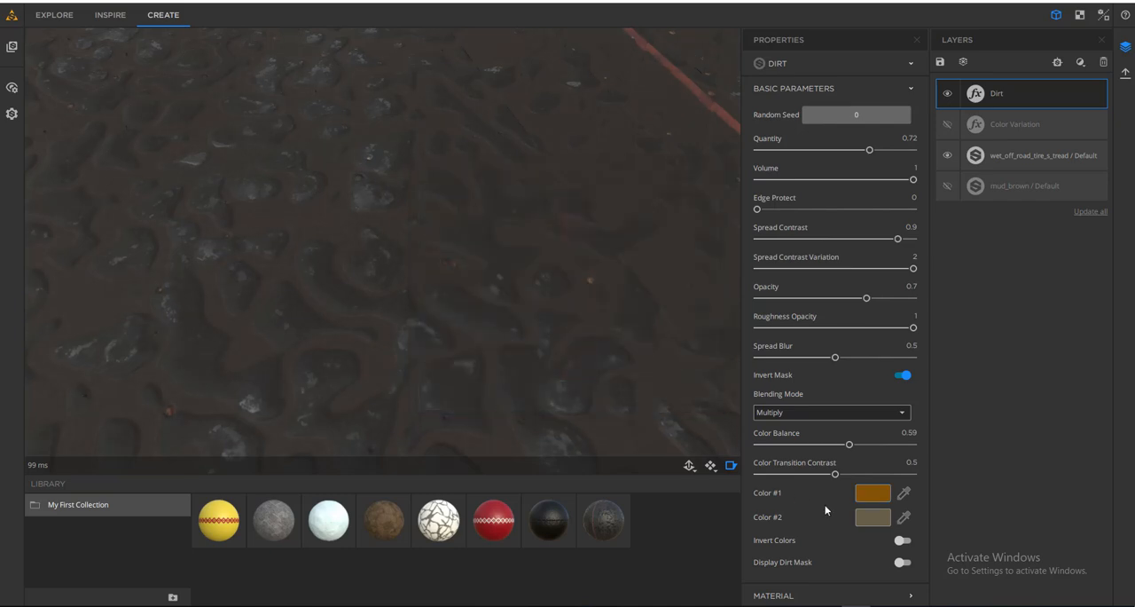
- Try a muted brown, #665230, as the Dirt filter's Color #2
left_click(873, 517)
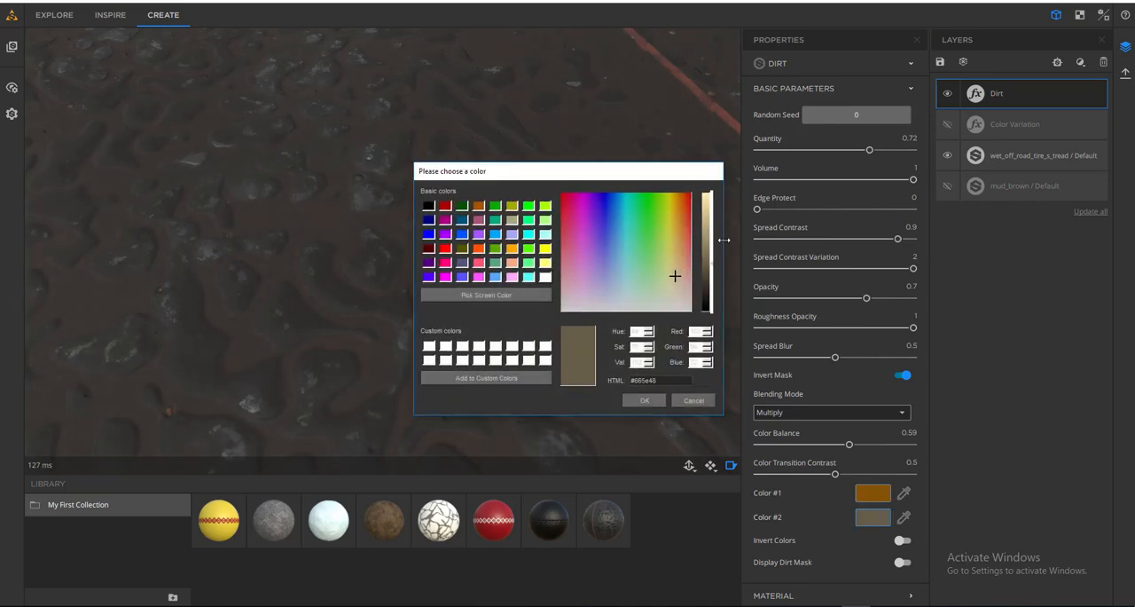
mouse_move(676, 266)
left_mouse_down()
mouse_move(672, 194)
mouse_move(646, 286)
mouse_move(677, 248)
left_mouse_up()
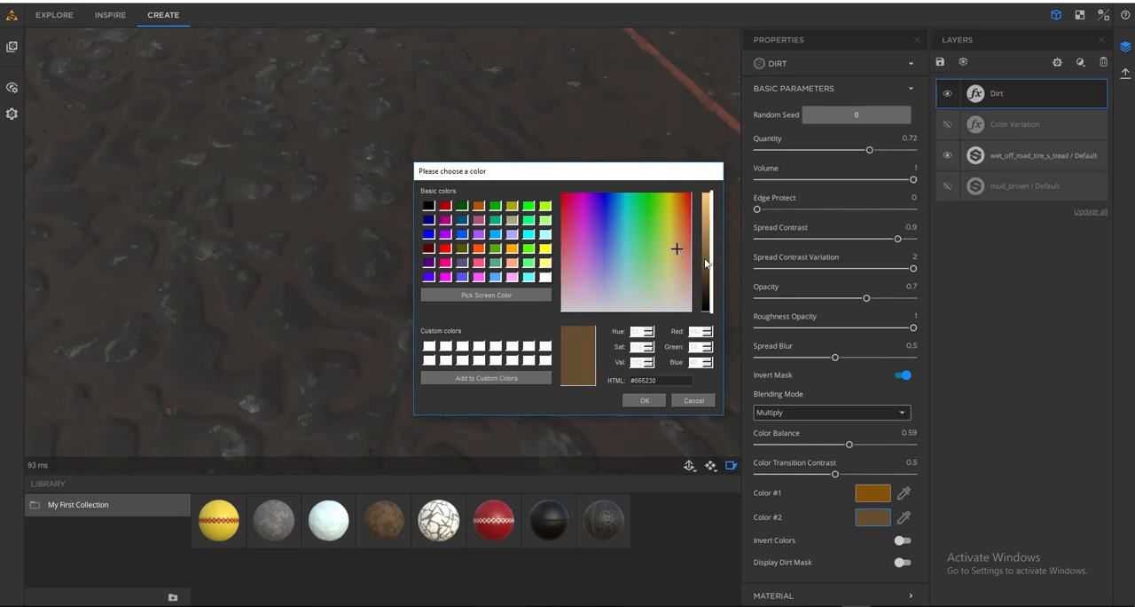
left_click(647, 402)
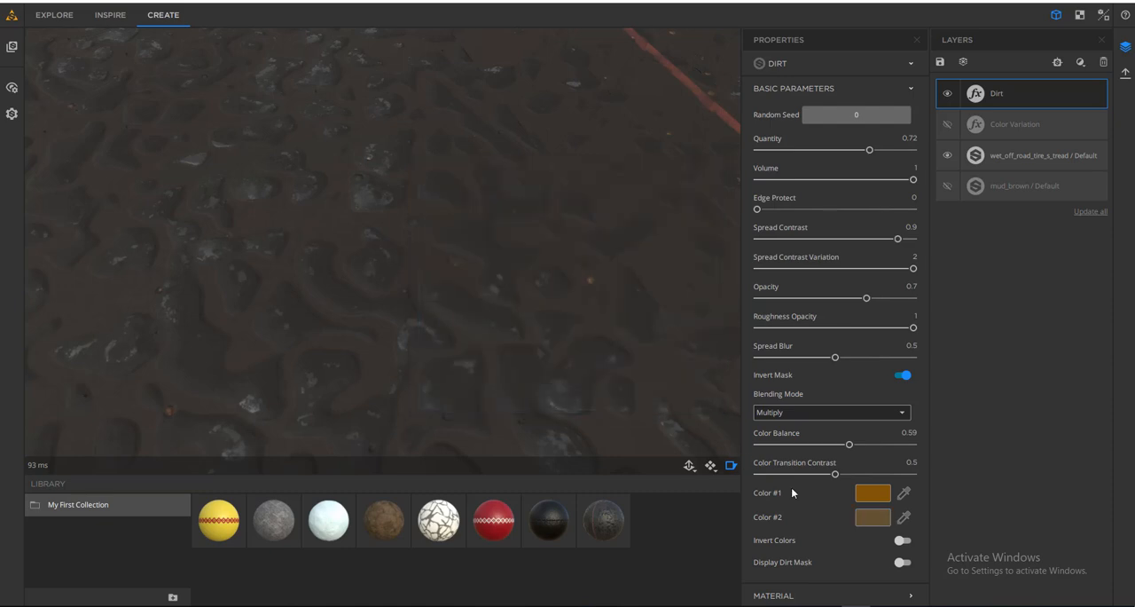
- Set the Dirt filter's Color #2 to light orange #eead52
left_click(873, 518)
left_click_drag(677, 249, 711, 209)
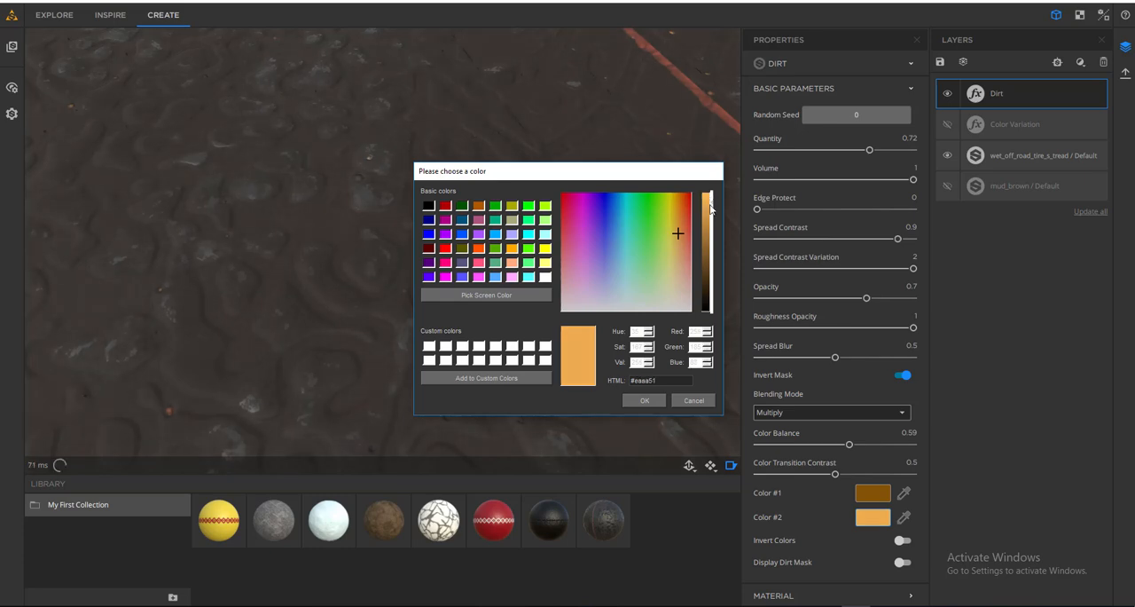
left_click(645, 401)
- Lower the Dirt filter's Quantity to 0.37 and inspect the dirt between the tire treads
scroll(576, 230, "down", 5)
left_click_drag(578, 230, 553, 310)
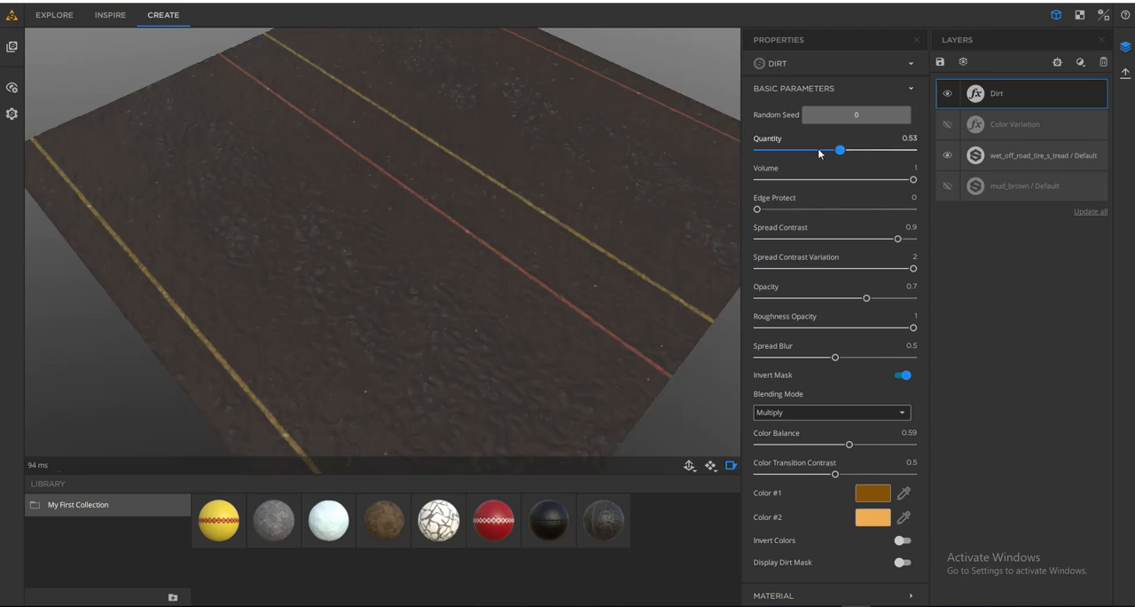
mouse_move(818, 153)
left_mouse_down()
mouse_move(791, 152)
mouse_move(874, 162)
mouse_move(791, 157)
mouse_move(814, 163)
left_mouse_up()
middle_click_drag(416, 350, 453, 192)
scroll(430, 306, "up", 5)
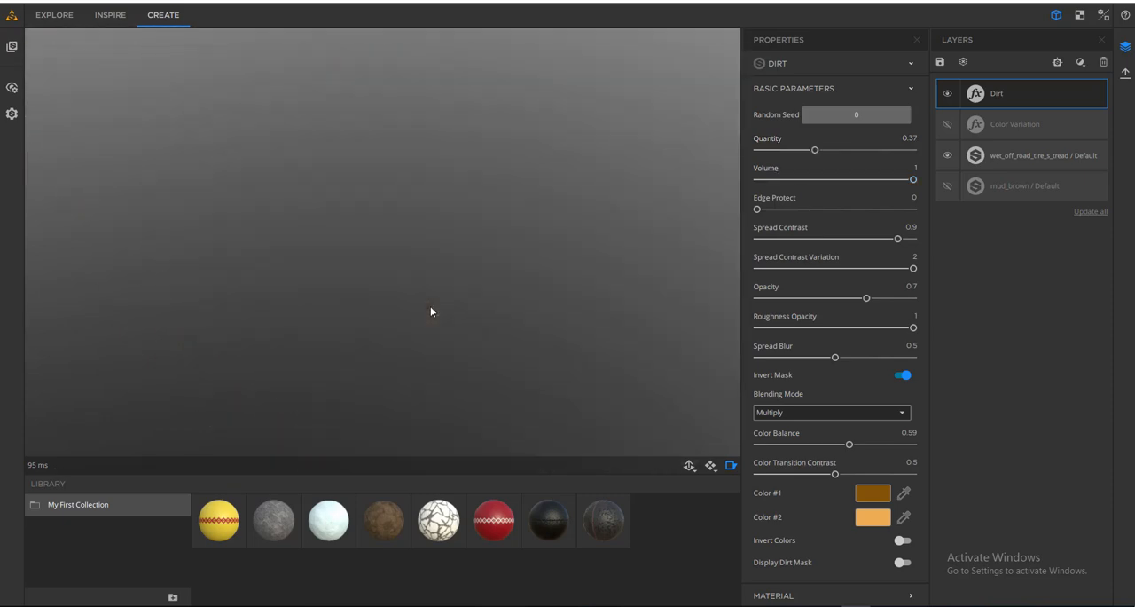
scroll(424, 327, "down", 3)
mouse_move(401, 331)
left_mouse_down()
mouse_move(403, 319)
mouse_move(396, 324)
left_mouse_up()
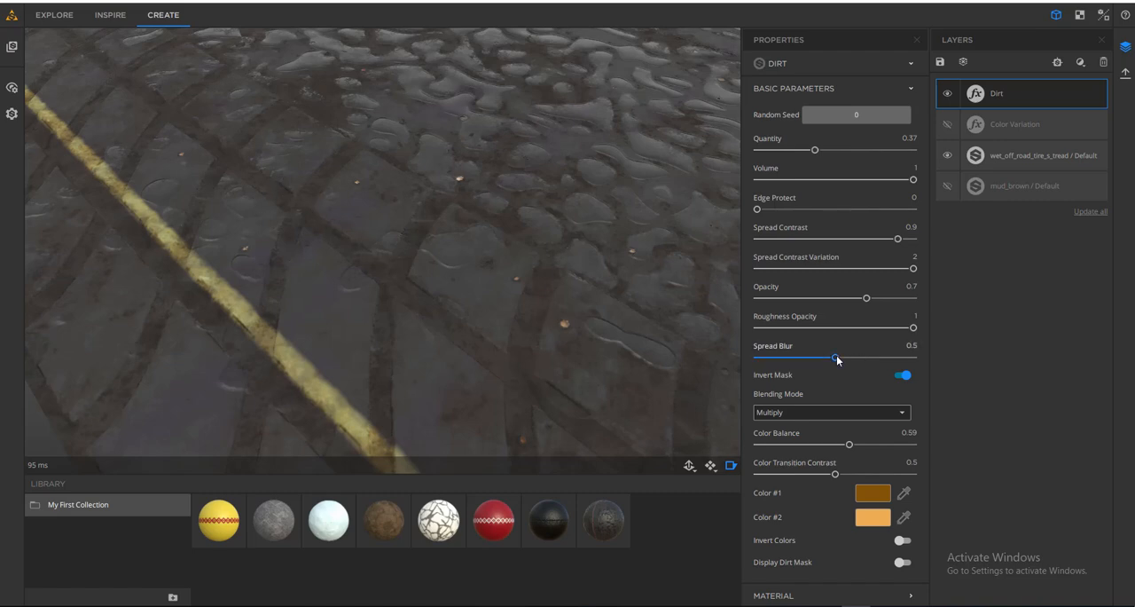
- Try the Dirt filter's Spread Blur at 1, ending with 0.46
left_click_drag(837, 355, 913, 359)
left_click_drag(811, 360, 909, 358)
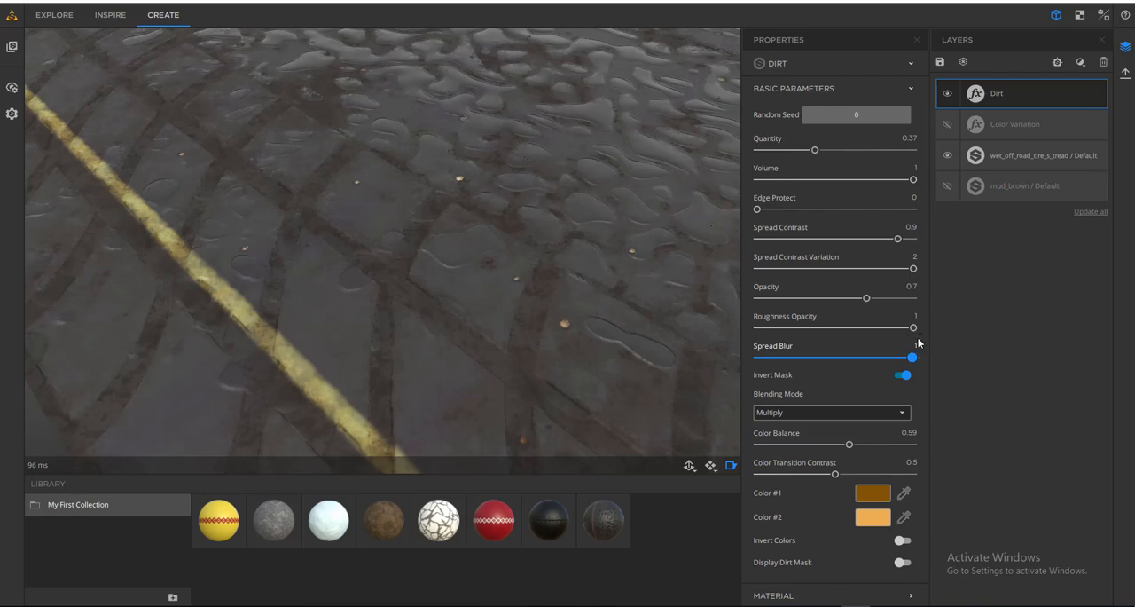
left_click_drag(830, 349, 828, 355)
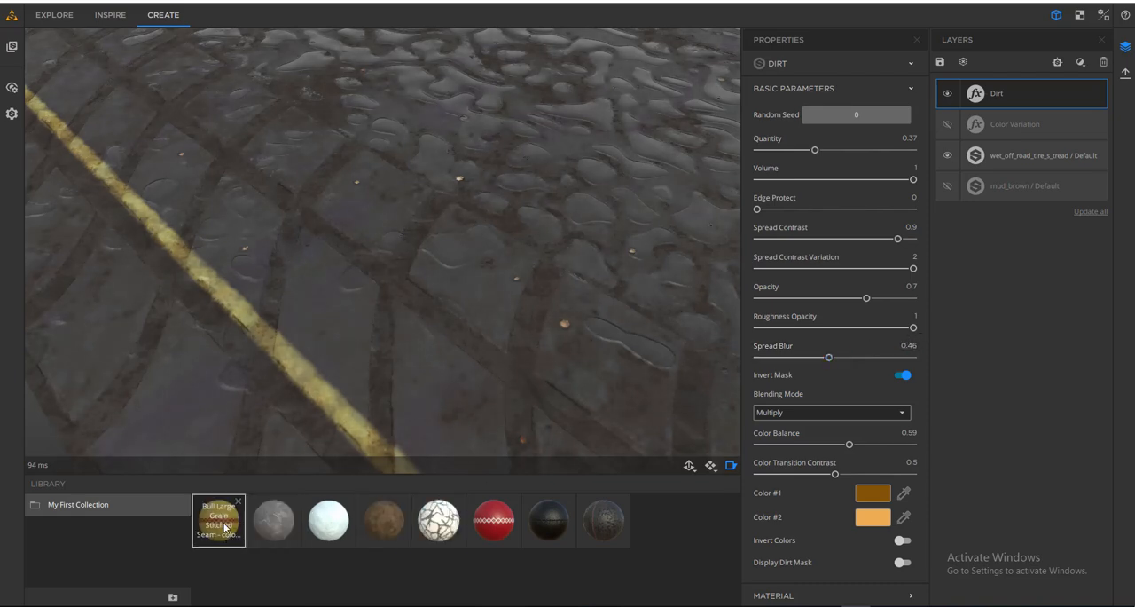
- Add the yellow Bull Large Grain Stitched Seam material above the tire tread layer and hide the tread layer
left_click_drag(219, 520, 1000, 152)
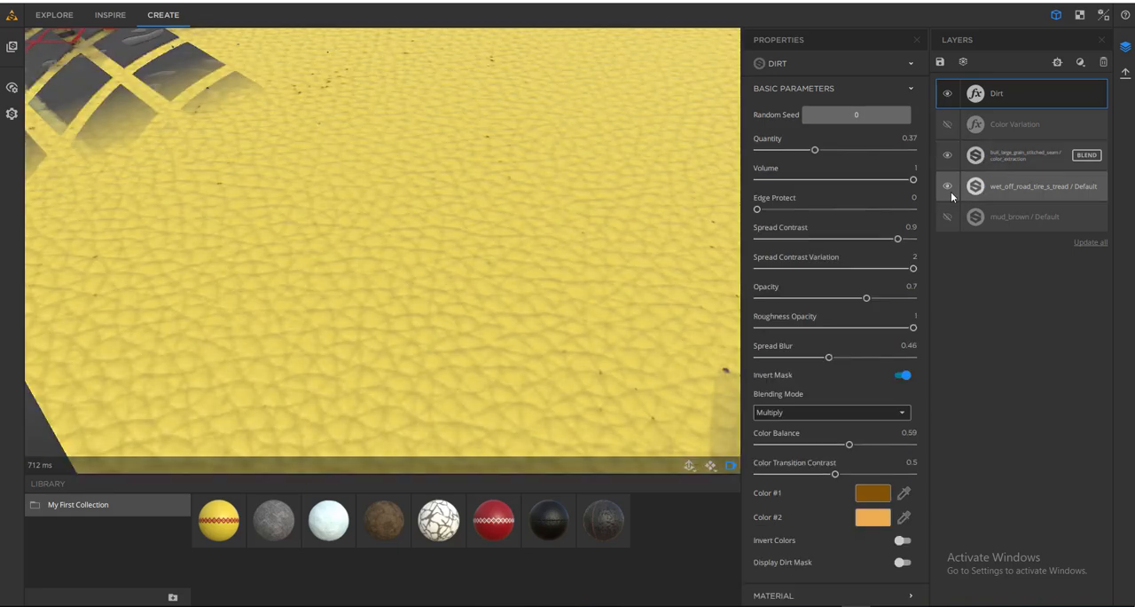
left_click(947, 186)
scroll(413, 169, "down", 10)
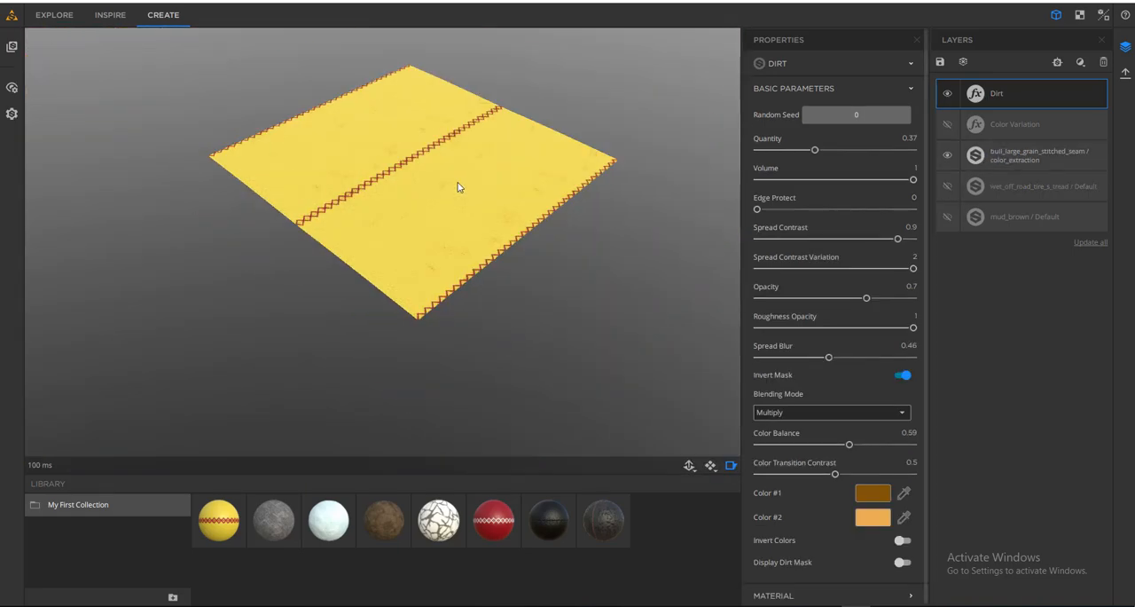
scroll(452, 187, "up", 5)
left_click_drag(568, 197, 471, 227)
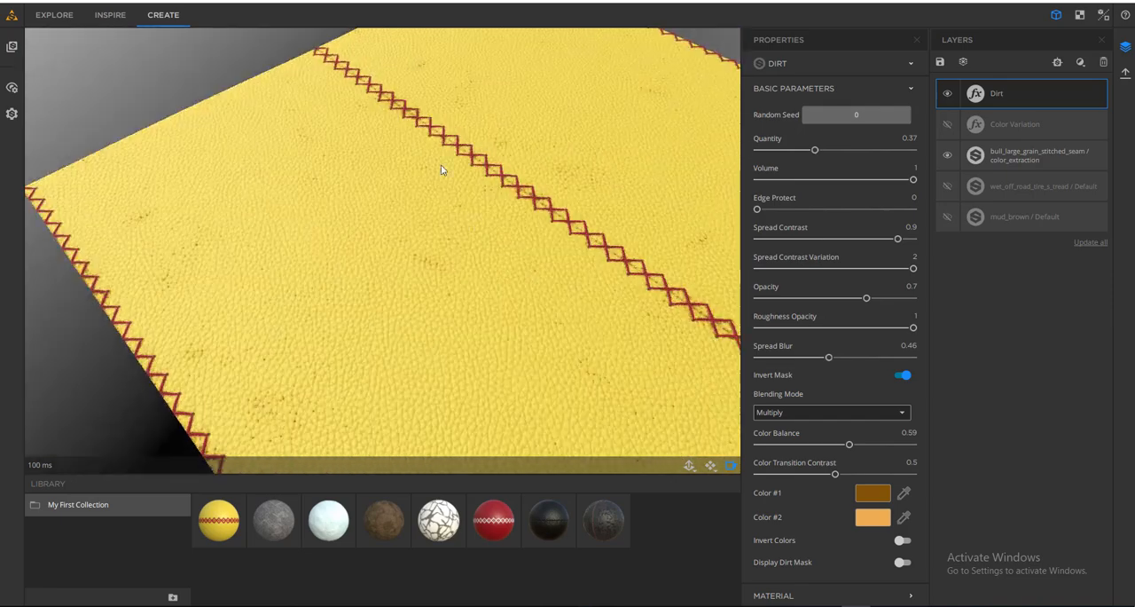
- Raise the Dirt filter's Quantity to 0.66 and check the dirt on the yellow leather
scroll(445, 170, "up", 2)
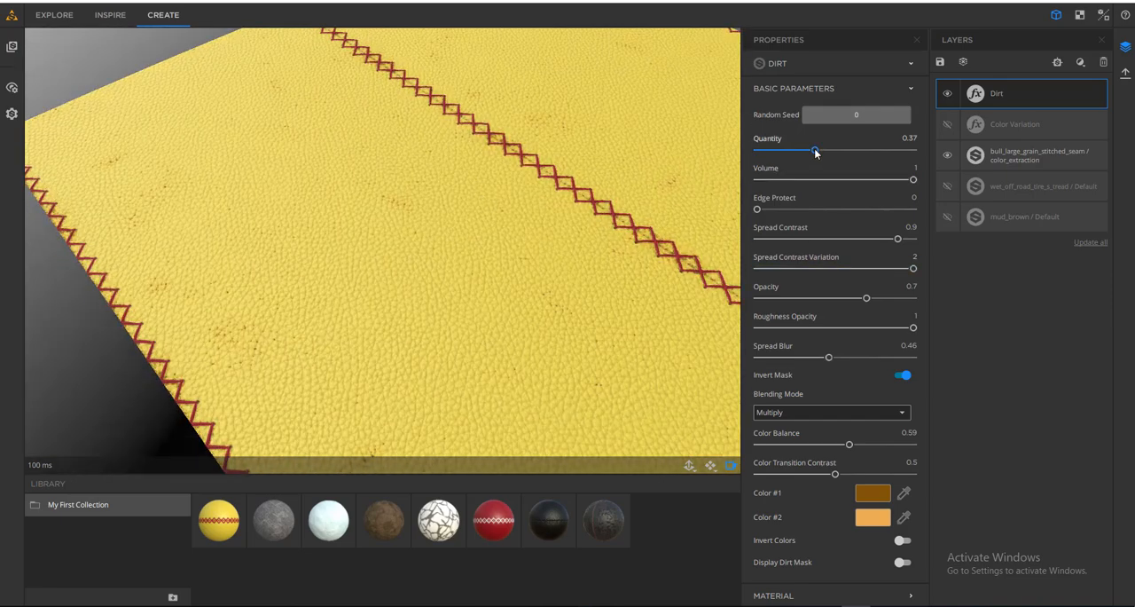
left_click_drag(815, 148, 862, 157)
left_click_drag(574, 294, 586, 344)
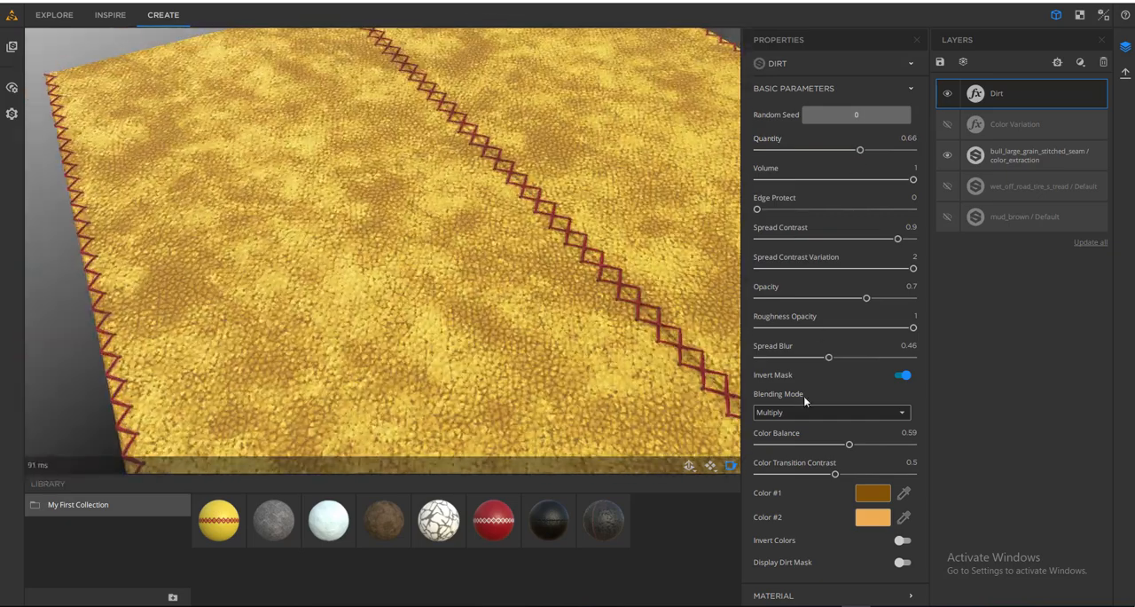
- Raise the Dirt filter's Spread Blur to 0.86 and inspect the dirt along the leather's central red stitching
left_click_drag(819, 360, 891, 356)
scroll(510, 214, "up", 5)
scroll(555, 275, "down", 5)
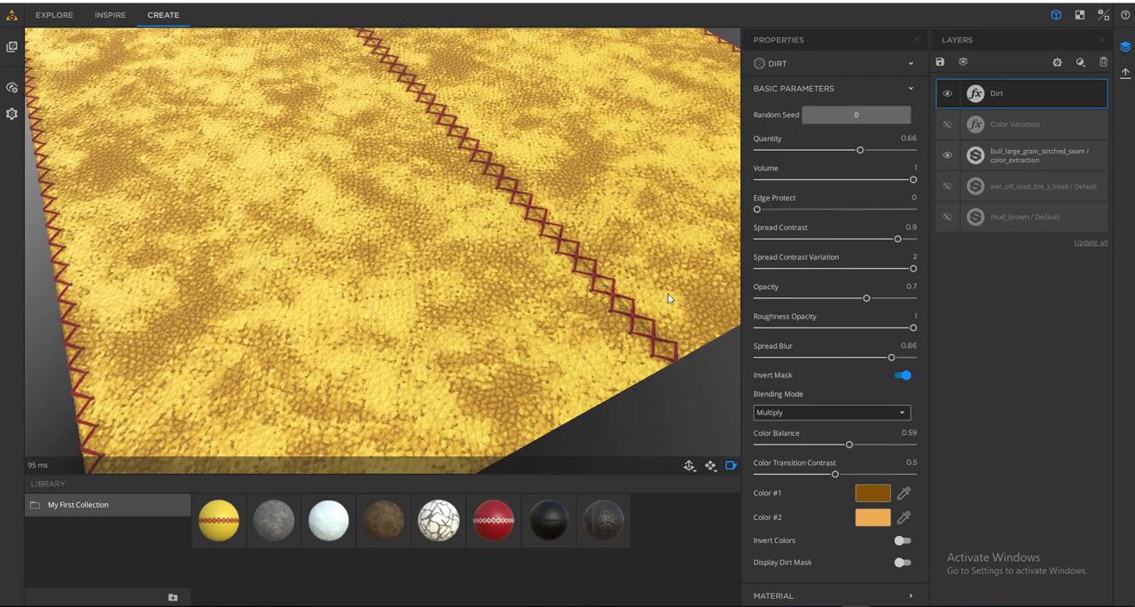
middle_click_drag(444, 203, 480, 302)
scroll(595, 274, "up", 5)
middle_click_drag(595, 274, 421, 224)
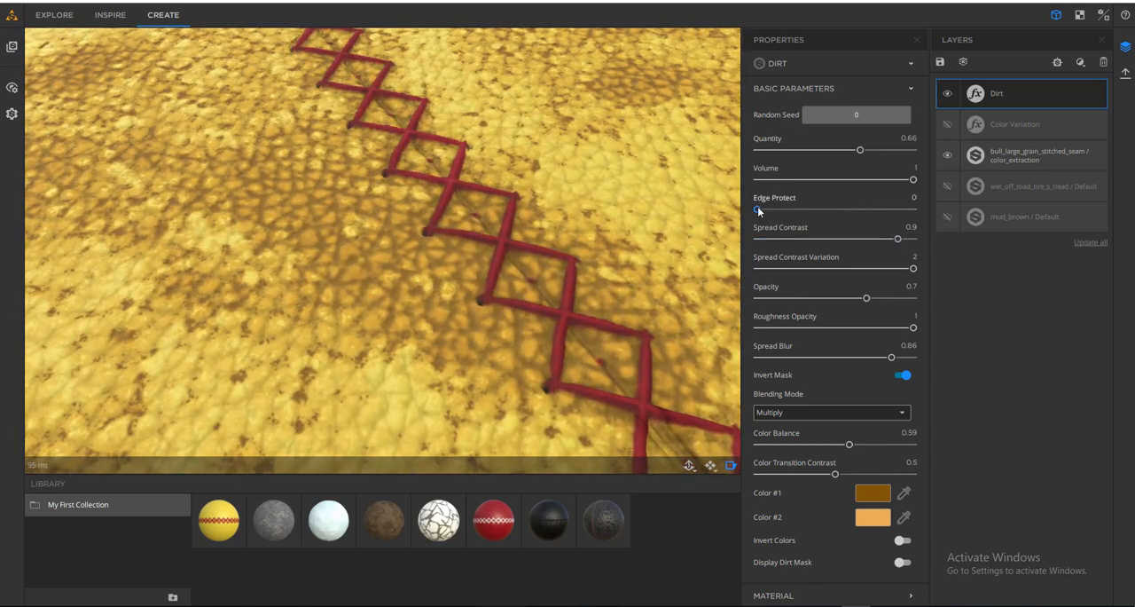
- Try the Dirt filter's Edge Protect at 0.56, ending with 0.18, and check the dirt across the leather plane
left_click_drag(758, 209, 847, 216)
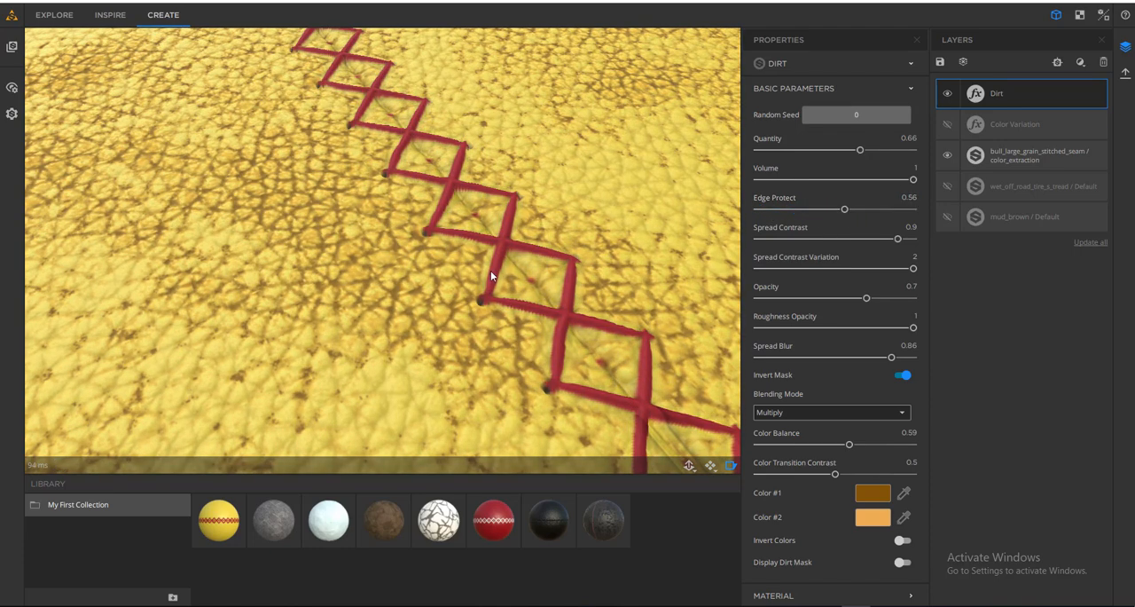
scroll(475, 315, "down", 3)
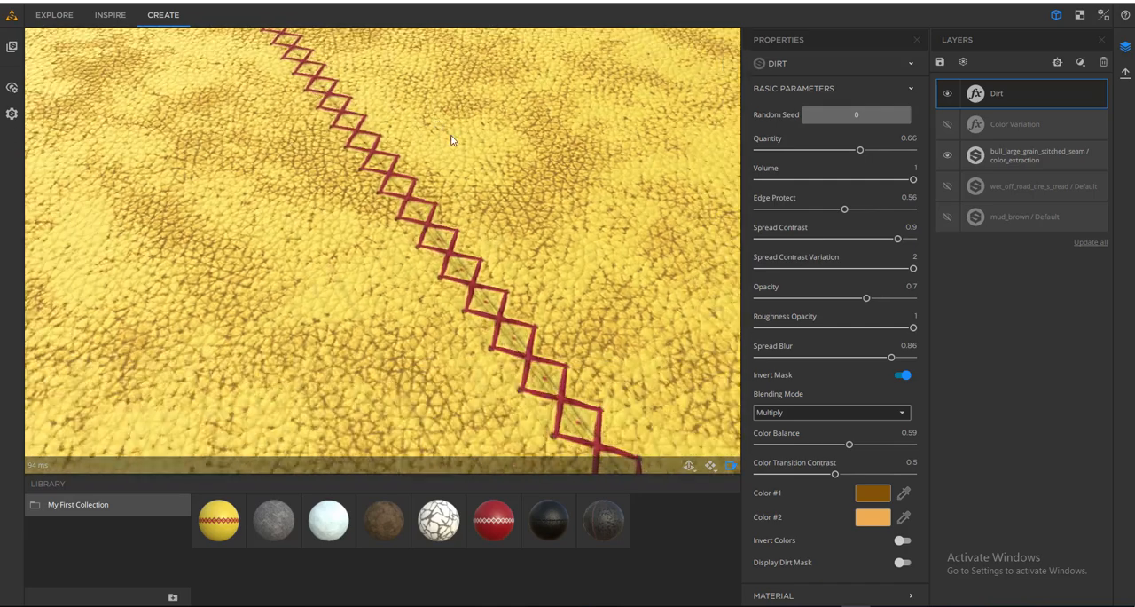
middle_click_drag(444, 323, 489, 266)
scroll(492, 270, "down", 2)
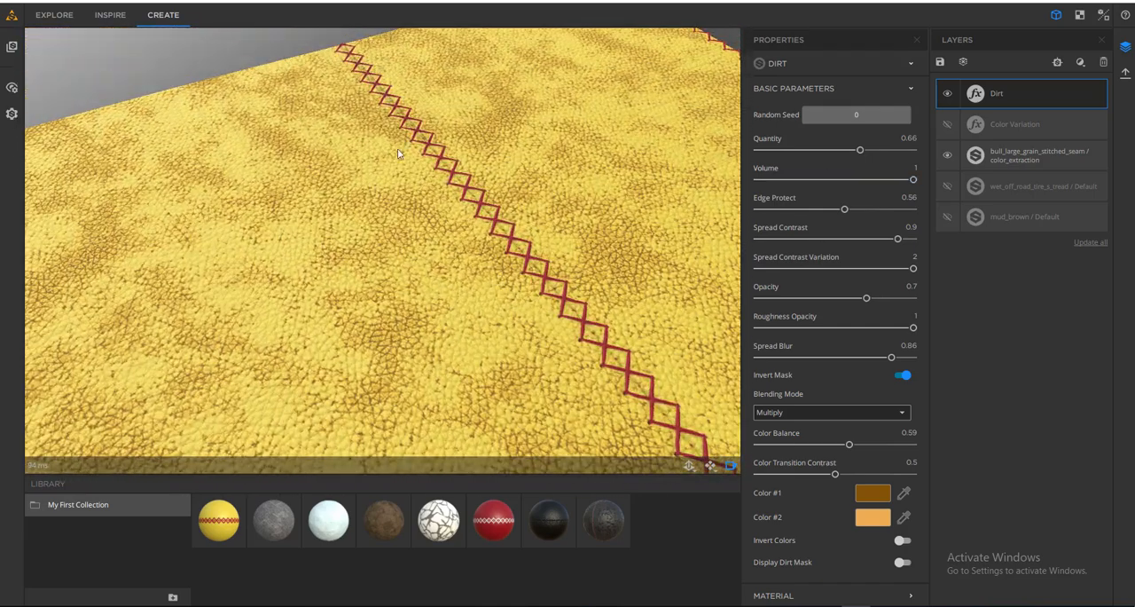
middle_click_drag(382, 219, 357, 147)
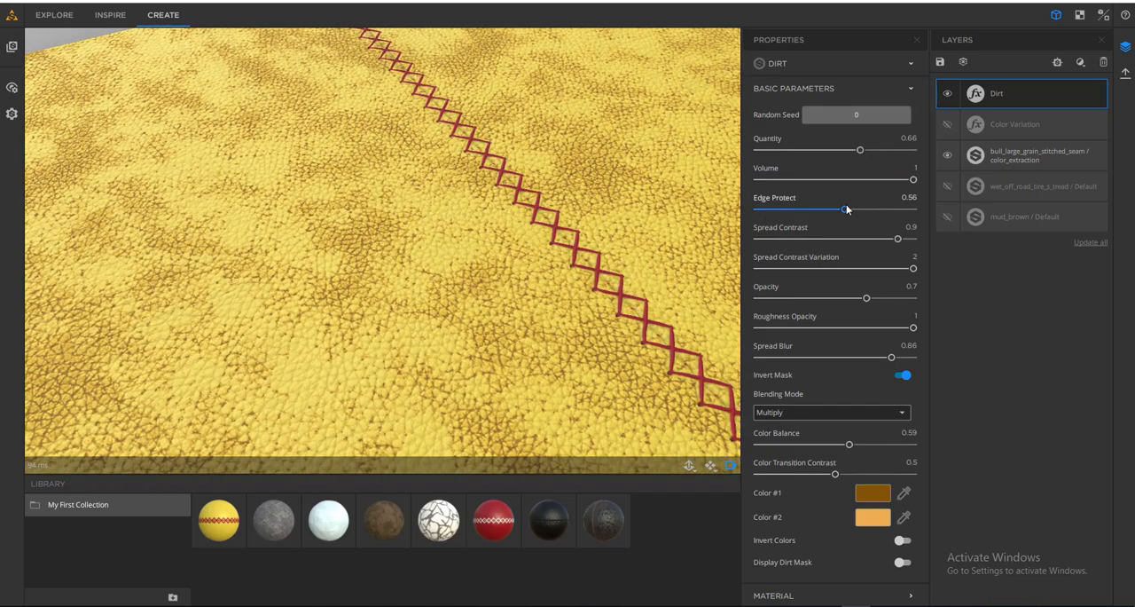
left_click_drag(841, 211, 785, 209)
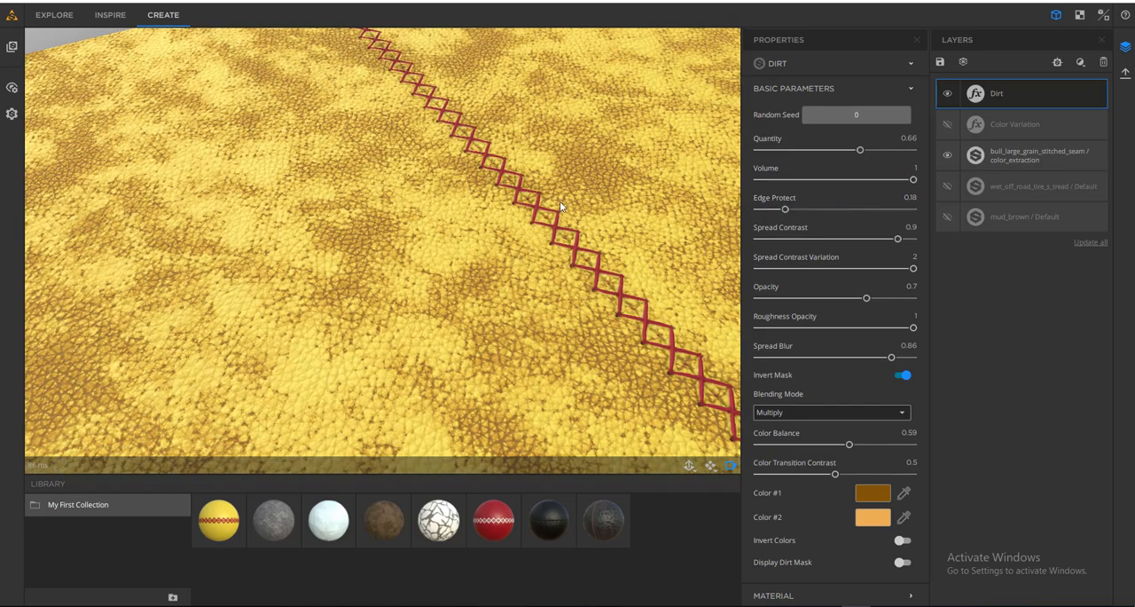
scroll(561, 249, "down", 5)
left_click_drag(561, 249, 537, 246)
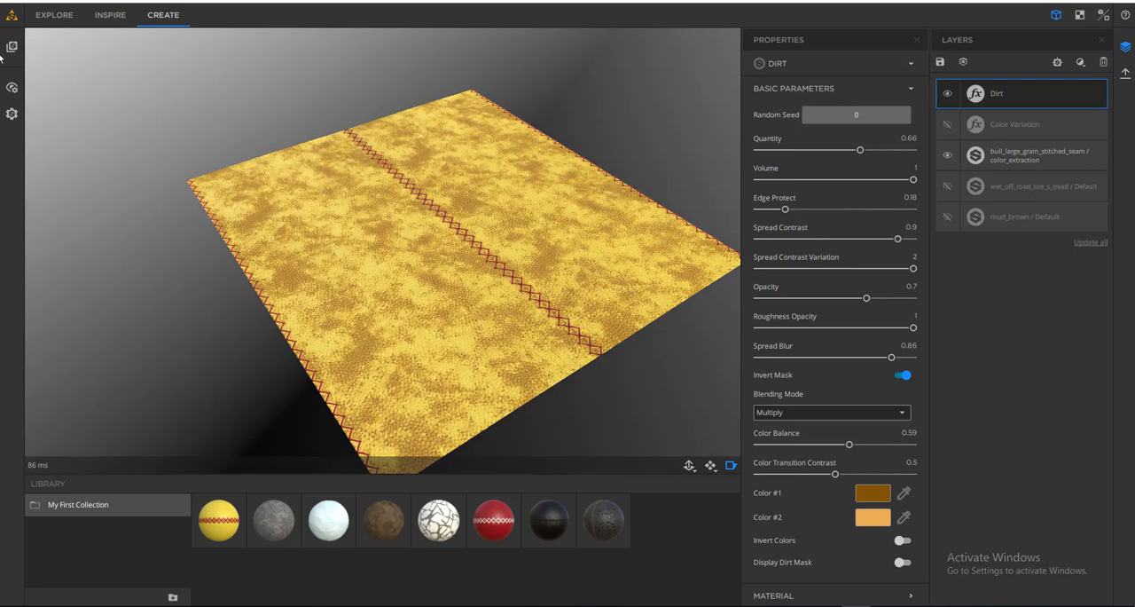
- Preview the dirty leather on the Sphere mesh and restore the Plane mesh
left_click(11, 87)
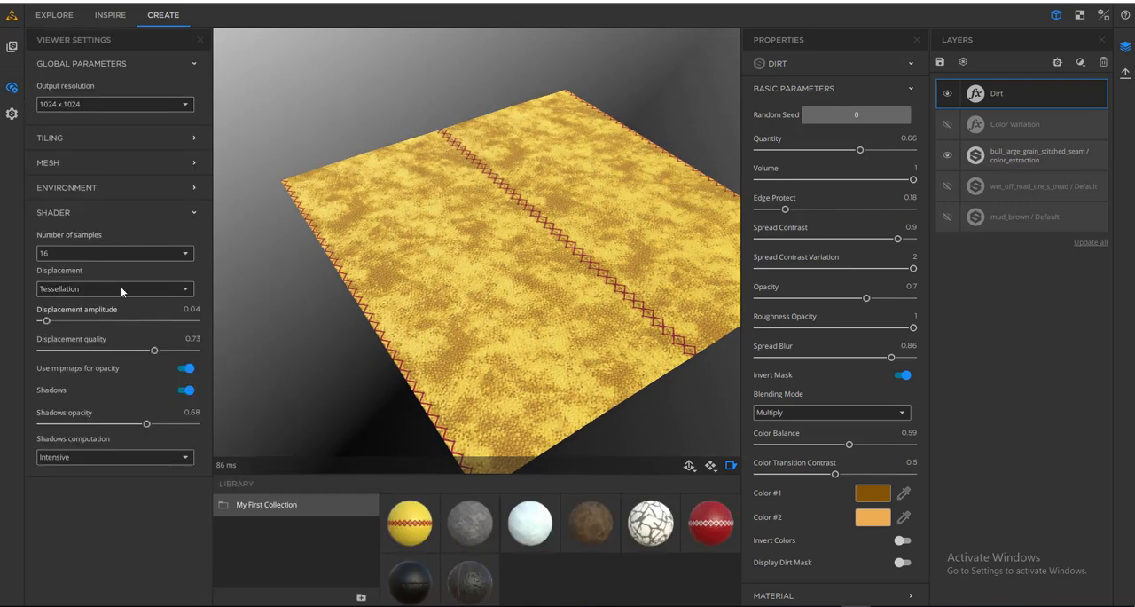
left_click(62, 163)
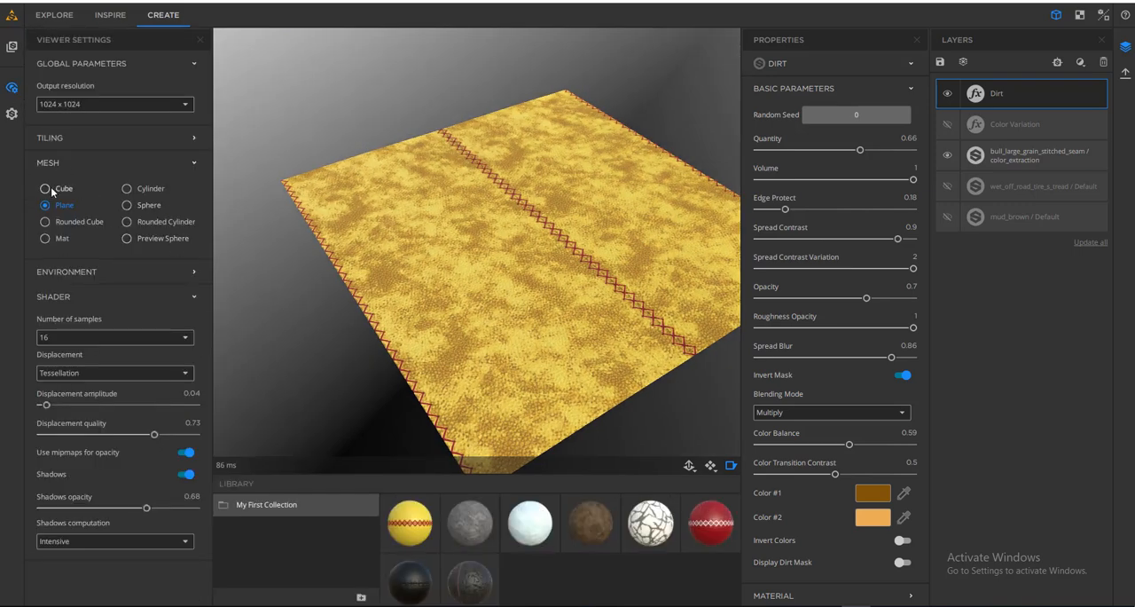
left_click(148, 203)
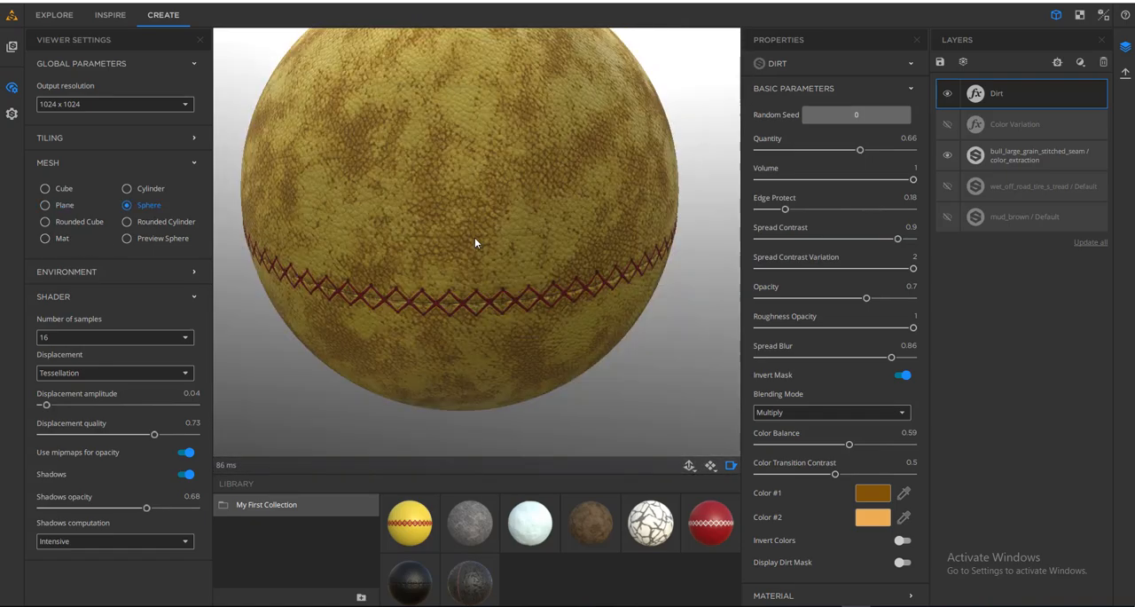
left_click_drag(474, 241, 603, 228)
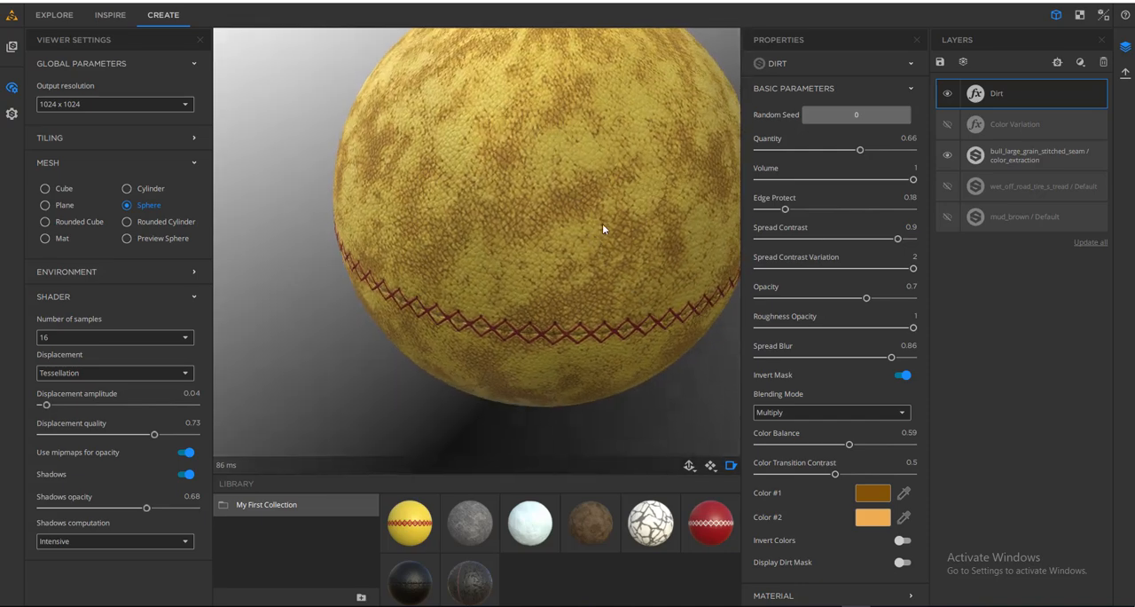
left_click(62, 206)
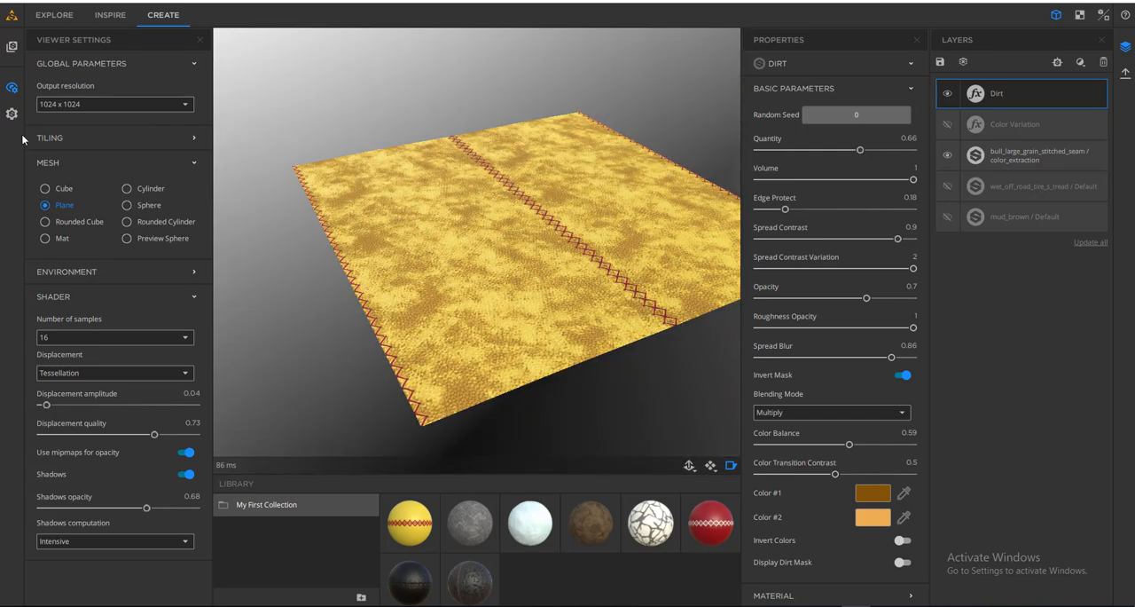
left_click(14, 89)
scroll(462, 324, "down", 4)
left_click_drag(464, 326, 443, 289)
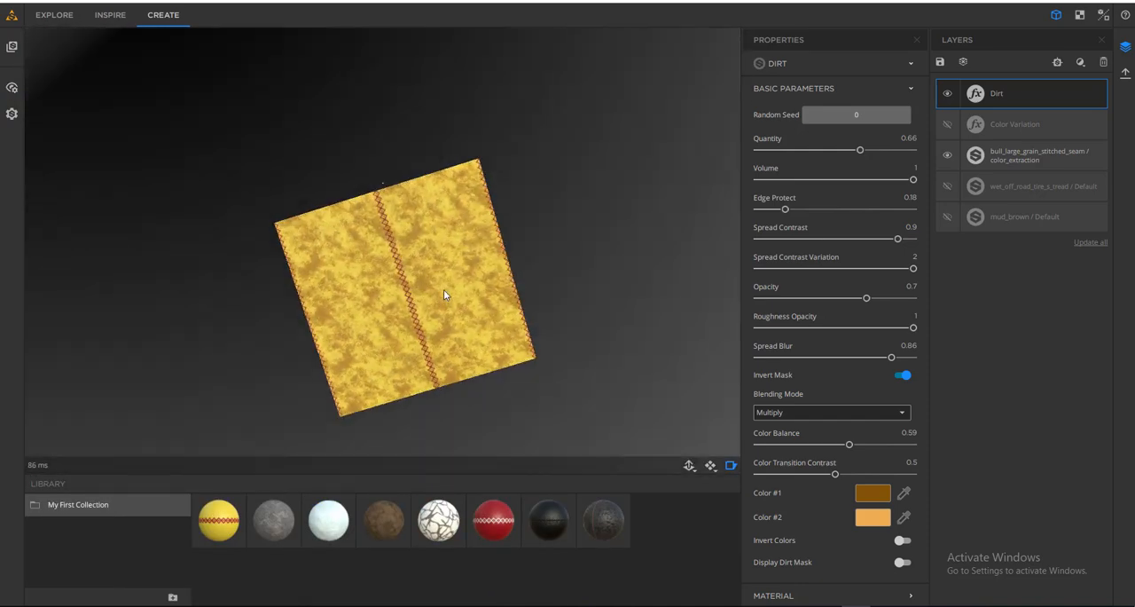
scroll(443, 289, "up", 5)
left_click_drag(444, 209, 532, 257)
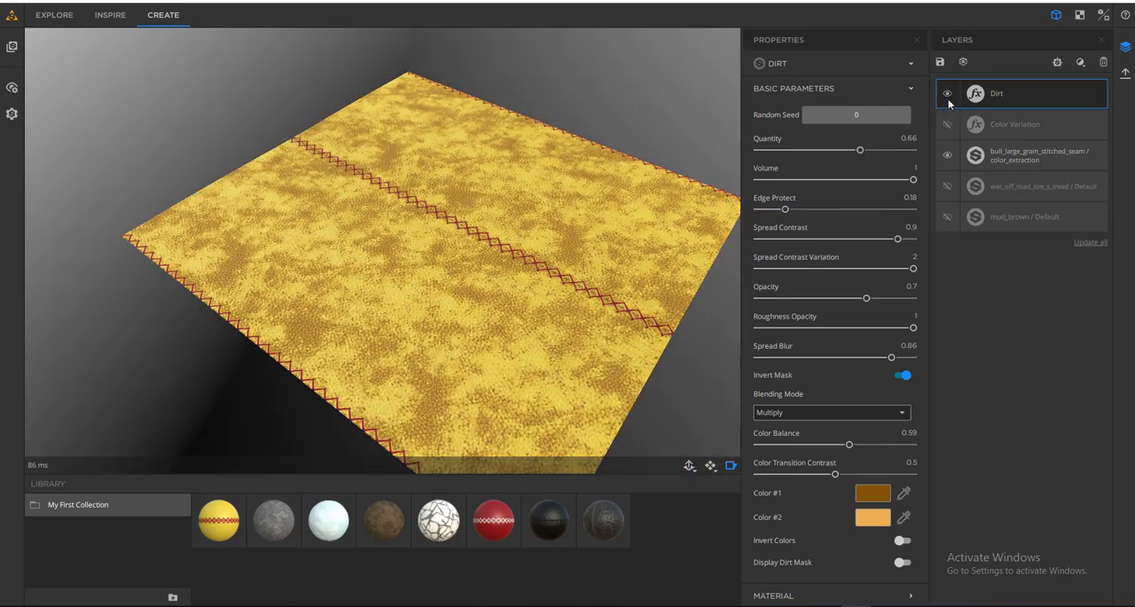
- Show the Color Variation layer beneath the dirt for comparison and hide it again
left_click(948, 123)
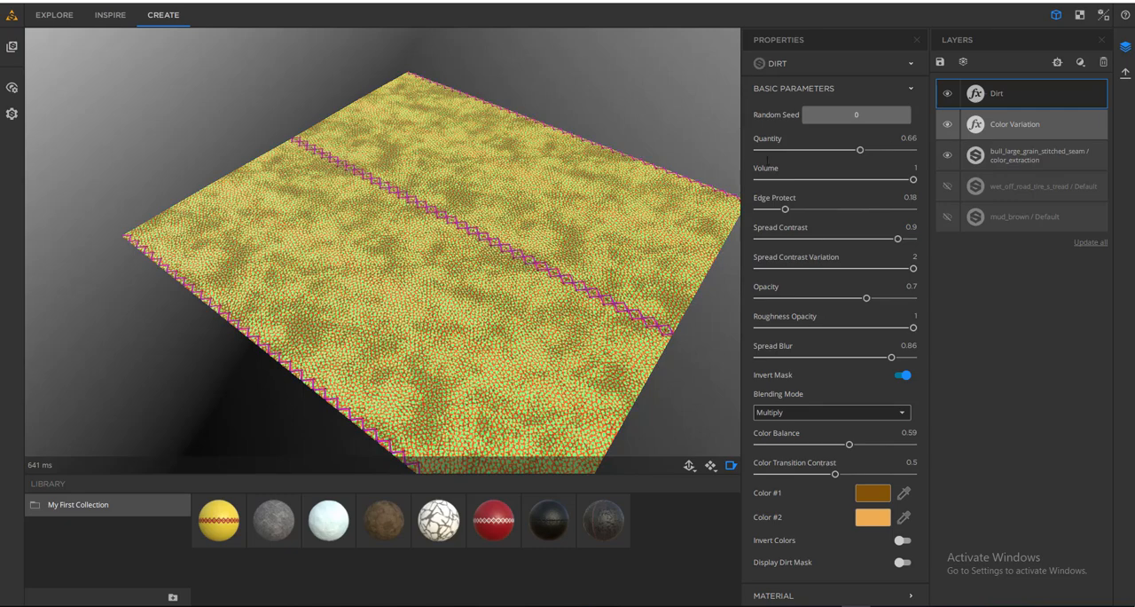
left_click_drag(484, 289, 596, 322)
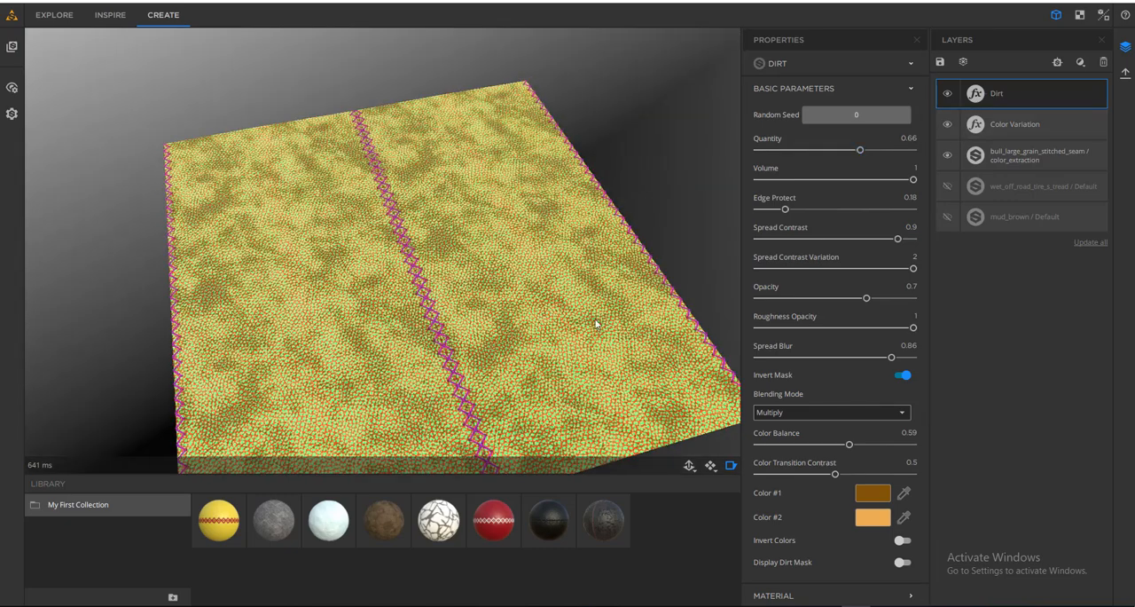
left_click(946, 124)
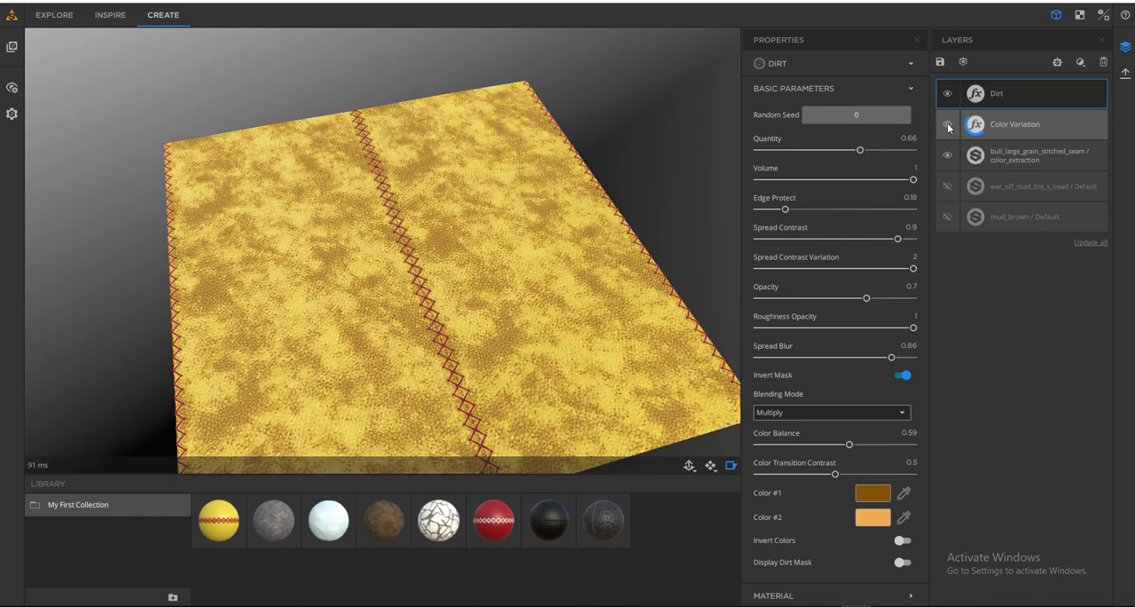
left_click(947, 127)
left_click(947, 124)
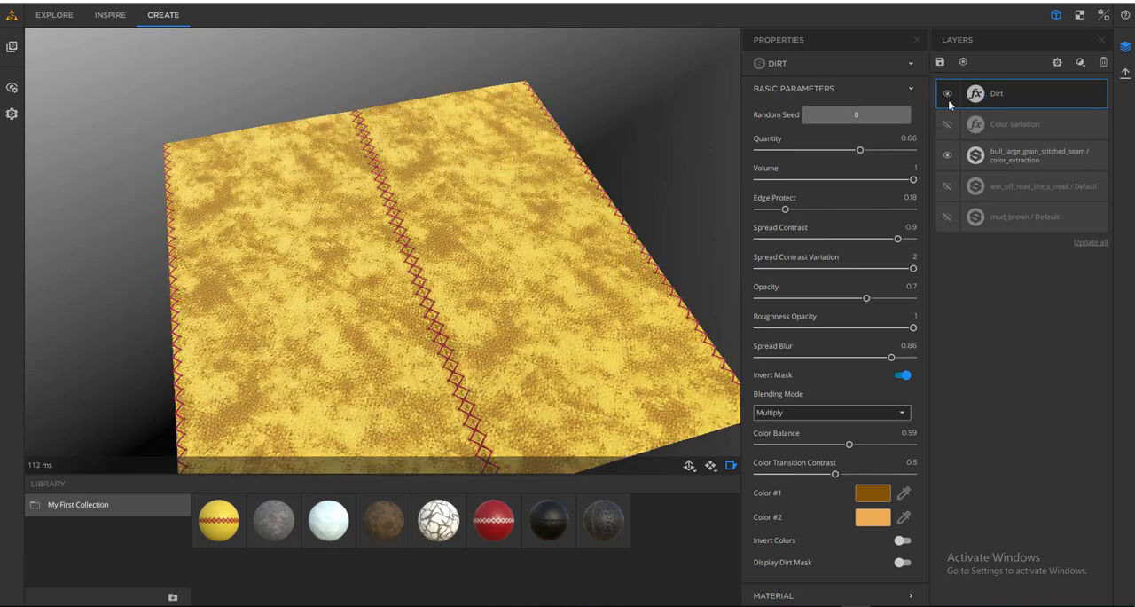
- Try the Add blending mode on the Dirt filter and view its effect on the yellow leather
scroll(453, 311, "up", 8)
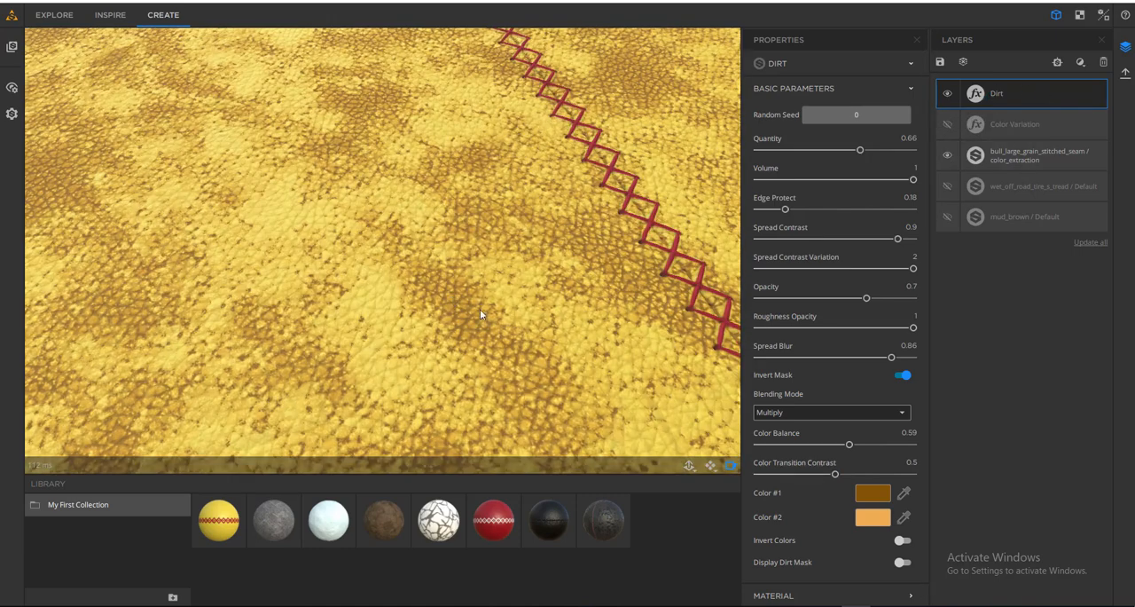
left_click_drag(480, 308, 494, 228)
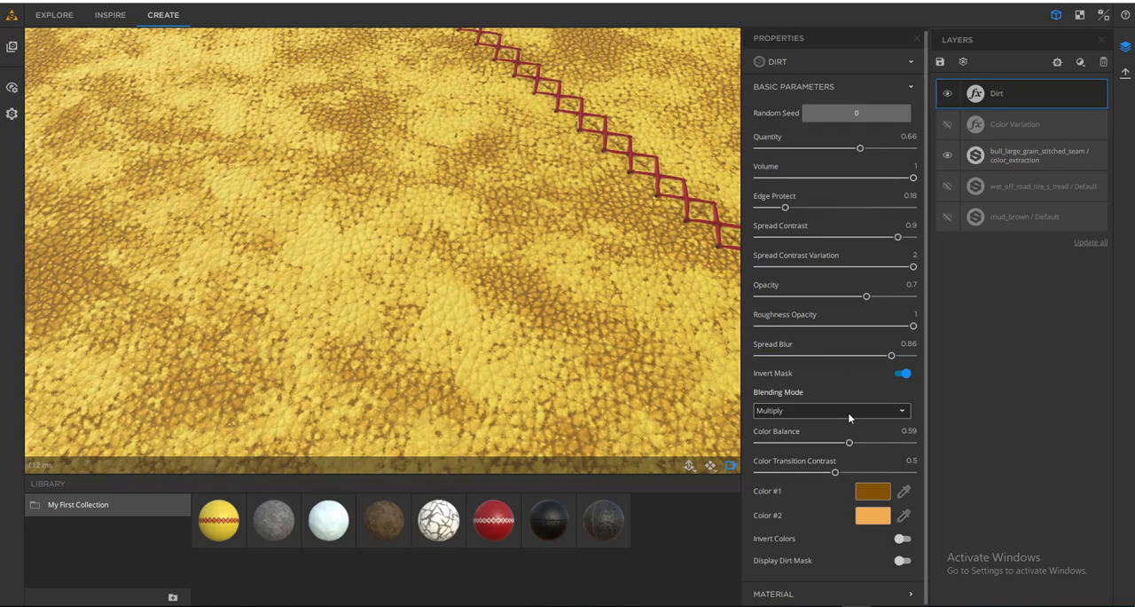
left_click(848, 411)
scroll(800, 446, "up", 2)
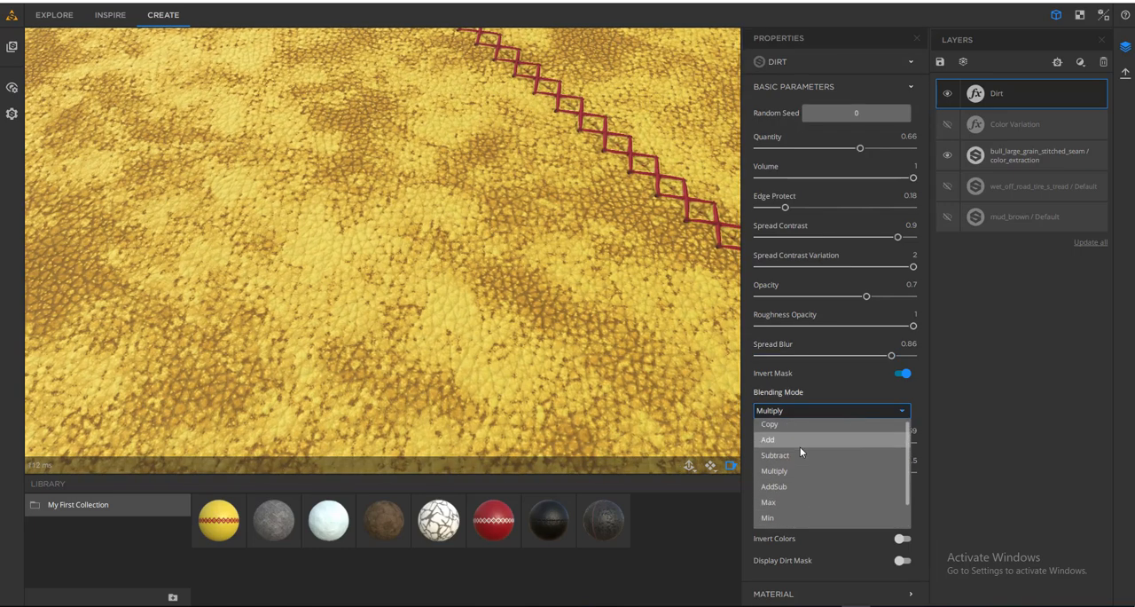
left_click(778, 443)
scroll(485, 274, "down", 5)
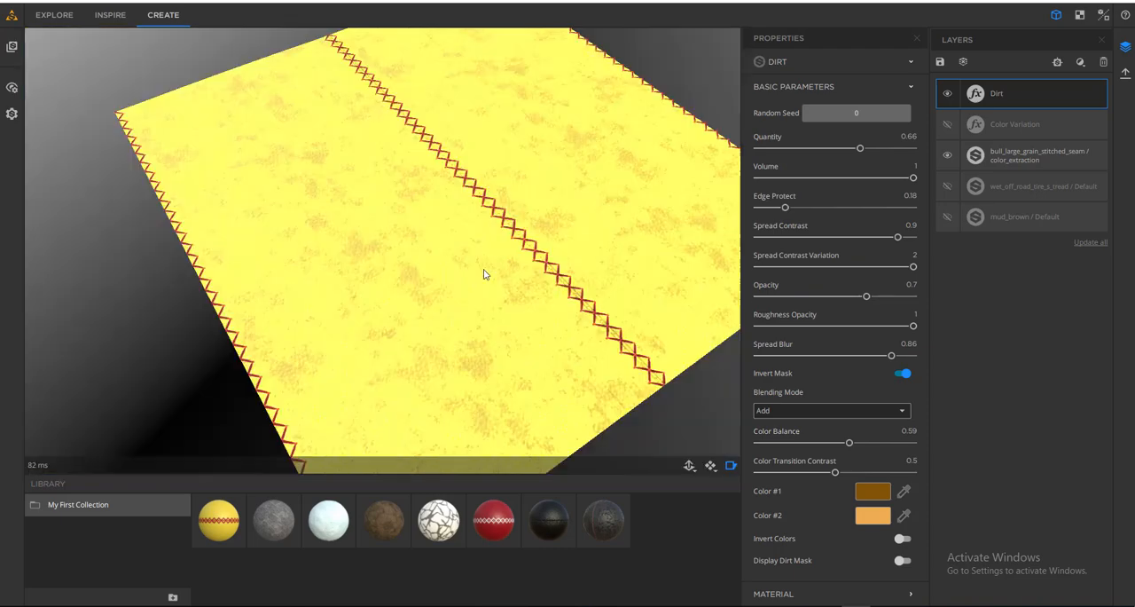
scroll(487, 276, "up", 3)
- Try the Overlay and Divide blending modes on the Dirt filter, ending with Multiply
left_click(826, 412)
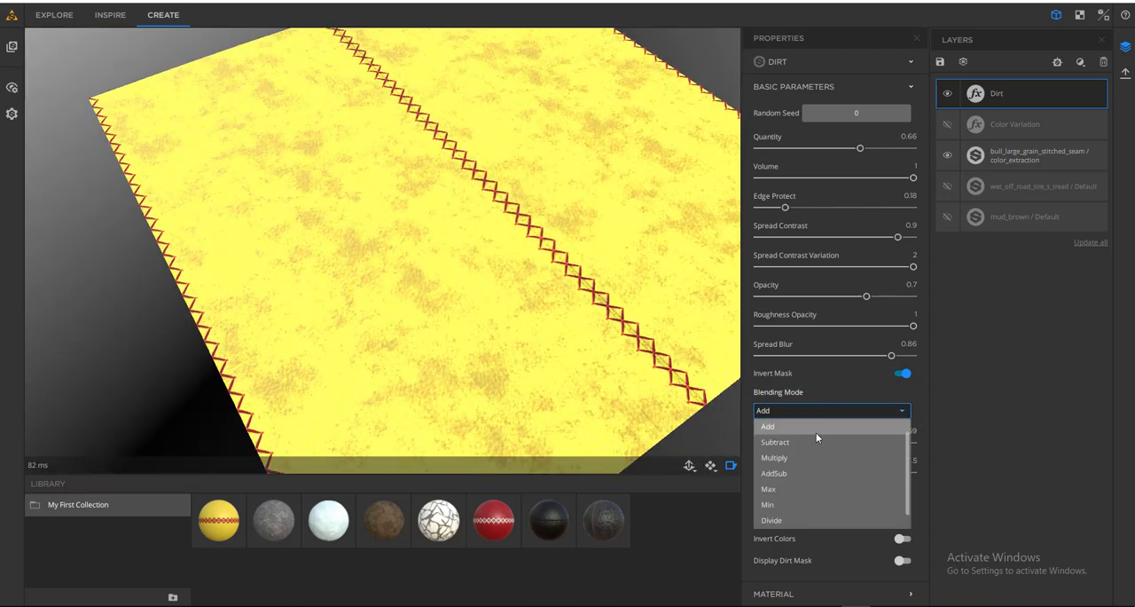
scroll(808, 444, "down", 1)
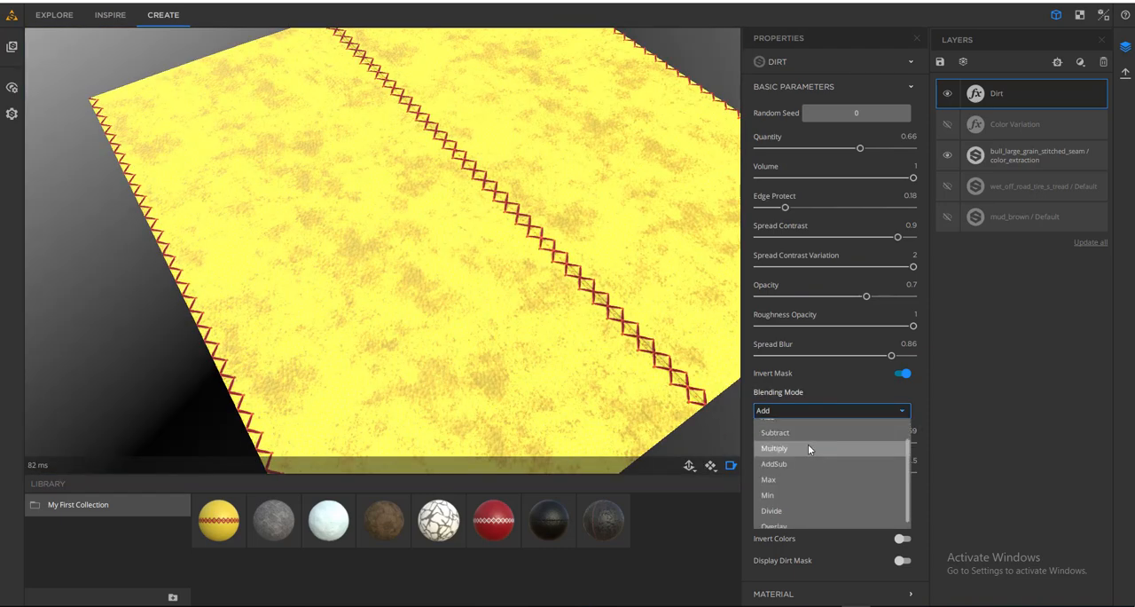
left_click(780, 520)
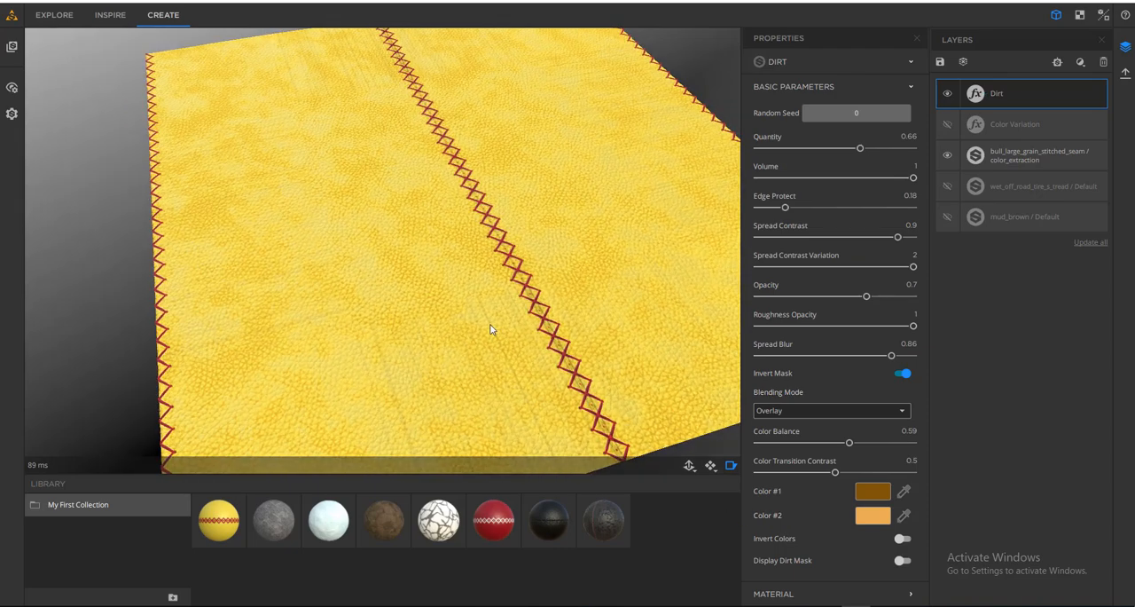
left_click(825, 411)
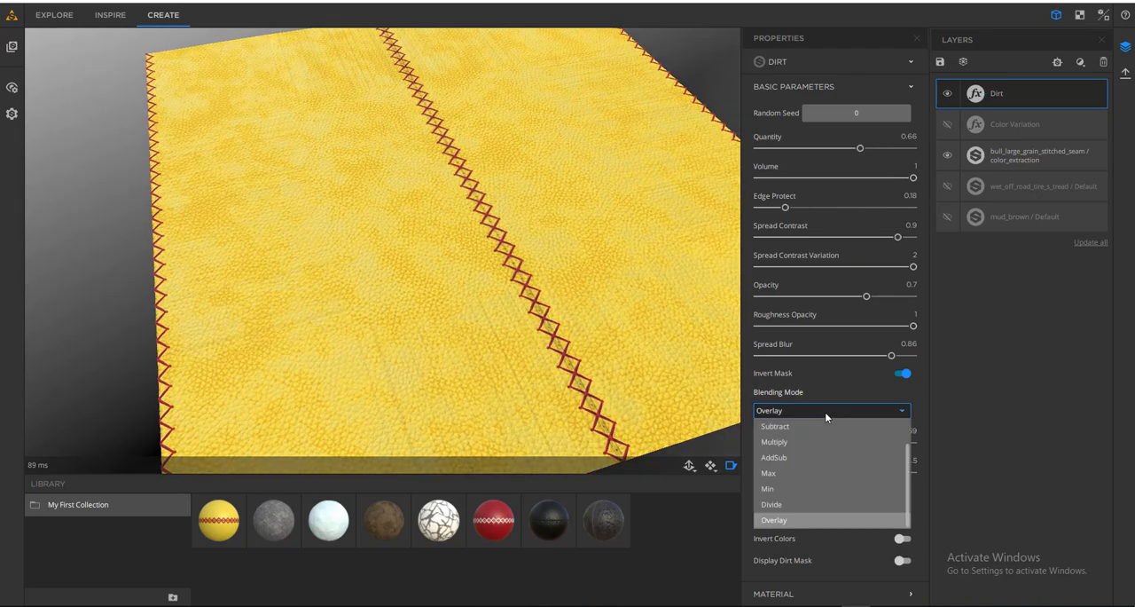
left_click(795, 504)
mouse_move(494, 325)
left_mouse_down()
mouse_move(573, 304)
mouse_move(529, 293)
mouse_move(505, 329)
mouse_move(484, 329)
left_mouse_up()
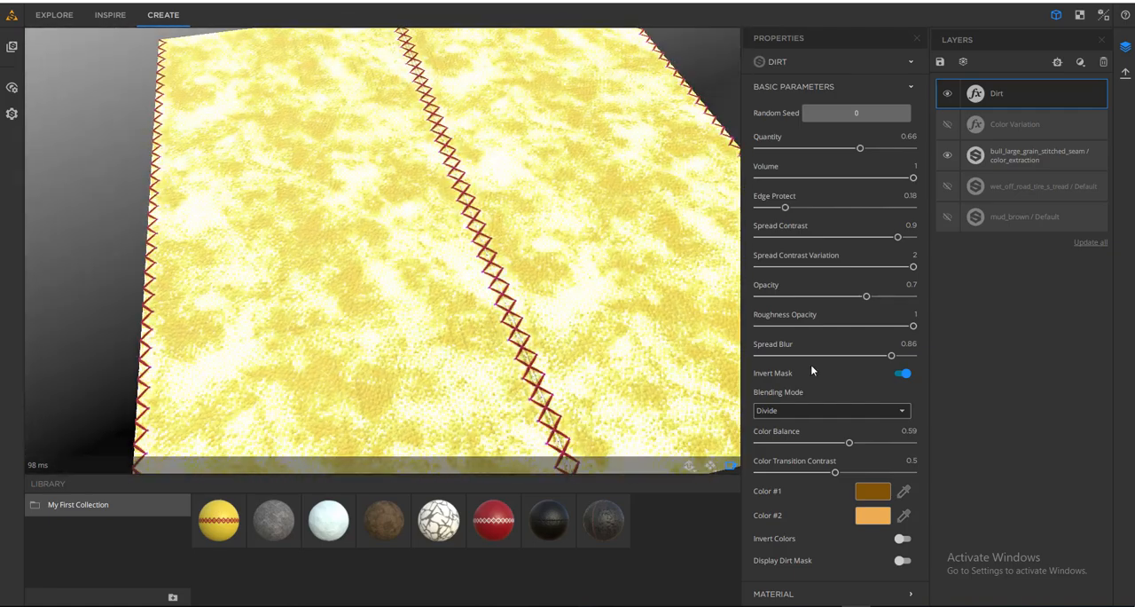
left_click(805, 415)
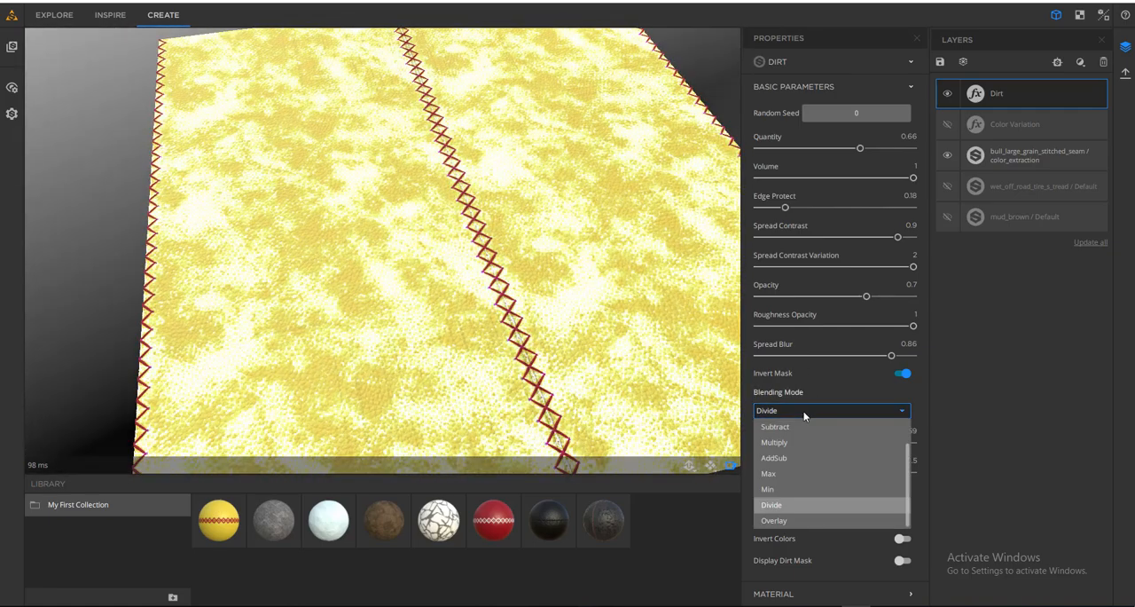
left_click(793, 441)
left_click_drag(498, 368, 493, 322)
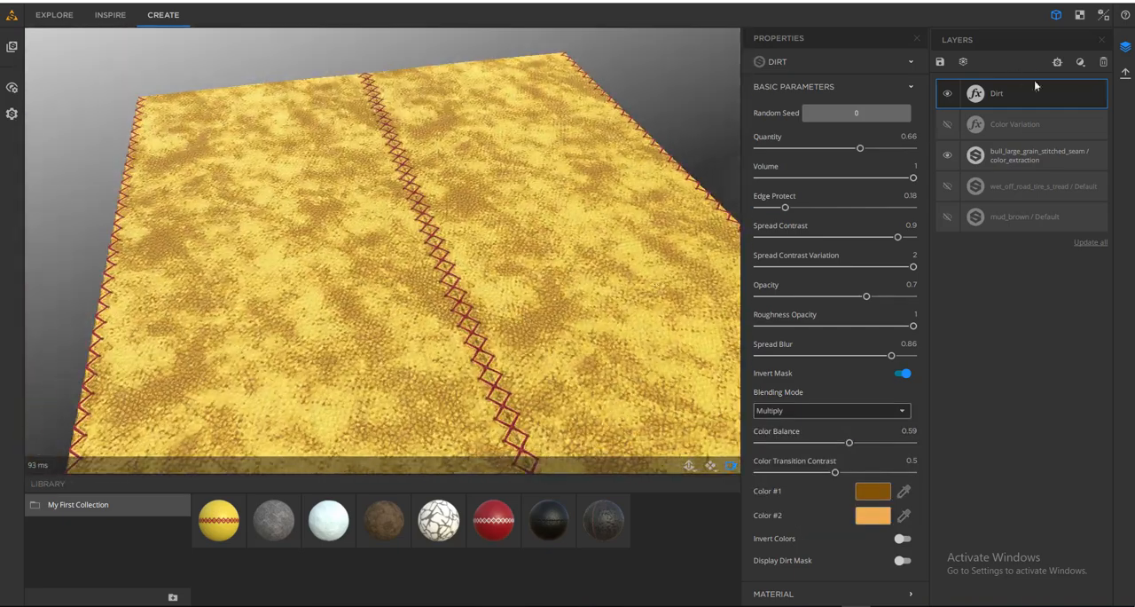
- Hide the Dirt layer, add a Rust filter above it and inspect the rust patches near the leather seam
left_click(1080, 64)
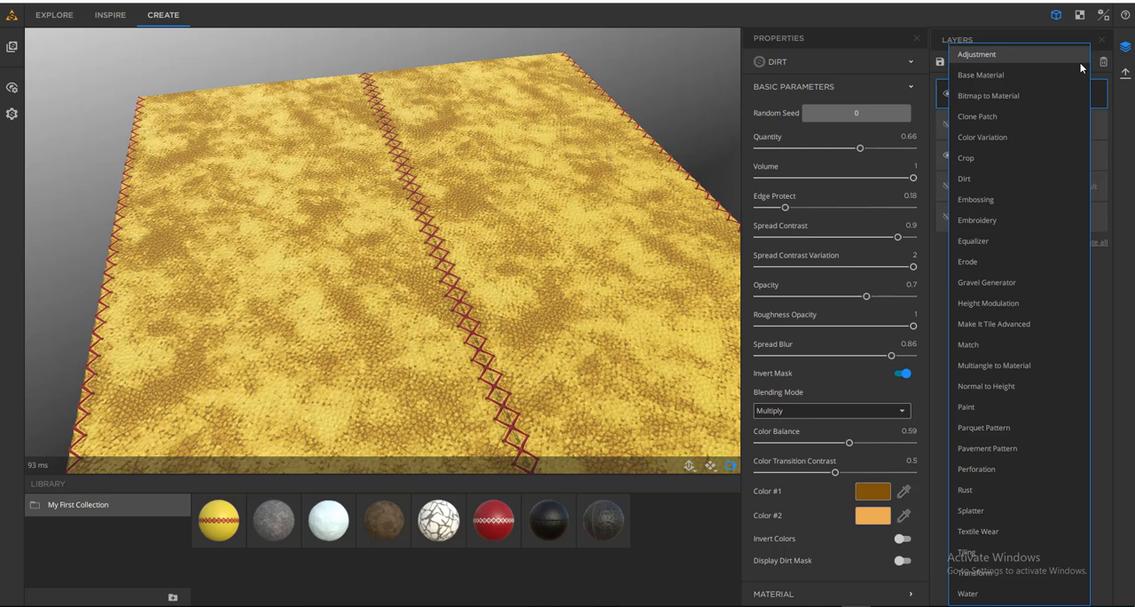
left_click(940, 337)
left_click(948, 94)
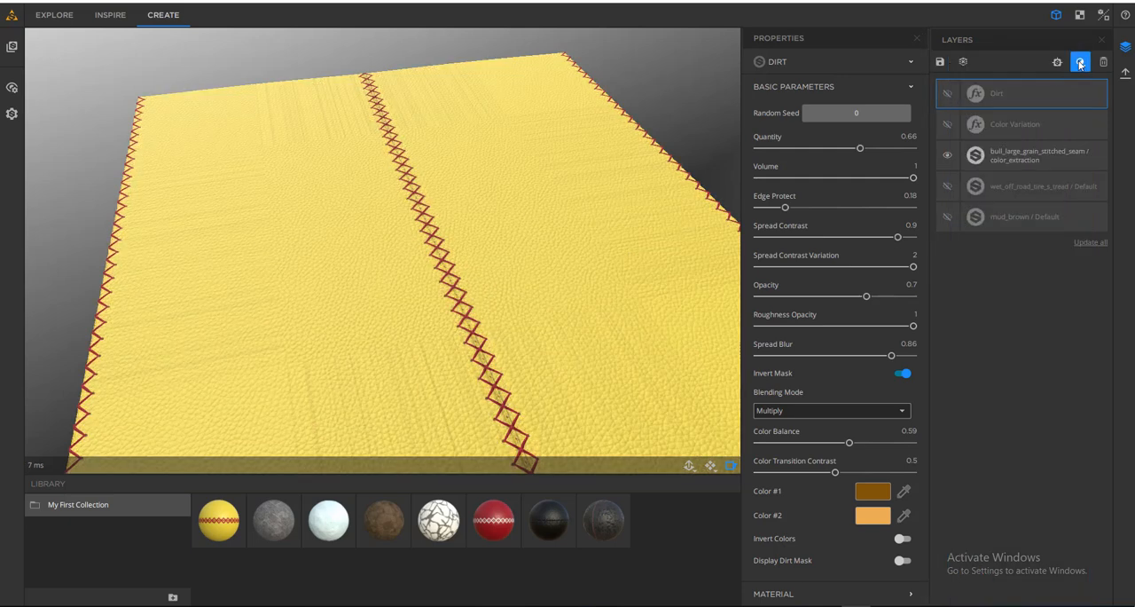
left_click(1080, 62)
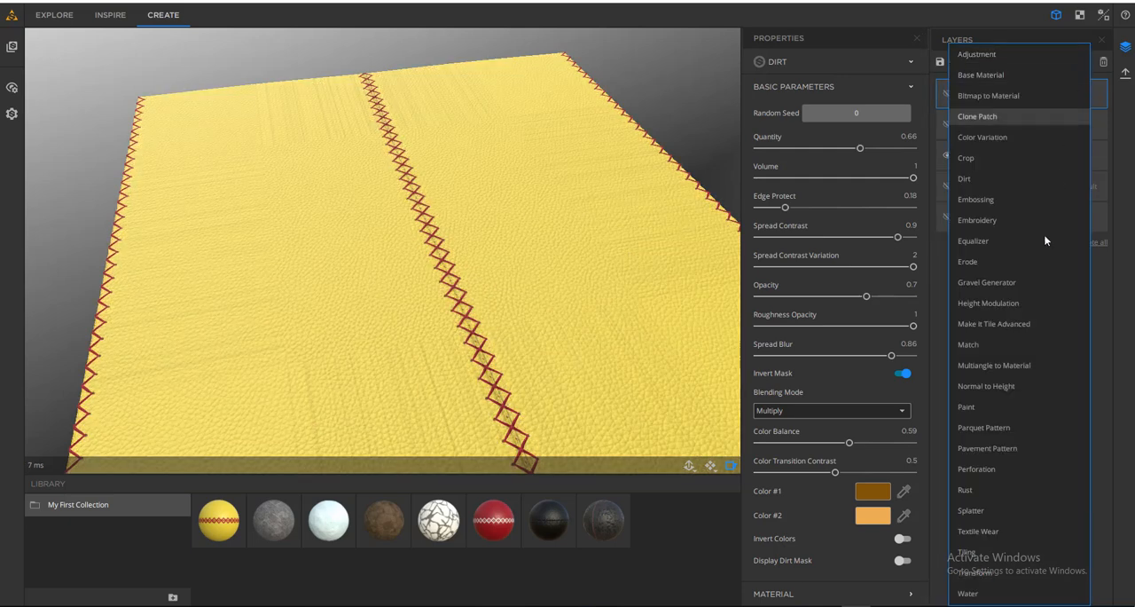
left_click(1013, 493)
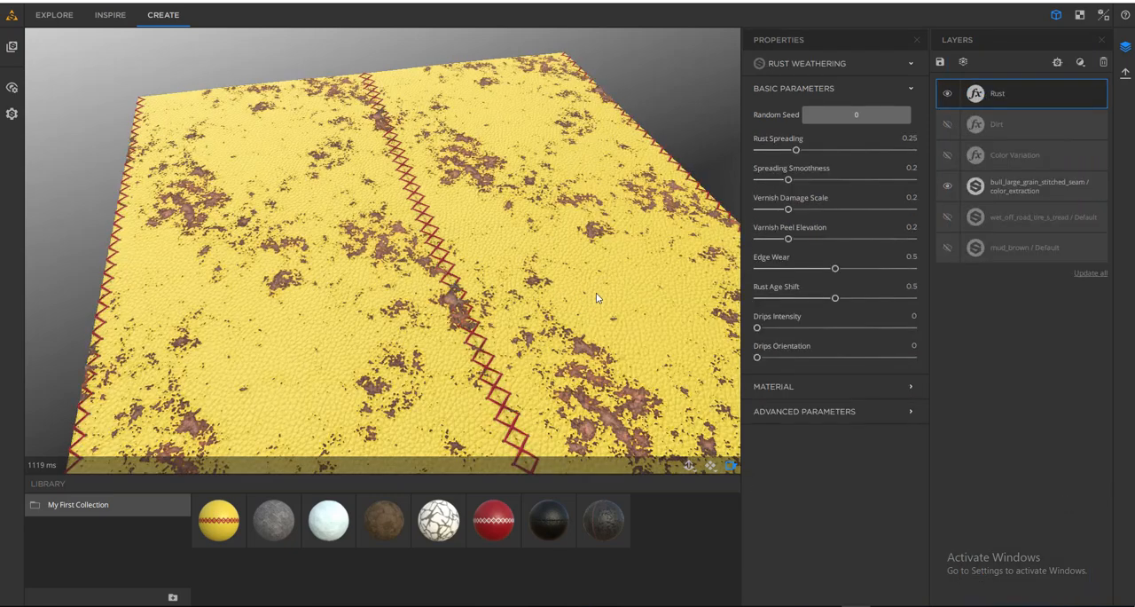
left_click_drag(507, 305, 536, 295)
scroll(409, 253, "up", 3)
scroll(414, 225, "up", 4)
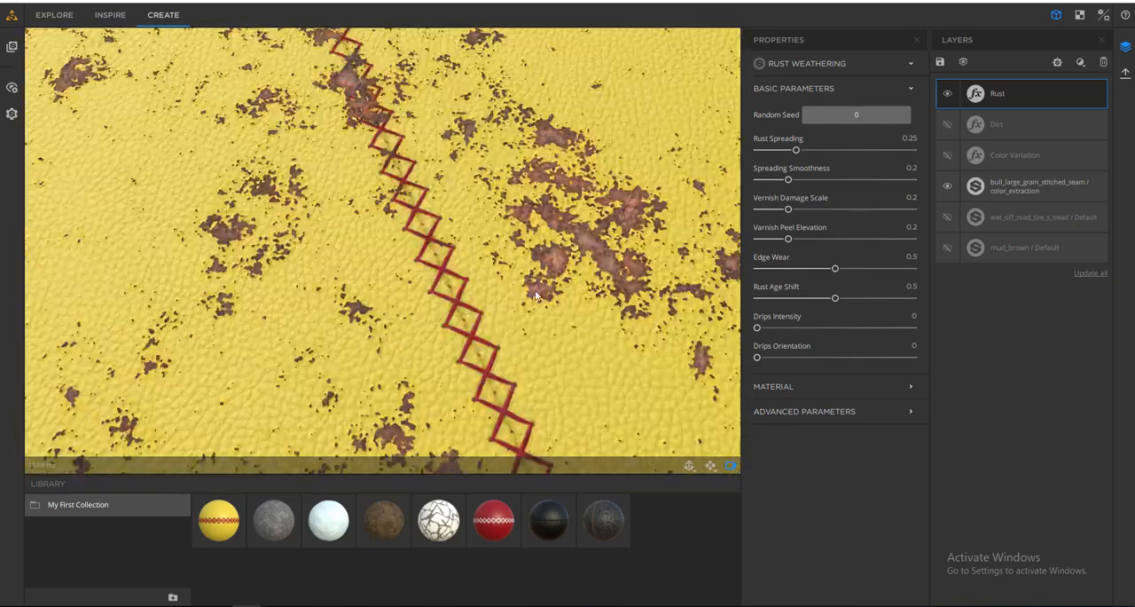
- Set the Rust filter's Rust Spreading to 0.27 and inspect the rust patches along the leather's stitched seam
scroll(536, 257, "down", 8)
left_click_drag(440, 299, 449, 255)
scroll(450, 256, "up", 5)
left_click_drag(455, 299, 427, 301)
scroll(472, 192, "up", 3)
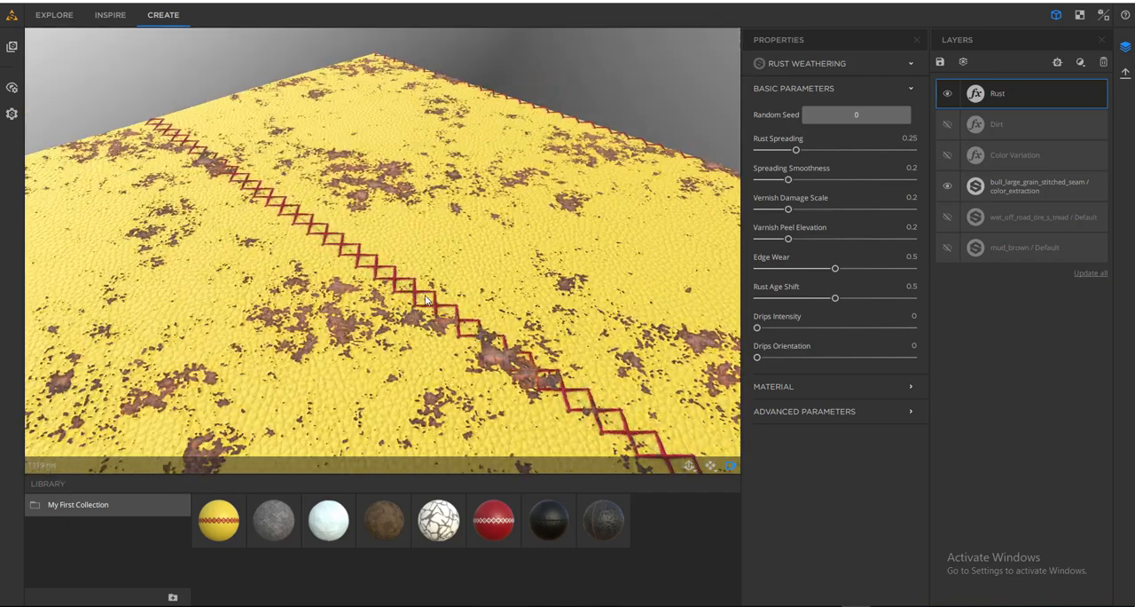
mouse_move(796, 149)
left_mouse_down()
mouse_move(822, 152)
mouse_move(800, 156)
left_mouse_up()
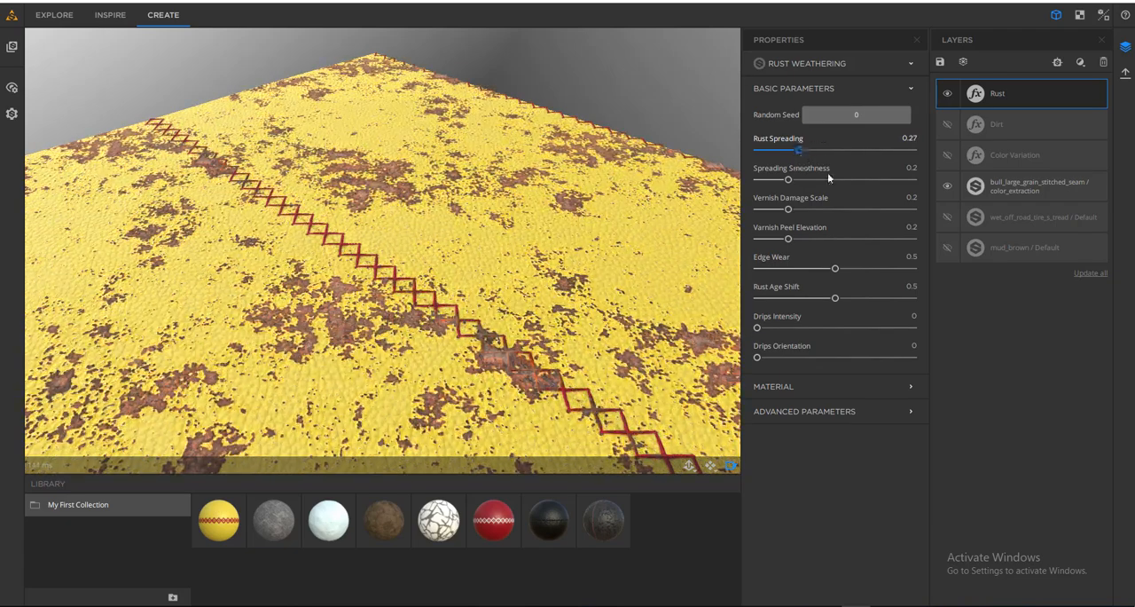
left_click_drag(450, 229, 460, 258)
scroll(461, 258, "up", 3)
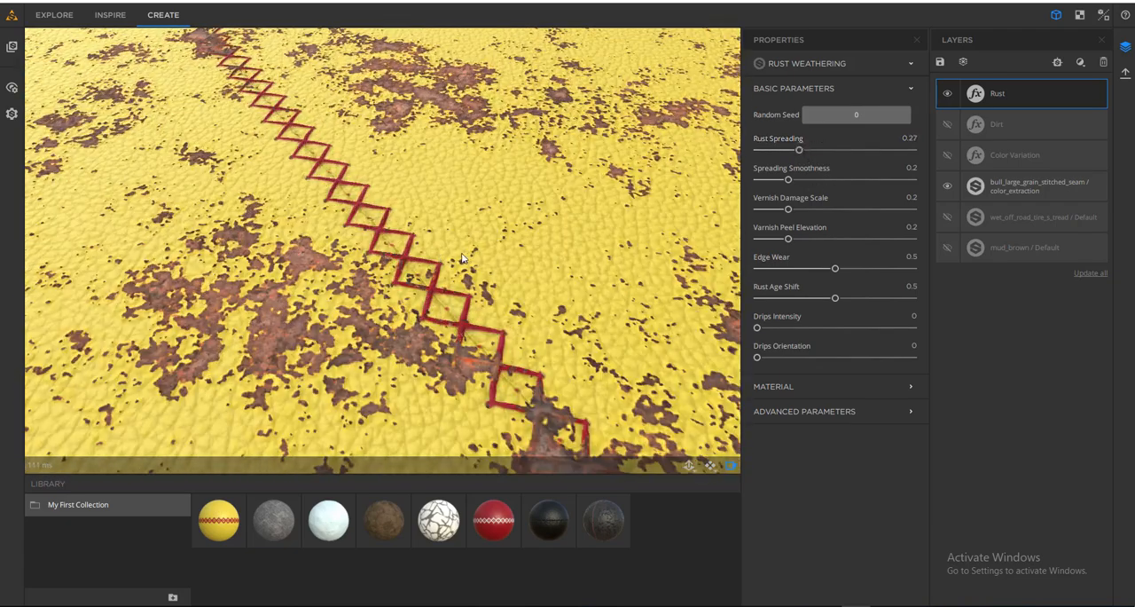
left_click_drag(531, 303, 498, 271)
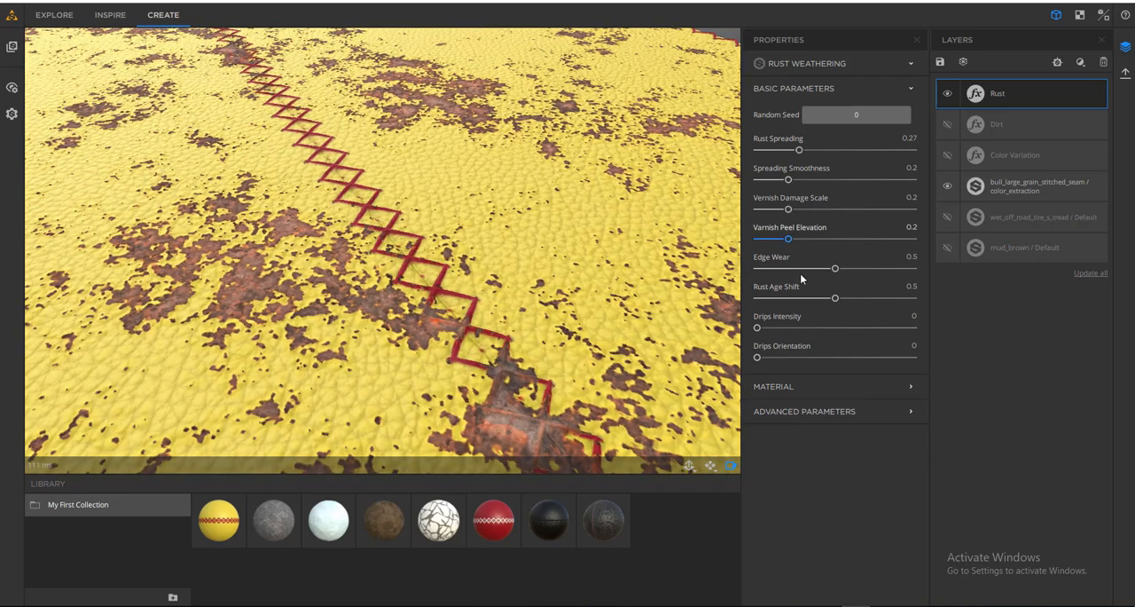
- Set the Rust filter's Edge Wear to 0.7, try Rust Spreading at 0.47 and settle on 0.33
left_click_drag(835, 269, 867, 268)
left_click_drag(799, 150, 832, 164)
left_click_drag(572, 270, 405, 306)
scroll(469, 277, "down", 5)
scroll(421, 304, "up", 4)
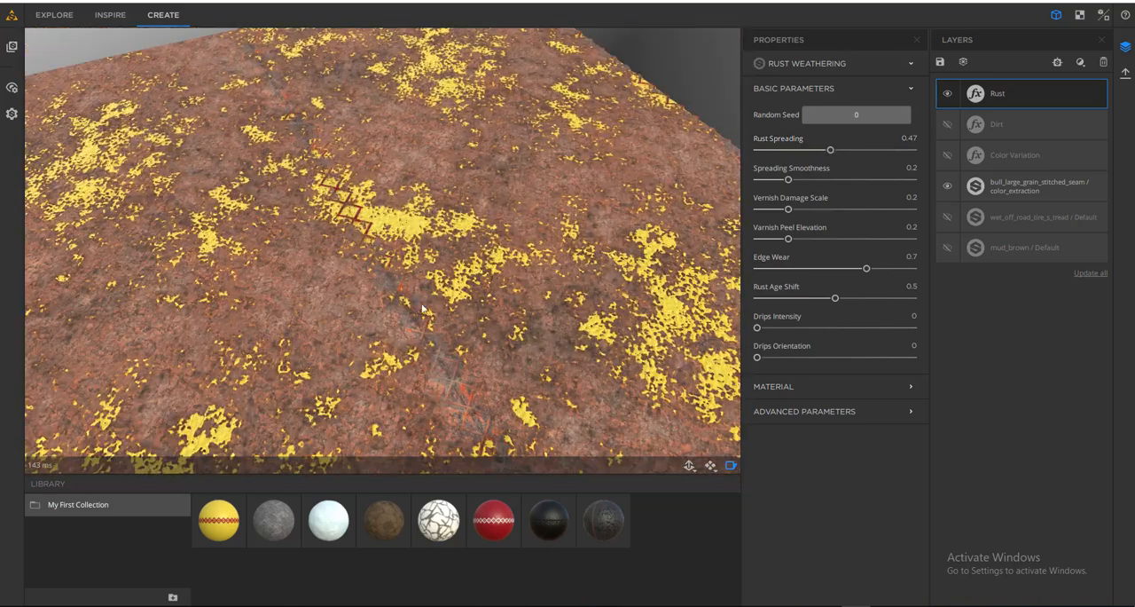
mouse_move(807, 157)
left_mouse_down()
mouse_move(798, 153)
mouse_move(808, 155)
left_mouse_up()
left_click_drag(612, 224, 474, 226)
- Hide the Rust layer and open the list of filters available for a new layer
left_click(947, 93)
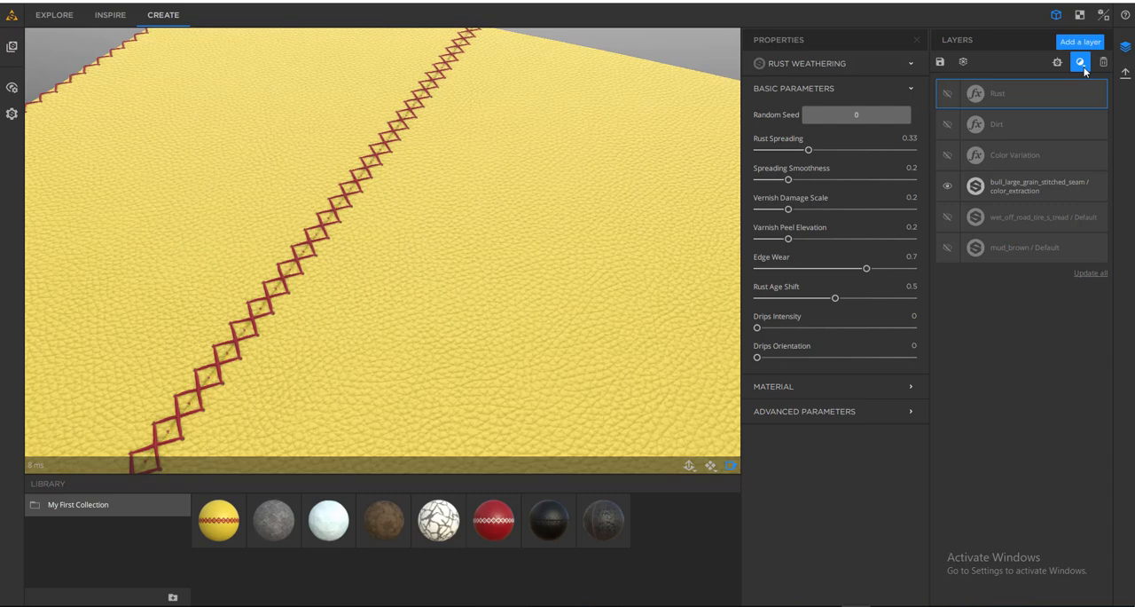
left_click(1081, 63)
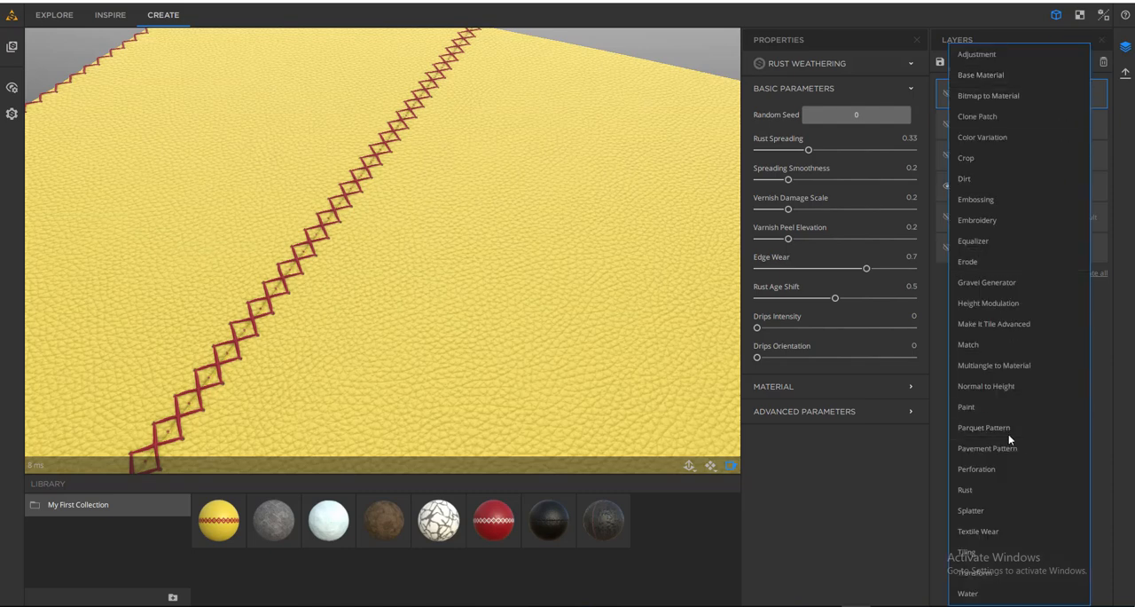
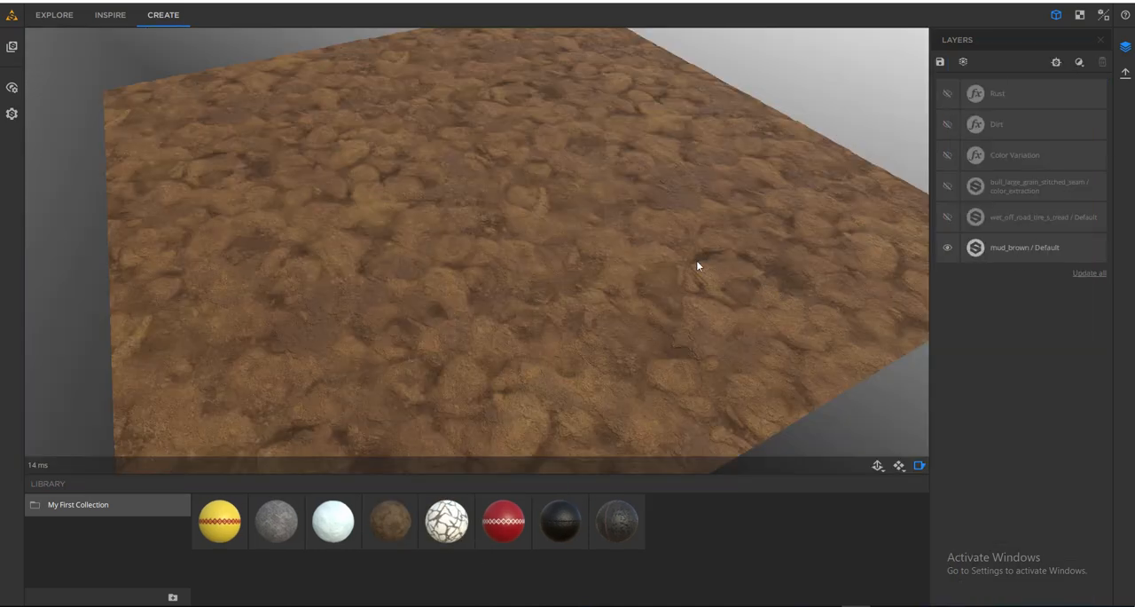
- Add a Gravel Generator filter above the hidden Rust layer and inspect the gravel on the brown mud up close
left_click(1078, 63)
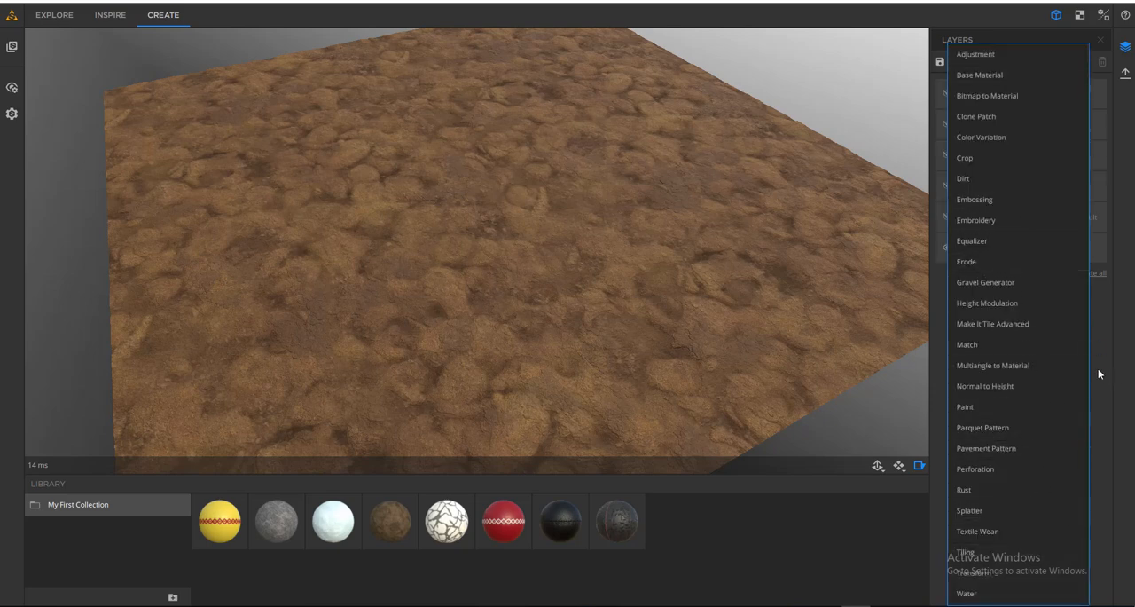
left_click(1009, 286)
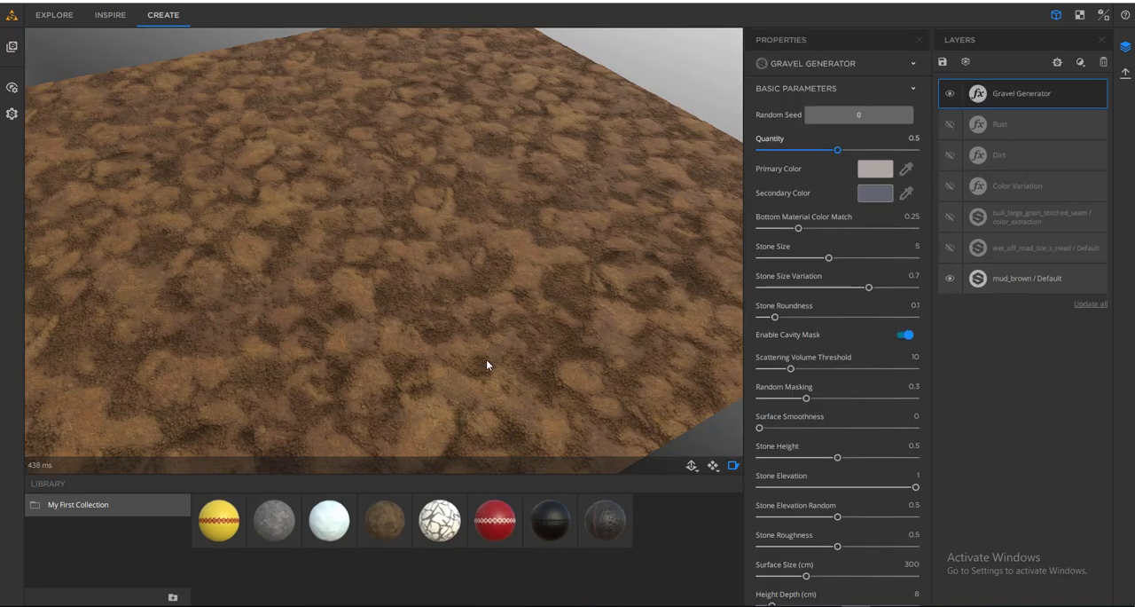
left_click_drag(486, 359, 470, 229)
scroll(470, 229, "up", 5)
scroll(470, 286, "down", 5)
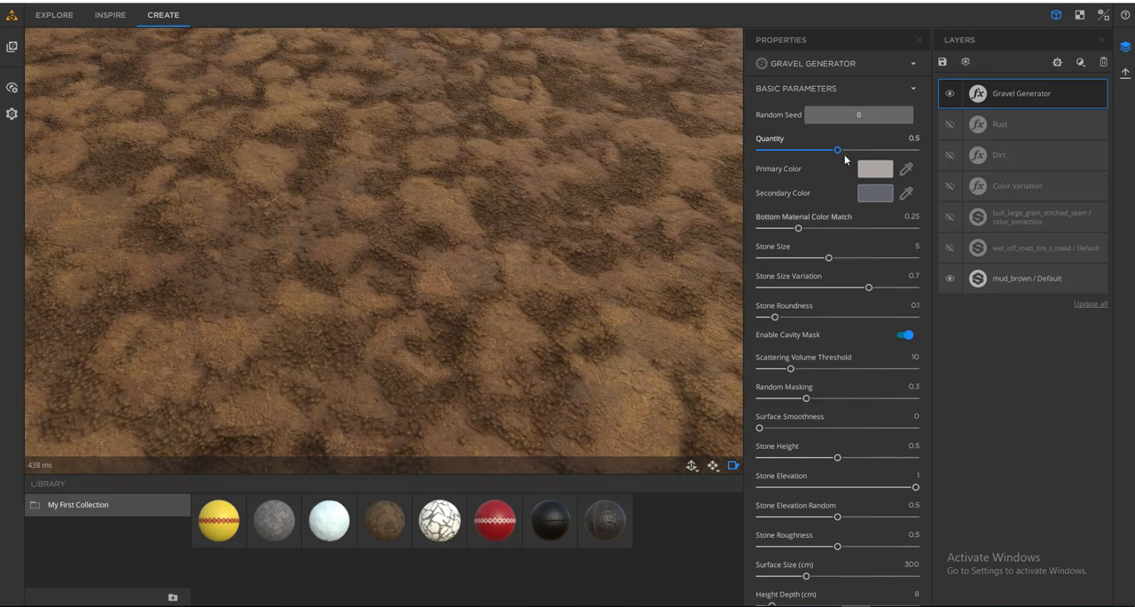
- Set the Gravel Generator's Quantity to 0.27 and inspect the gravel gathered in the mud's crevices
left_click_drag(814, 153, 802, 153)
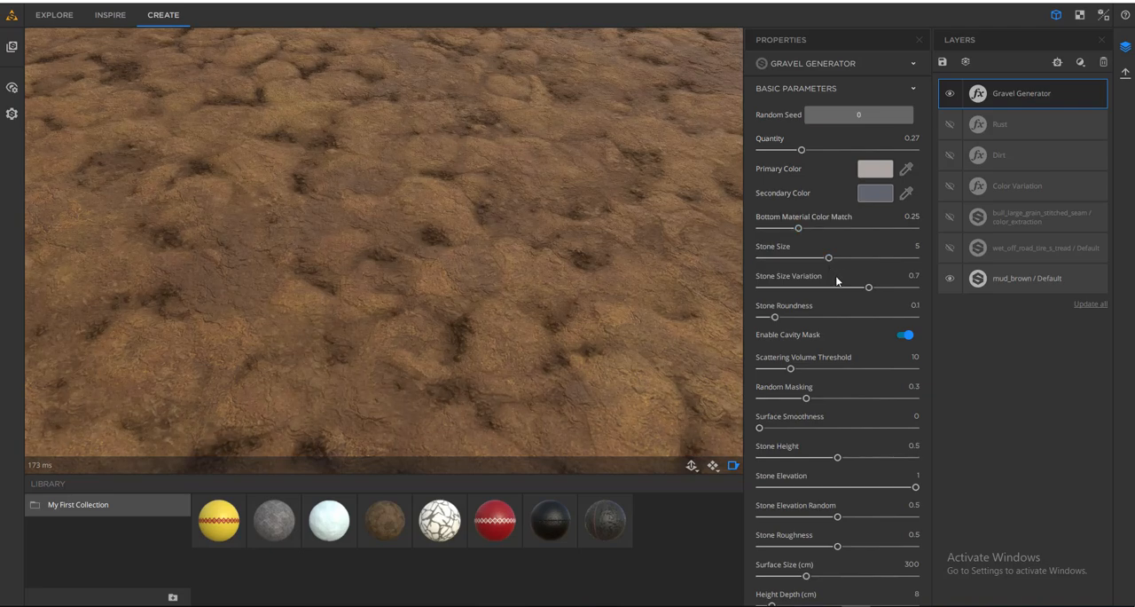
scroll(527, 317, "down", 8)
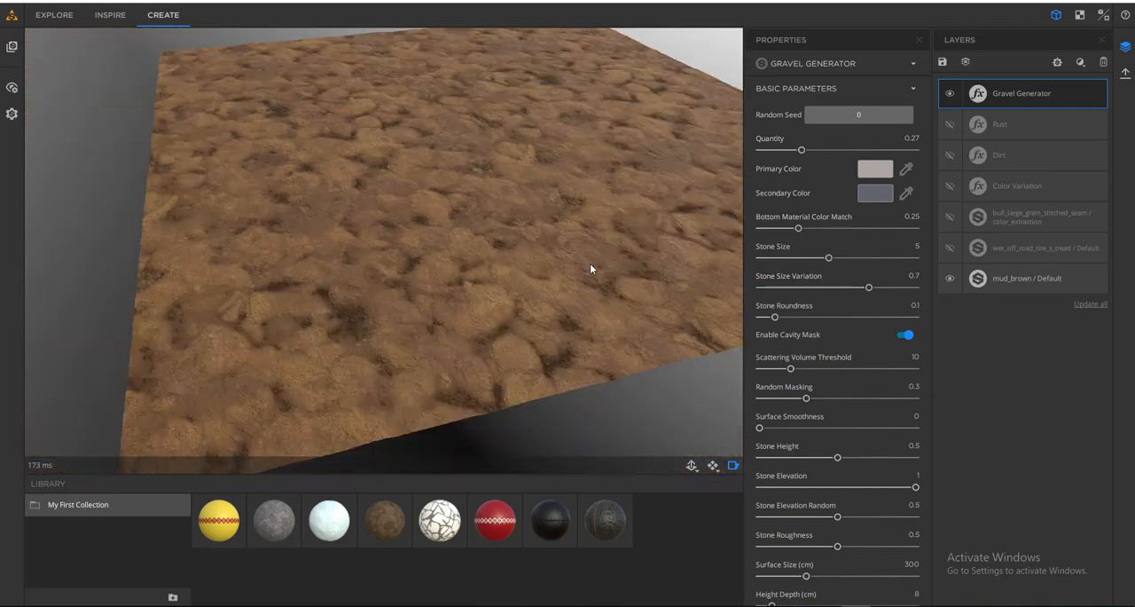
left_click_drag(586, 273, 590, 274)
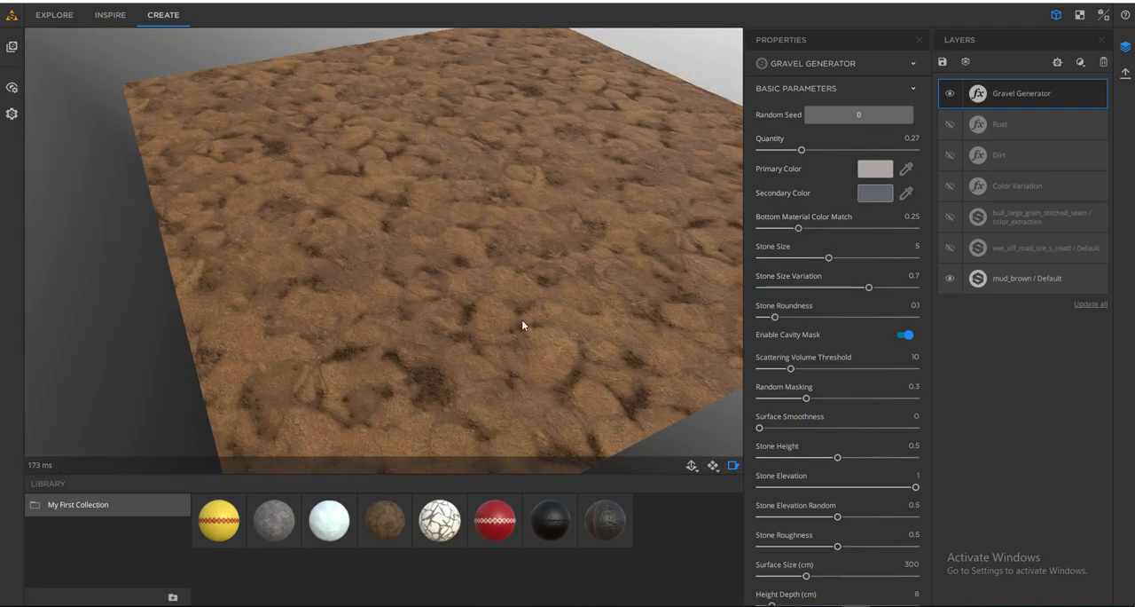
scroll(510, 298, "up", 6)
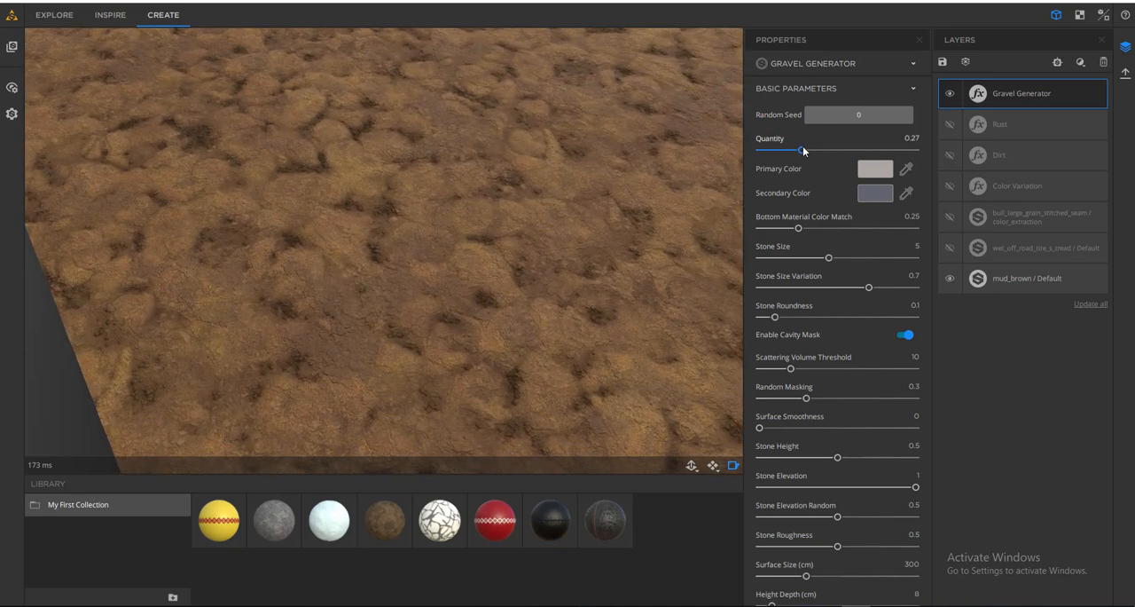
left_click_drag(823, 153, 799, 153)
left_click(819, 317)
left_click_drag(605, 308, 564, 309)
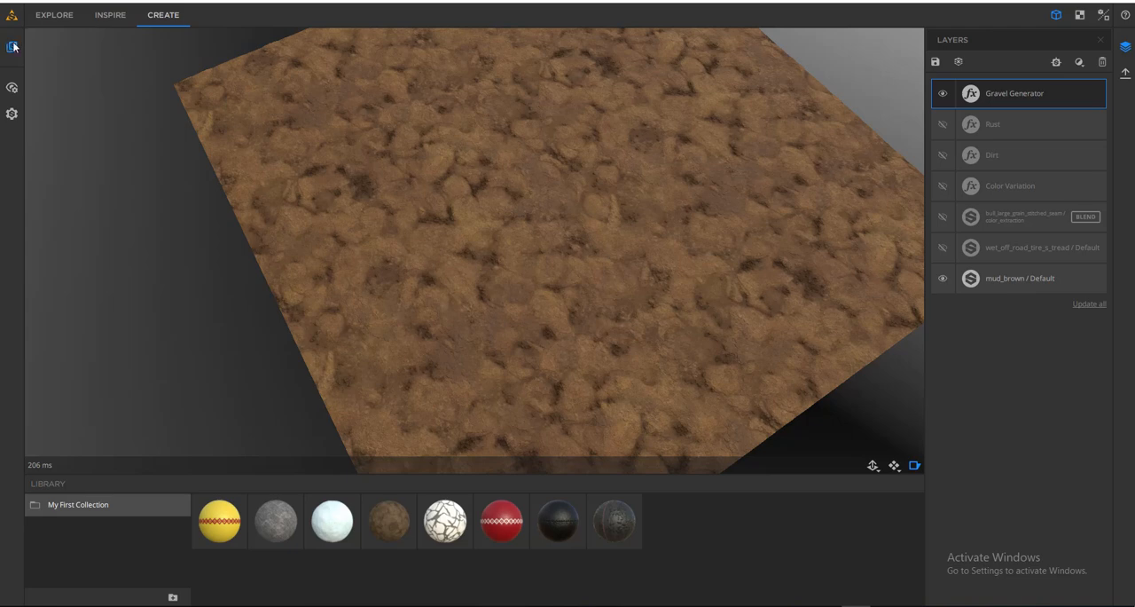
- Browse the Substance Source and Generators - Atlas resources and add european_forest_moss to My First Collection
left_click(12, 46)
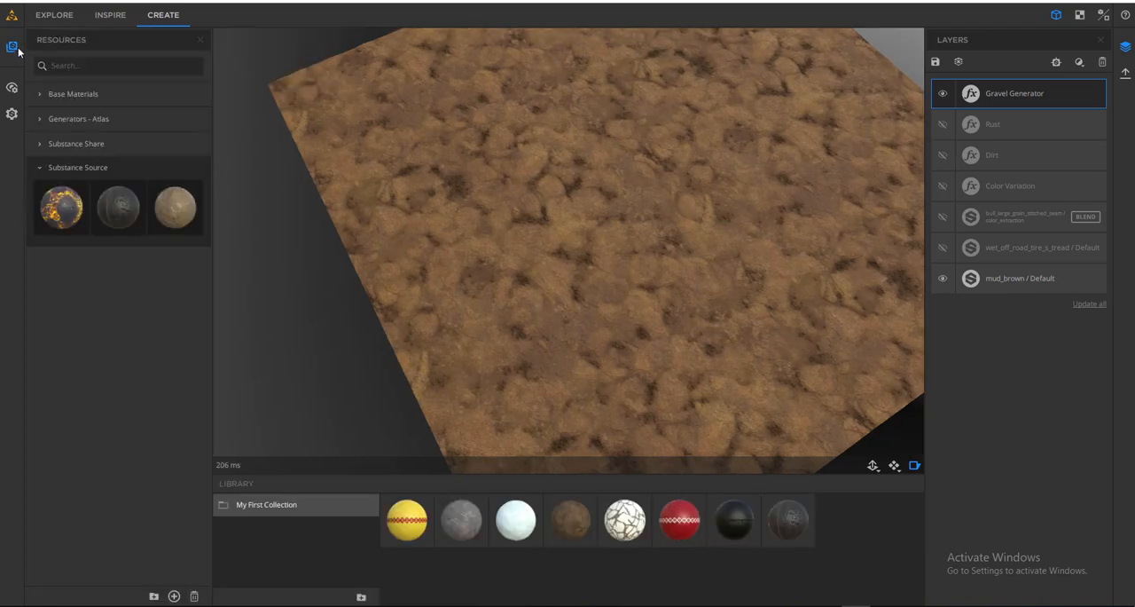
left_click(39, 168)
left_click(42, 117)
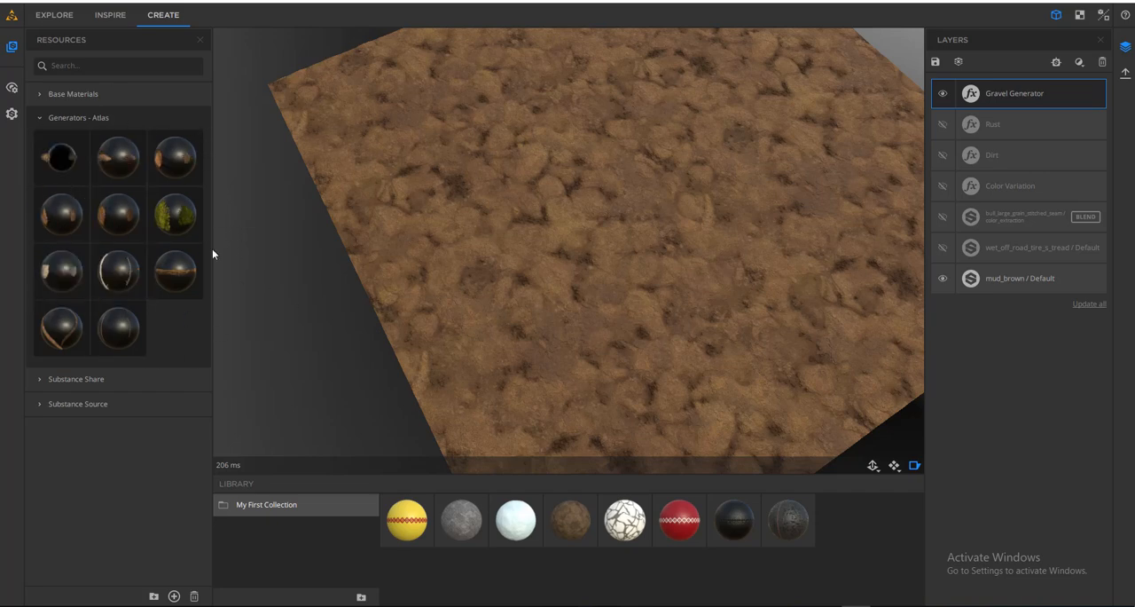
left_click_drag(592, 236, 402, 270)
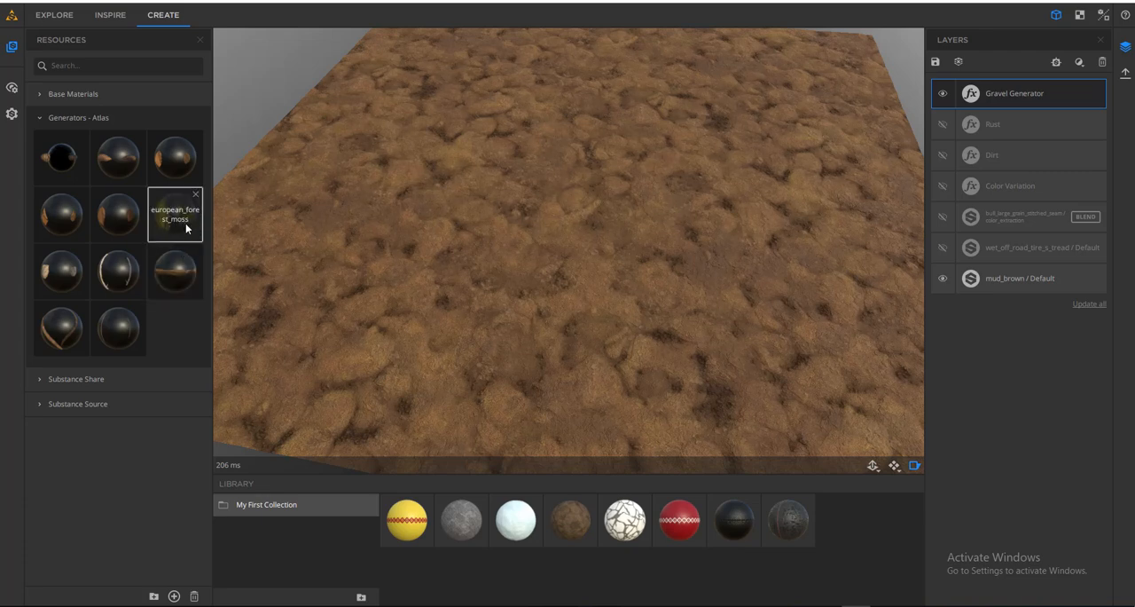
left_click_drag(173, 221, 838, 518)
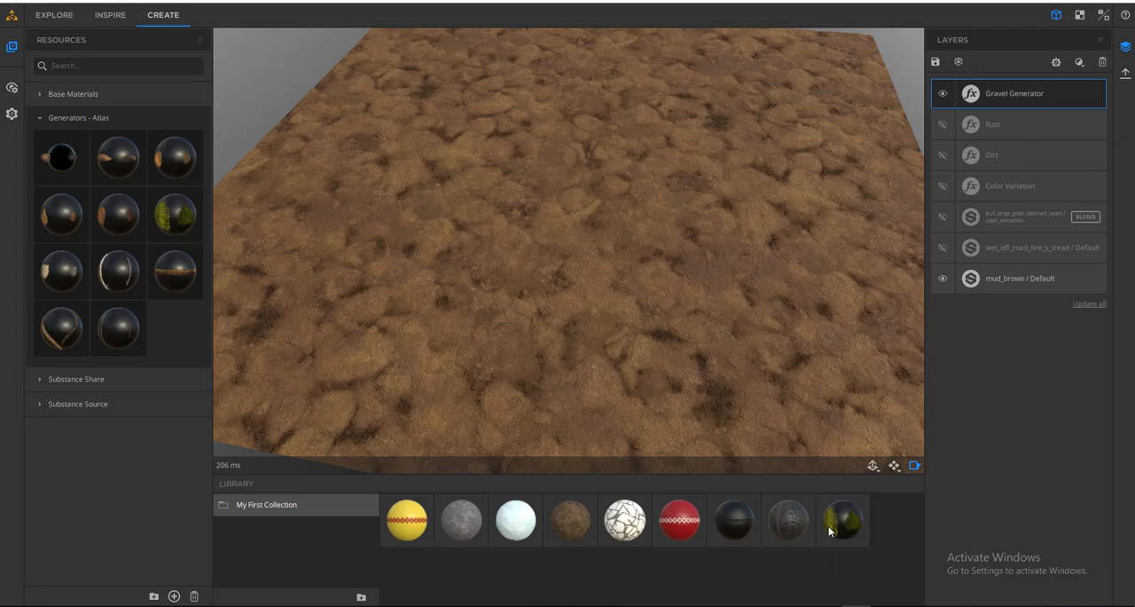
- Layer european_forest_moss from the library over the gravel-covered mud and inspect the moss patches
left_click_drag(850, 530, 661, 262)
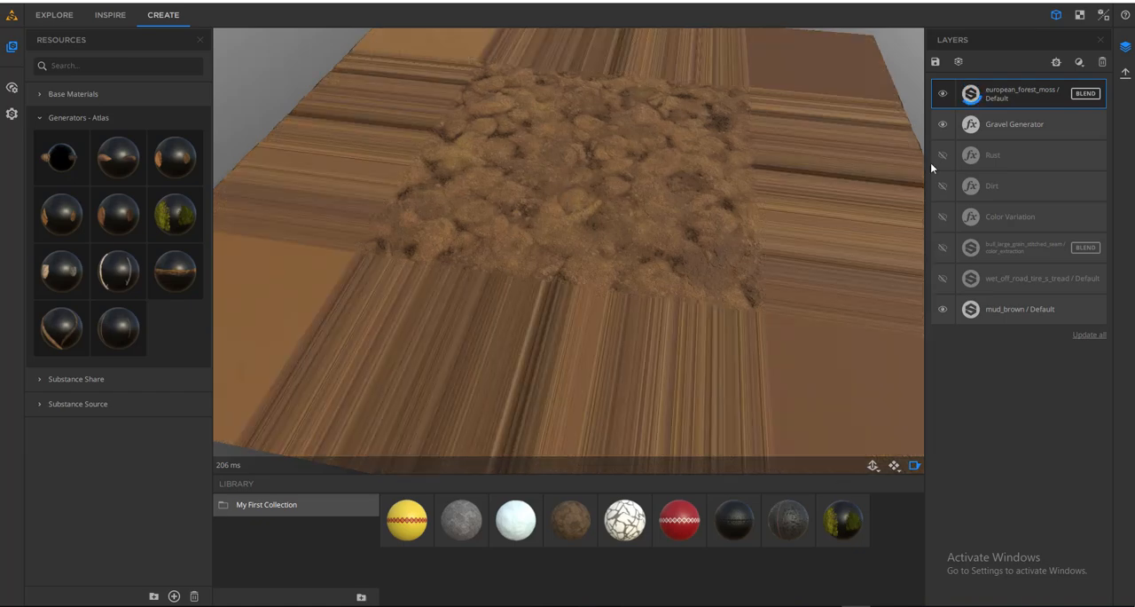
left_click_drag(602, 314, 696, 299)
mouse_move(549, 267)
left_mouse_down()
mouse_move(565, 319)
mouse_move(644, 286)
mouse_move(686, 195)
mouse_move(560, 256)
mouse_move(554, 270)
left_mouse_up()
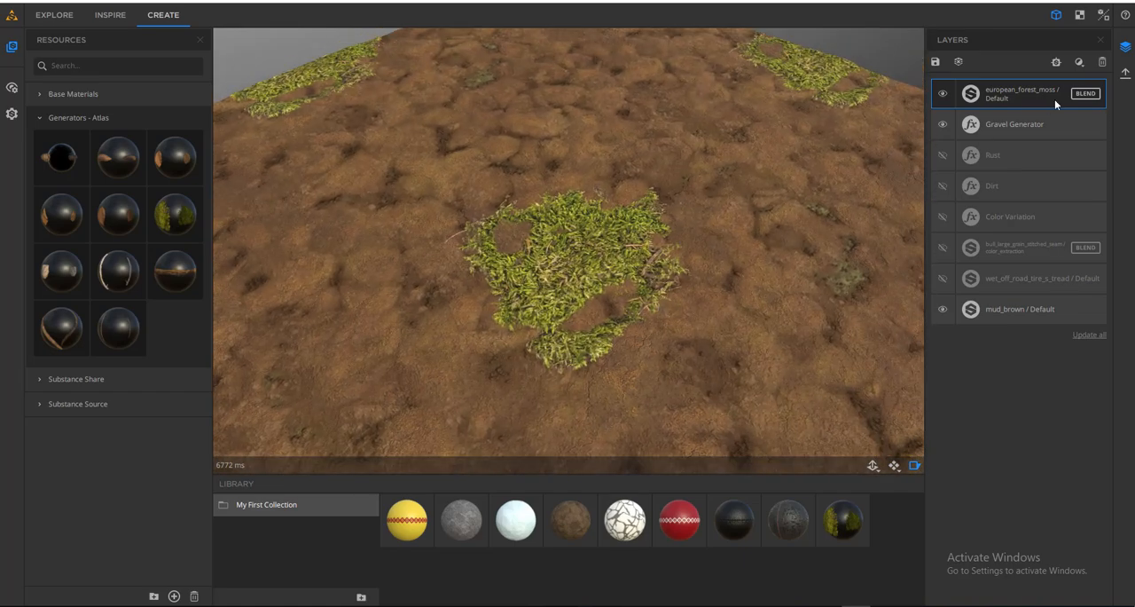
- Show the european_forest_moss layer's Material Blend settings, hide the resources and examine how the moss patches sit on the mud
left_click(1013, 88)
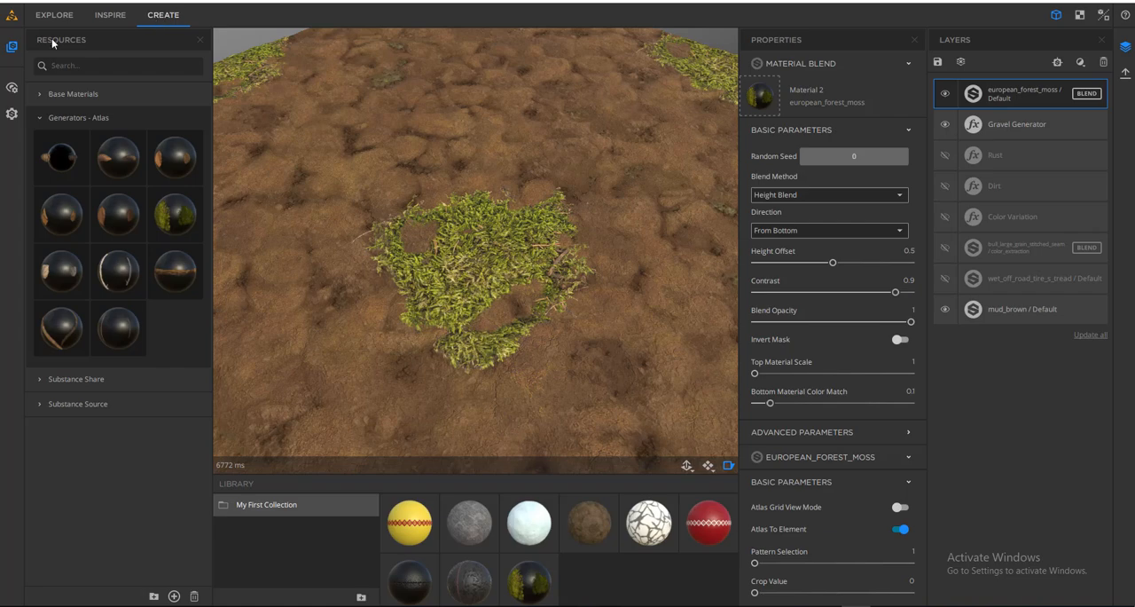
left_click(12, 46)
left_click_drag(503, 287, 441, 293)
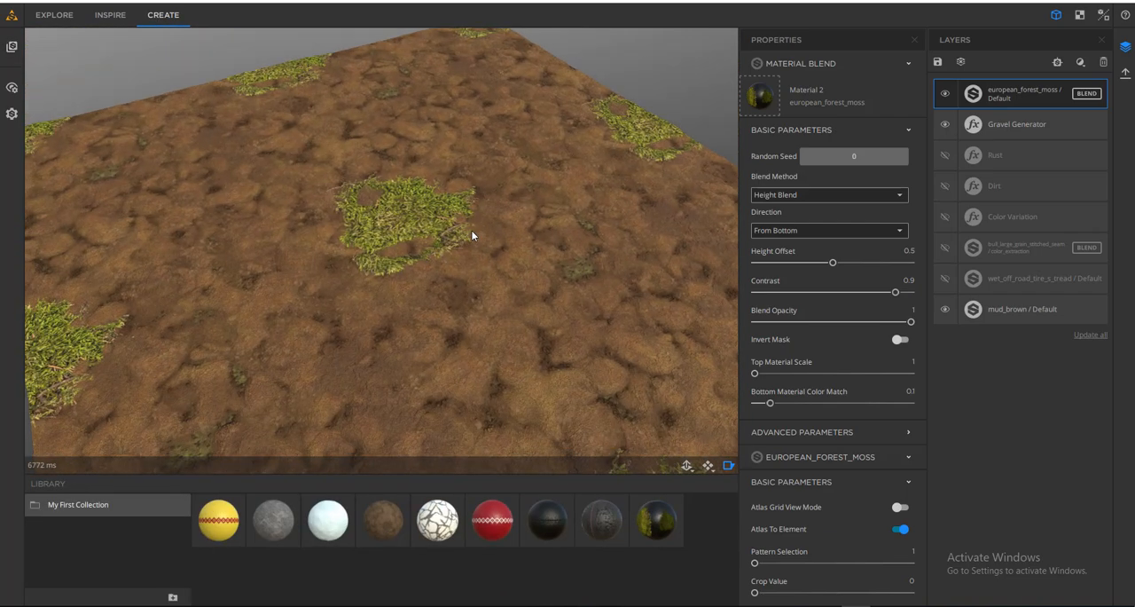
scroll(471, 232, "down", 3)
left_click_drag(471, 231, 469, 262)
scroll(422, 243, "up", 3)
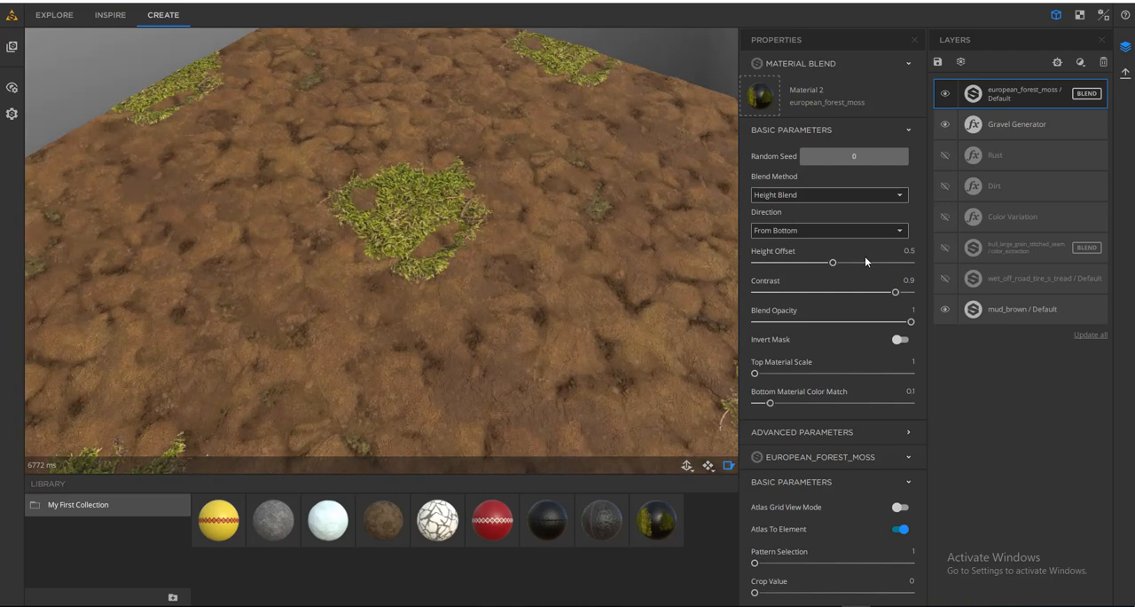
- Try the moss layer's height blend Direction as From Top and return it to From Bottom
left_click(824, 231)
left_click(809, 248)
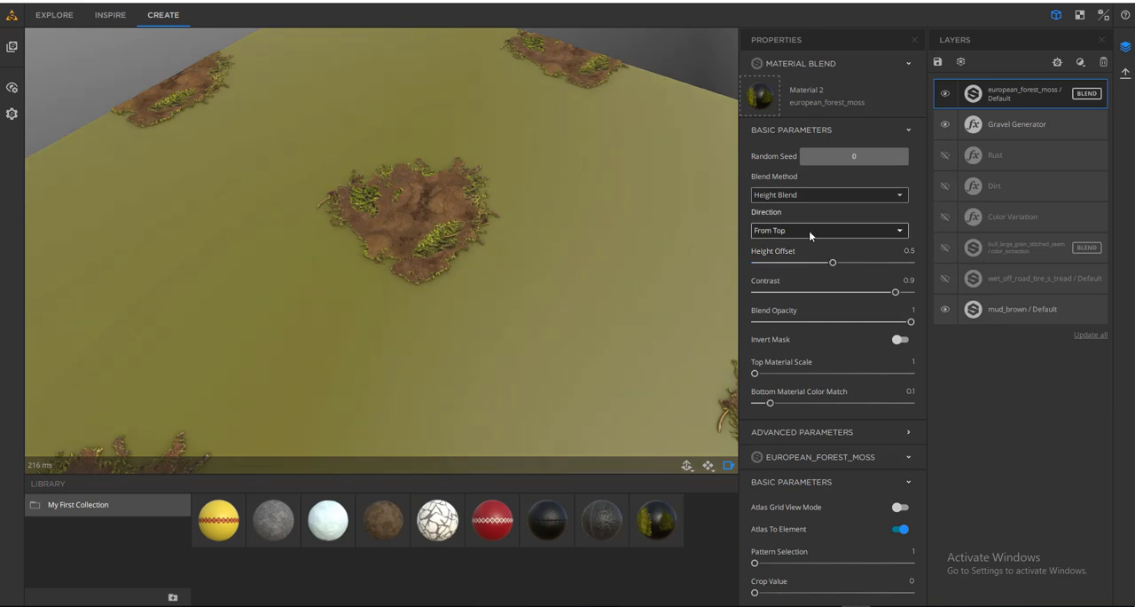
left_click_drag(465, 272, 409, 254)
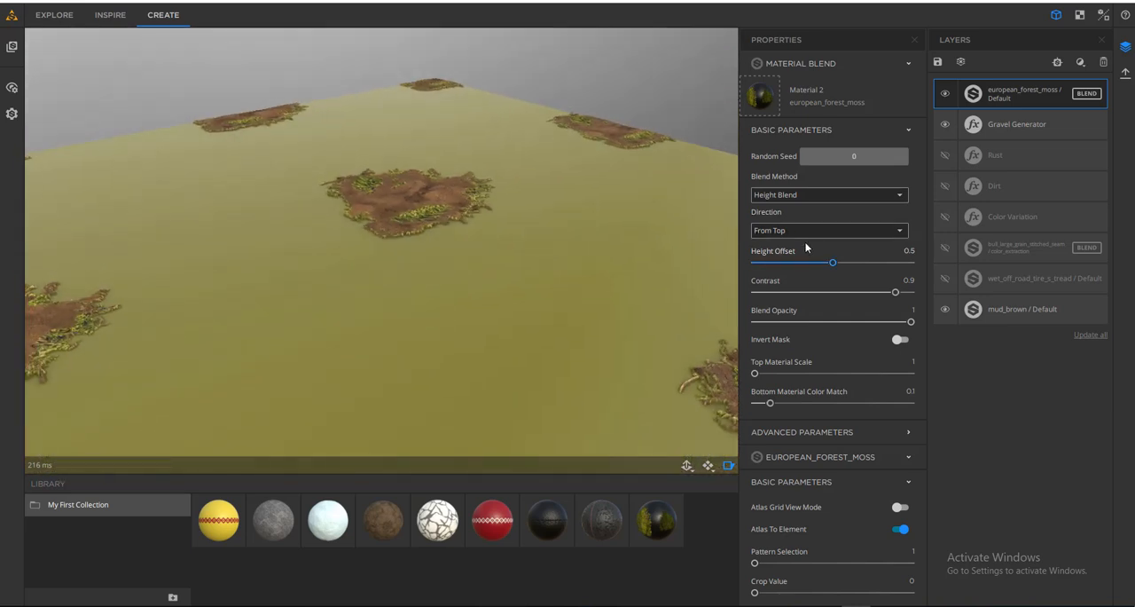
left_click(797, 230)
left_click(798, 263)
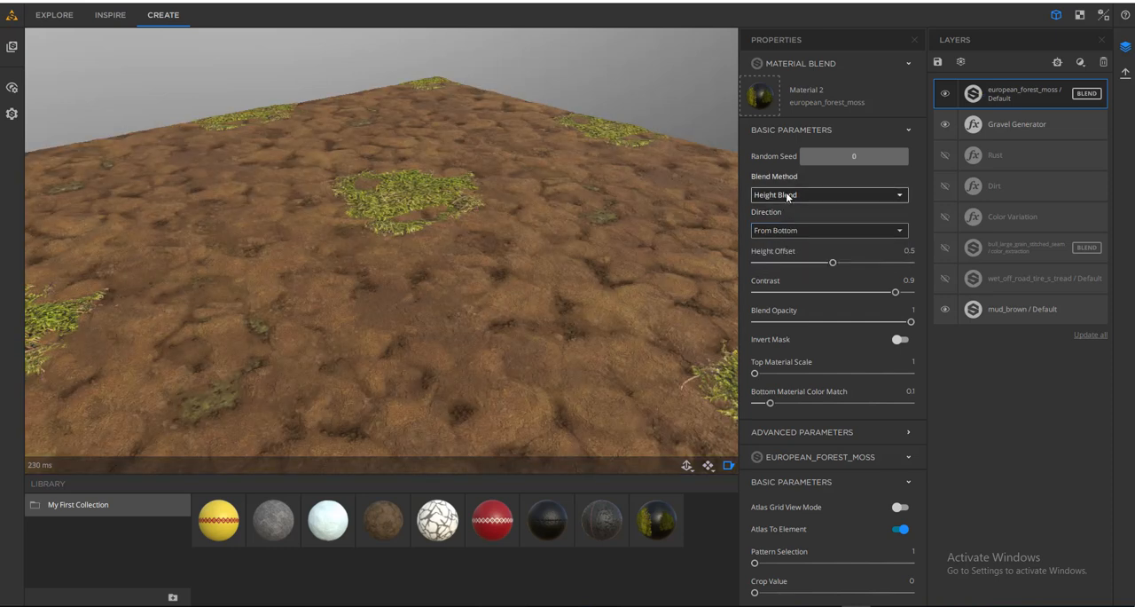
- Try Curvature Blend as the moss layer's blend method, inspect the surface and return to Height Blend
left_click(786, 191)
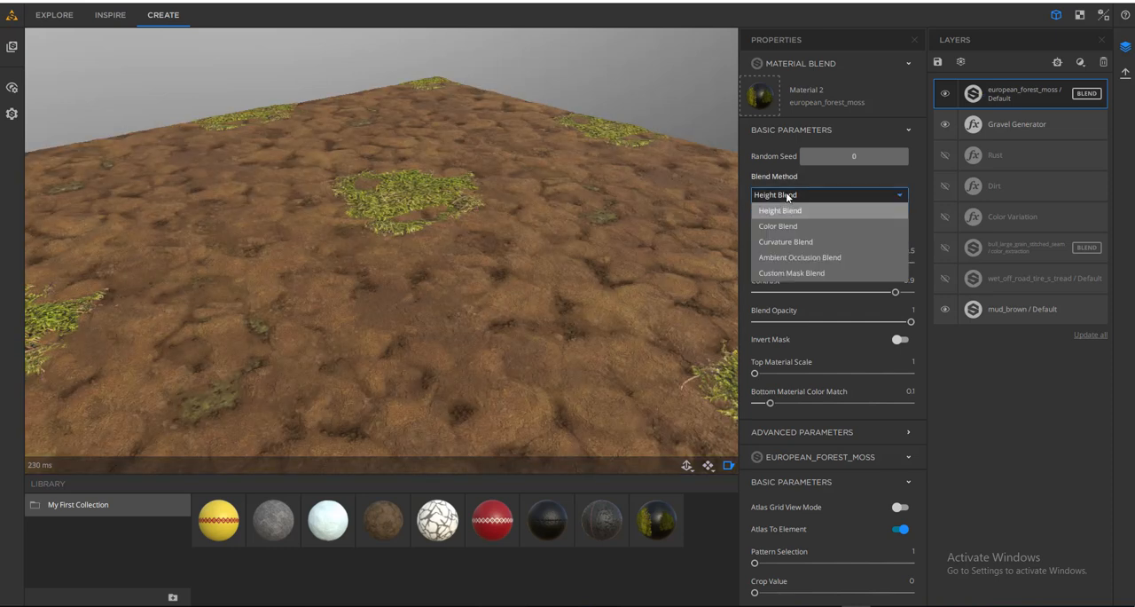
left_click(785, 241)
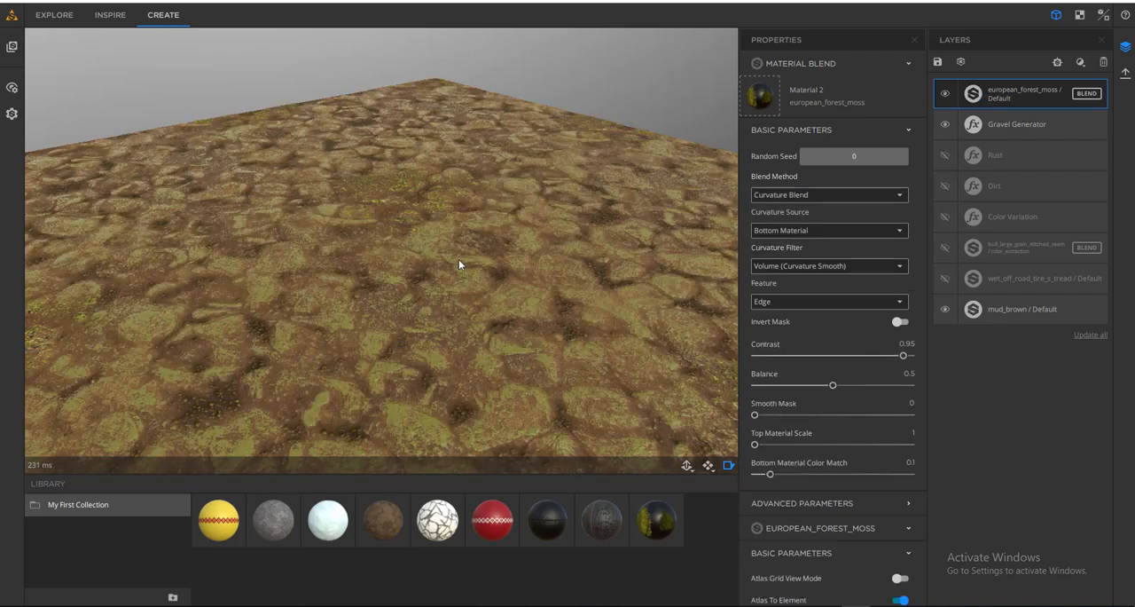
left_click_drag(482, 287, 550, 266)
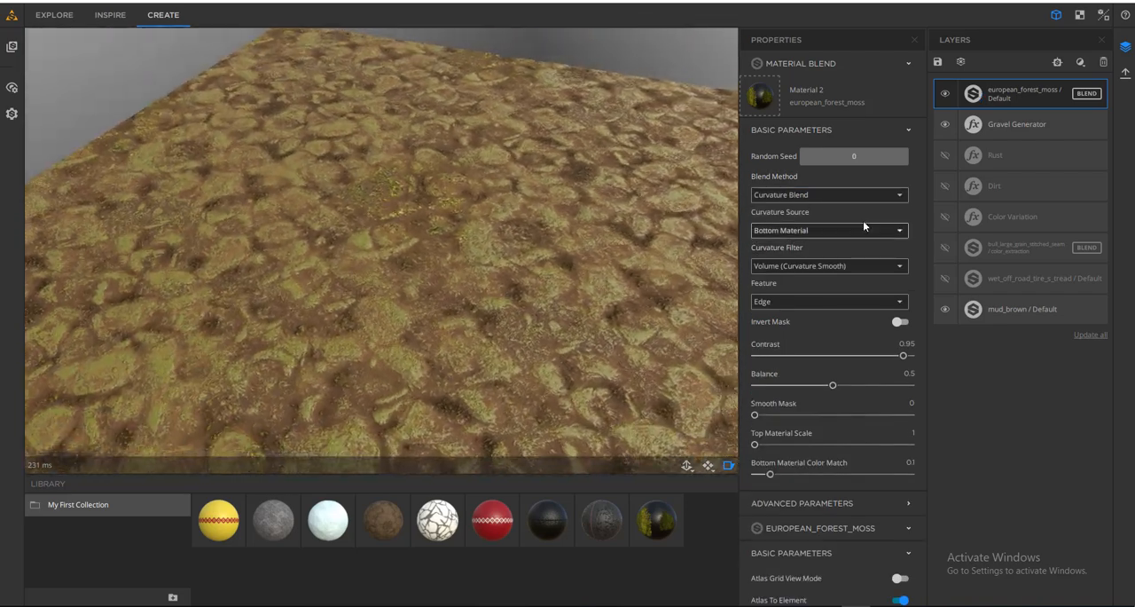
left_click(823, 195)
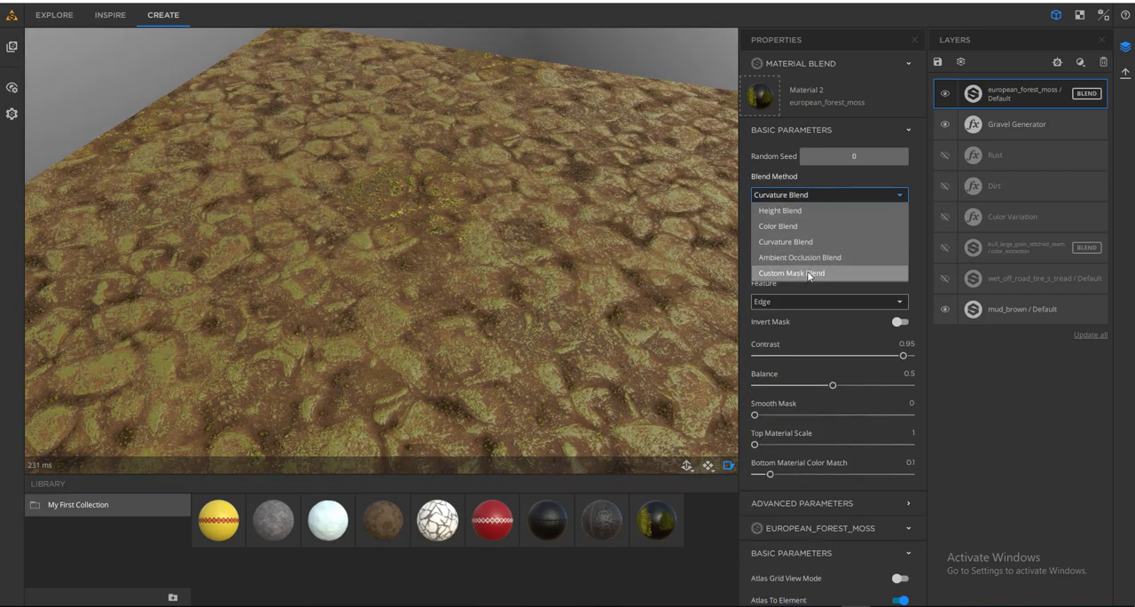
left_click(781, 210)
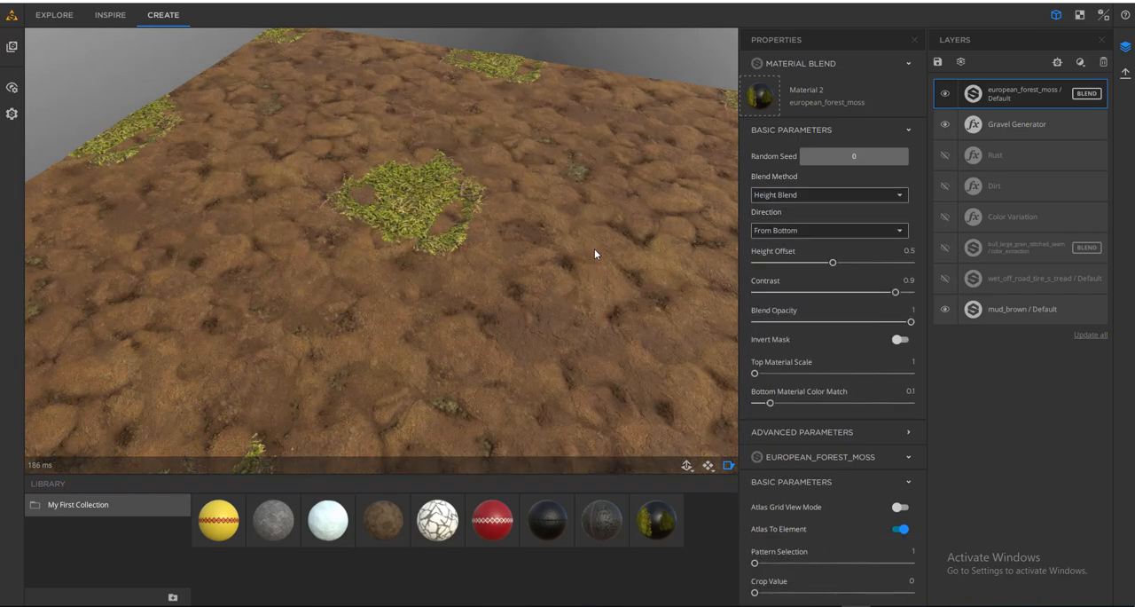
left_click_drag(595, 249, 613, 307)
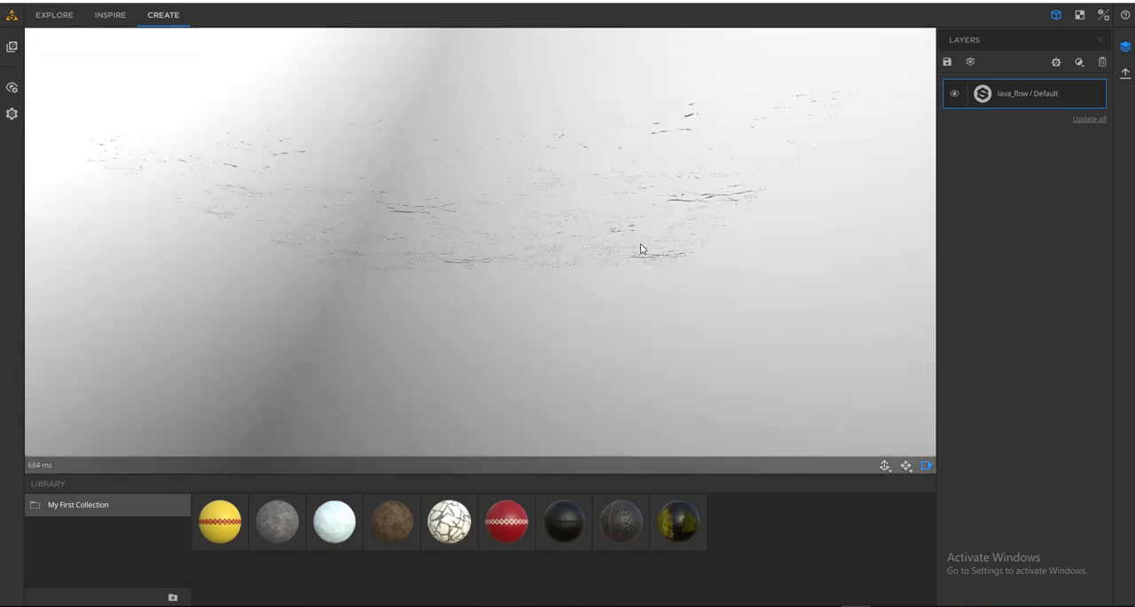
- Examine the glowing cracks of the lava_flow material from several angles and distances
left_click_drag(641, 249, 640, 333)
scroll(696, 308, "down", 3)
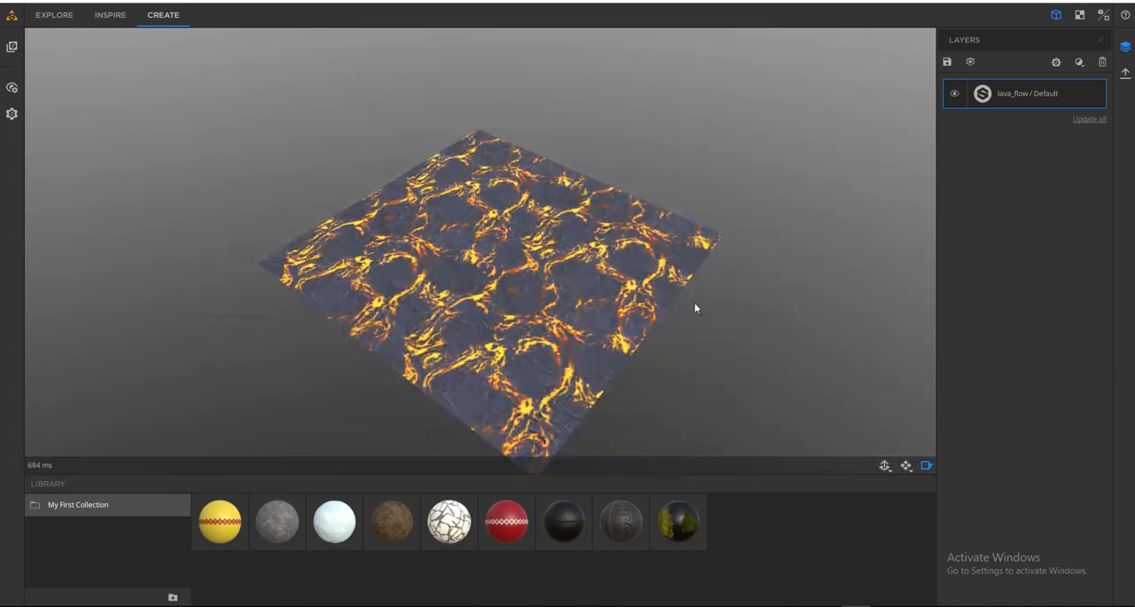
left_click_drag(696, 308, 608, 257)
scroll(606, 258, "up", 4)
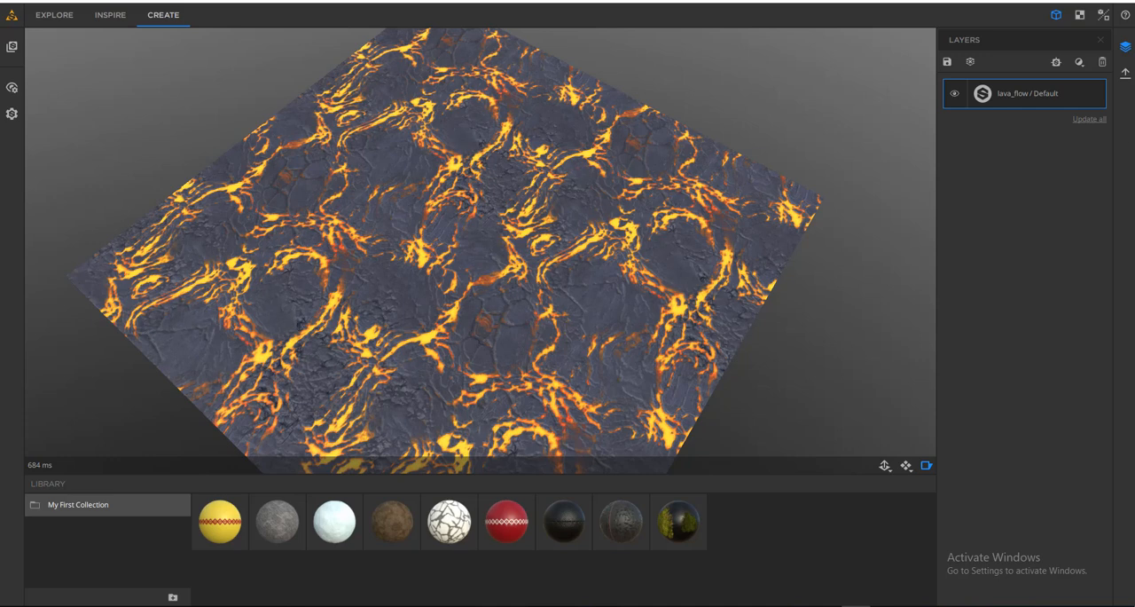
- Review the export formats and resolution options for the lava_flow material, try JPEG and cancel the export
left_click(1125, 47)
left_click(1125, 76)
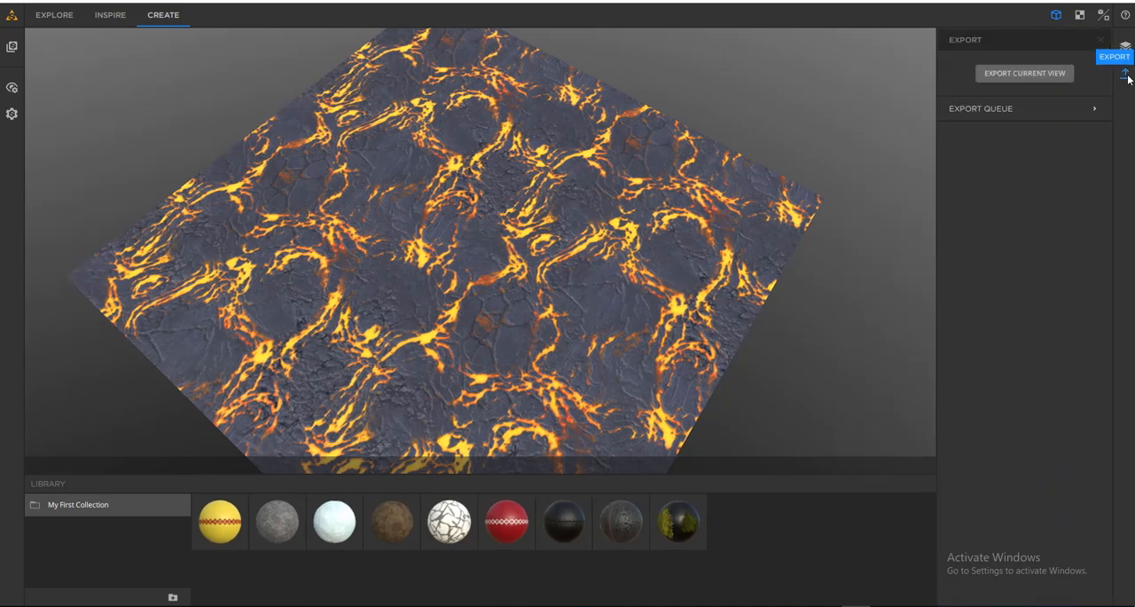
left_click(1018, 73)
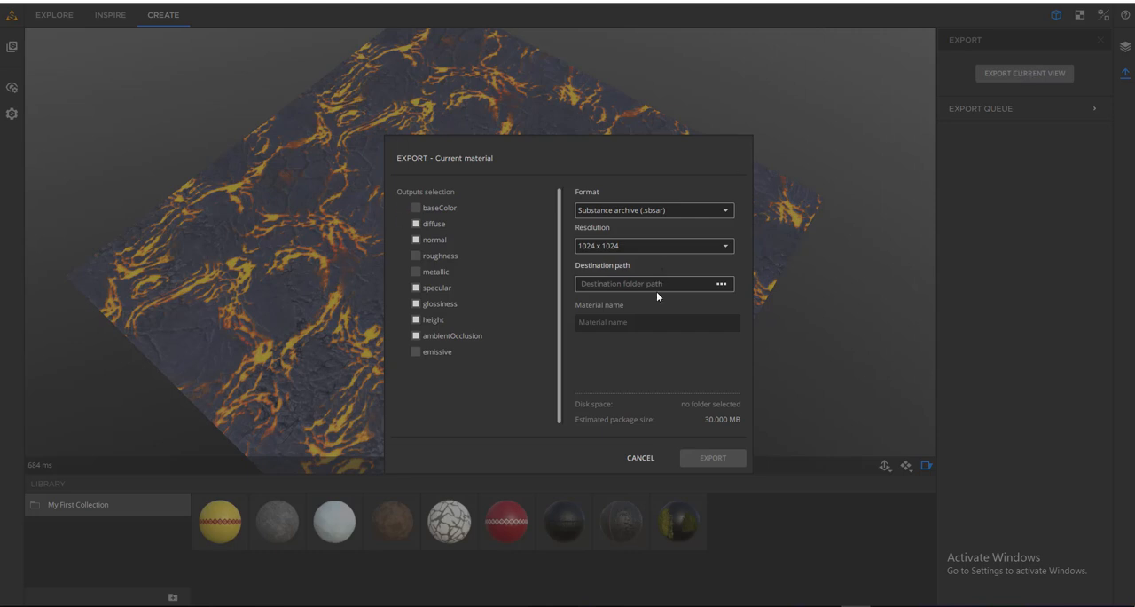
left_click(707, 211)
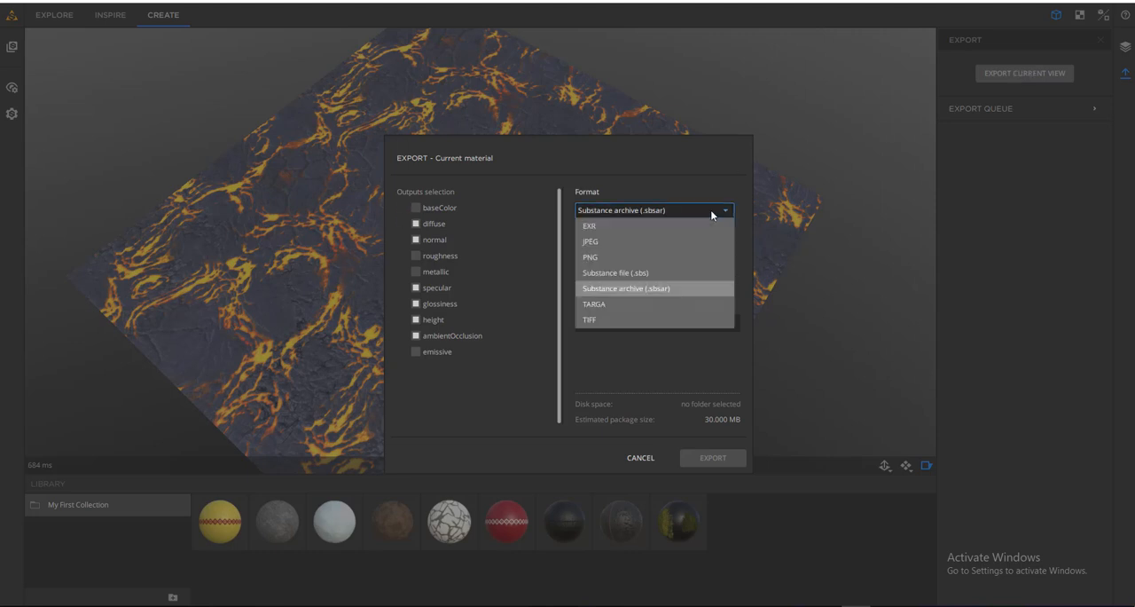
left_click(595, 243)
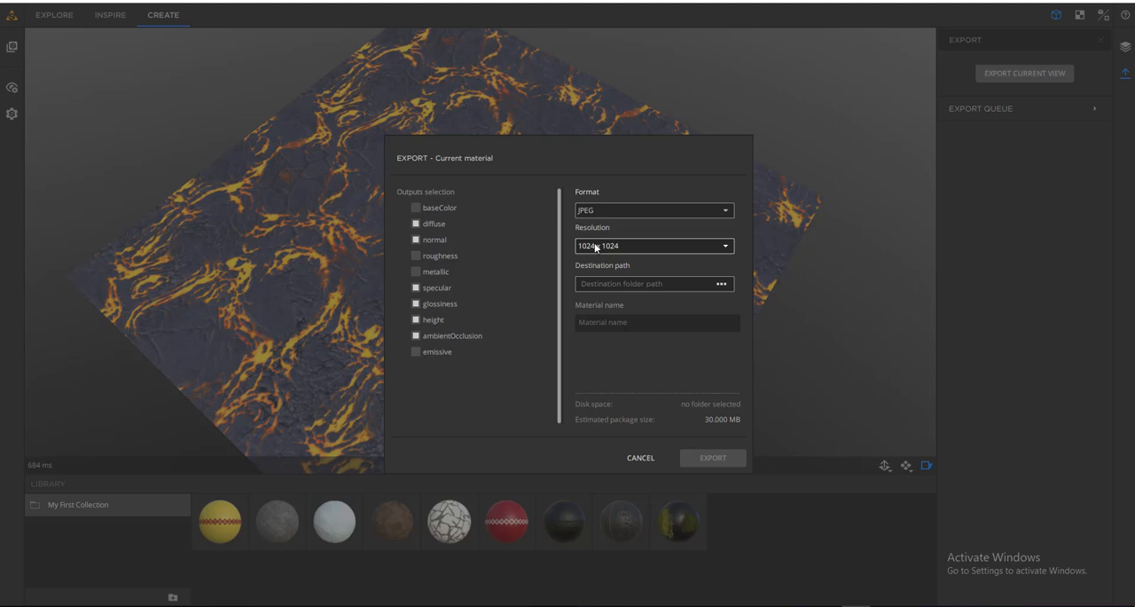
left_click(647, 248)
left_click(650, 221)
left_click(650, 209)
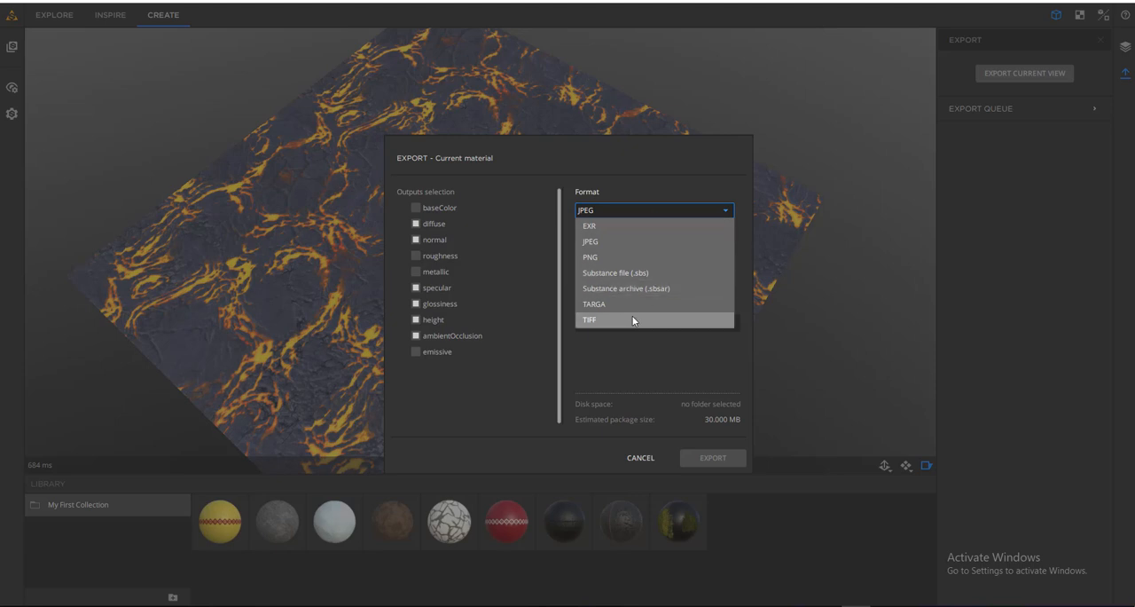
left_click(664, 371)
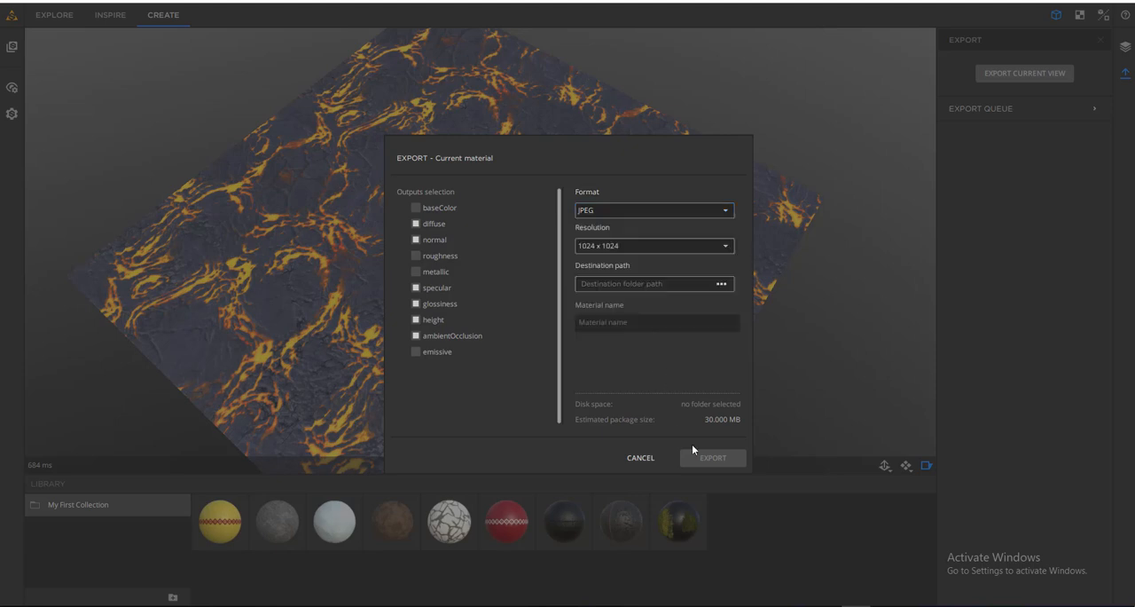
left_click(640, 458)
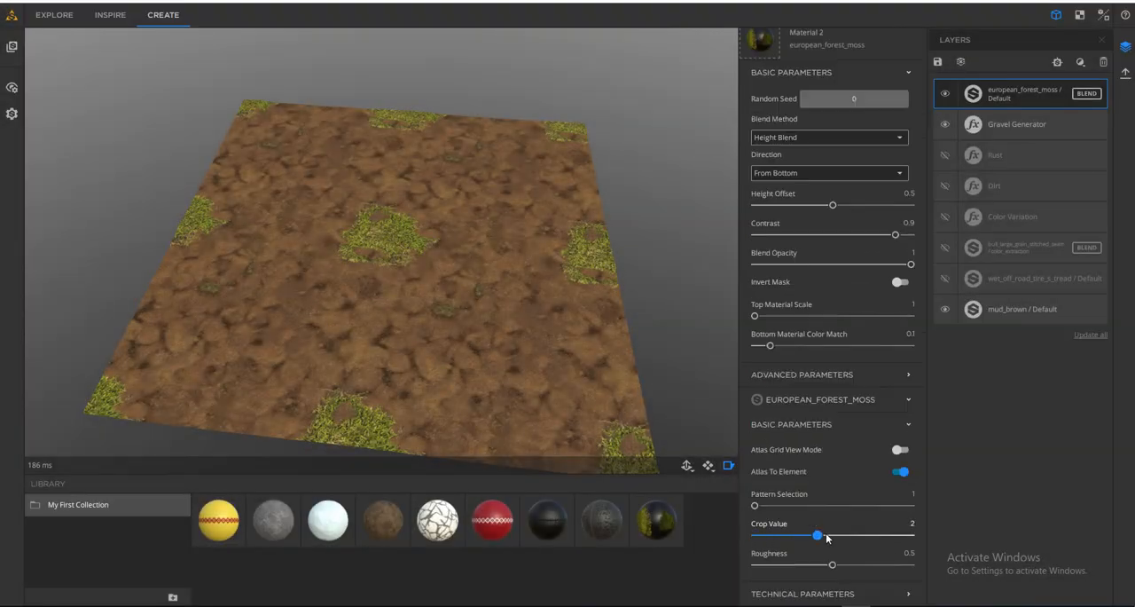
- Set the european_forest_moss material's Crop Value to 0 and inspect the resulting moss patches on the surface
left_click_drag(827, 538, 760, 538)
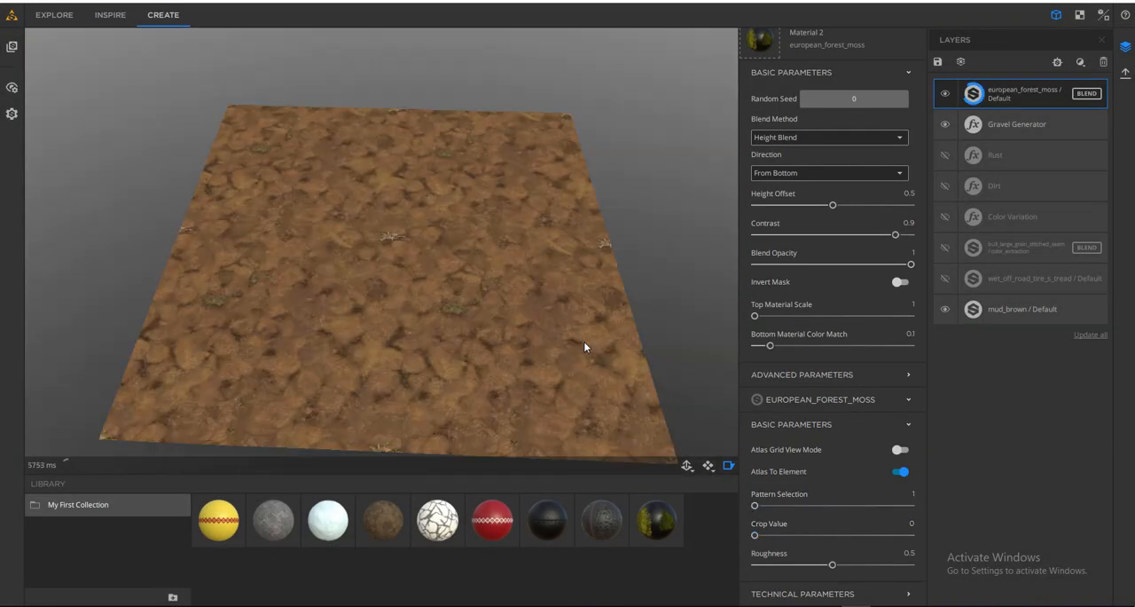
left_click_drag(585, 345, 409, 308)
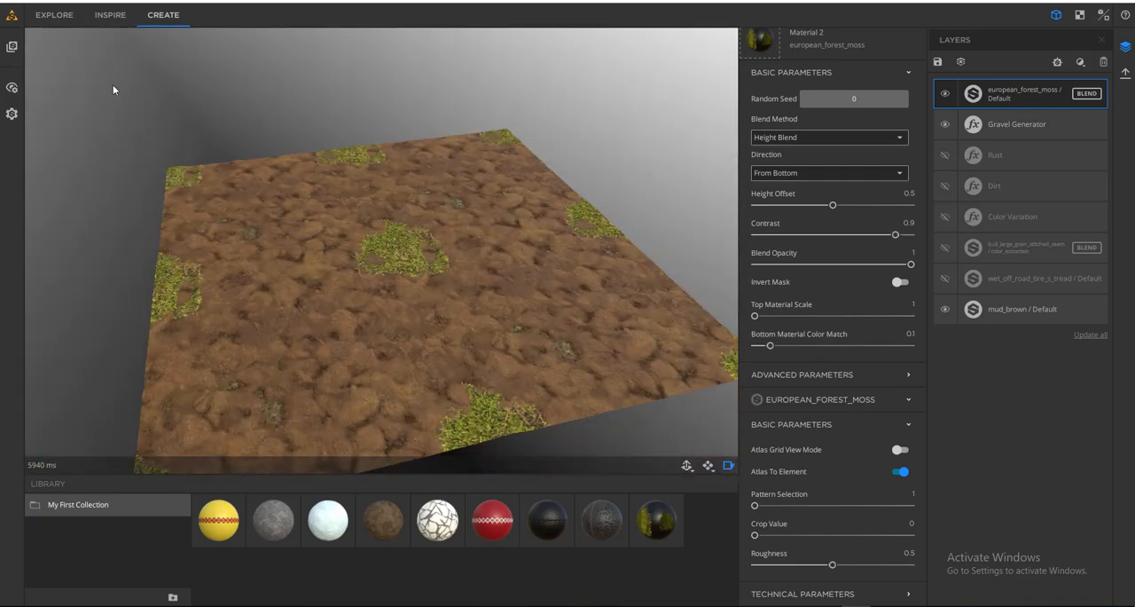
left_click_drag(113, 86, 381, 252)
- Hide the european_forest_moss and mud_brown layers
left_click(12, 46)
left_click(945, 94)
left_click(945, 310)
left_click(12, 47)
left_click_drag(293, 222, 411, 212)
middle_click_drag(412, 212, 406, 205)
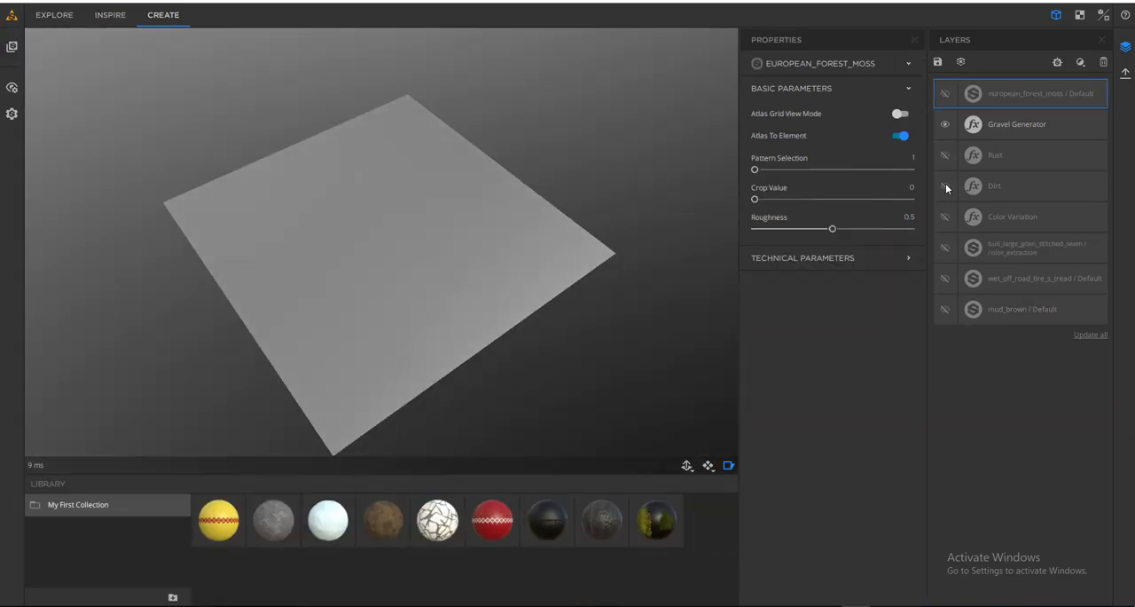
- Add a Base Material filter at the top of the layer stack
left_click(1020, 187)
left_click_drag(570, 236, 569, 210)
left_click(1080, 63)
left_click(960, 67)
left_click_drag(568, 293, 581, 313)
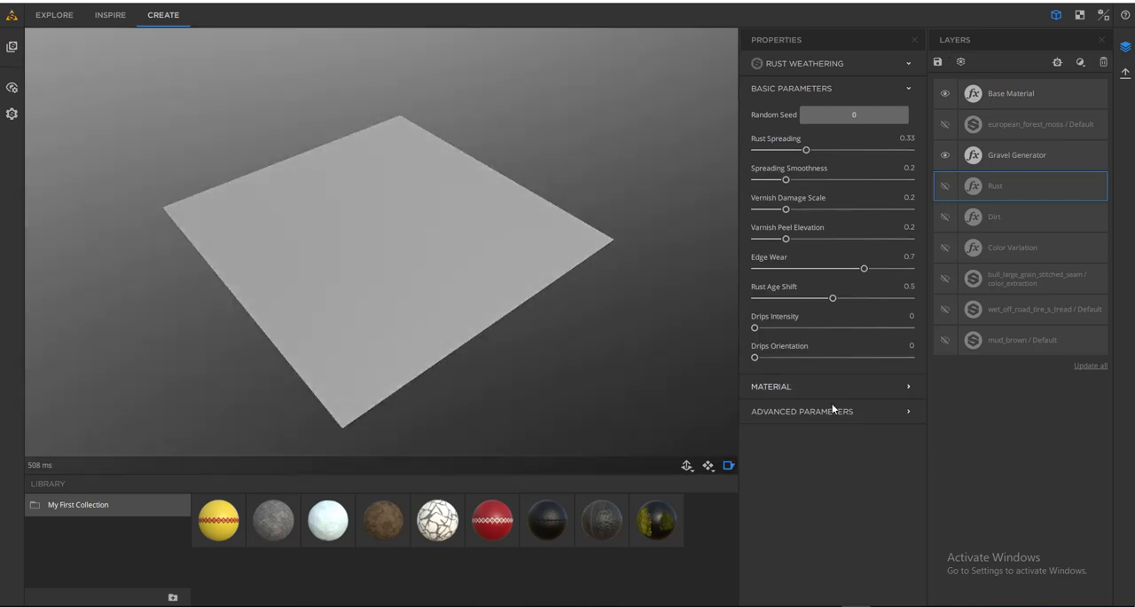
- Review the Rust layer's additional parameter groups and hide the Gravel Generator layer
left_click(832, 387)
scroll(803, 266, "down", 3)
left_click(804, 195)
left_click(1040, 100)
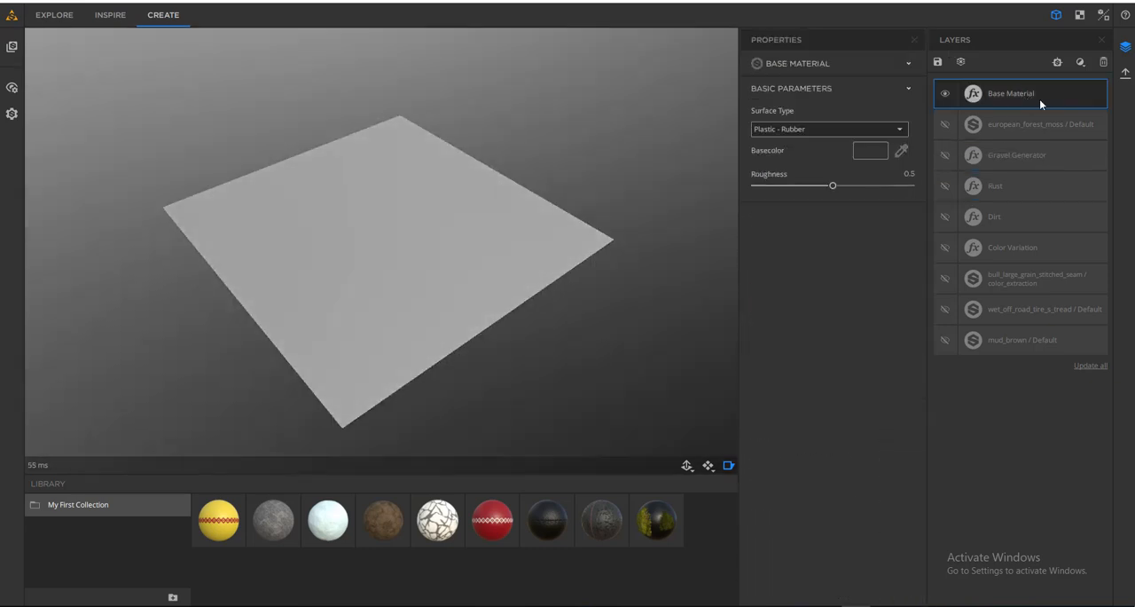
- Try the Base Material's base colour and Surface Type options, and delete the layer
left_click_drag(450, 246, 462, 280)
left_click(871, 151)
left_click(660, 232)
left_click(644, 398)
left_click(826, 130)
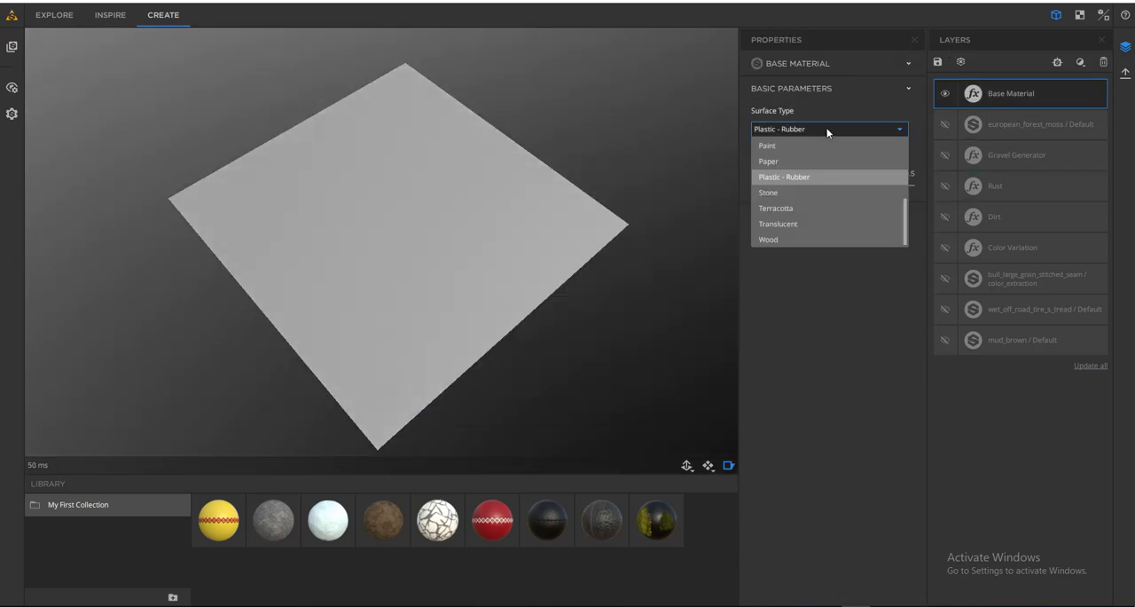
left_click(799, 144)
key("Delete")
left_click_drag(668, 327, 515, 277)
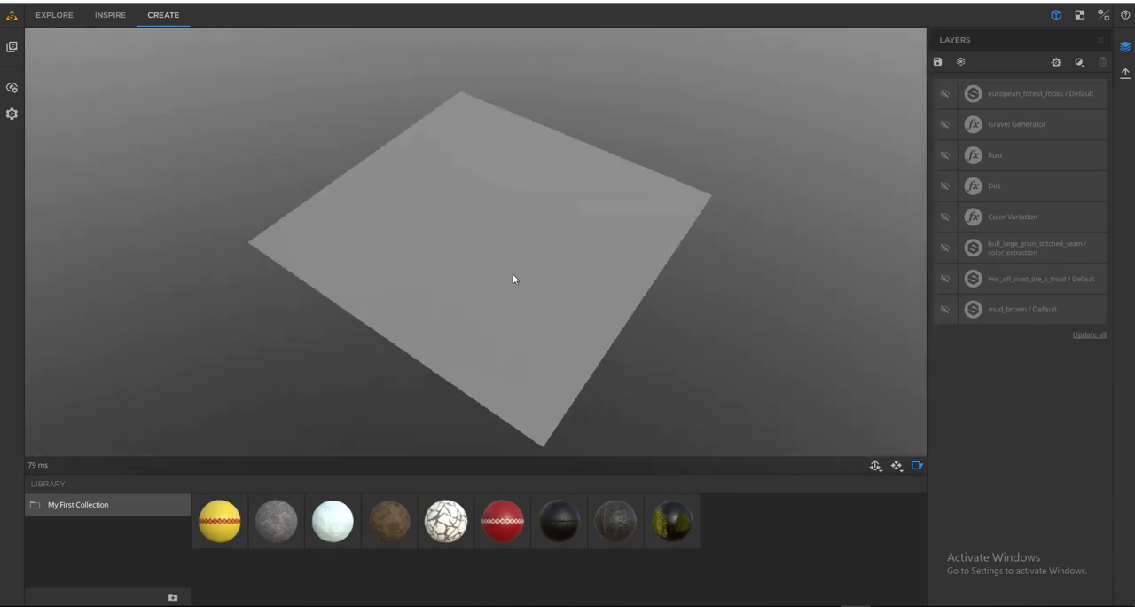
- Add a fresh Base Material filter above the hidden european_forest_moss layer
left_click(1080, 61)
left_click(995, 76)
left_click_drag(506, 227, 529, 236)
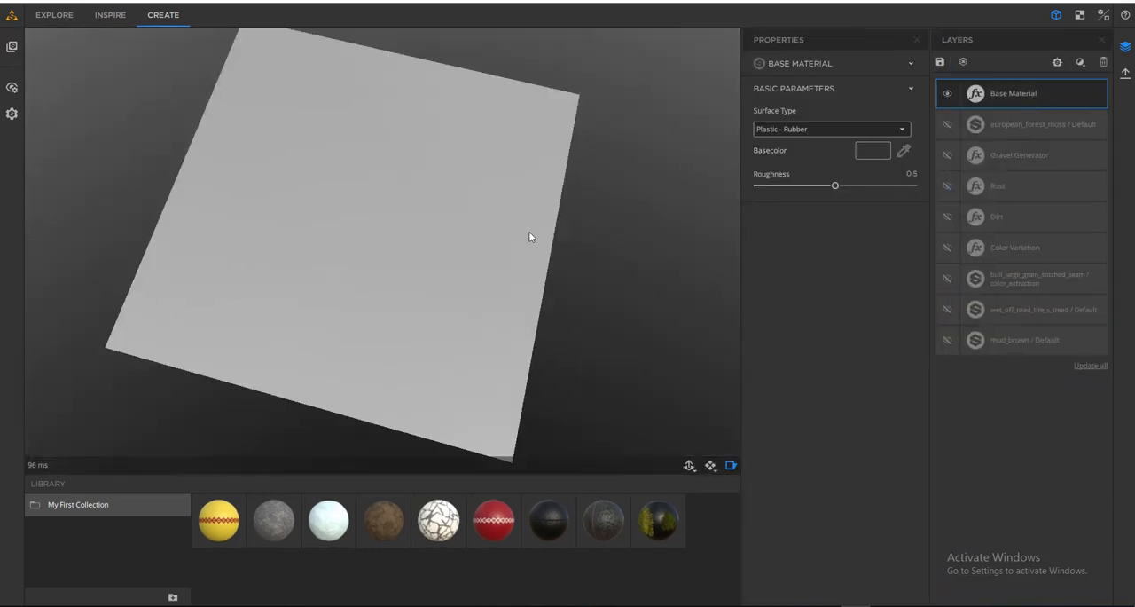
- Set the Base Material's Surface Type to Custom and adjust its Metallic value to a low amount
left_click(826, 129)
left_click(796, 172)
left_click(847, 263)
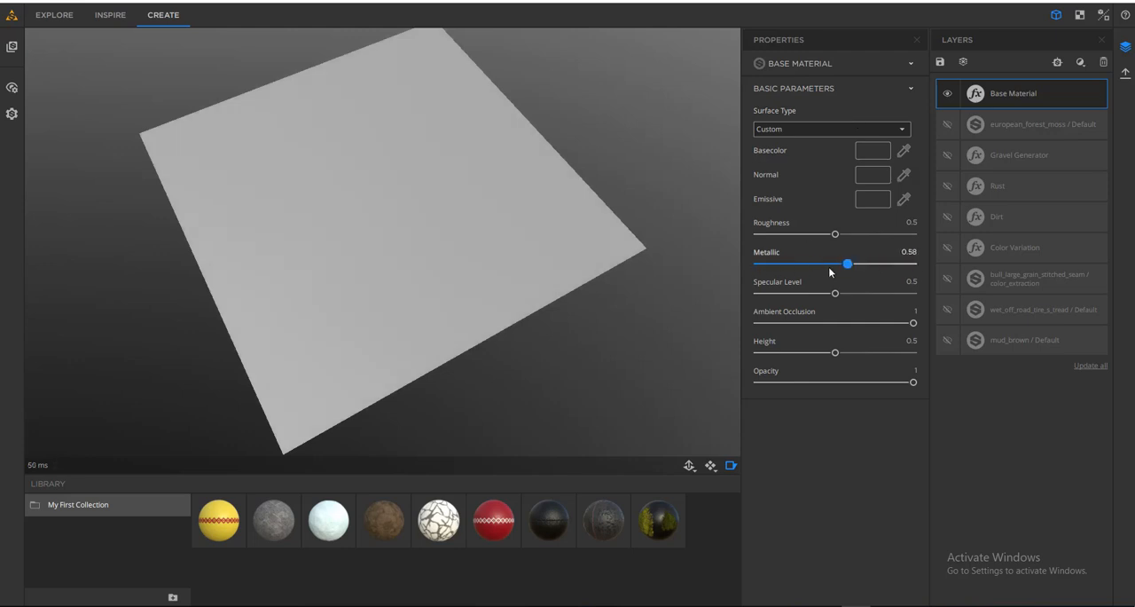
left_click_drag(776, 266, 772, 264)
- Try an Embroidery filter above the Base Material
left_click(1080, 62)
left_click(979, 220)
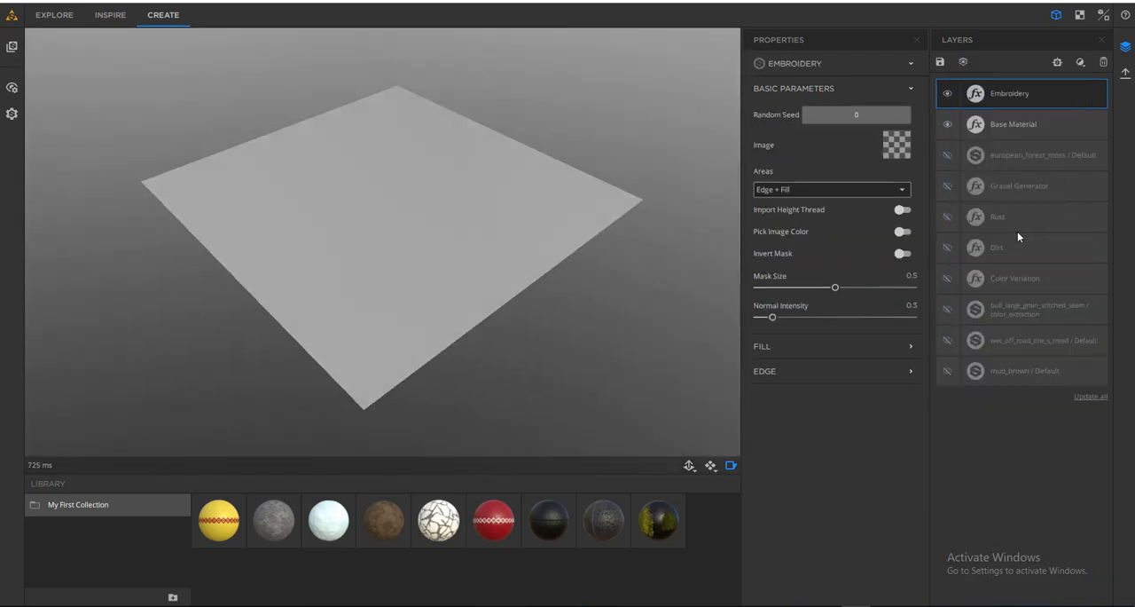
left_click(841, 90)
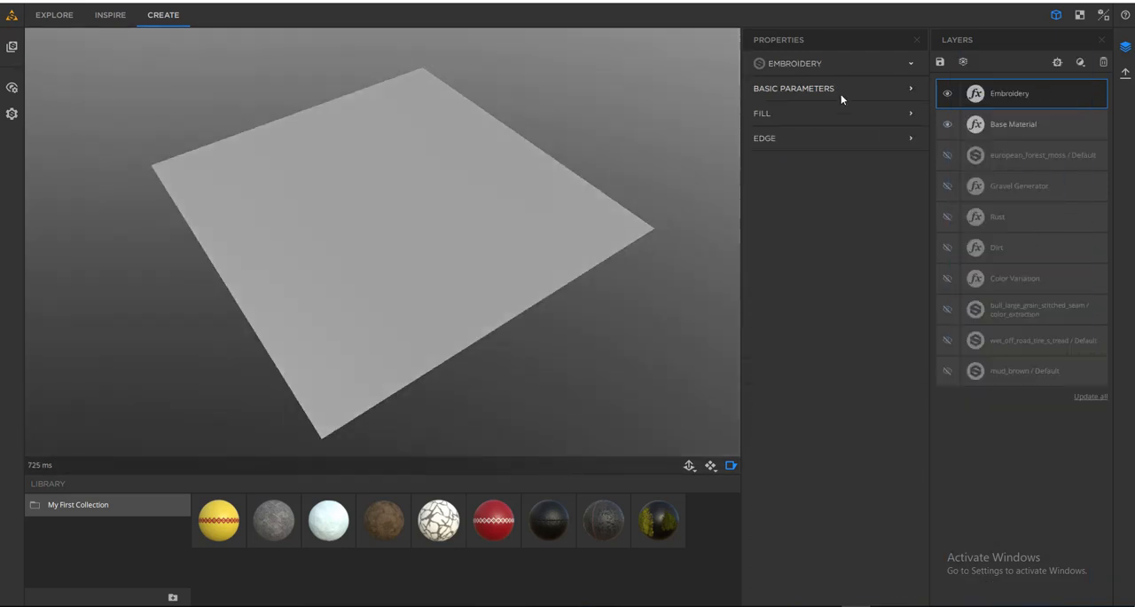
- Add an Embossing filter above the Base Material with Emboss Distance 0.05 and Border Emboss Intensity 0.65
left_click(1080, 60)
left_click(1006, 189)
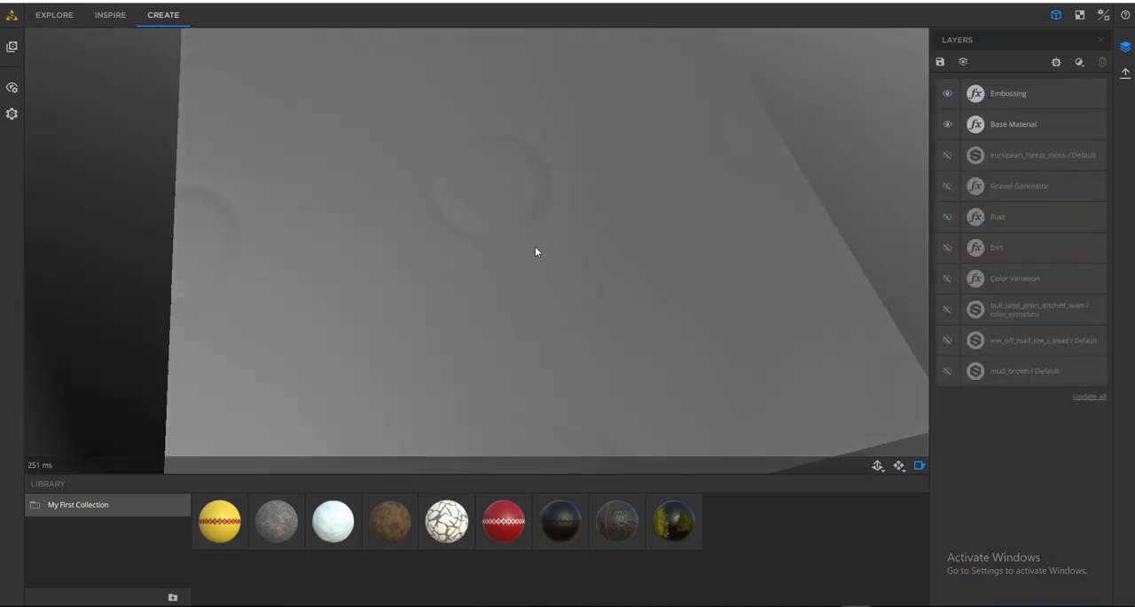
left_click_drag(774, 152, 767, 150)
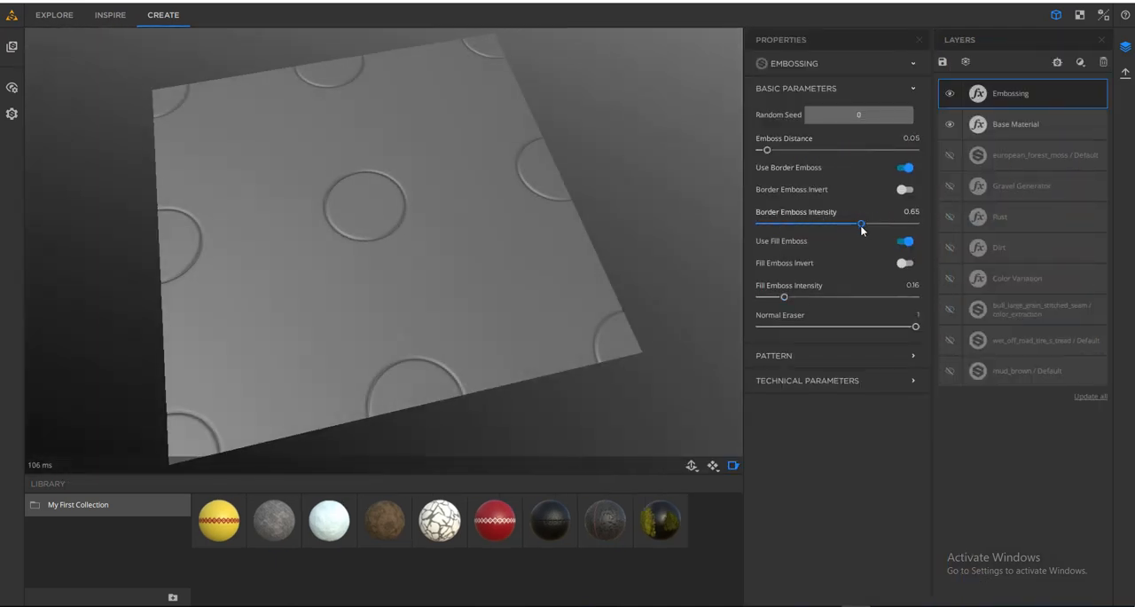
- Try Star as the Embossing pattern, inspect the surface and return the pattern to Circle
left_click(809, 356)
scroll(841, 342, "down", 2)
left_click(816, 260)
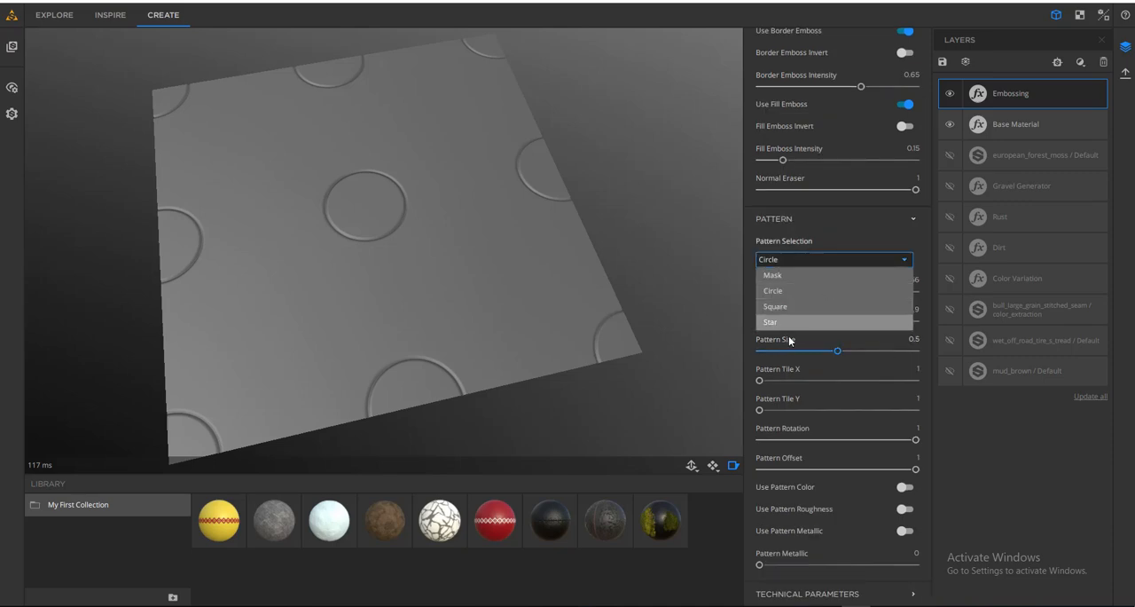
left_click(790, 325)
mouse_move(510, 253)
left_mouse_down()
mouse_move(468, 218)
mouse_move(505, 256)
left_mouse_up()
left_click(805, 259)
left_click(796, 291)
- Add a Paint filter above the Embossing layer and set its Paint Color to pale yellow
left_click(1057, 62)
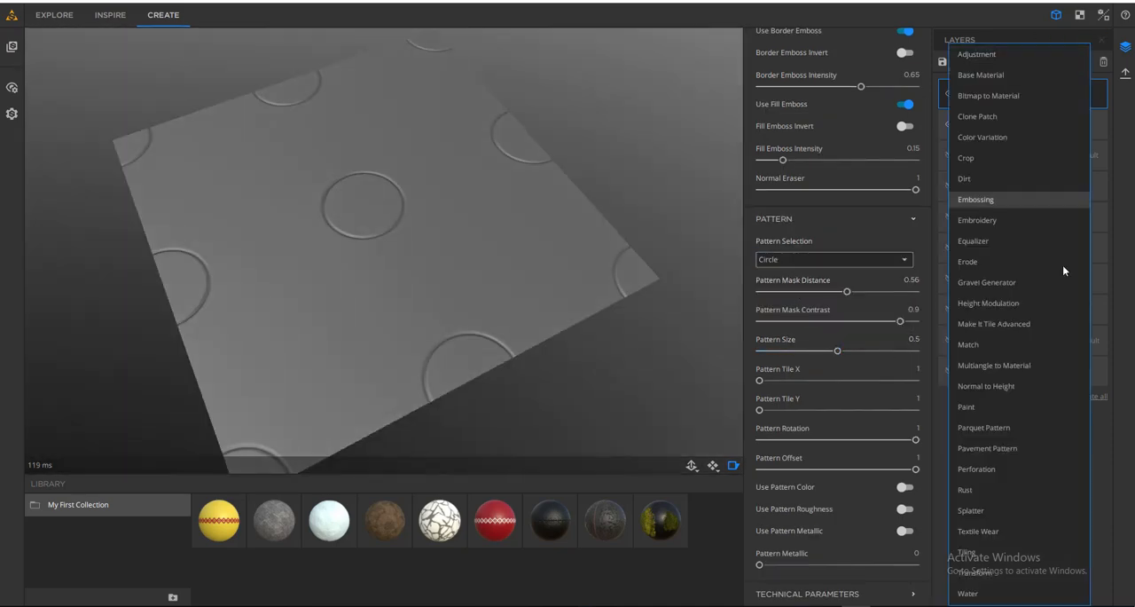
left_click(967, 407)
left_click(874, 322)
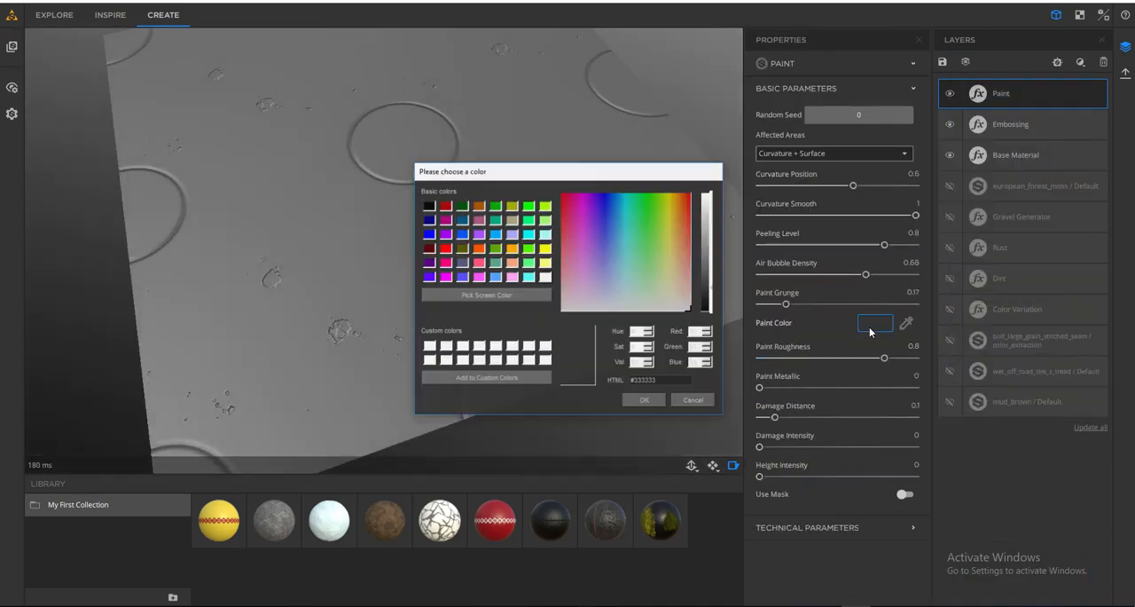
left_click(649, 398)
- Set the Paint filter's Affected Areas to Curvature + Surface, Curvature Position to 0.33, Paint Grunge to 0.64 and Damage Intensity to 0.18
left_click(850, 154)
left_click(837, 204)
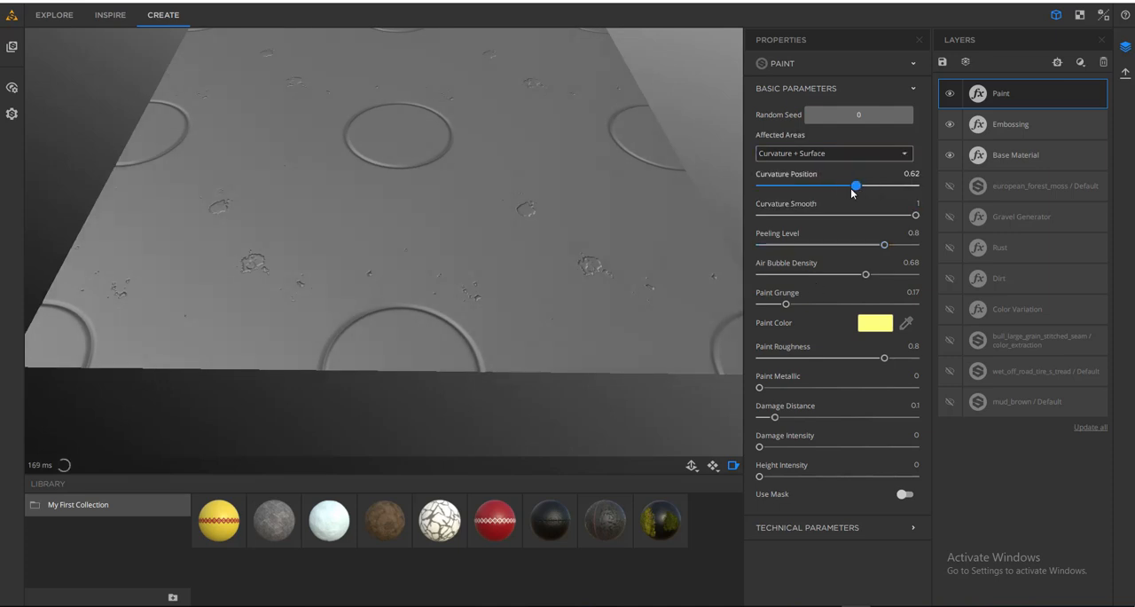
left_click_drag(851, 188, 810, 185)
left_click_drag(786, 304, 860, 303)
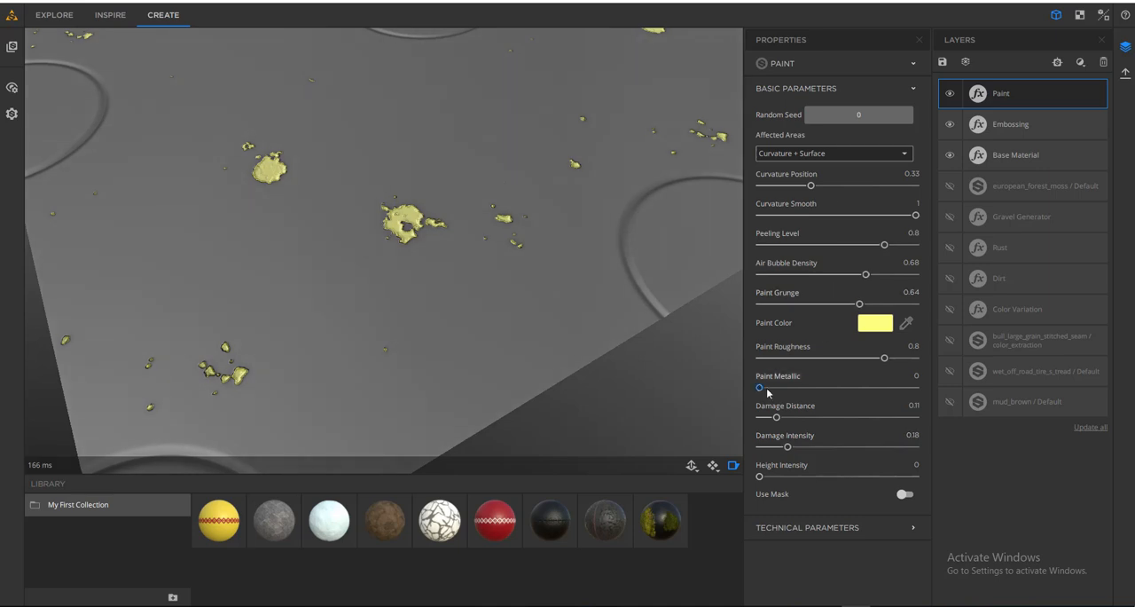
left_click_drag(510, 190, 361, 229)
scroll(361, 229, "down", 10)
scroll(440, 233, "up", 5)
- Add a Splatter filter with the yellow Bull Large Grain Stitched Seam as Material 2 and White Marble as Material 3
left_click(1057, 62)
left_click(970, 510)
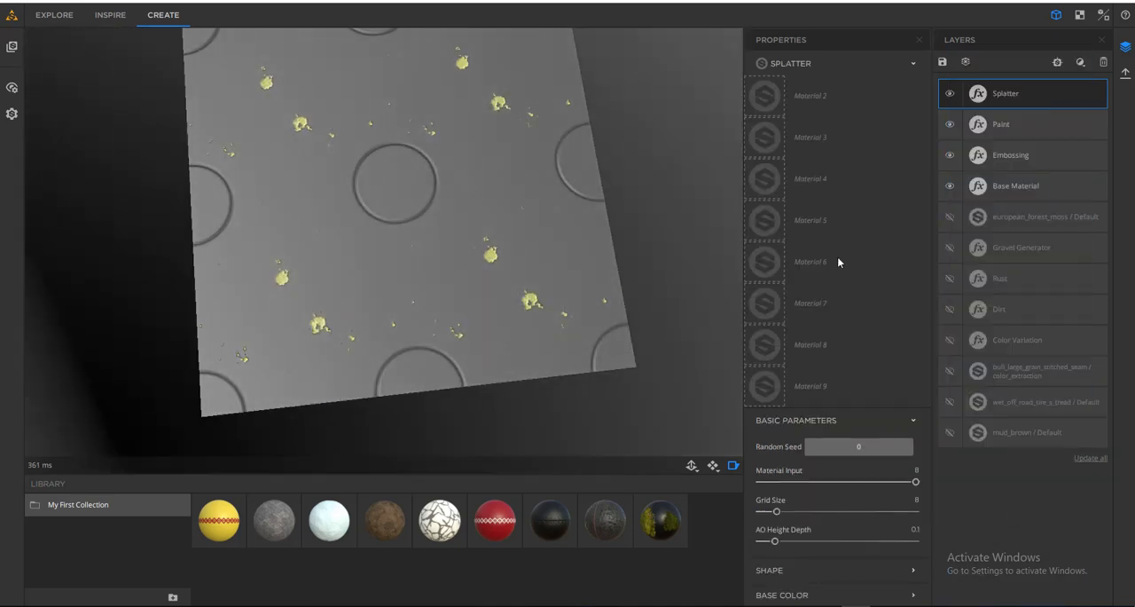
left_click_drag(681, 227, 765, 95)
left_click_drag(439, 523, 765, 138)
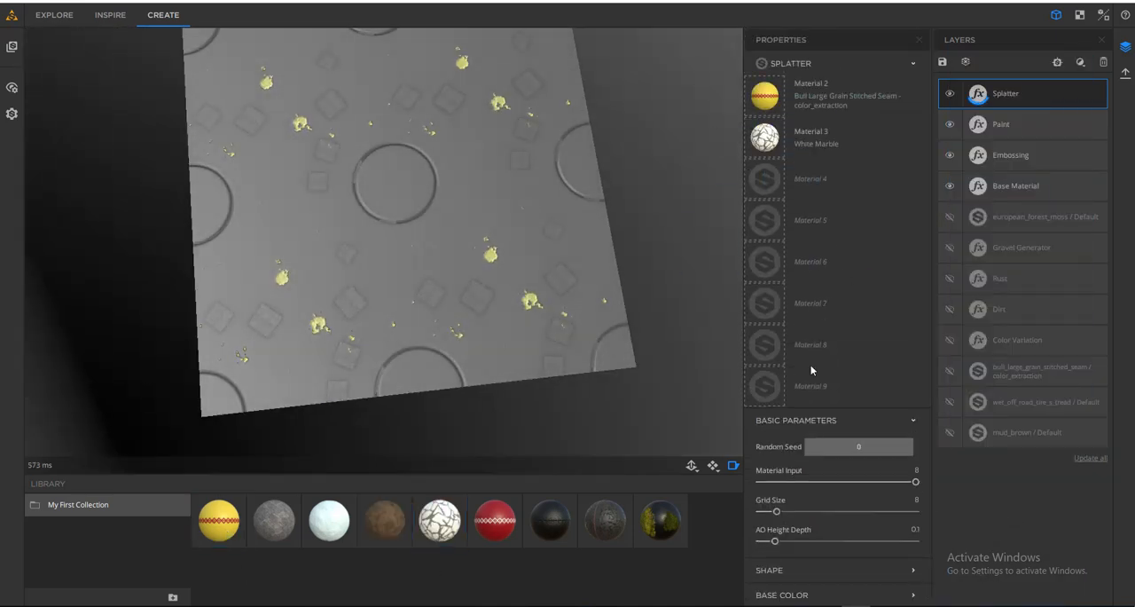
- Clear both assigned Splatter materials and assign the red Bull Large Grain Stitched Seam as Material 2
scroll(417, 352, "up", 5)
left_click(777, 124)
middle_click_drag(546, 296, 479, 431)
scroll(487, 349, "down", 5)
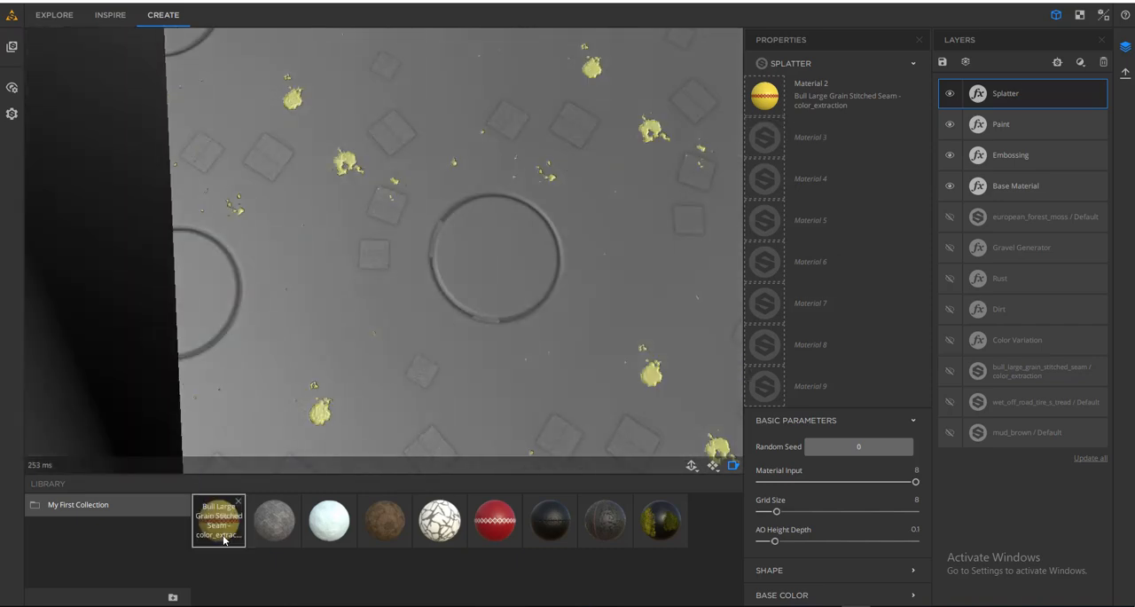
left_click(778, 83)
middle_click_drag(527, 346, 477, 268)
left_click_drag(494, 521, 764, 95)
middle_click_drag(494, 400, 468, 308)
scroll(467, 308, "up", 5)
scroll(806, 550, "down", 3)
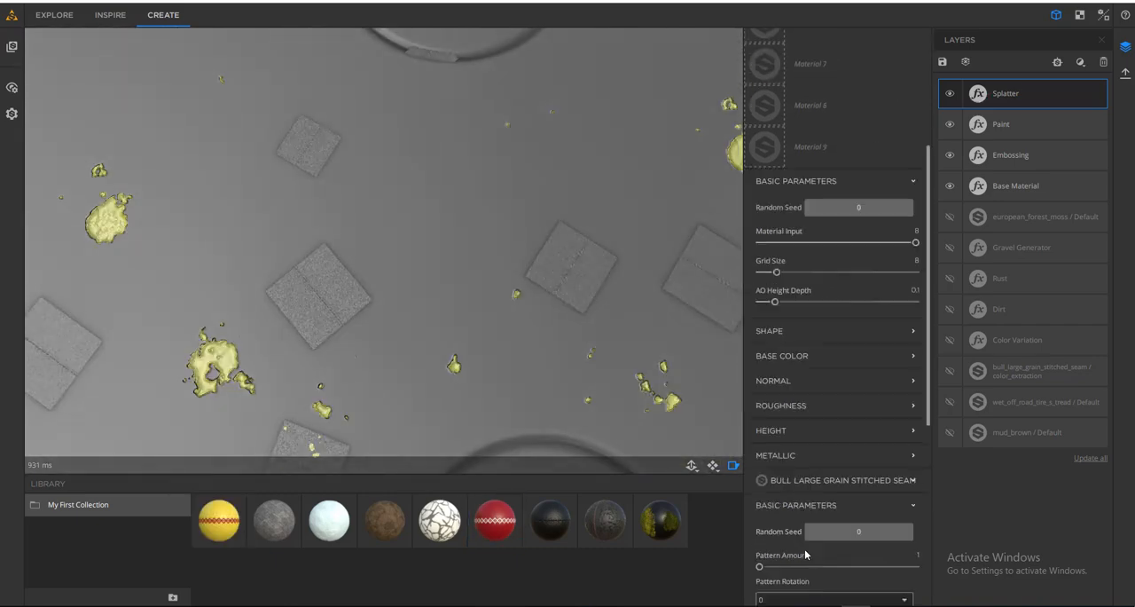
- Set the Splatter filter's Grid Size to 38 and AO Height Depth to 0.68
scroll(795, 210, "down", 4)
scroll(831, 594, "up", 7)
scroll(442, 253, "down", 5)
left_click_drag(777, 511, 851, 511)
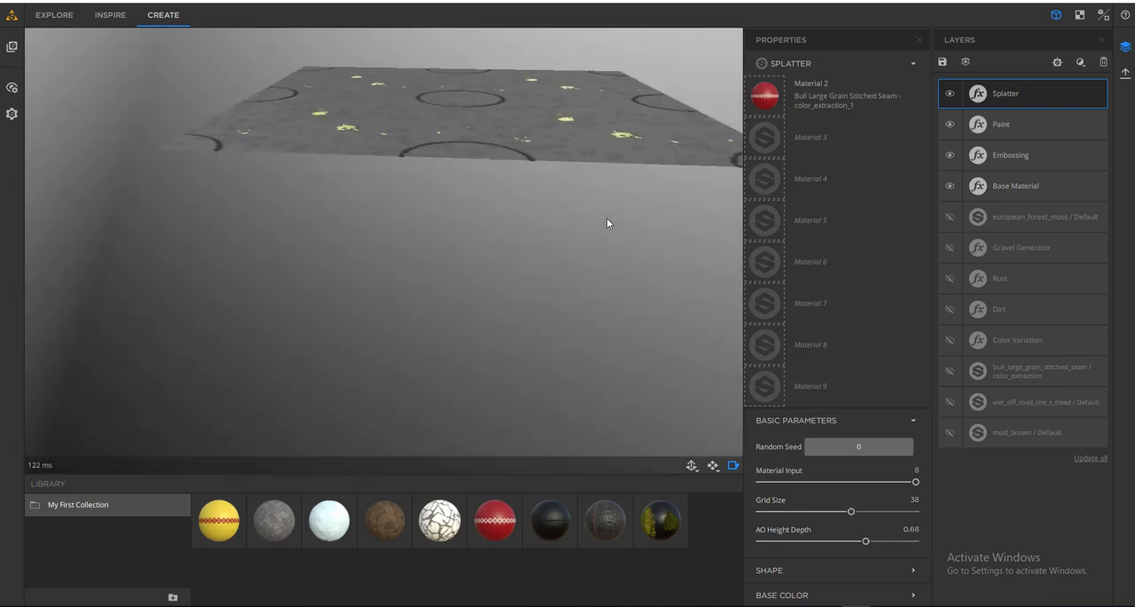
- Assign european_forest_moss as the Splatter's Material 3 and lower AO Height Depth to about 0.38
left_click_drag(660, 522, 765, 138)
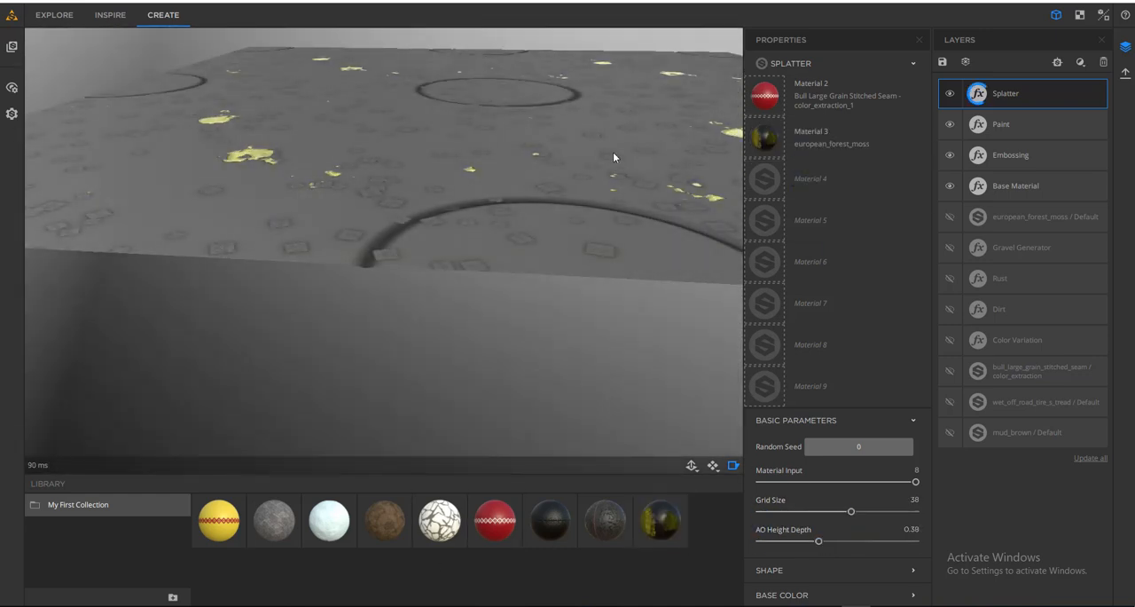
left_click_drag(541, 191, 525, 226)
scroll(382, 289, "down", 4)
scroll(462, 266, "down", 3)
- Add a Perforation filter above the Splatter layer and inspect the holes up close
left_click(1081, 63)
left_click(993, 474)
scroll(425, 245, "up", 4)
scroll(525, 226, "up", 3)
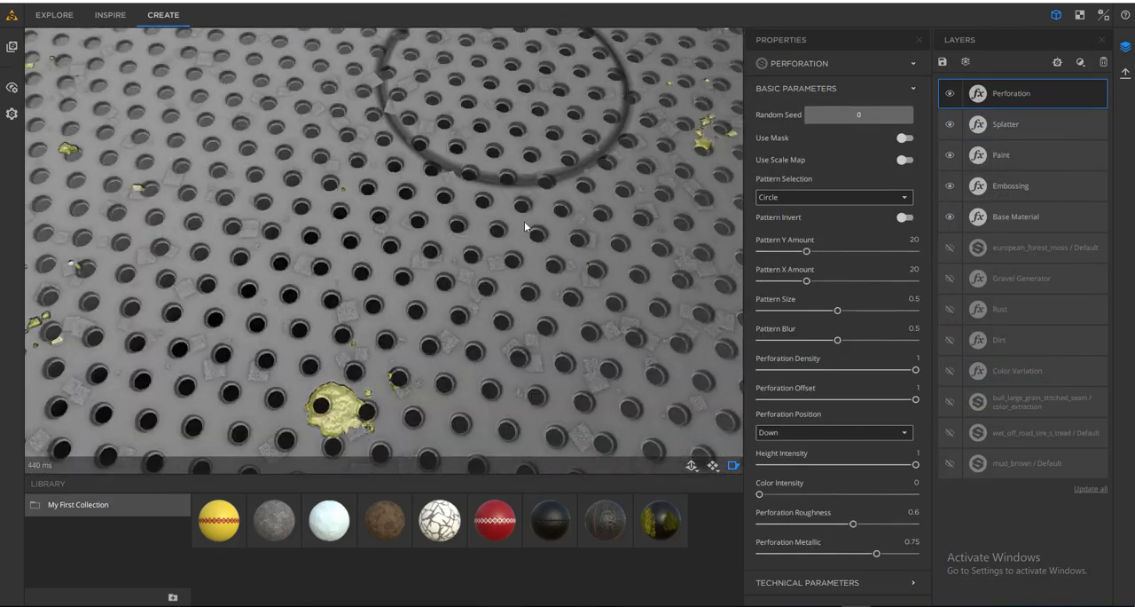
- Set the Perforation Position to Up and inspect the surface
left_click(827, 434)
left_click(832, 449)
scroll(555, 284, "up", 3)
left_click_drag(556, 284, 581, 317)
scroll(581, 317, "down", 6)
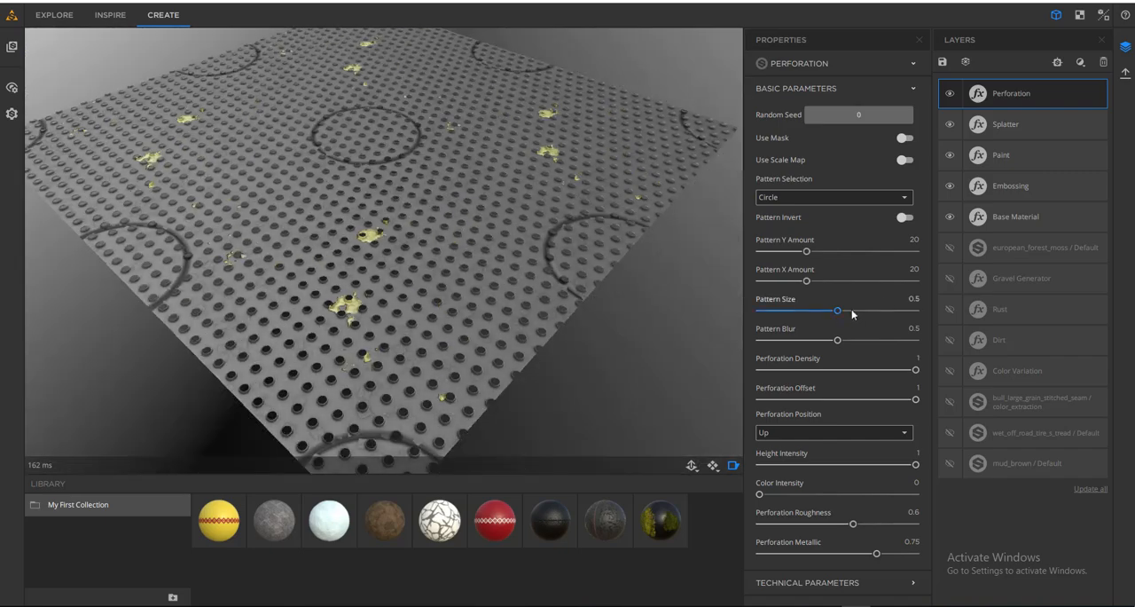
- Set the Perforation's Pattern Size to 0.97 and Pattern Y Amount to 18
left_click_drag(838, 311, 911, 310)
left_click_drag(515, 195, 608, 239)
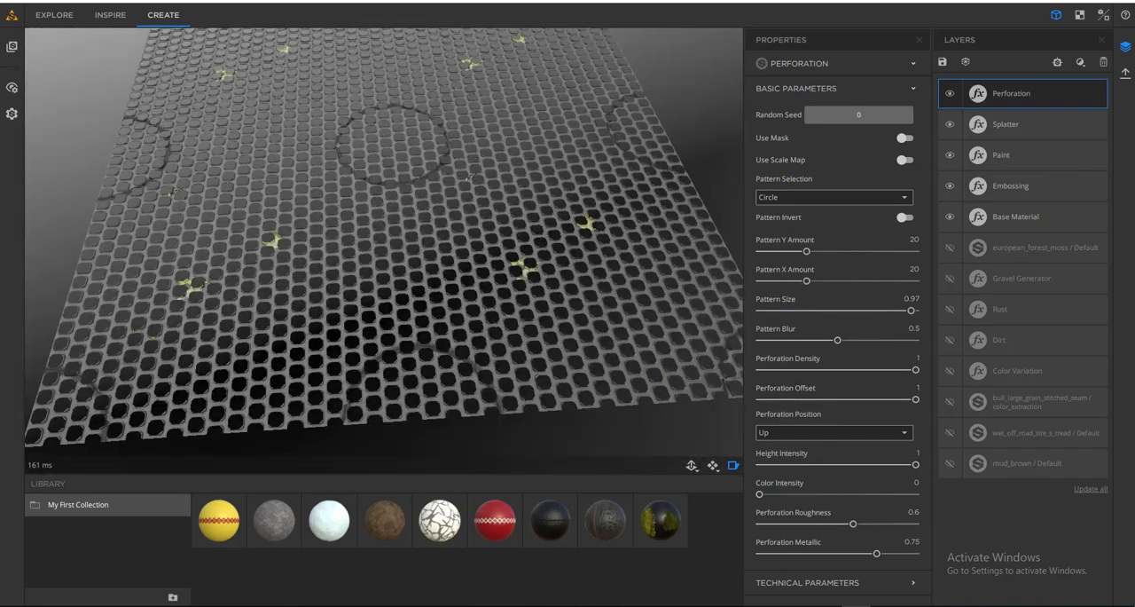
left_click_drag(384, 157, 388, 213)
mouse_move(806, 252)
left_mouse_down()
mouse_move(772, 253)
mouse_move(802, 252)
left_mouse_up()
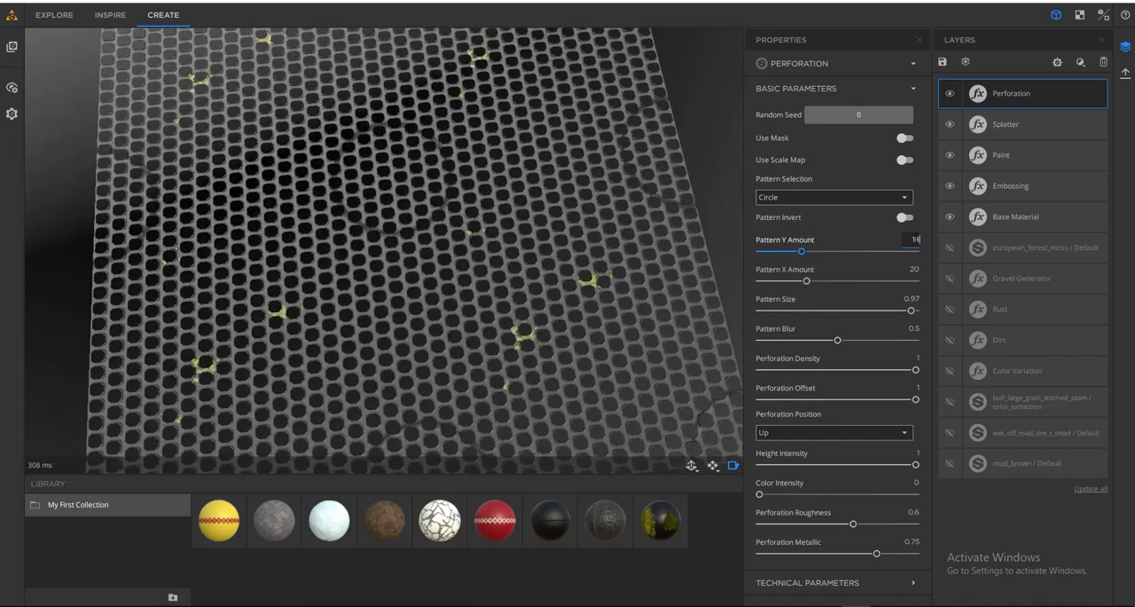
- Turn on Use Mask for the Perforation filter and inspect the surface
left_click(801, 198)
left_click(905, 139)
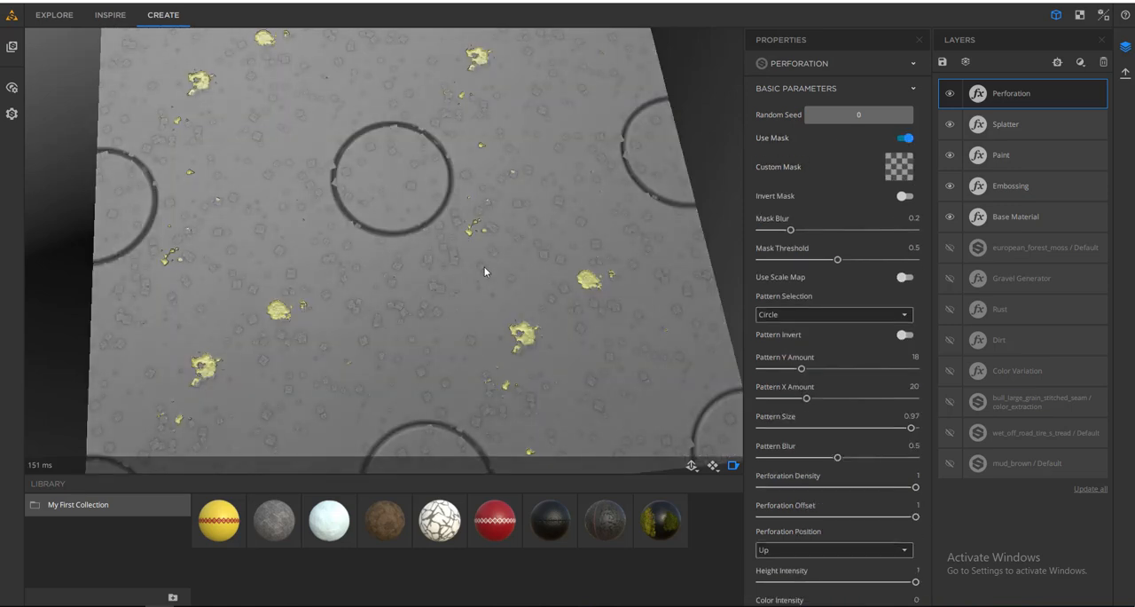
middle_click_drag(485, 273, 529, 252)
- Try to load an image as the Perforation mask, and delete the added Bitmap to Material, Images Import and Base Material layers
left_click_drag(1134, 197, 901, 174)
left_click(674, 371)
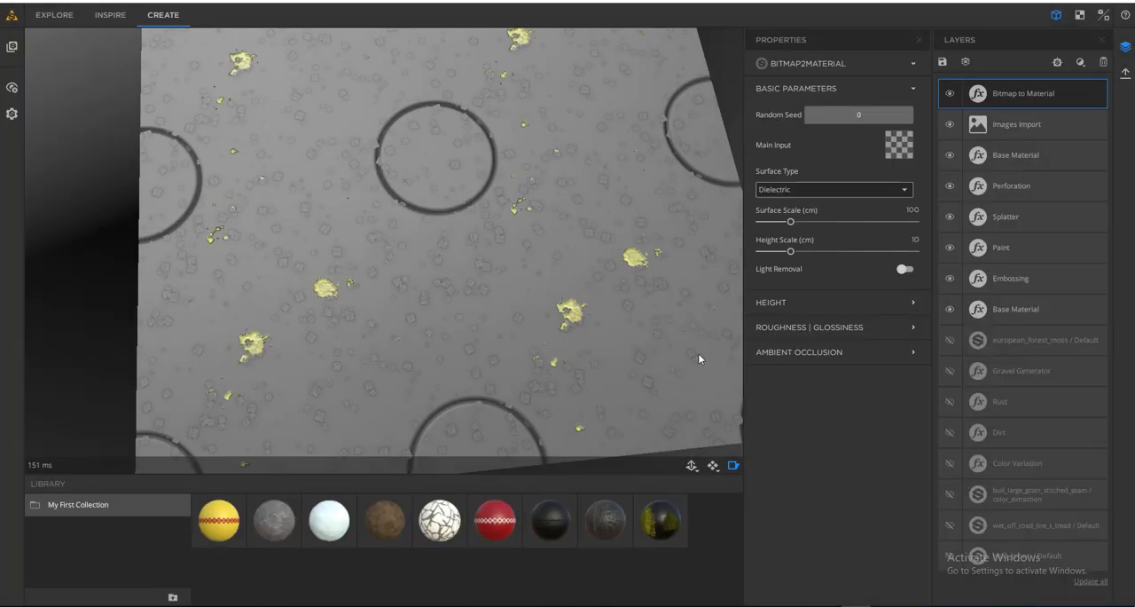
left_click(975, 94)
left_click(1040, 105)
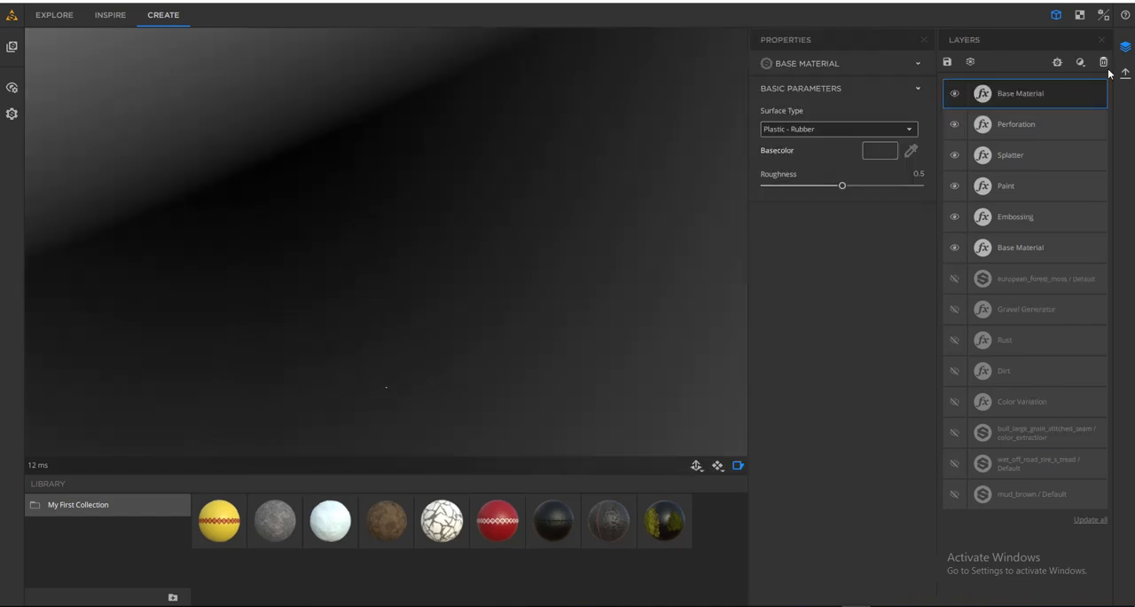
key("Delete")
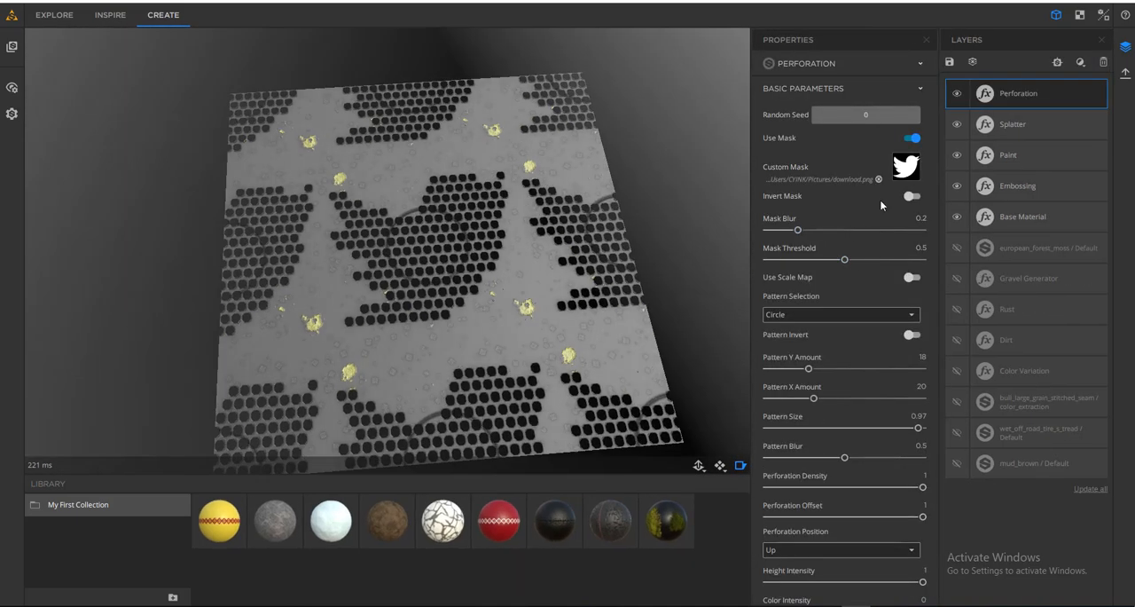
- Load download.png as the Perforation's Custom Mask and use the same image as its Custom Pattern
left_click(887, 314)
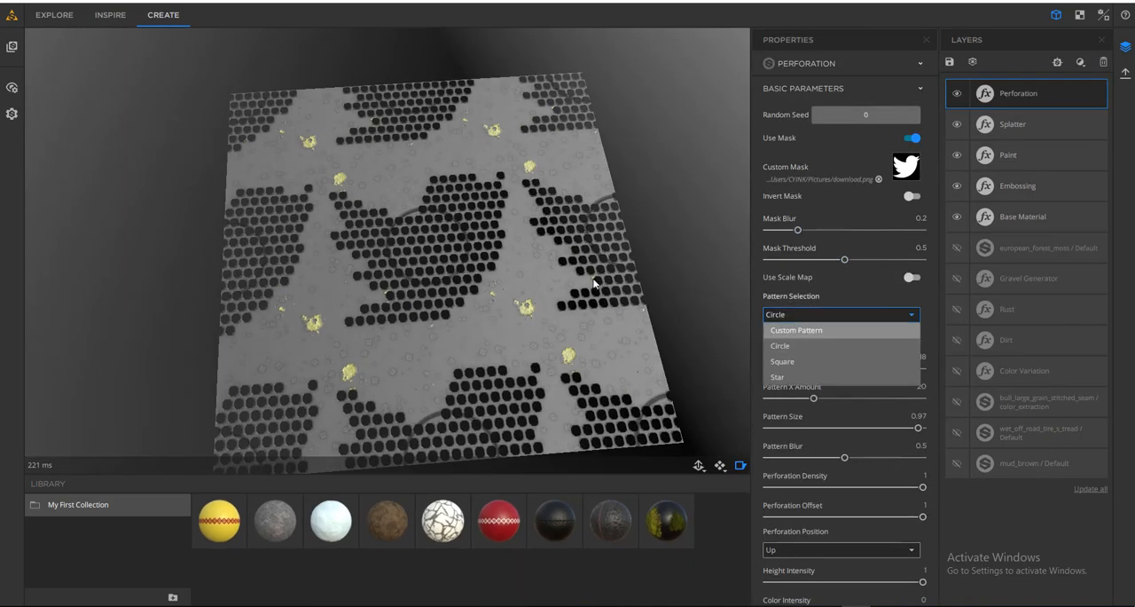
left_click(906, 330)
left_click(907, 342)
left_click_drag(372, 297, 443, 329)
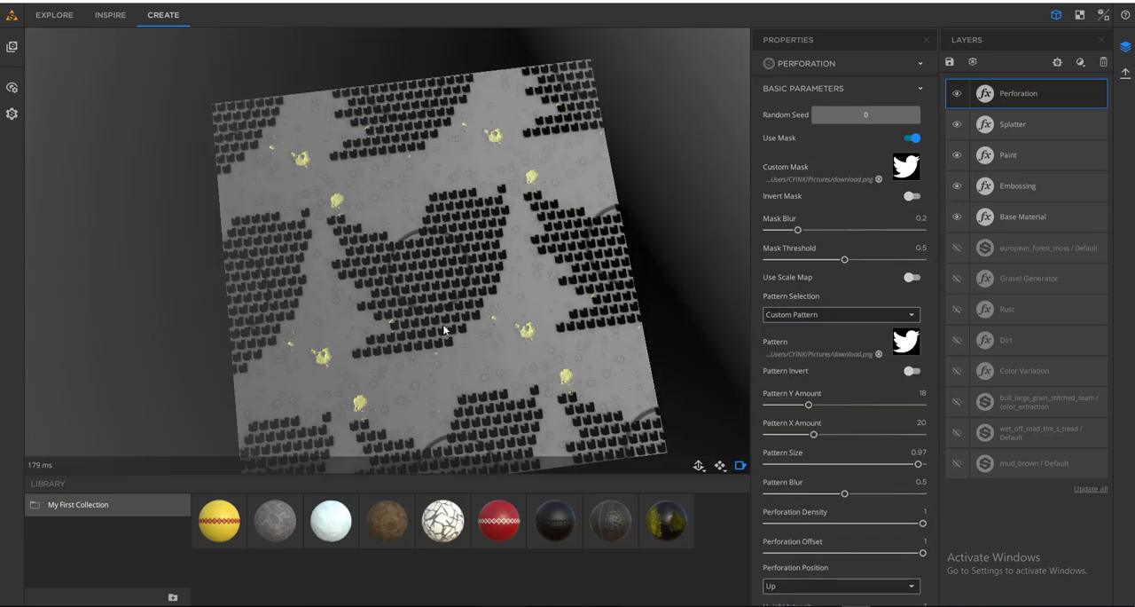
- Turn off Use Mask and replace the Perforation pattern with the ornament image, using Pattern Invert and Pattern Size 1
scroll(512, 232, "up", 1)
left_click(912, 139)
scroll(435, 344, "up", 5)
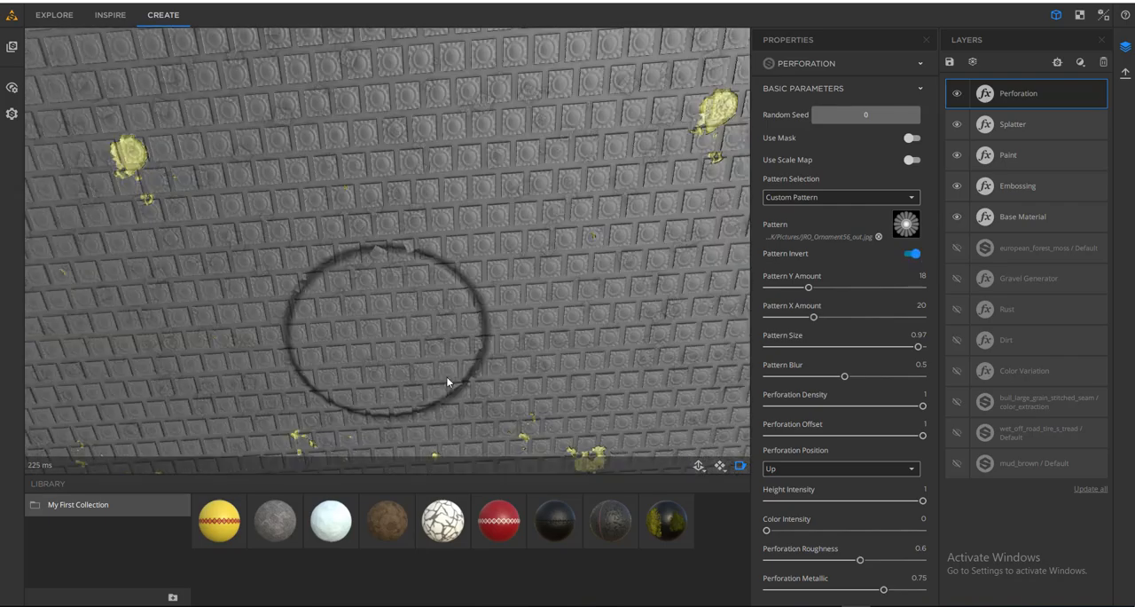
left_click_drag(922, 346, 798, 346)
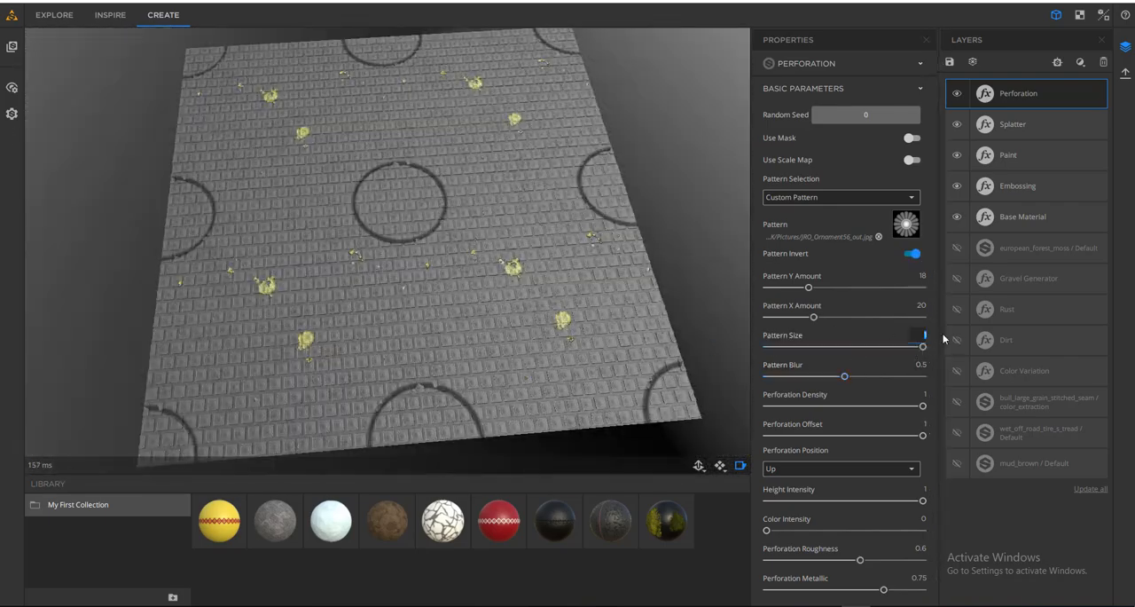